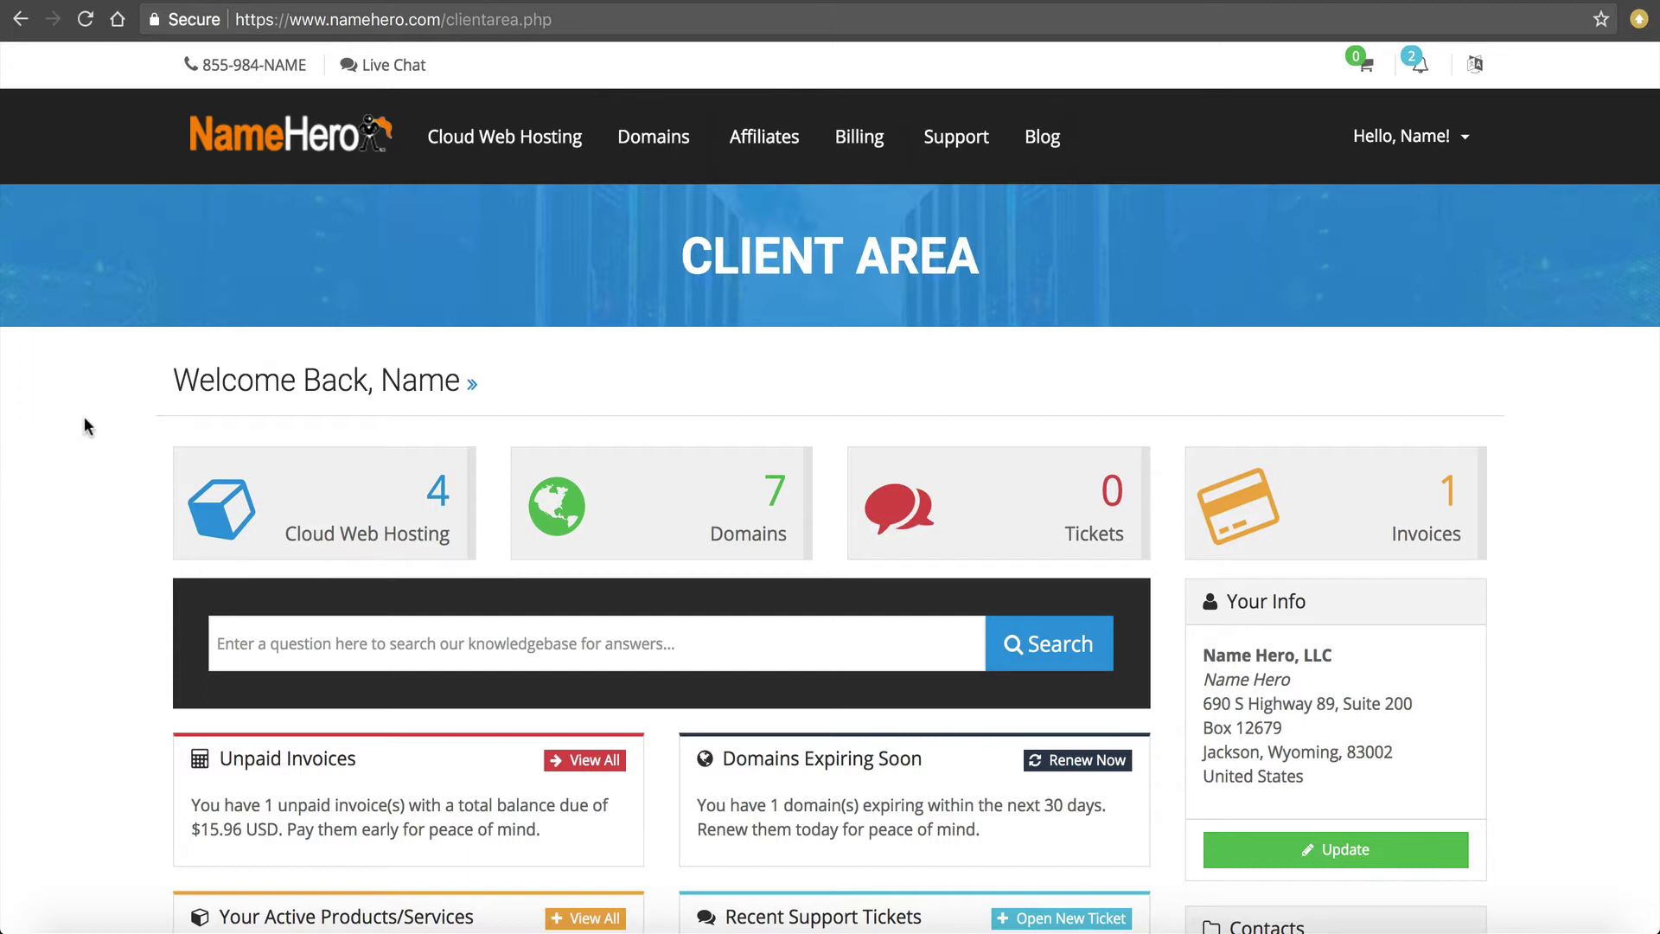
Open the Cloud Web Hosting services list and the Corporate Hero hosting package.
left_click(378, 507)
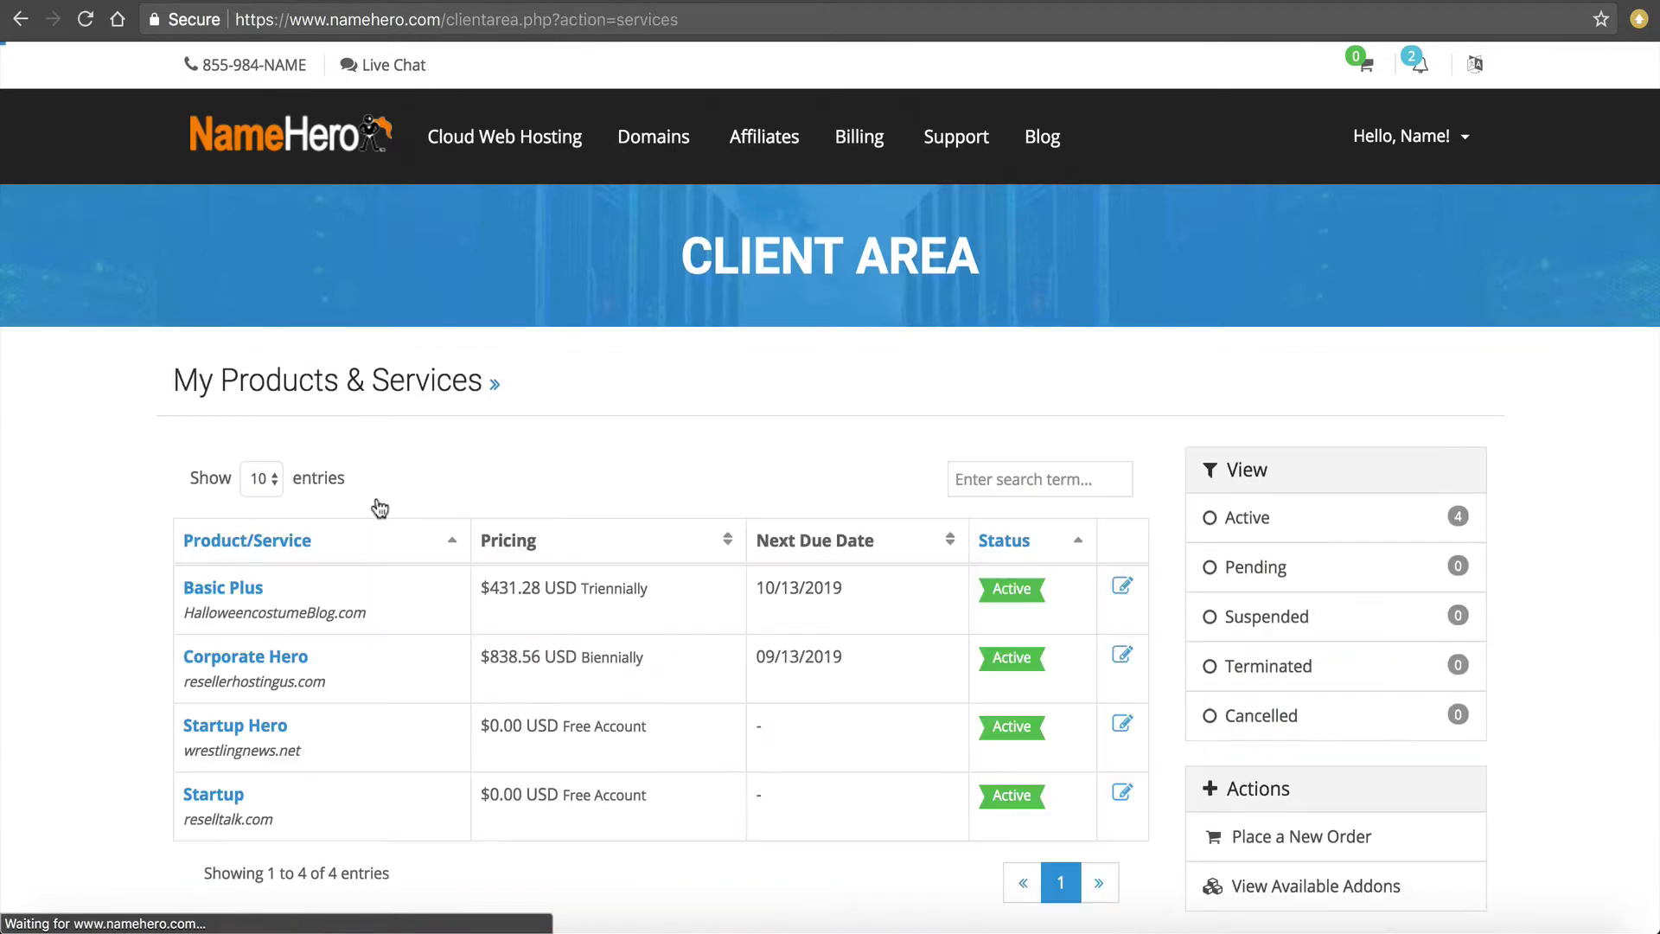
left_click(265, 660)
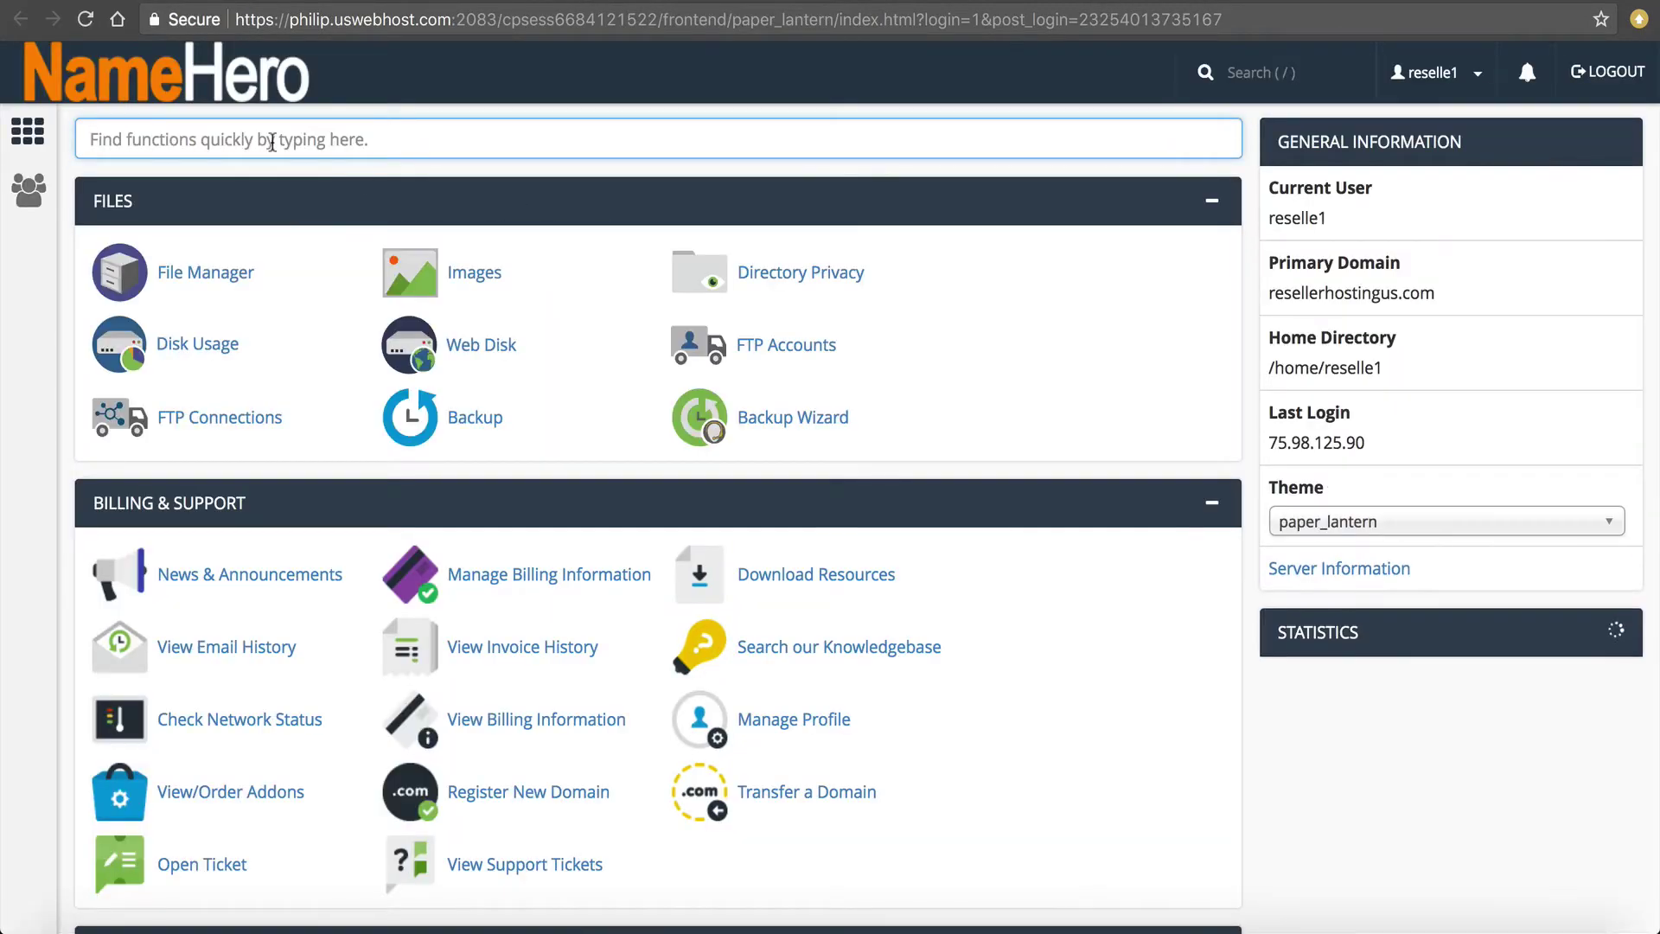
Search cPanel functions for 'web' to find Drop My Site Backups.
type("web")
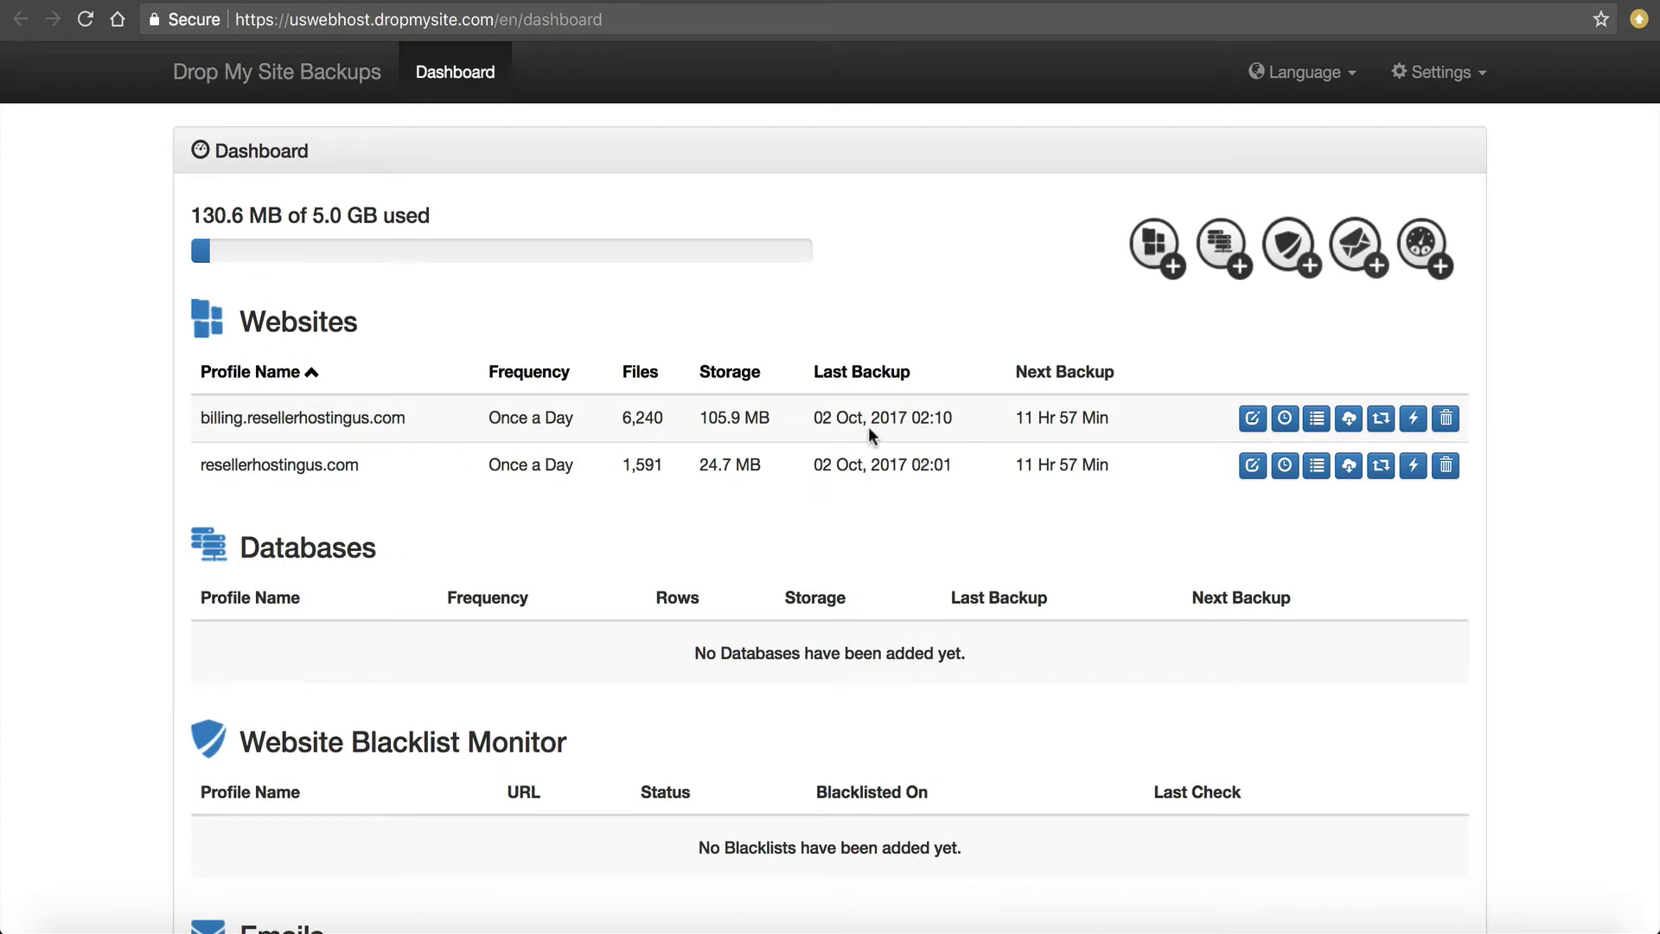
Review the existing website and email backup tables and their storage usage figures.
scroll(868, 427, "down", 1)
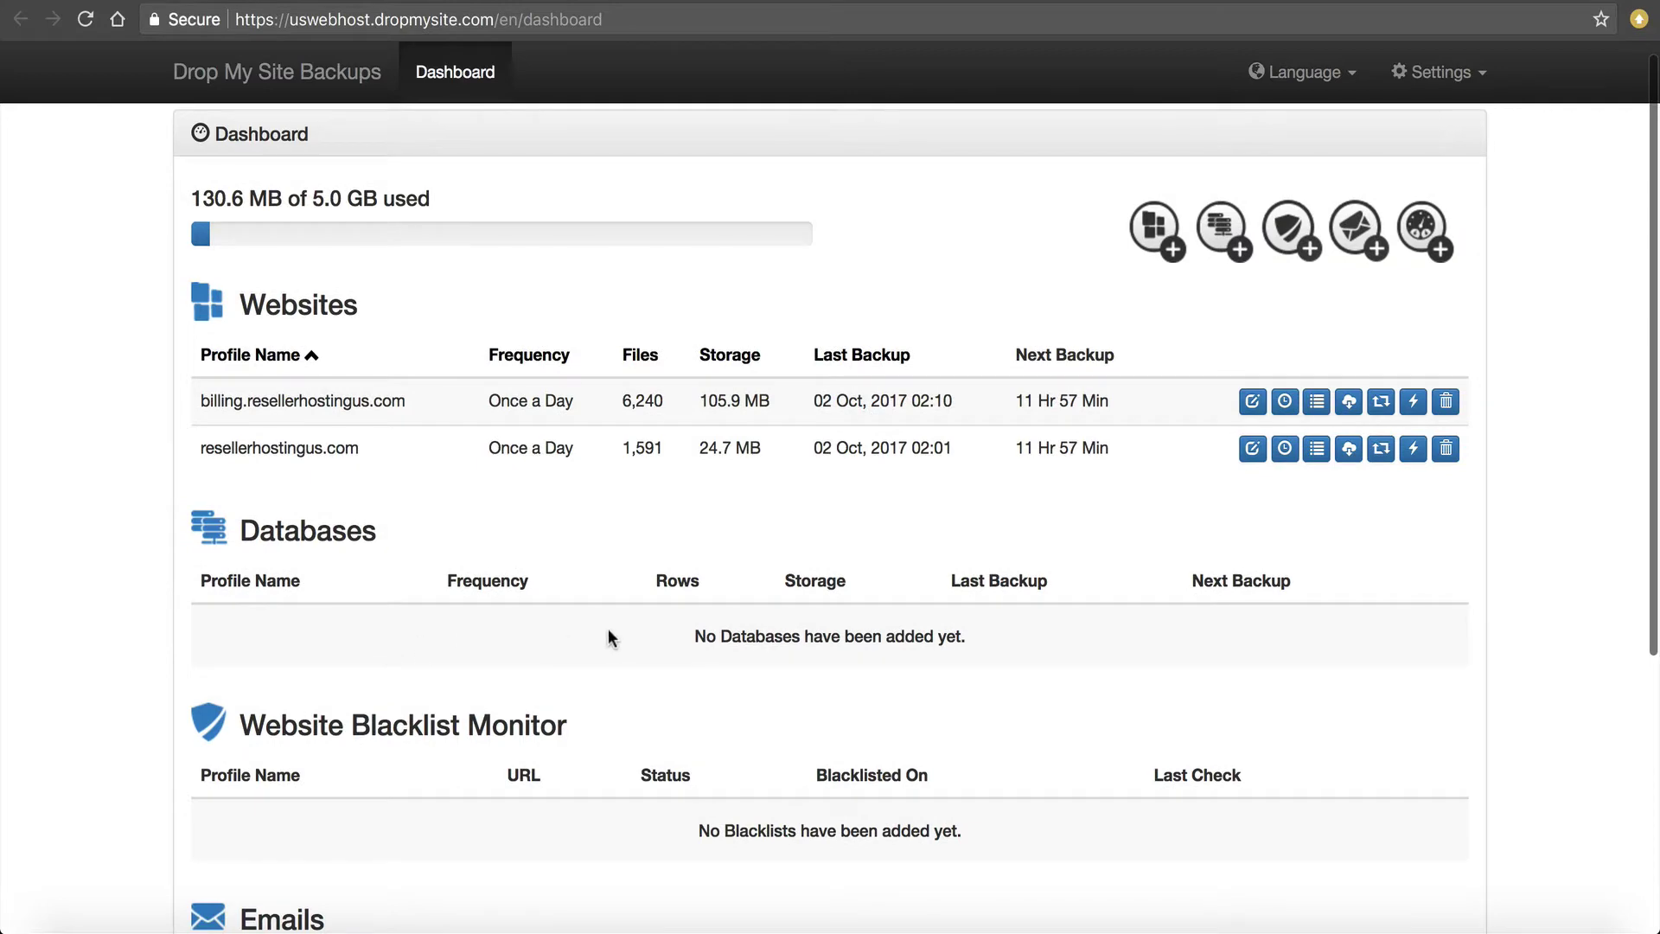
scroll(609, 630, "down", 2)
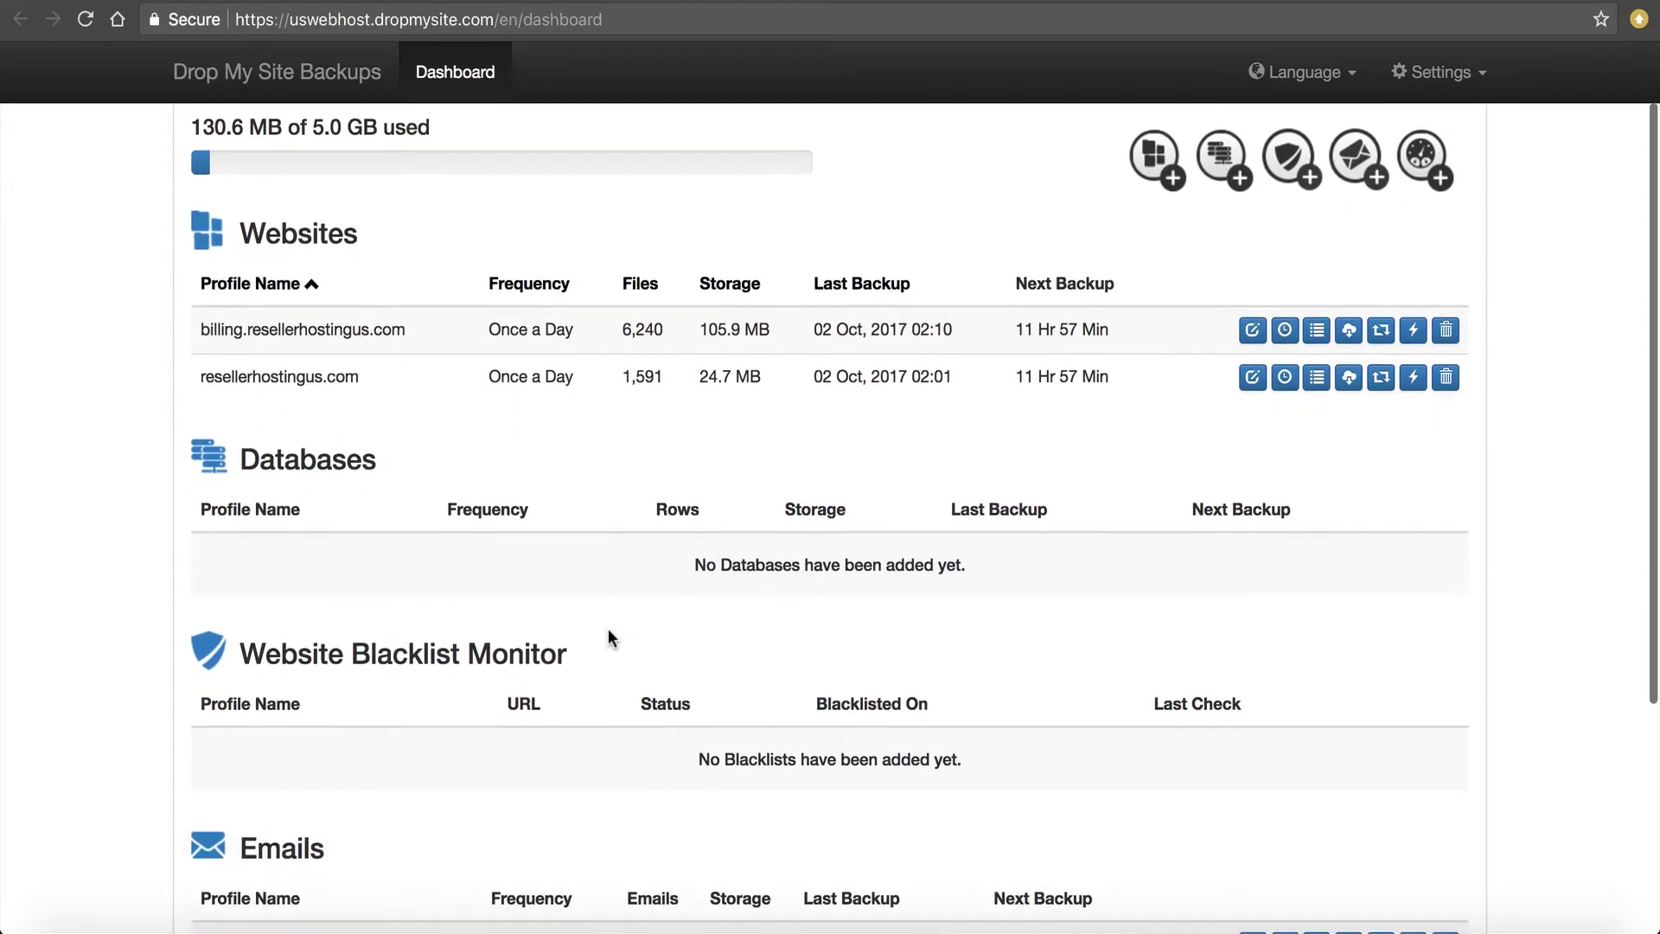
scroll(610, 637, "down", 5)
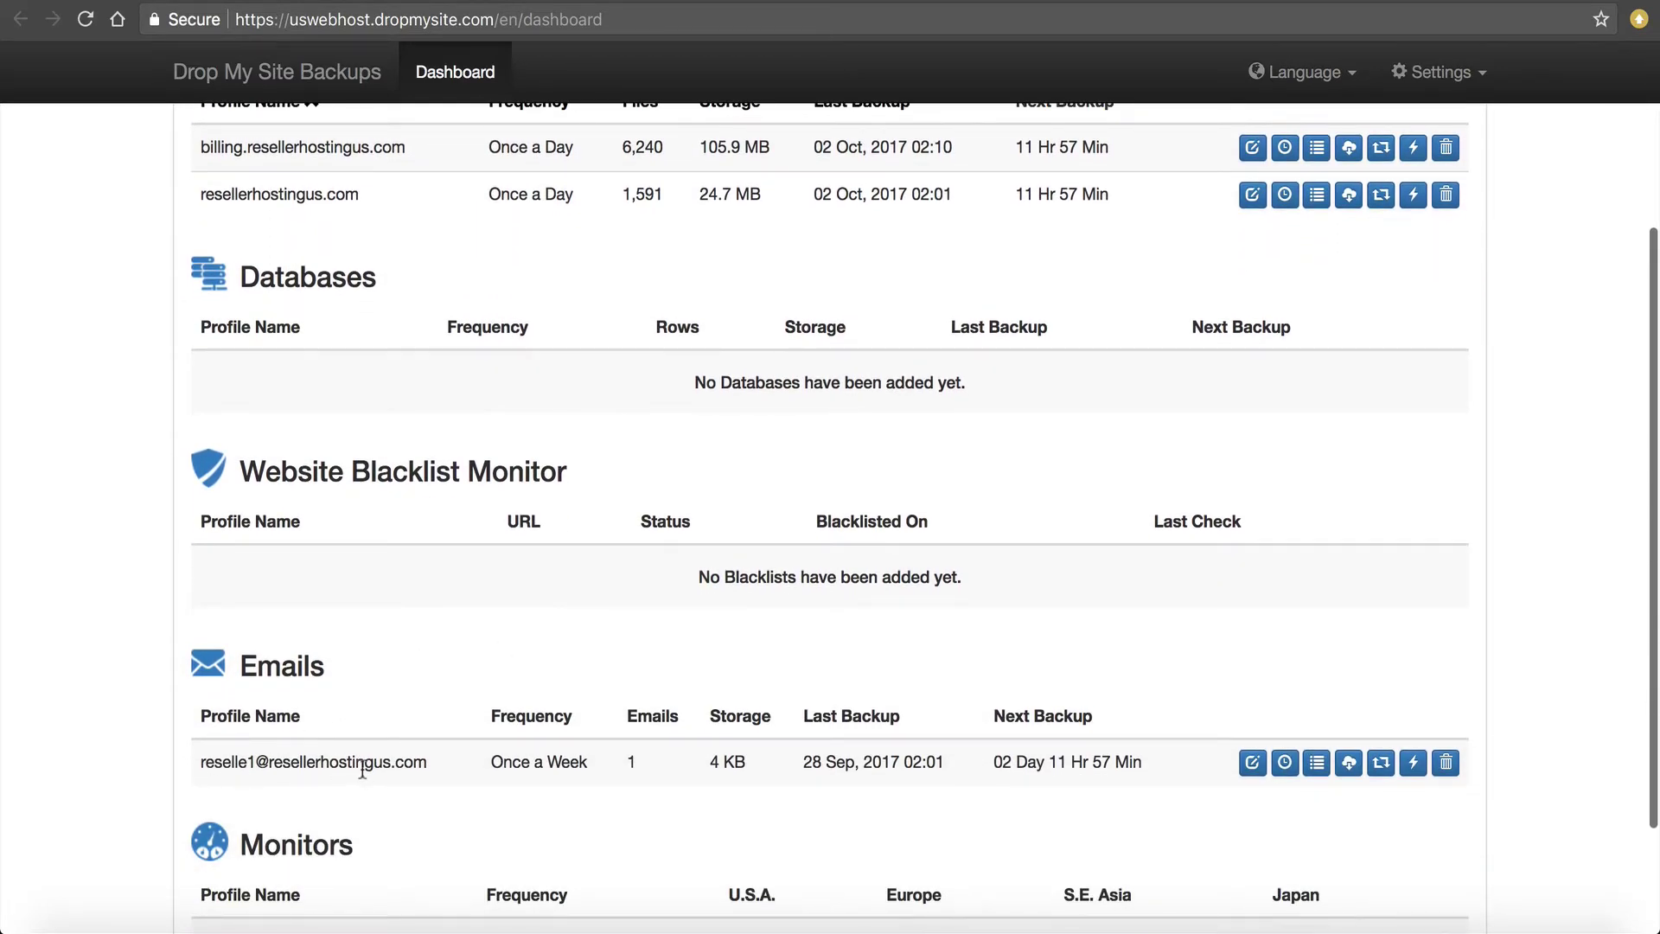
scroll(362, 772, "down", 4)
scroll(363, 774, "up", 7)
scroll(364, 776, "up", 4)
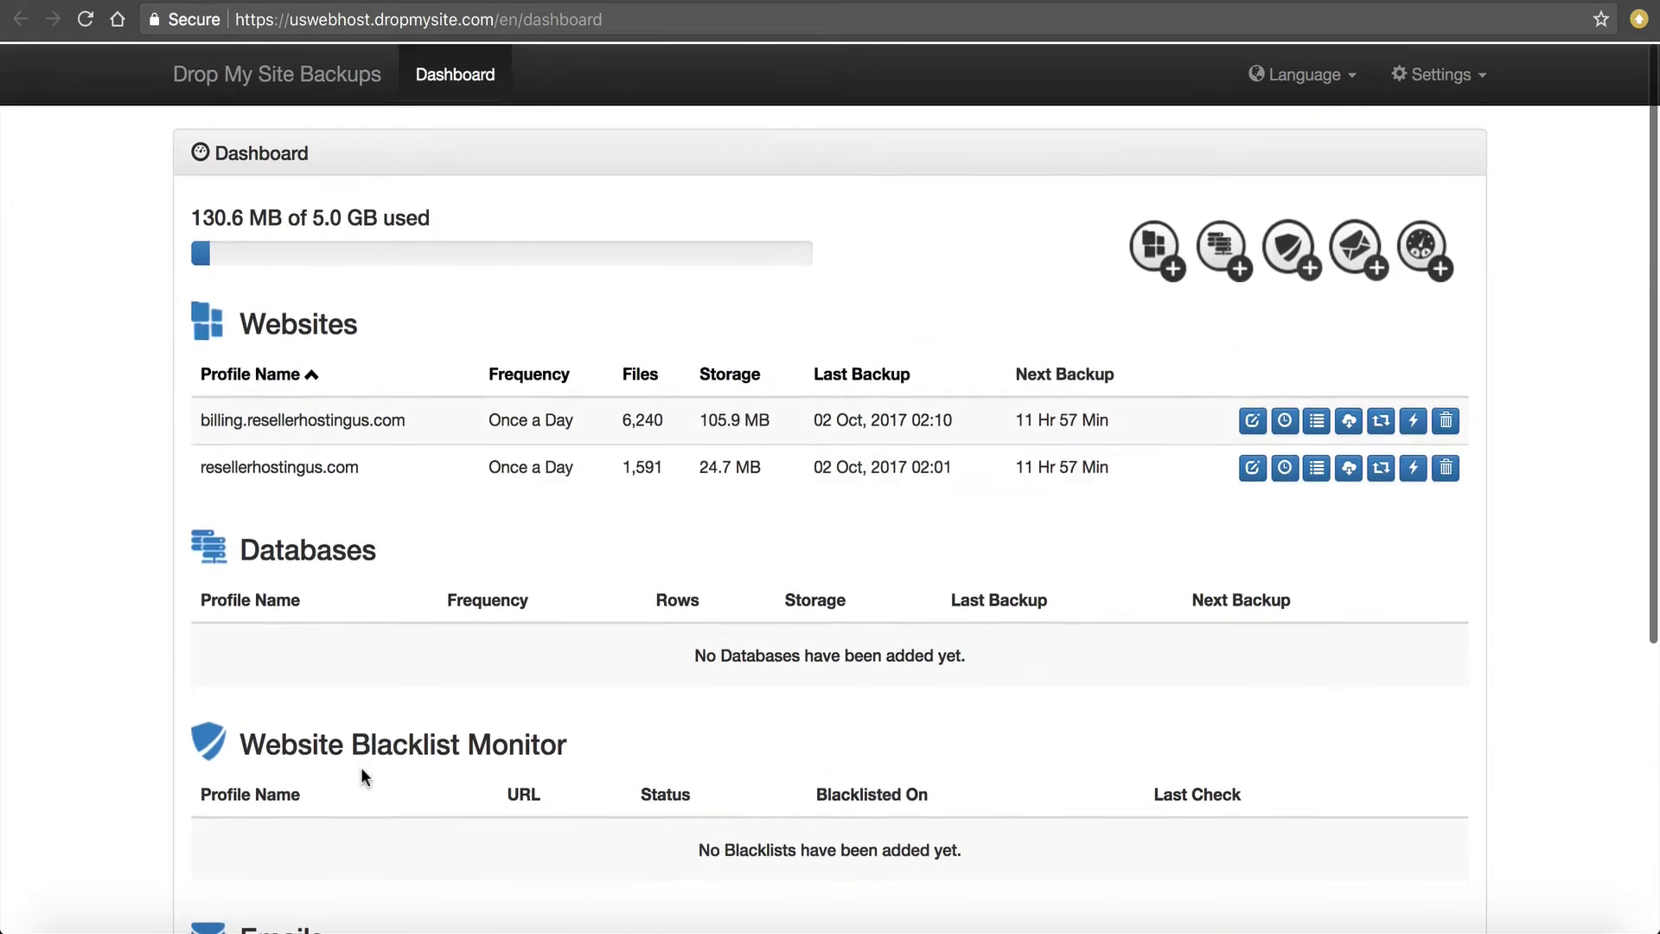
scroll(364, 776, "down", 1)
scroll(364, 775, "up", 1)
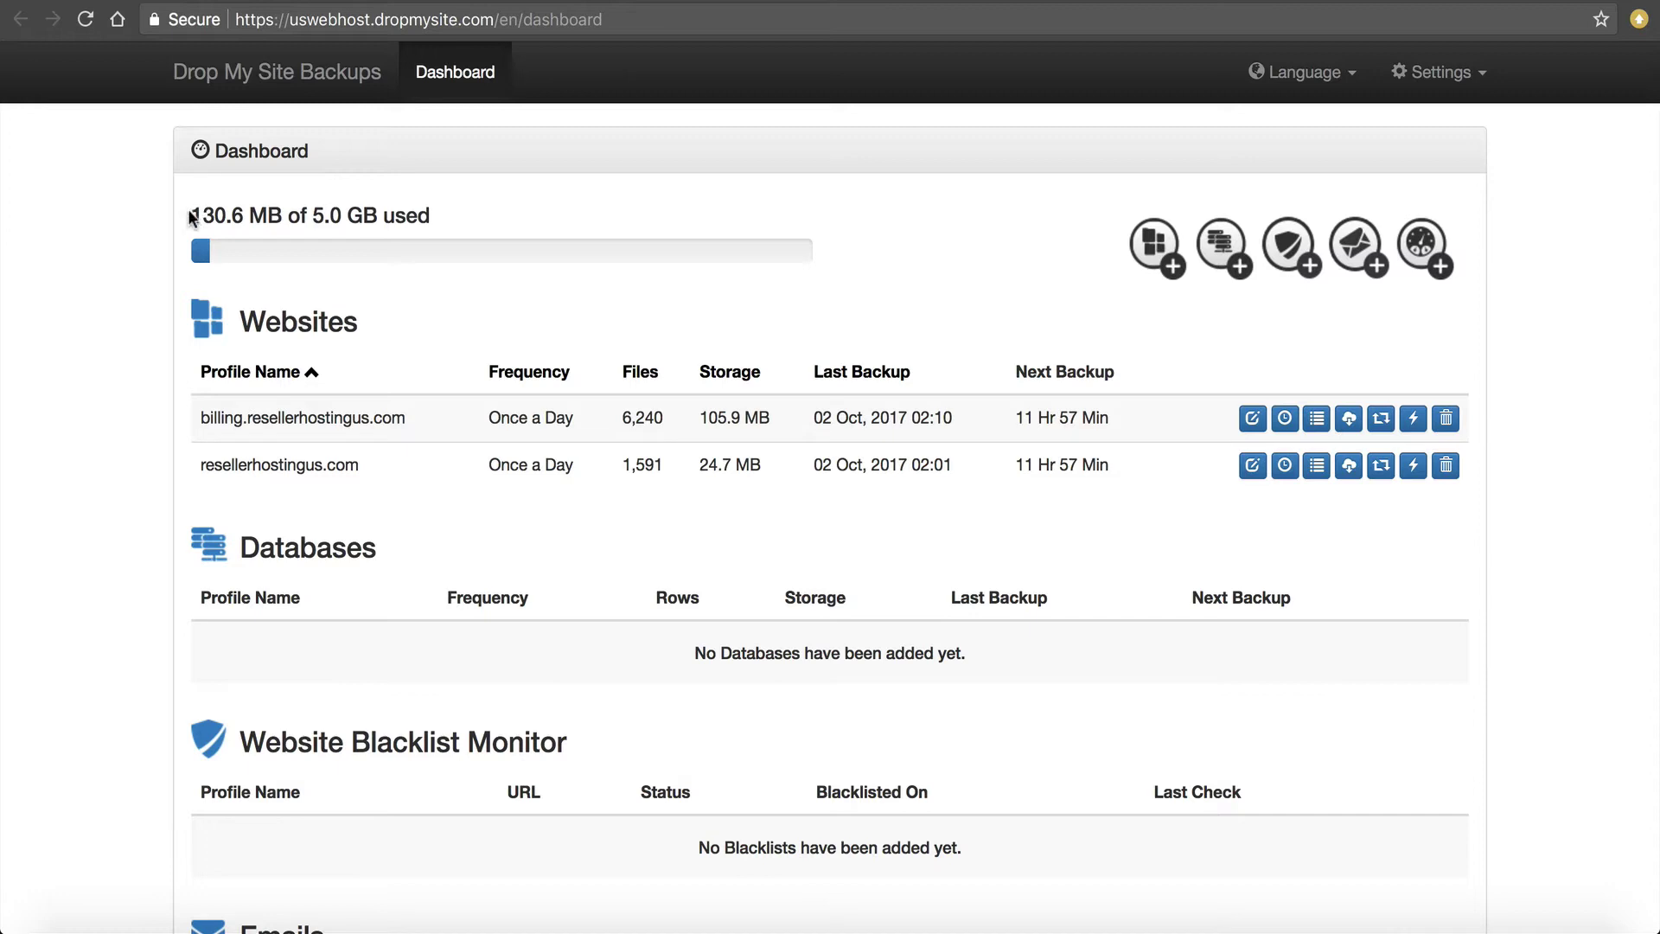
left_click_drag(189, 214, 402, 205)
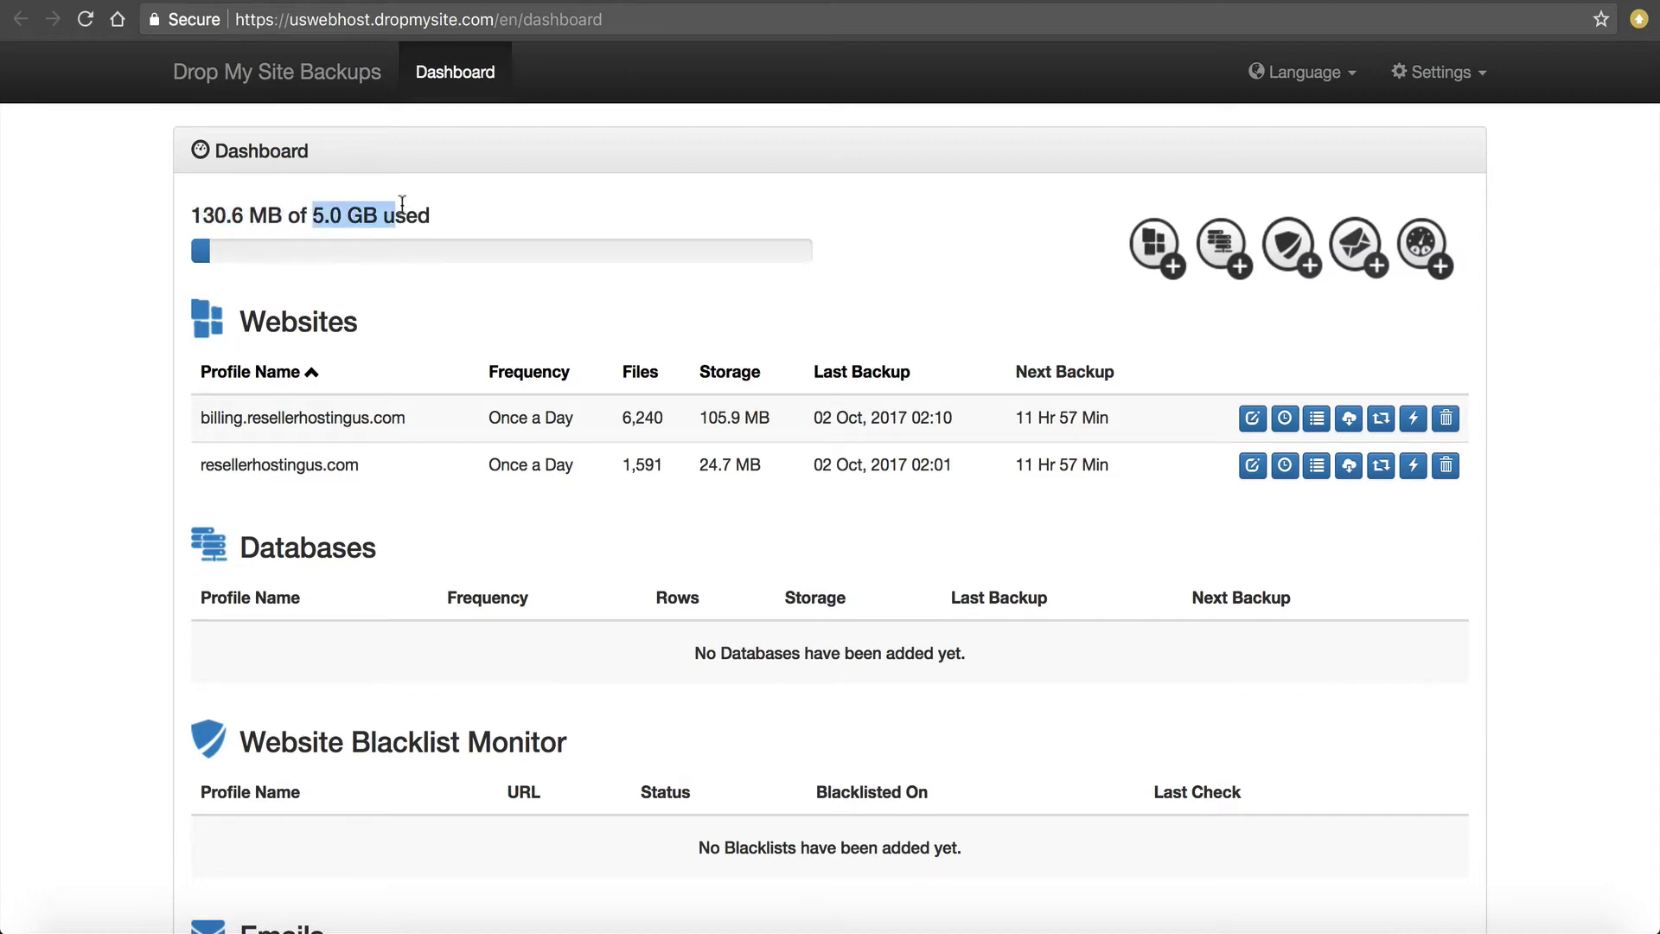
left_click(408, 204)
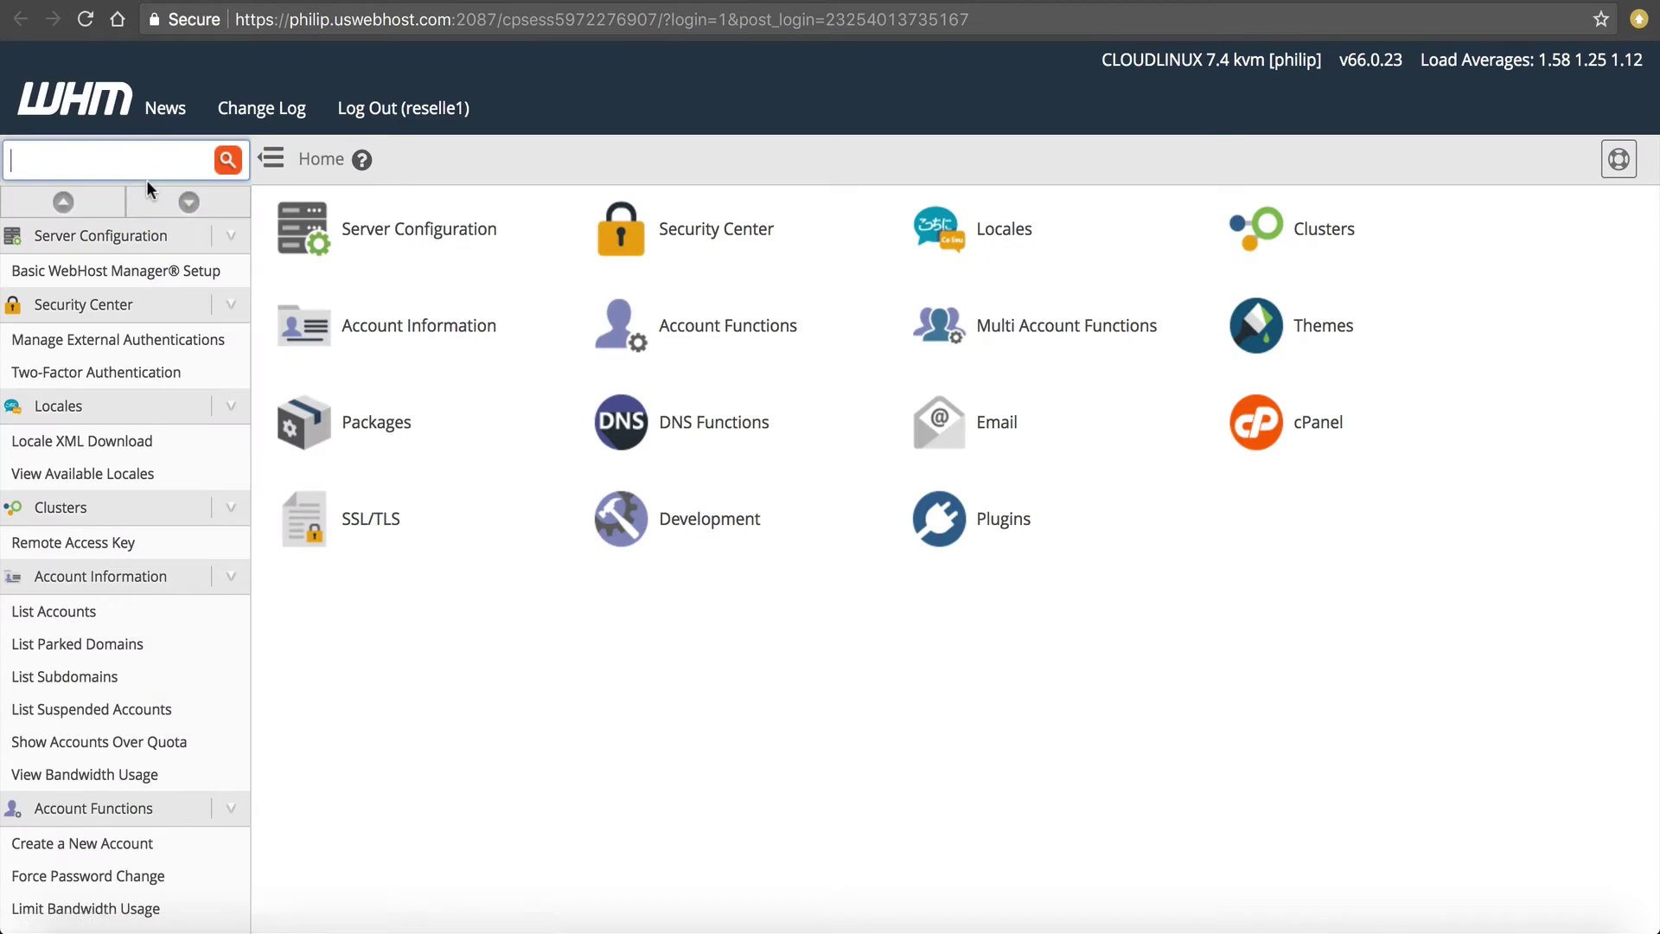
Open WHM's List Accounts and go to the keydiets.com account's cPanel.
type("list")
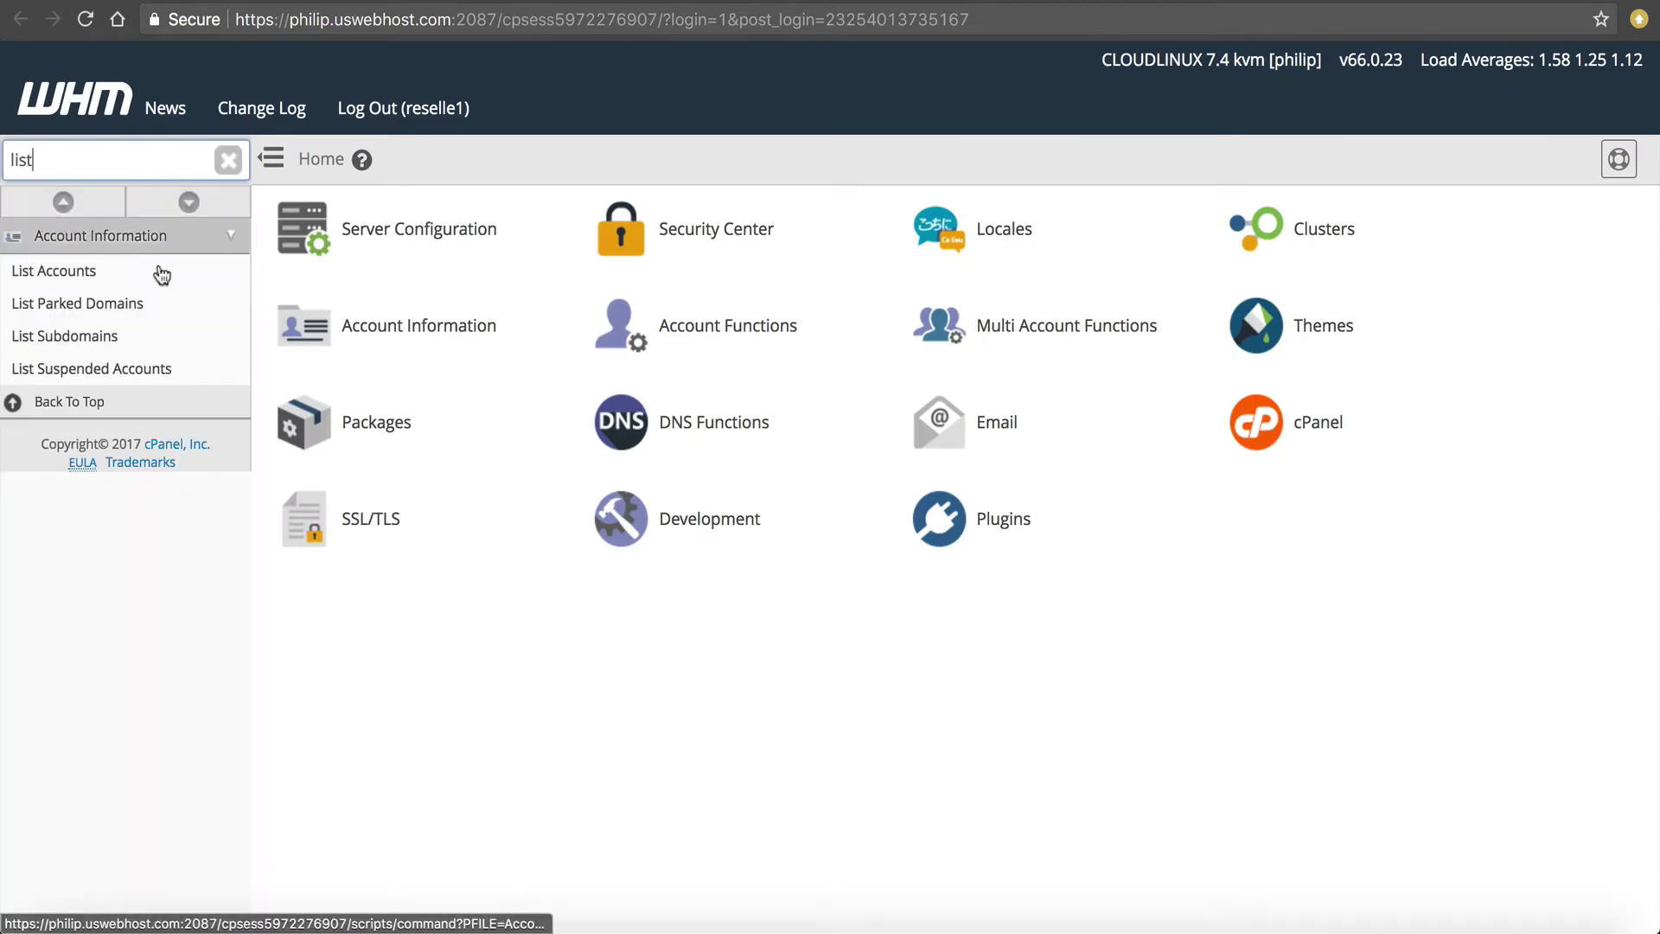
left_click(94, 275)
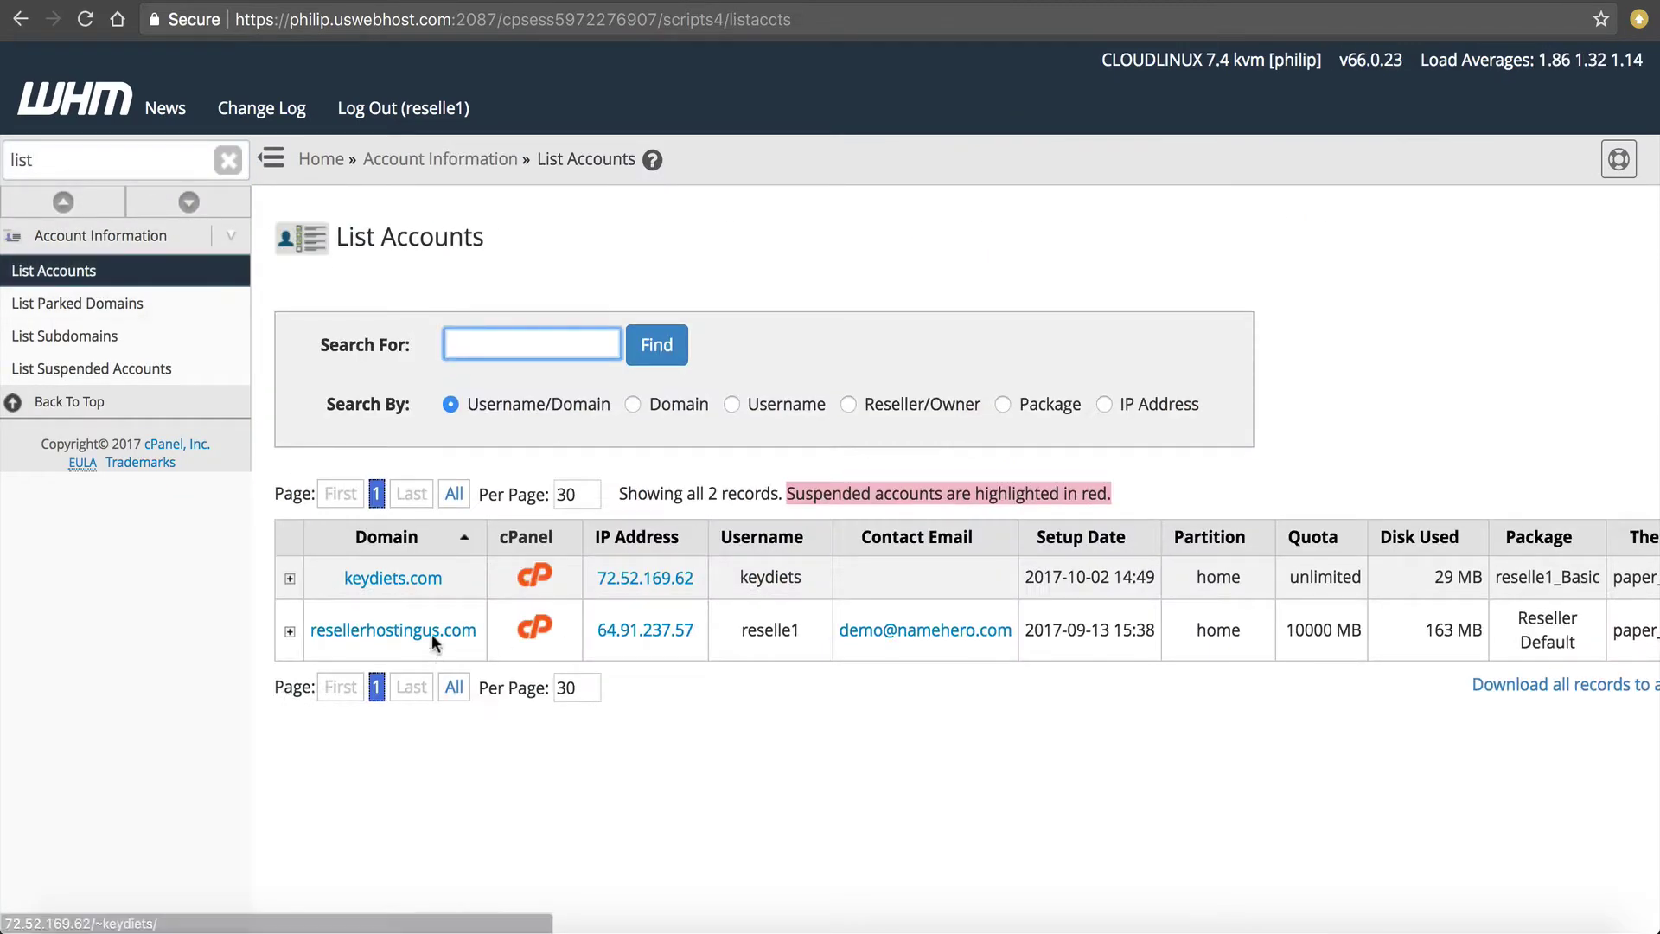
left_click_drag(330, 568, 446, 582)
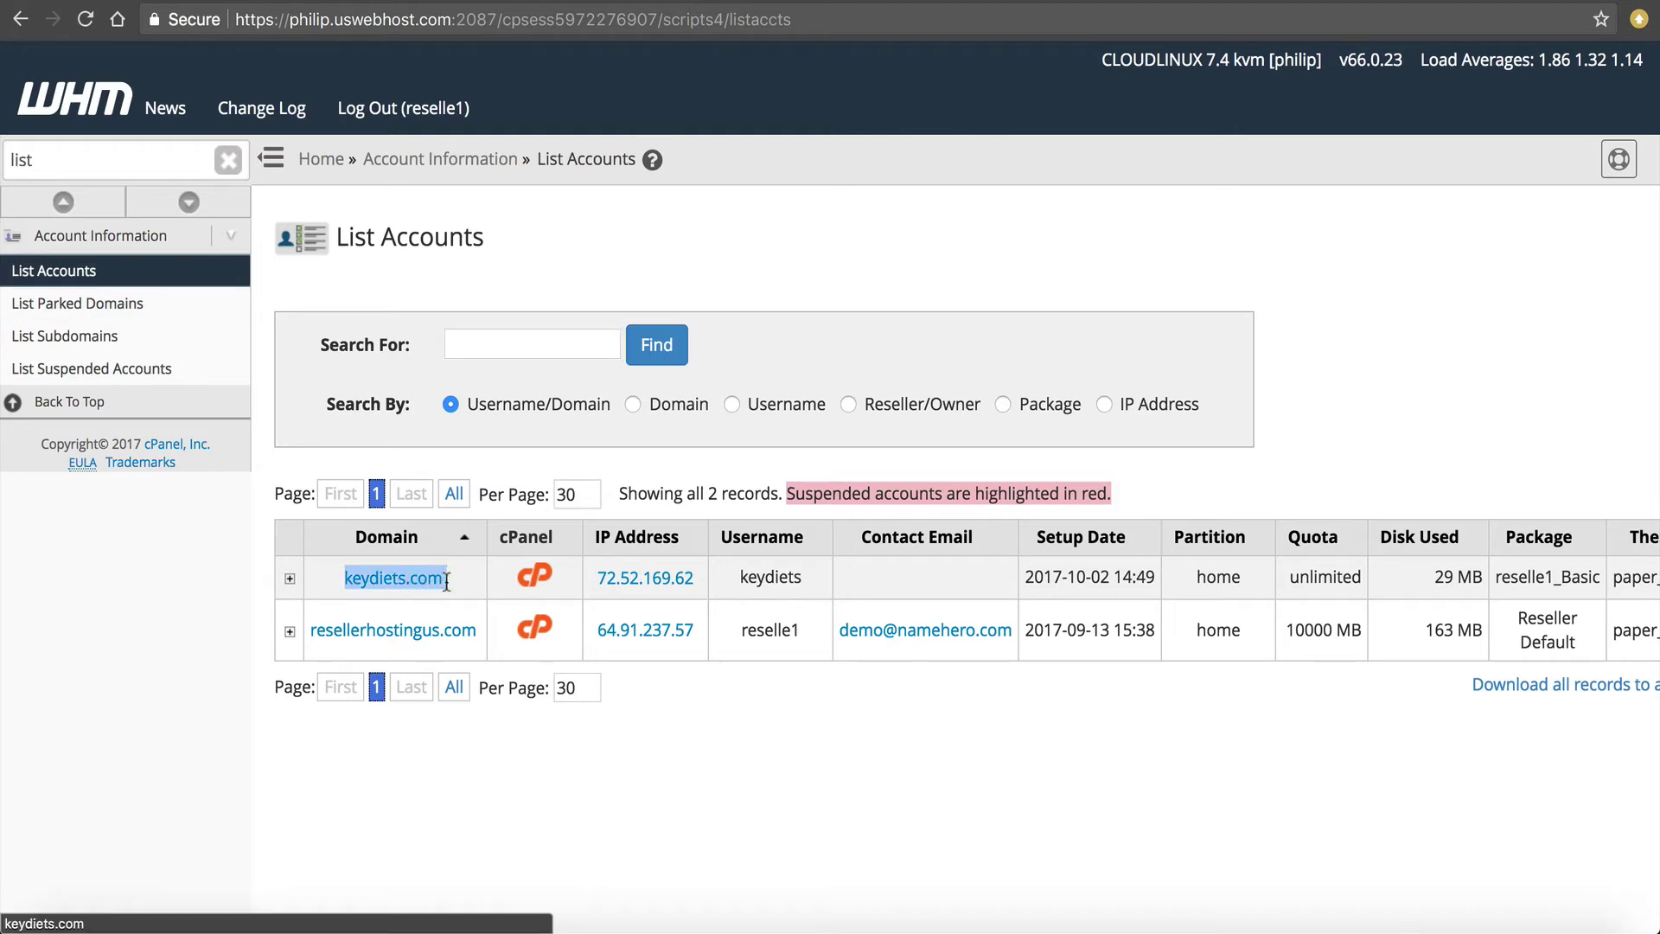
left_click(470, 579)
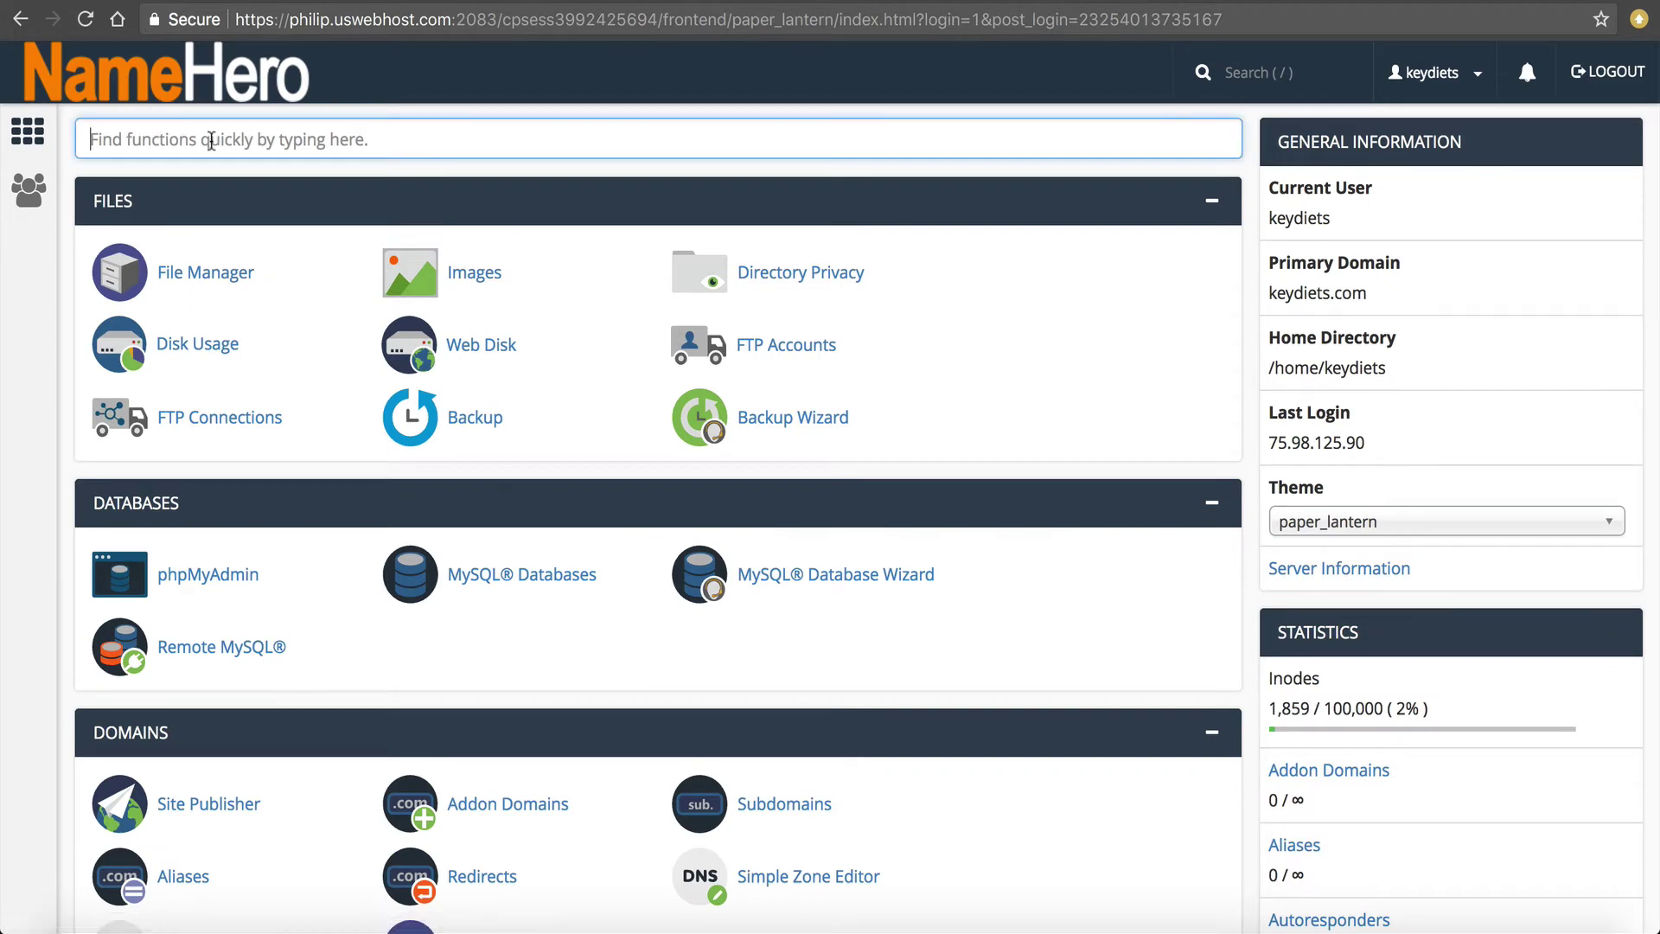
Open FTP Accounts and enter 'dropmysite' as the new FTP login.
type("ftp")
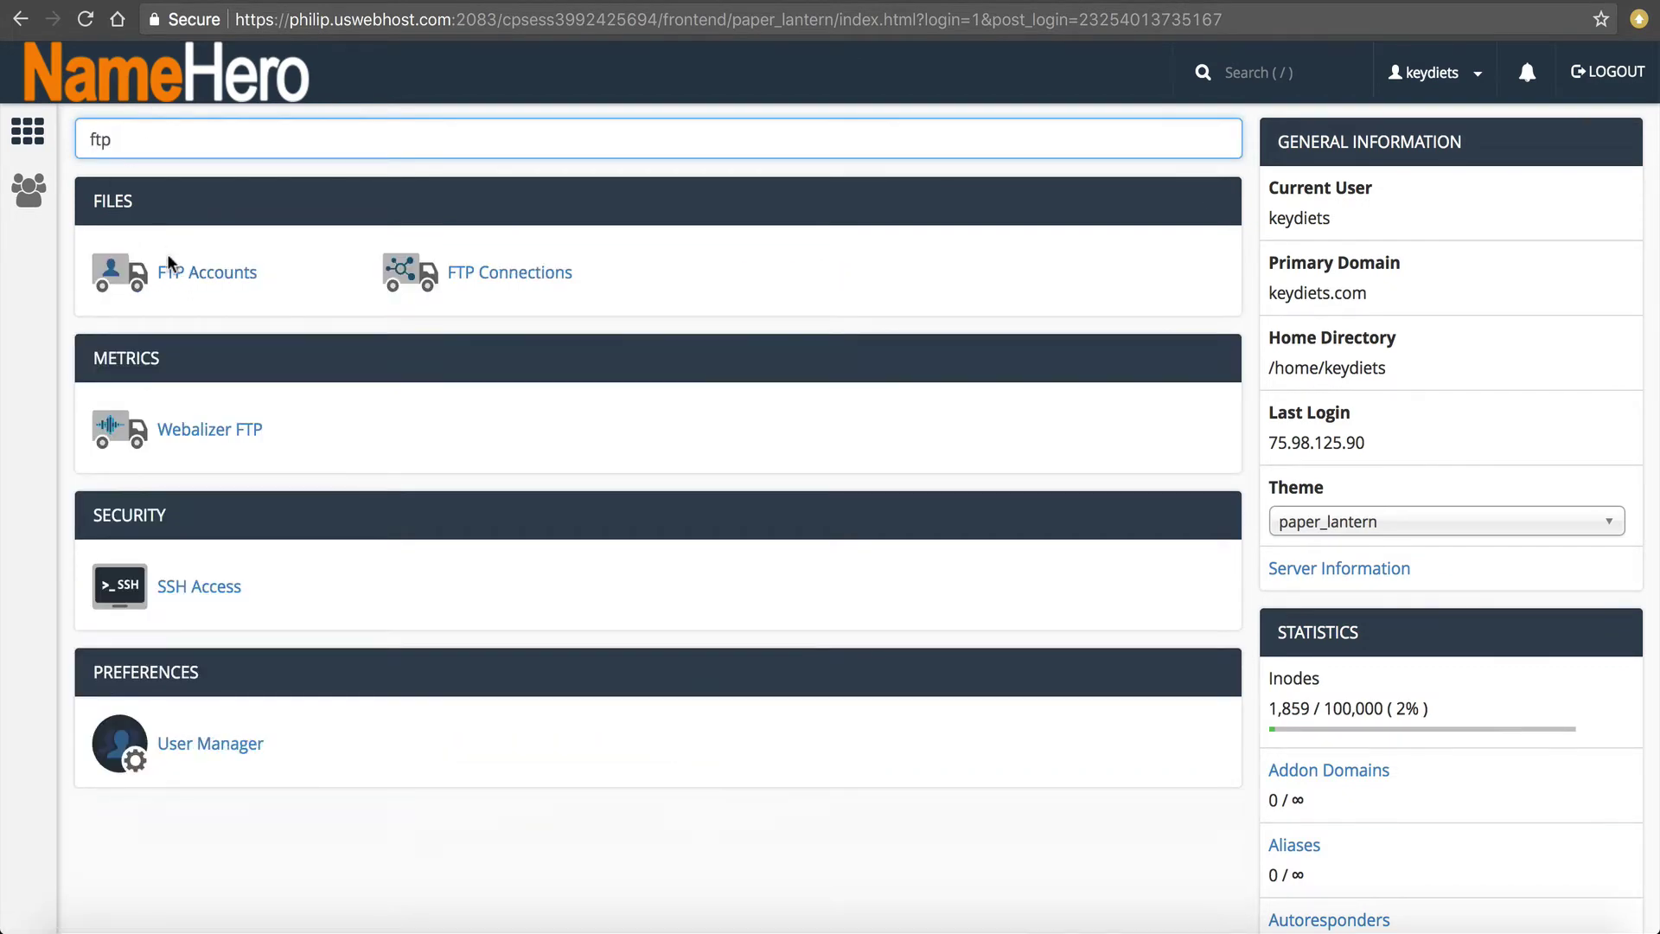
left_click(173, 270)
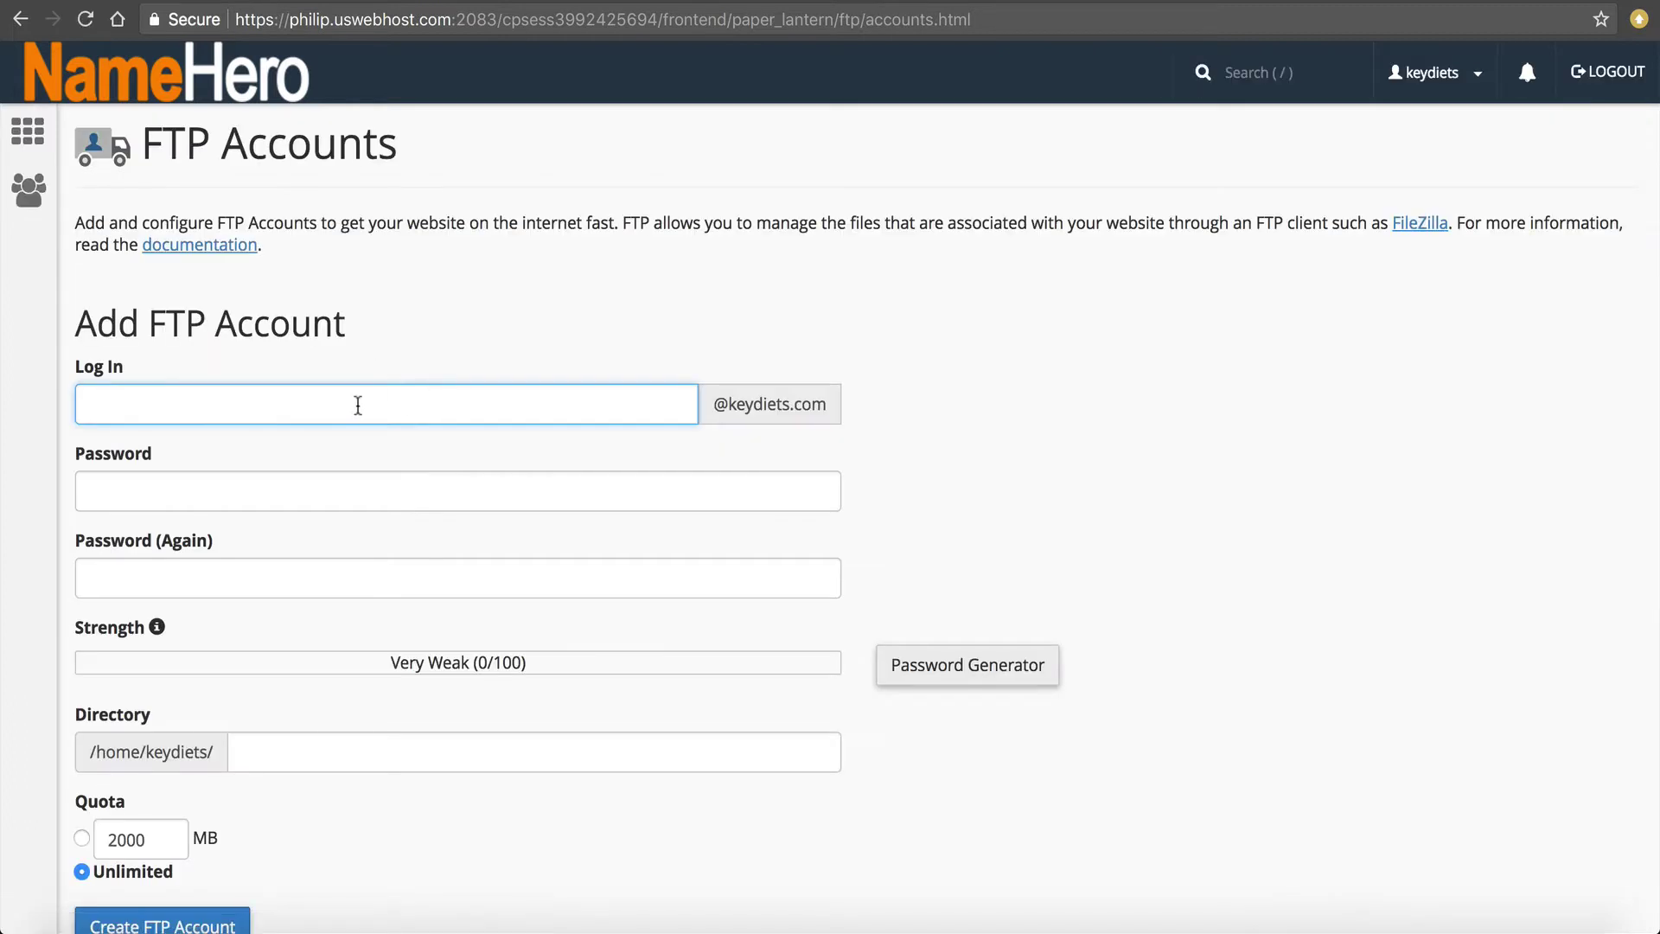
type("dropmysite")
Use a generated strong password, clear the Directory field, and create the FTP account.
left_click(890, 667)
left_click(778, 398)
left_click_drag(647, 409, 766, 407)
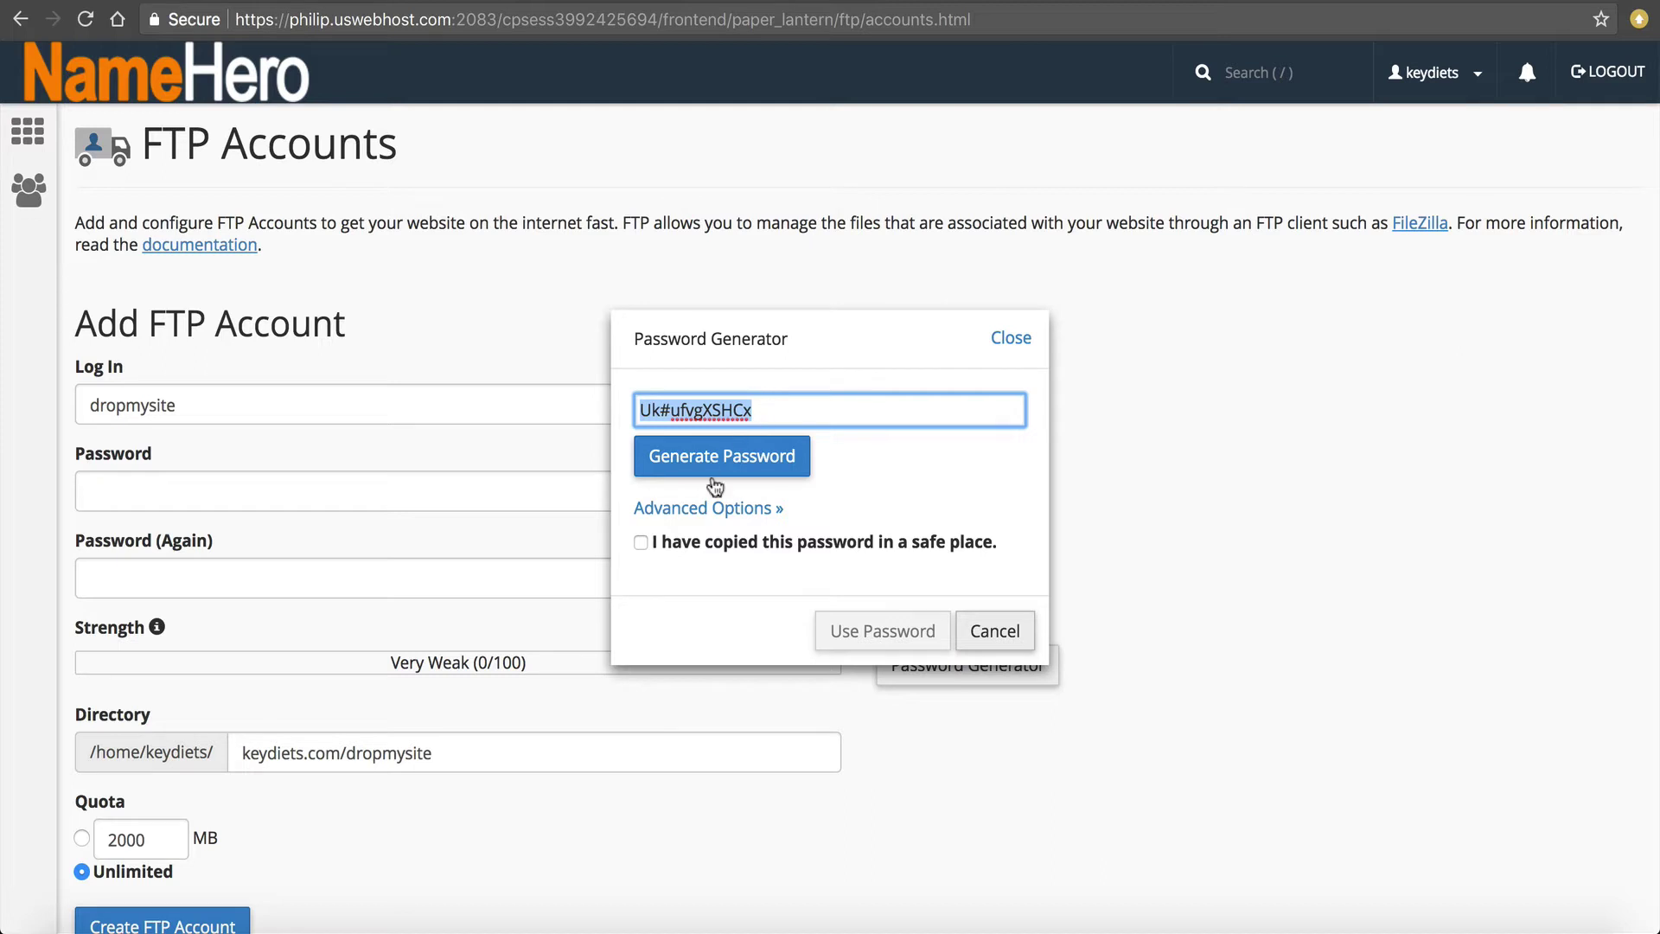
left_click(643, 540)
left_click(847, 630)
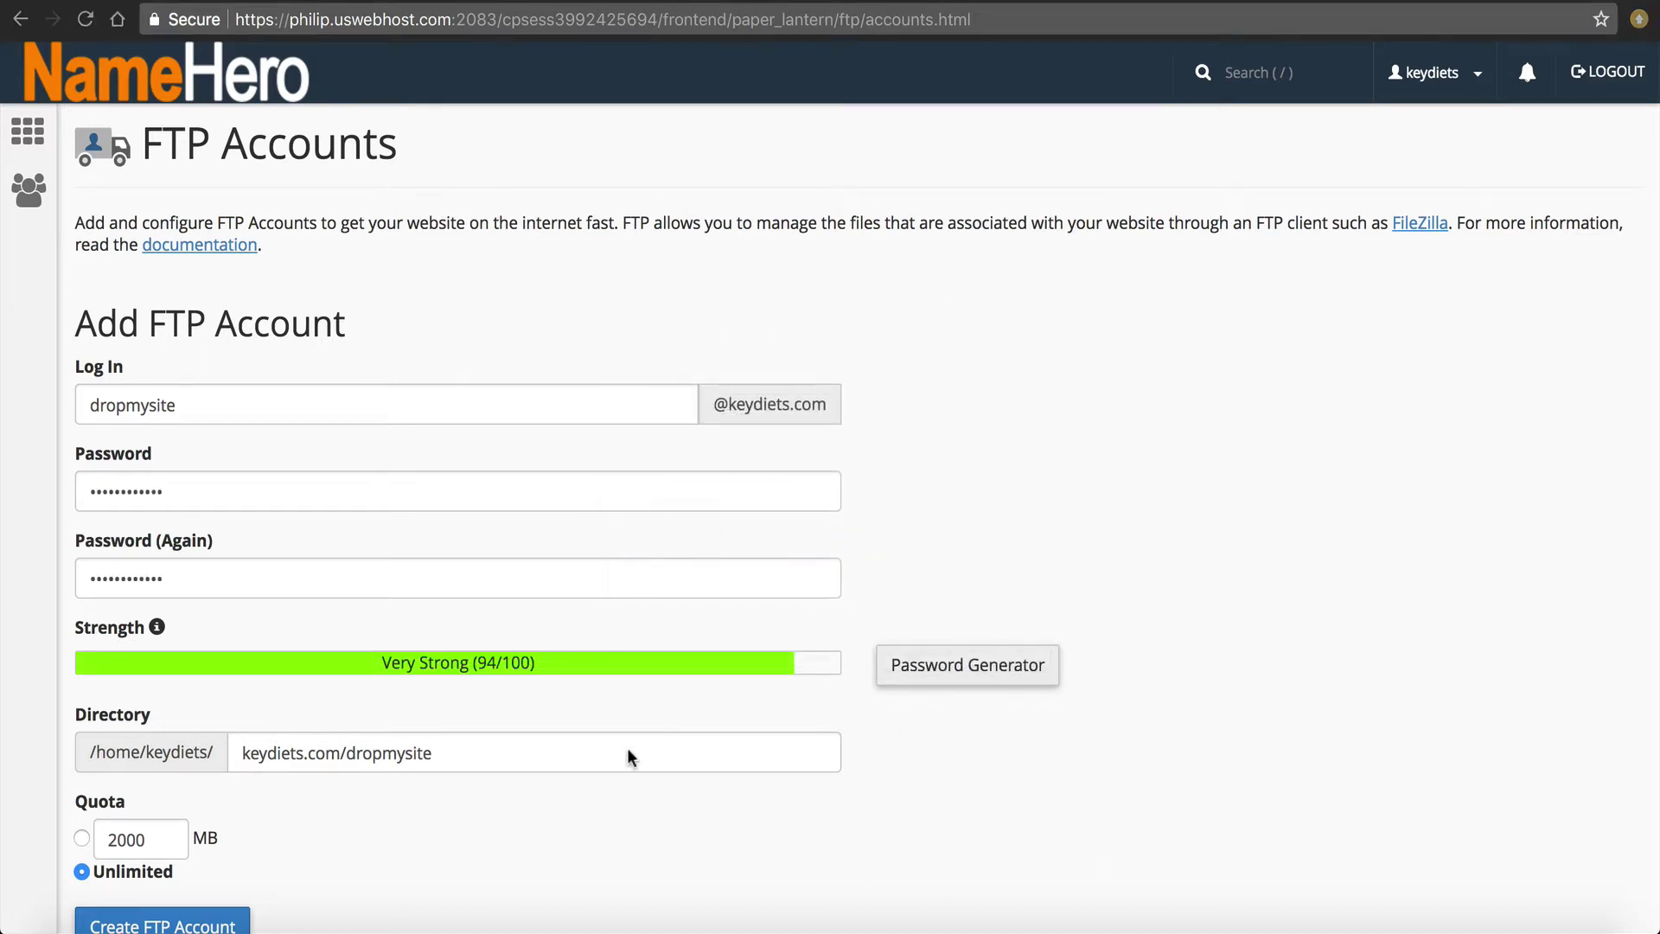
left_click_drag(574, 748, 90, 745)
key("BackSpace")
scroll(277, 834, "down", 2)
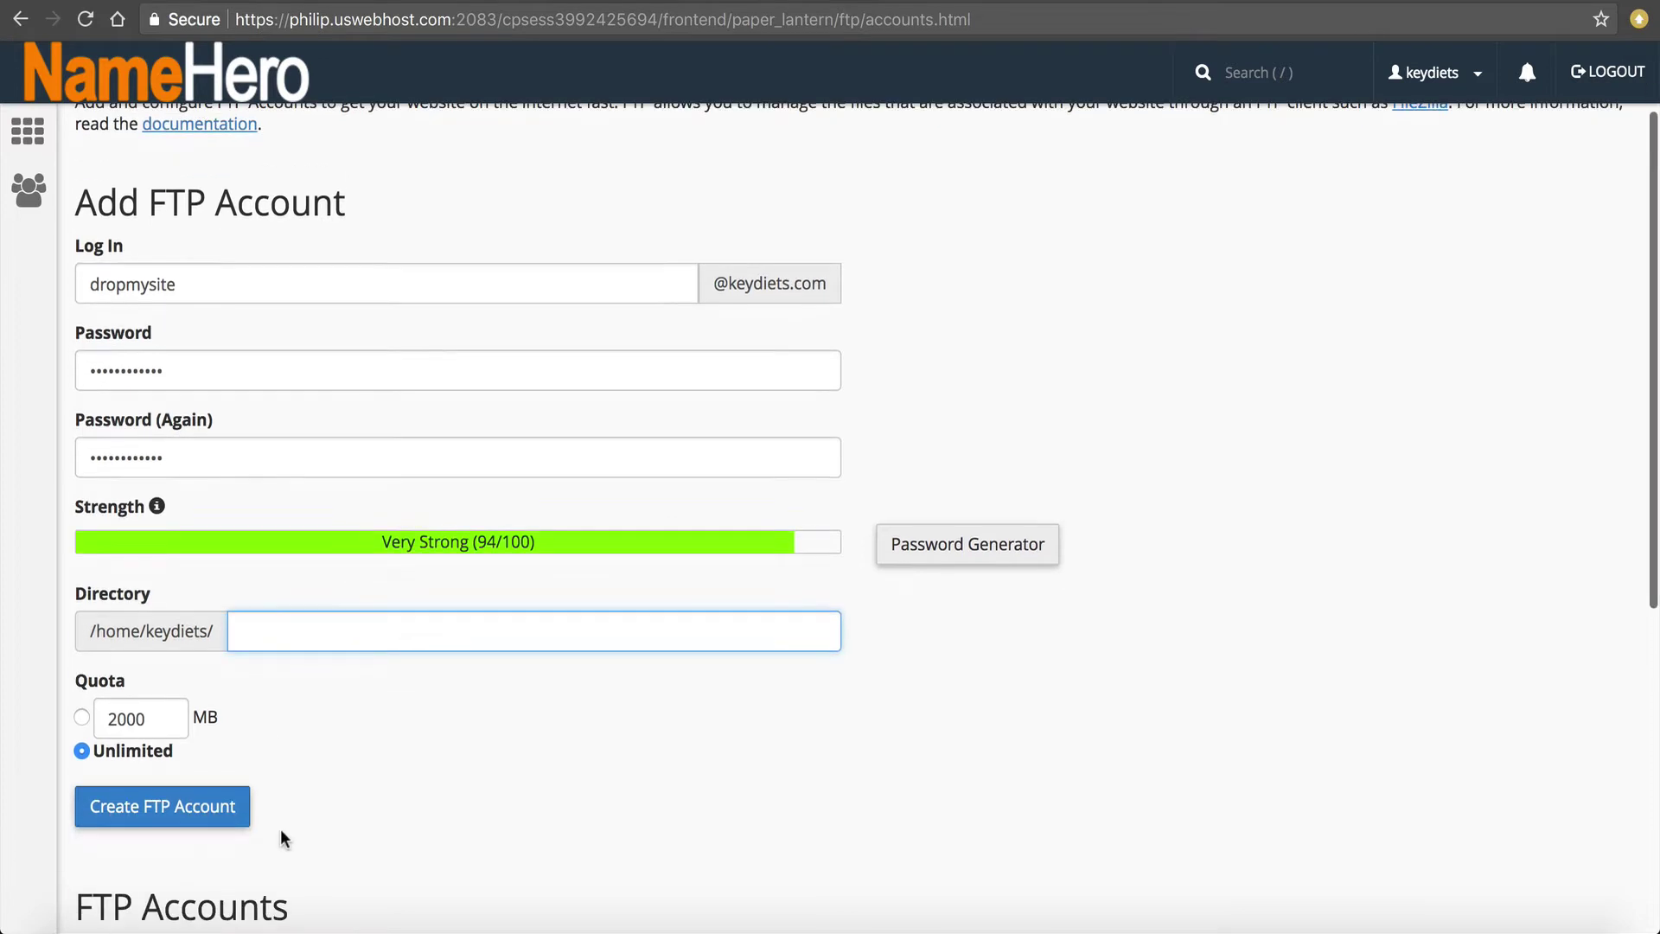
left_click(178, 799)
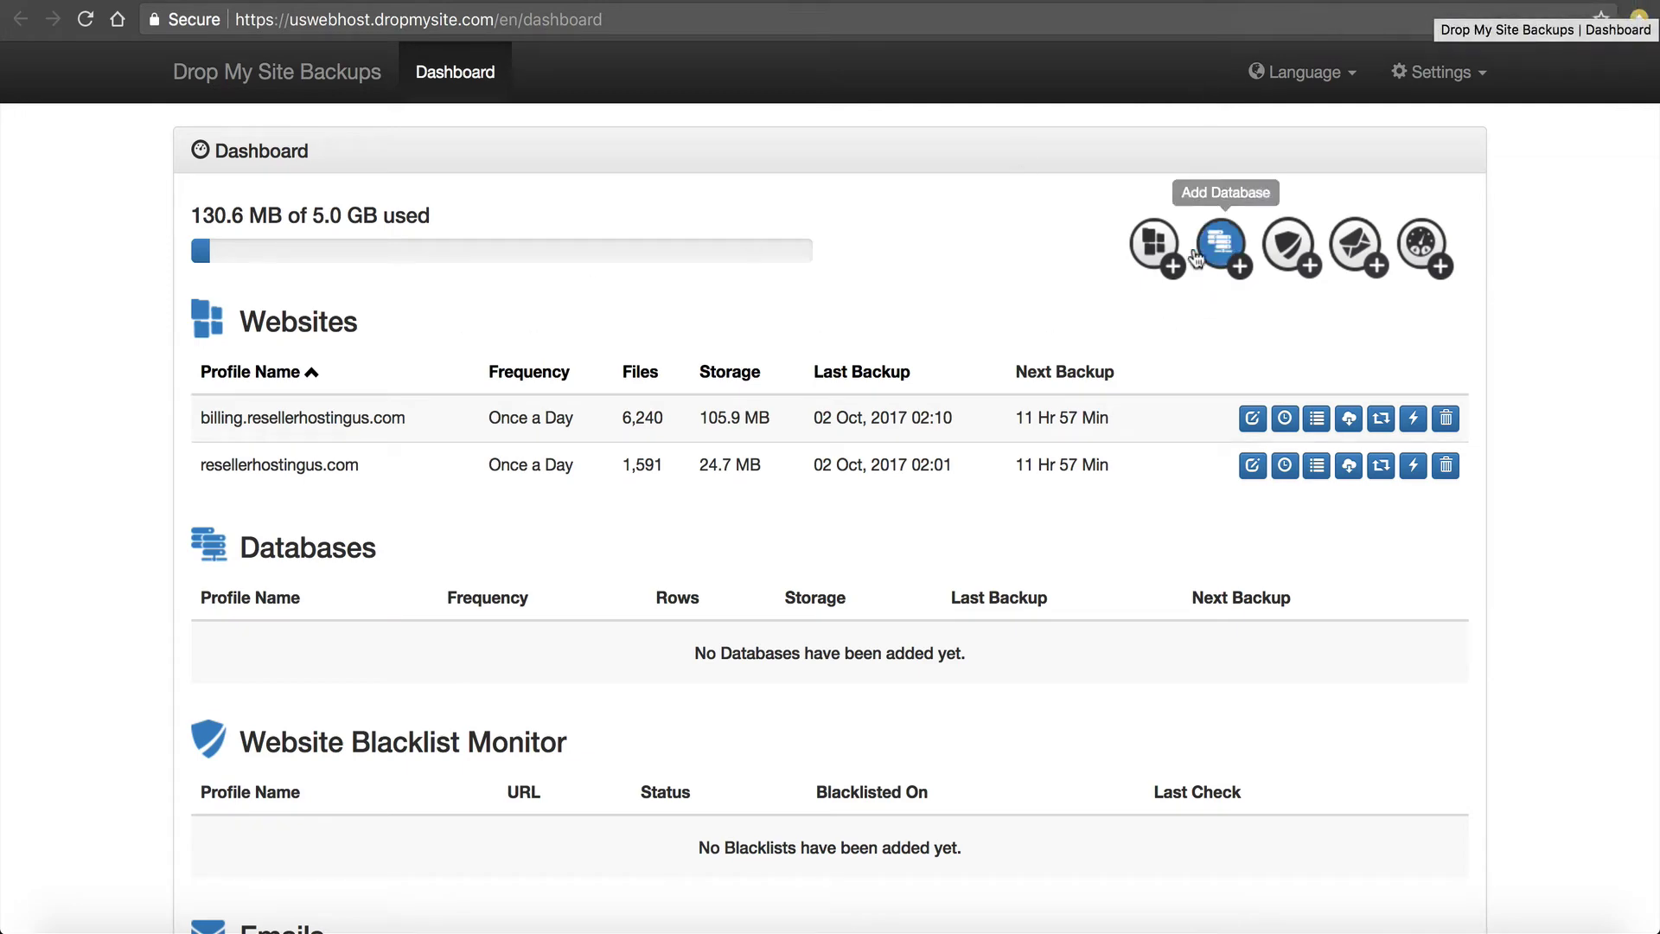
Start a new website backup connection using FTP with plain (no) encryption.
left_click(1174, 270)
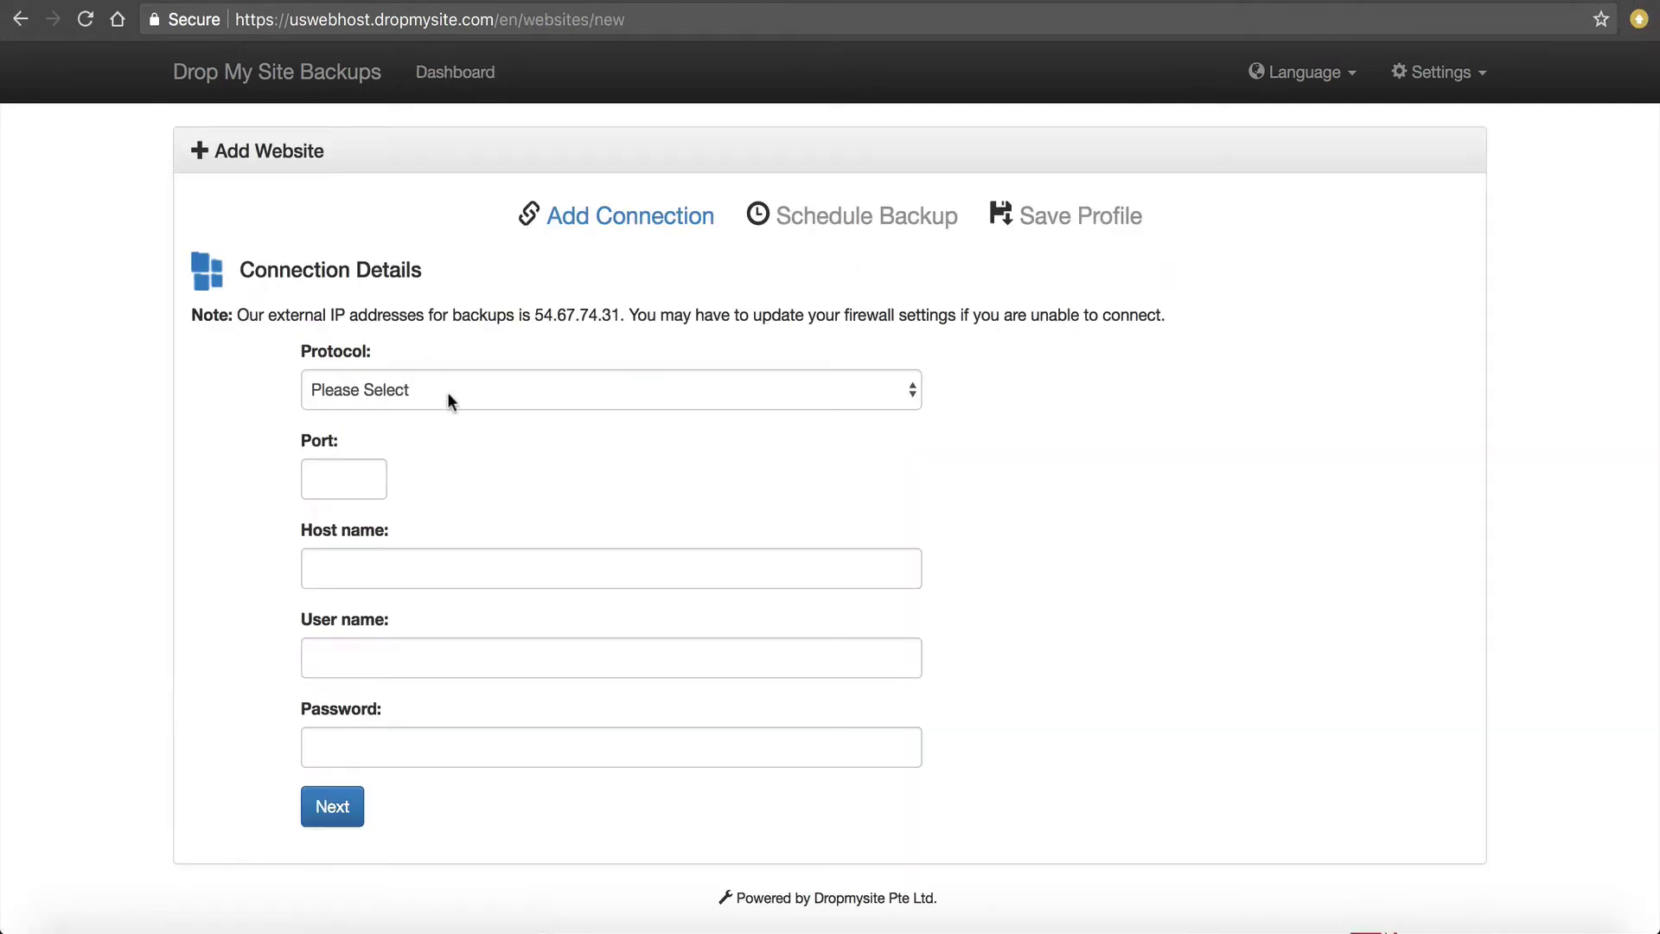
left_click(443, 387)
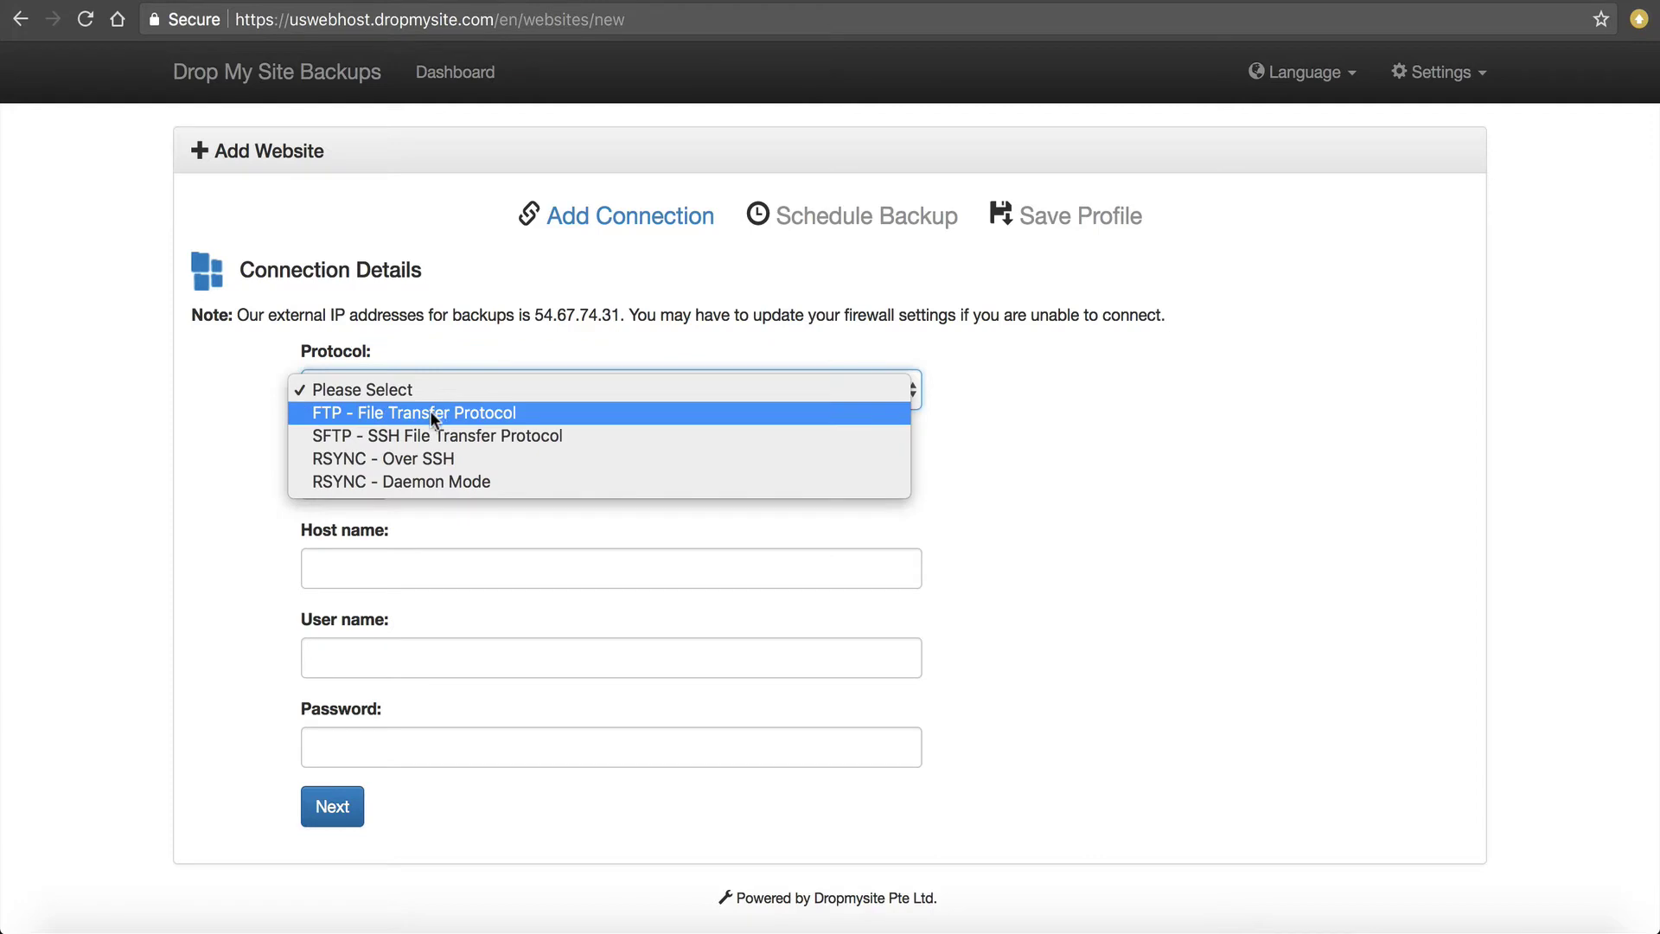
left_click(429, 411)
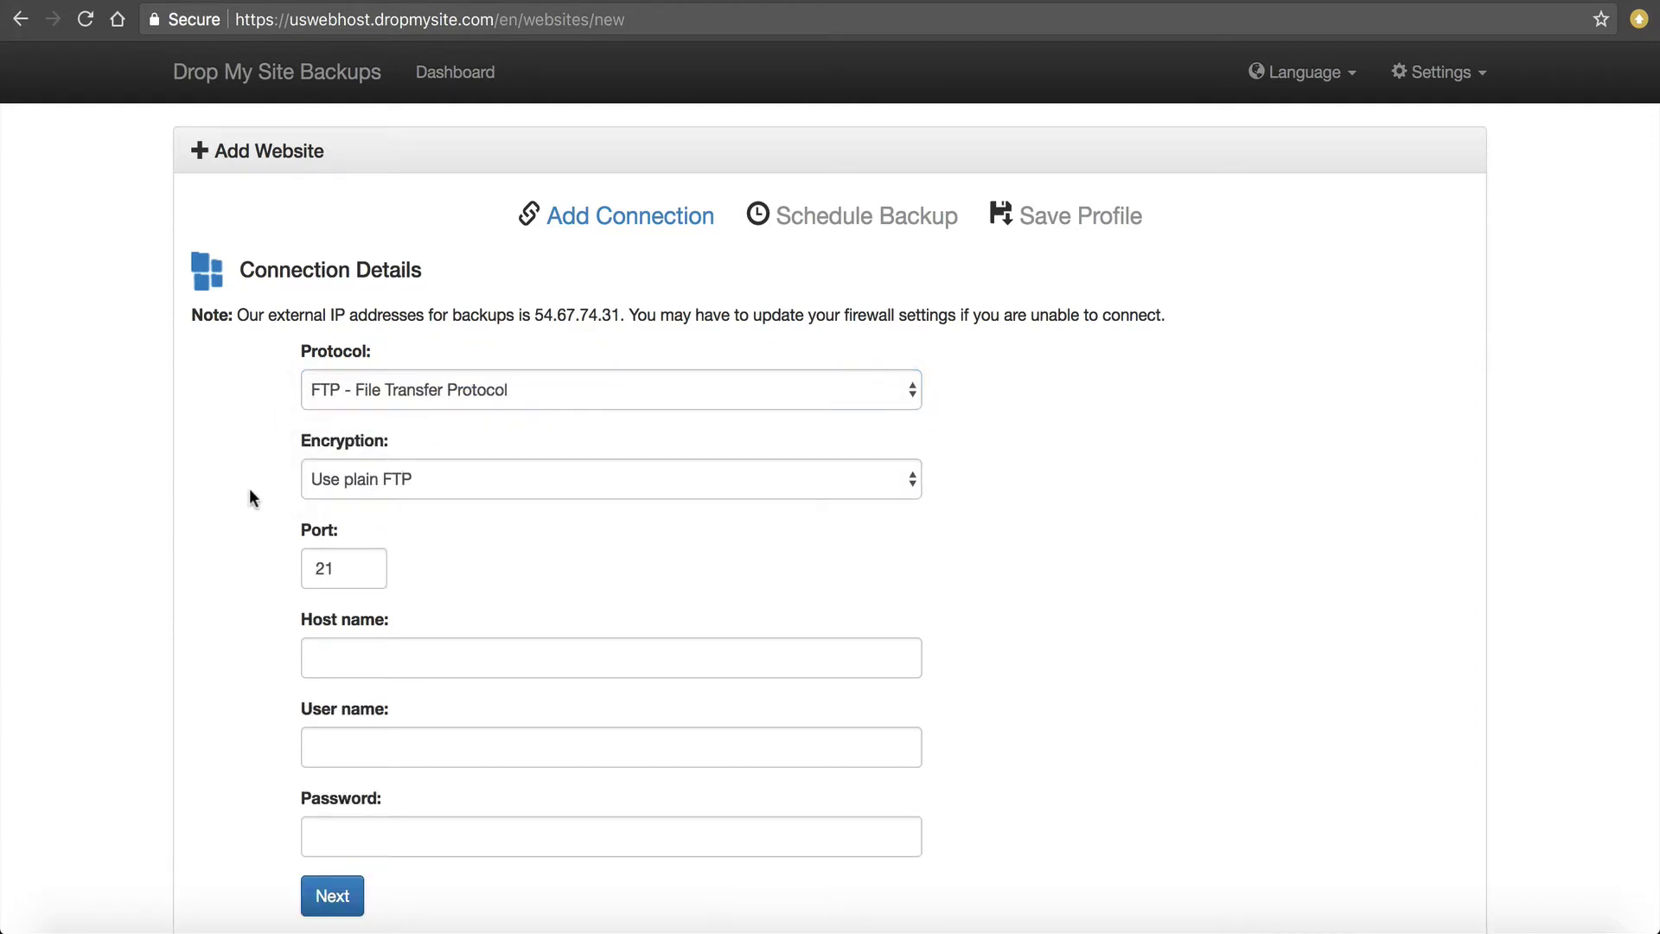
scroll(250, 490, "down", 2)
left_click(353, 425)
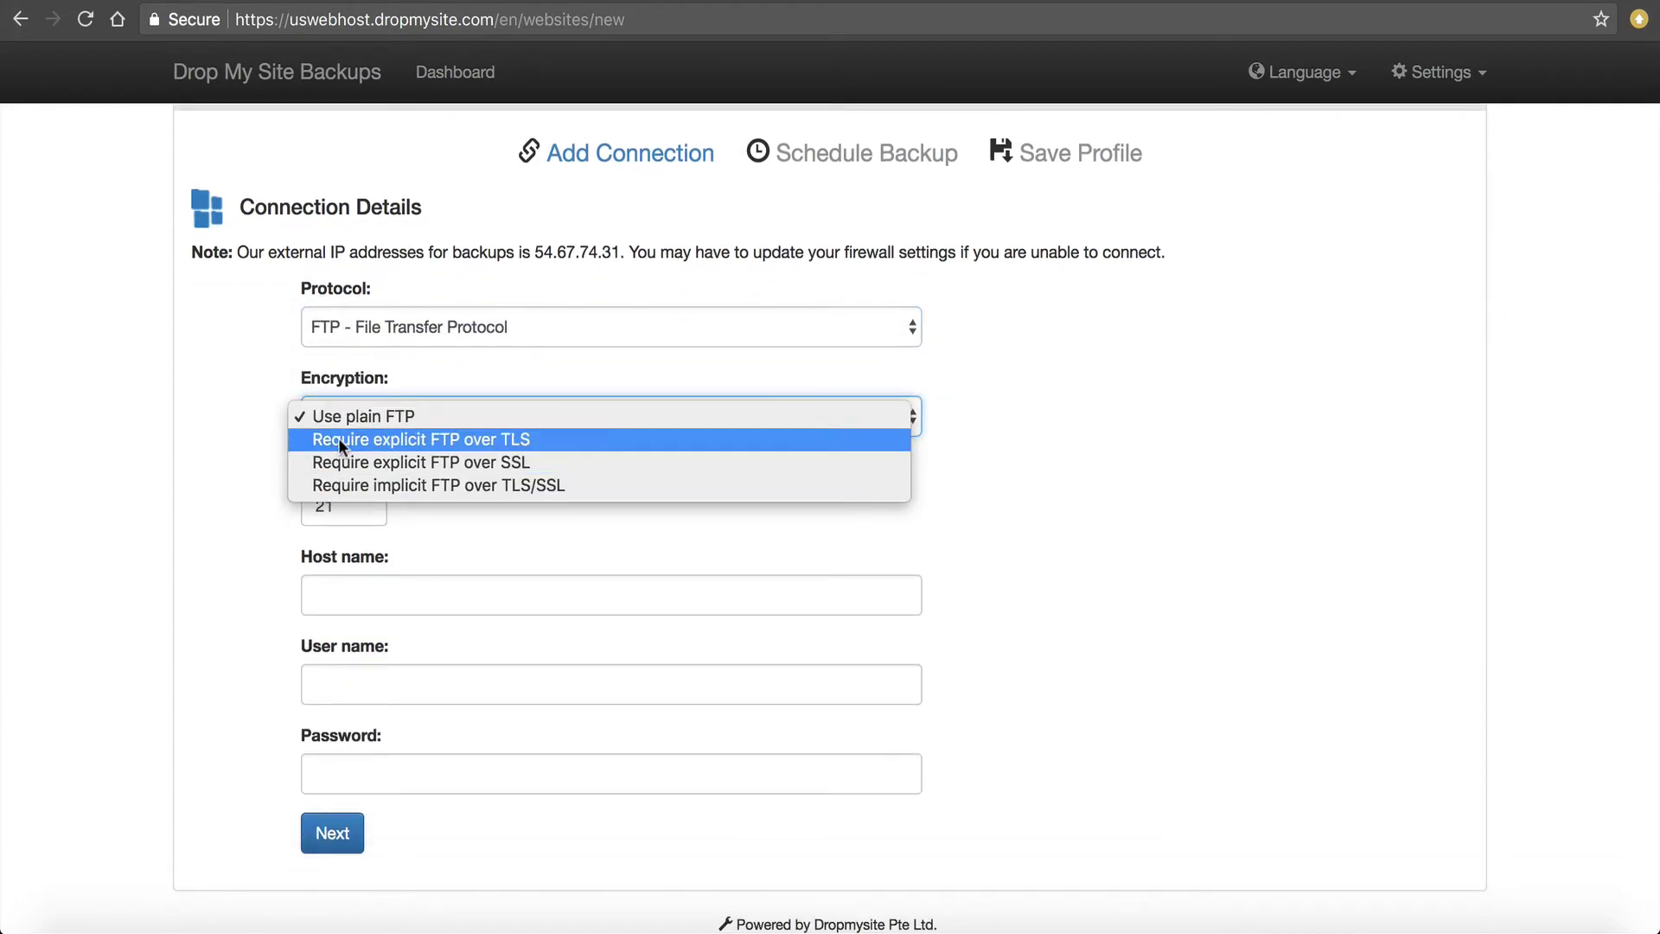
left_click(190, 401)
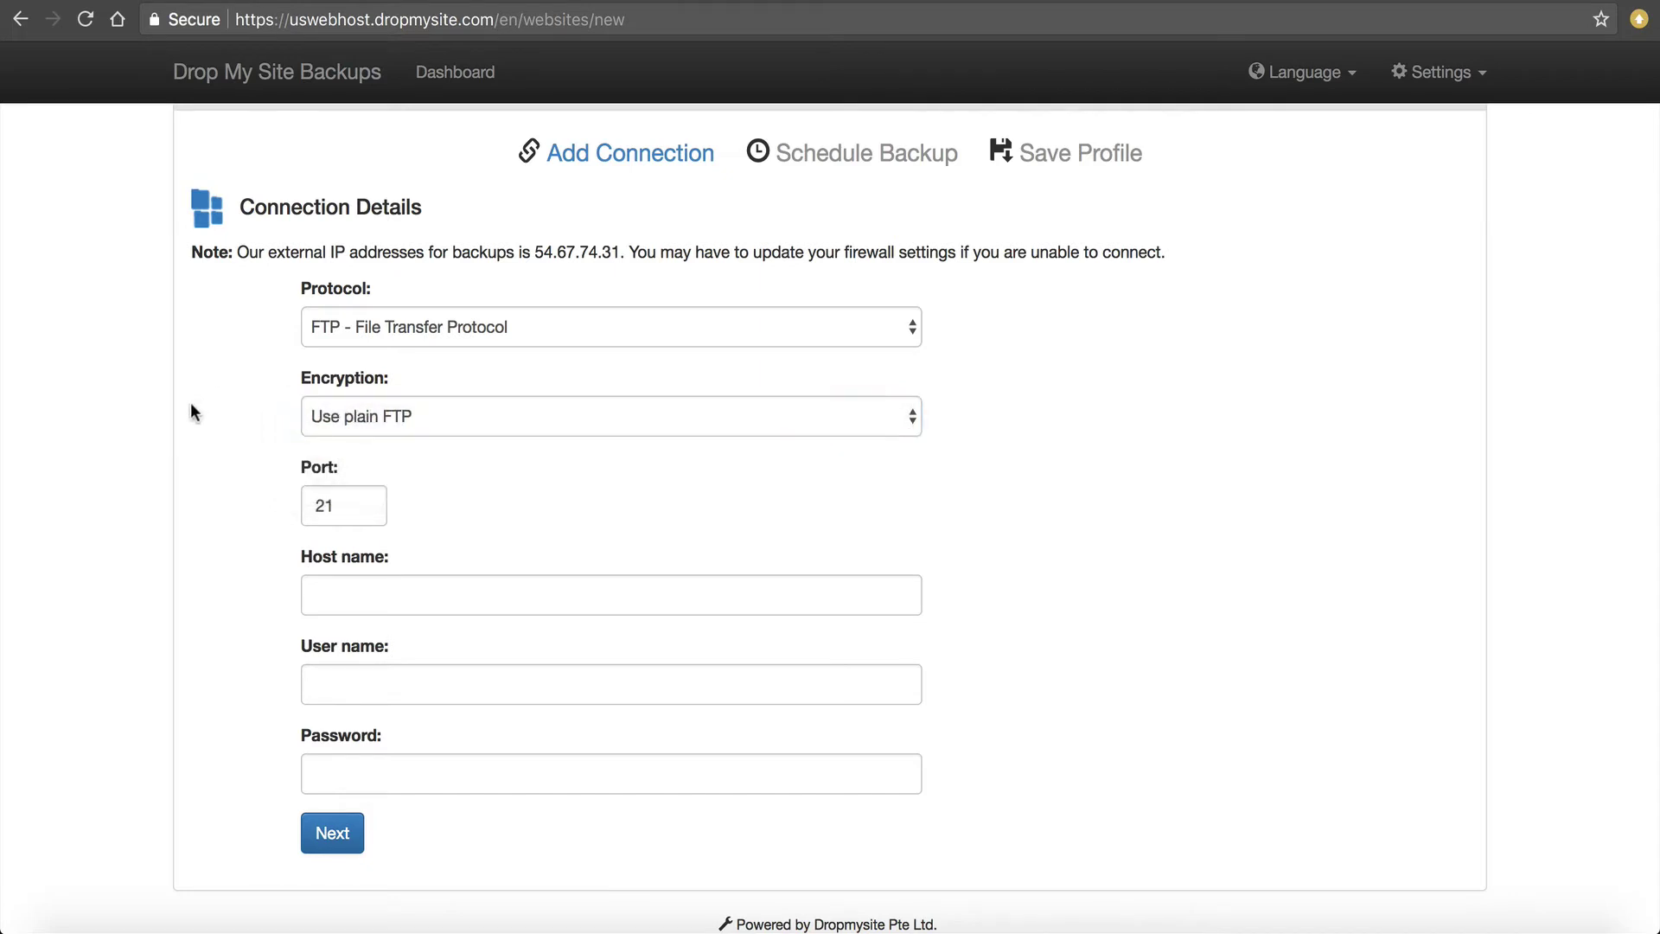
scroll(190, 402, "down", 1)
scroll(190, 402, "up", 2)
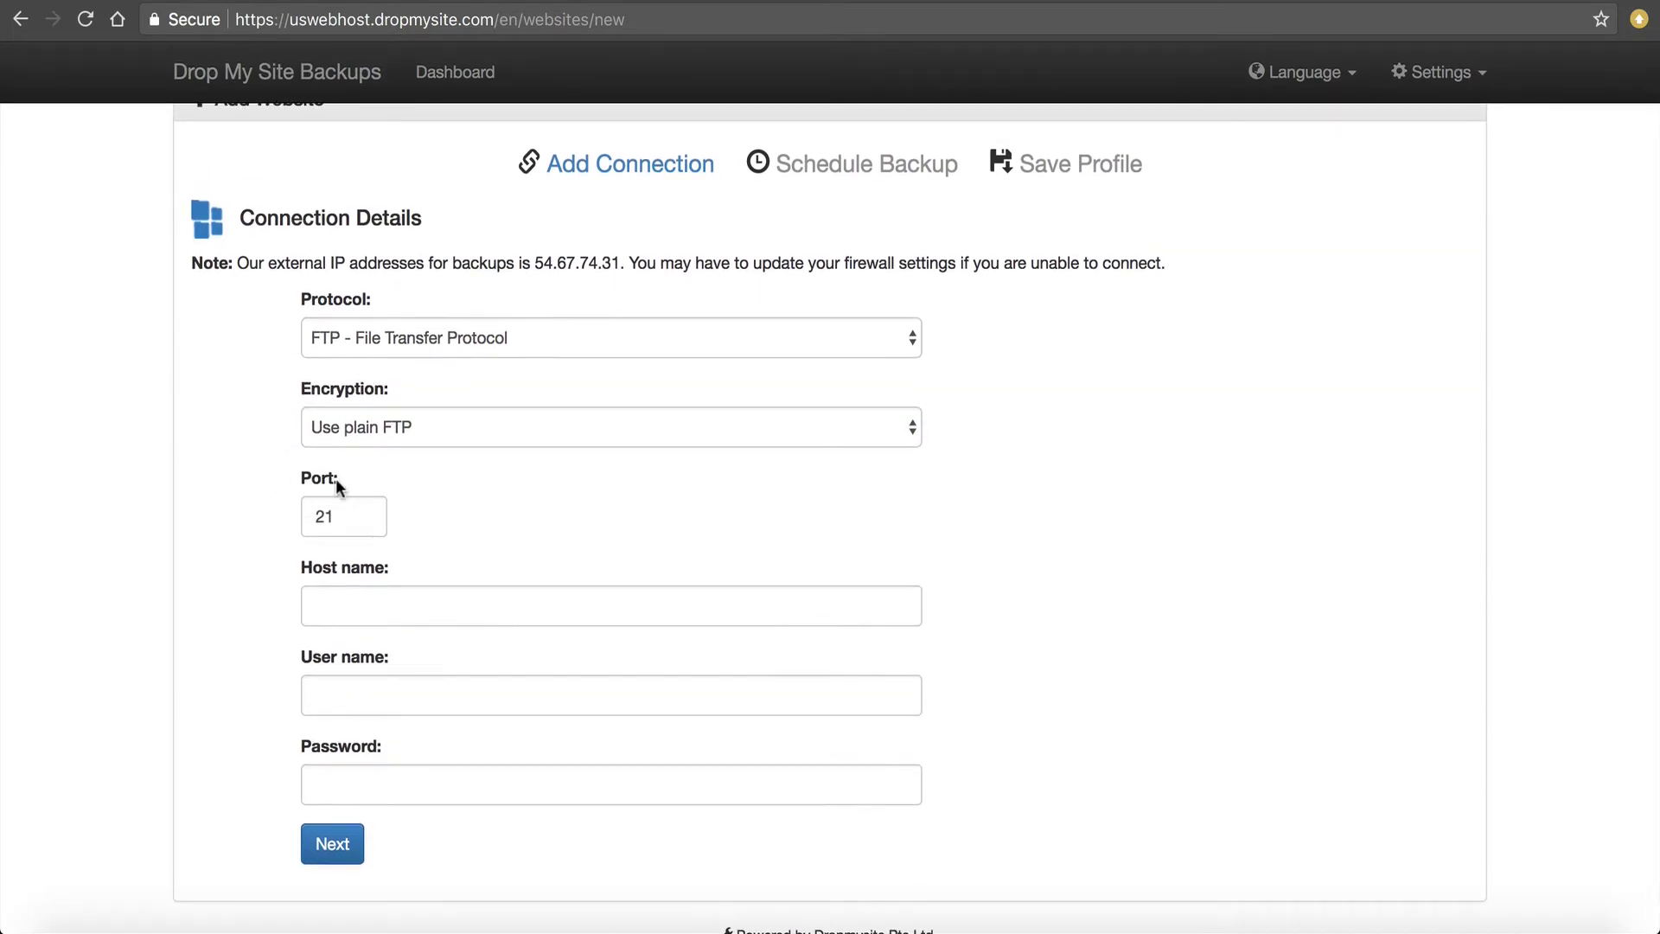
Enter the server host name philip.uswebhost.com in the Host name field.
left_click(408, 603)
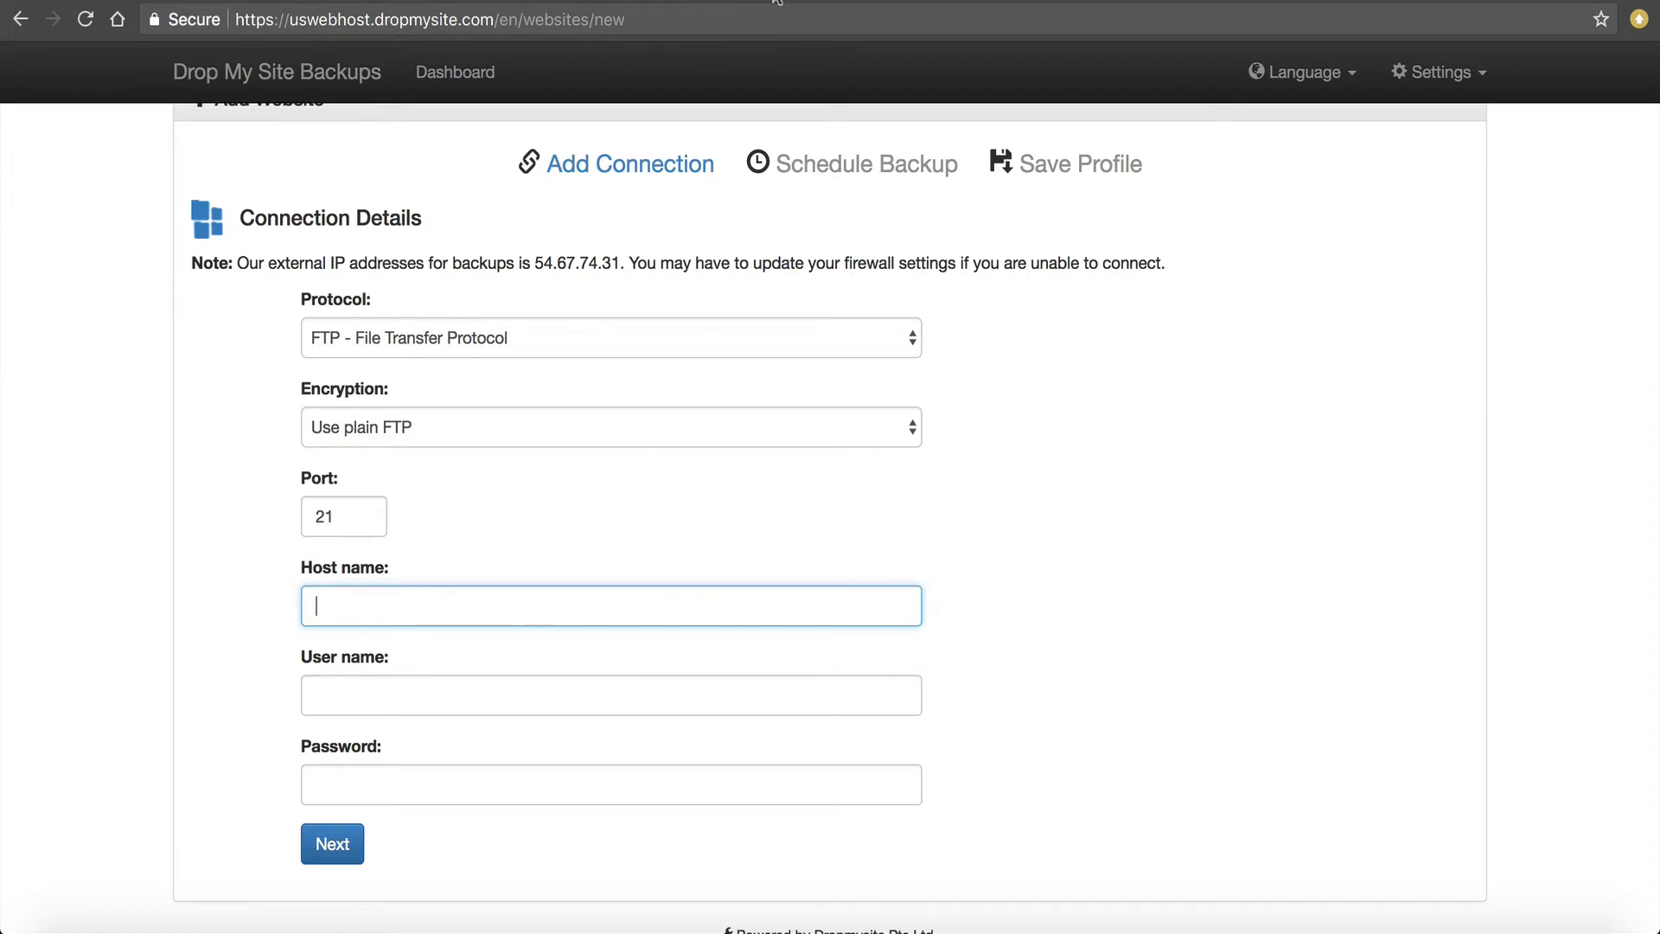
left_click(775, 2)
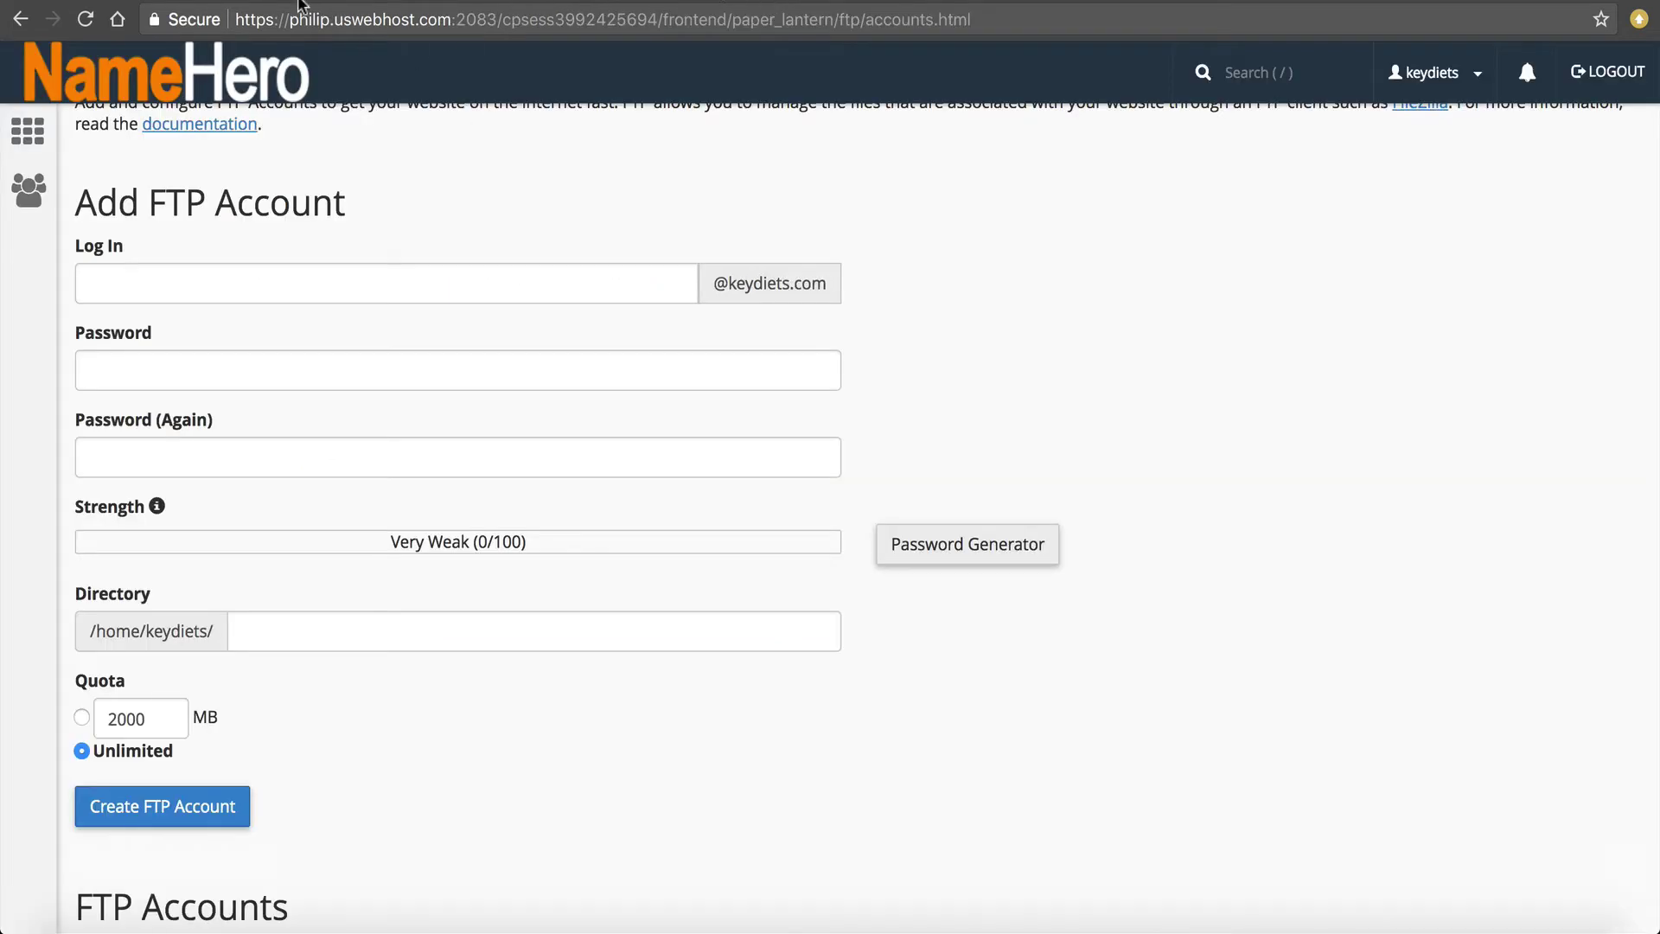
left_click_drag(293, 25, 444, 19)
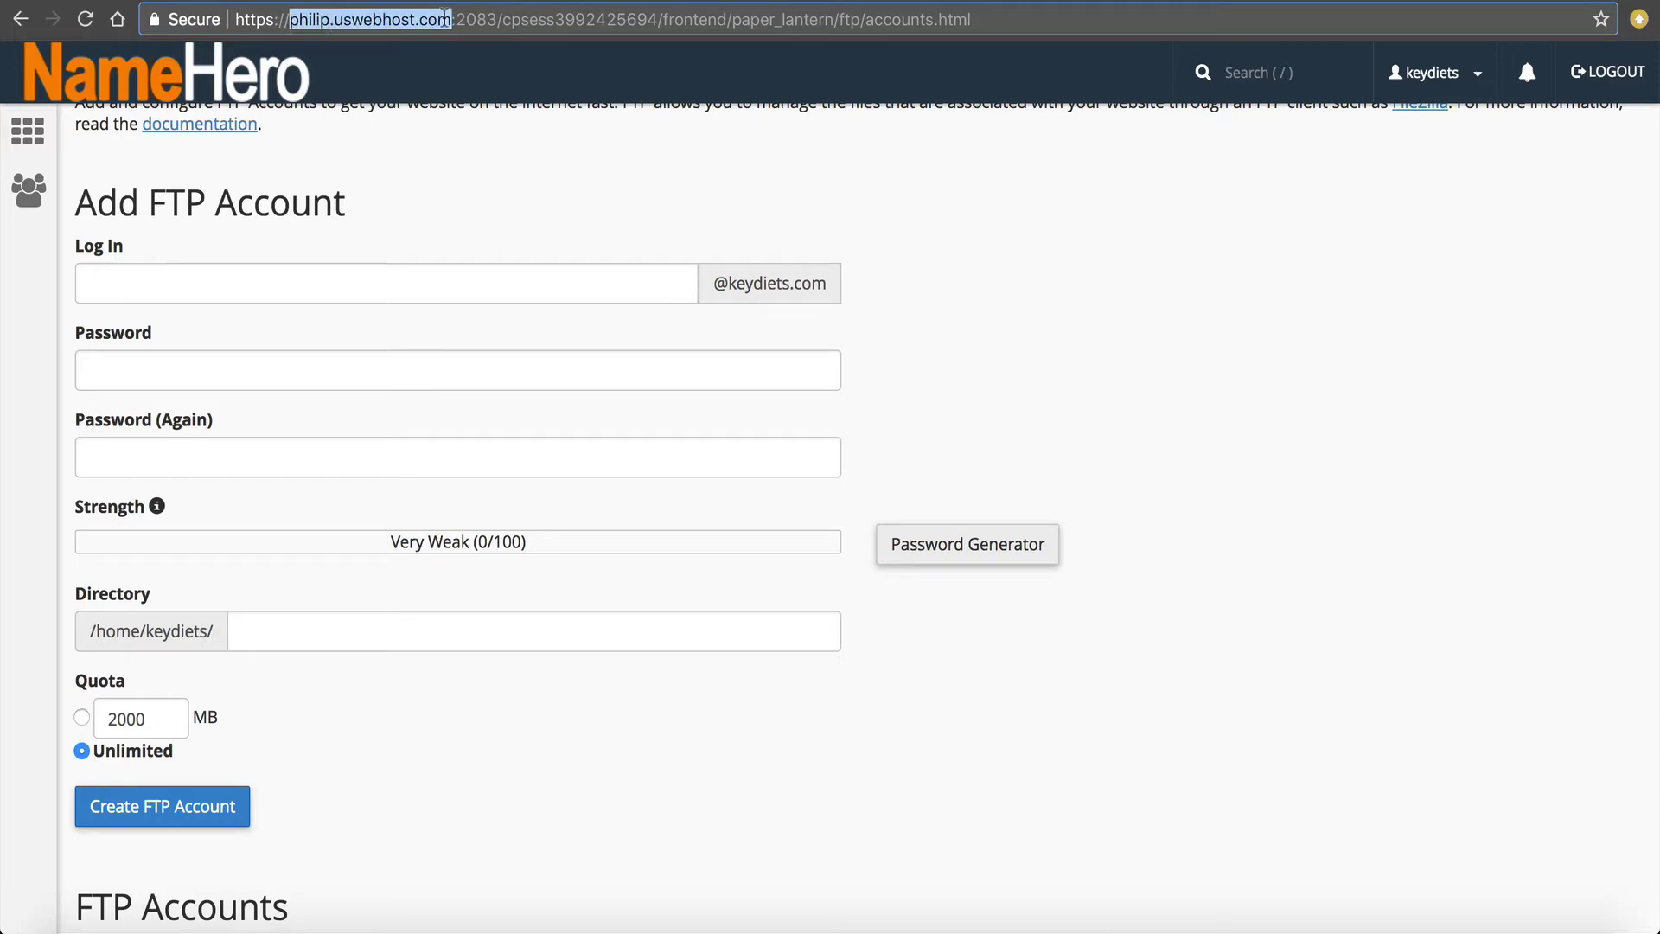
left_click(1204, 2)
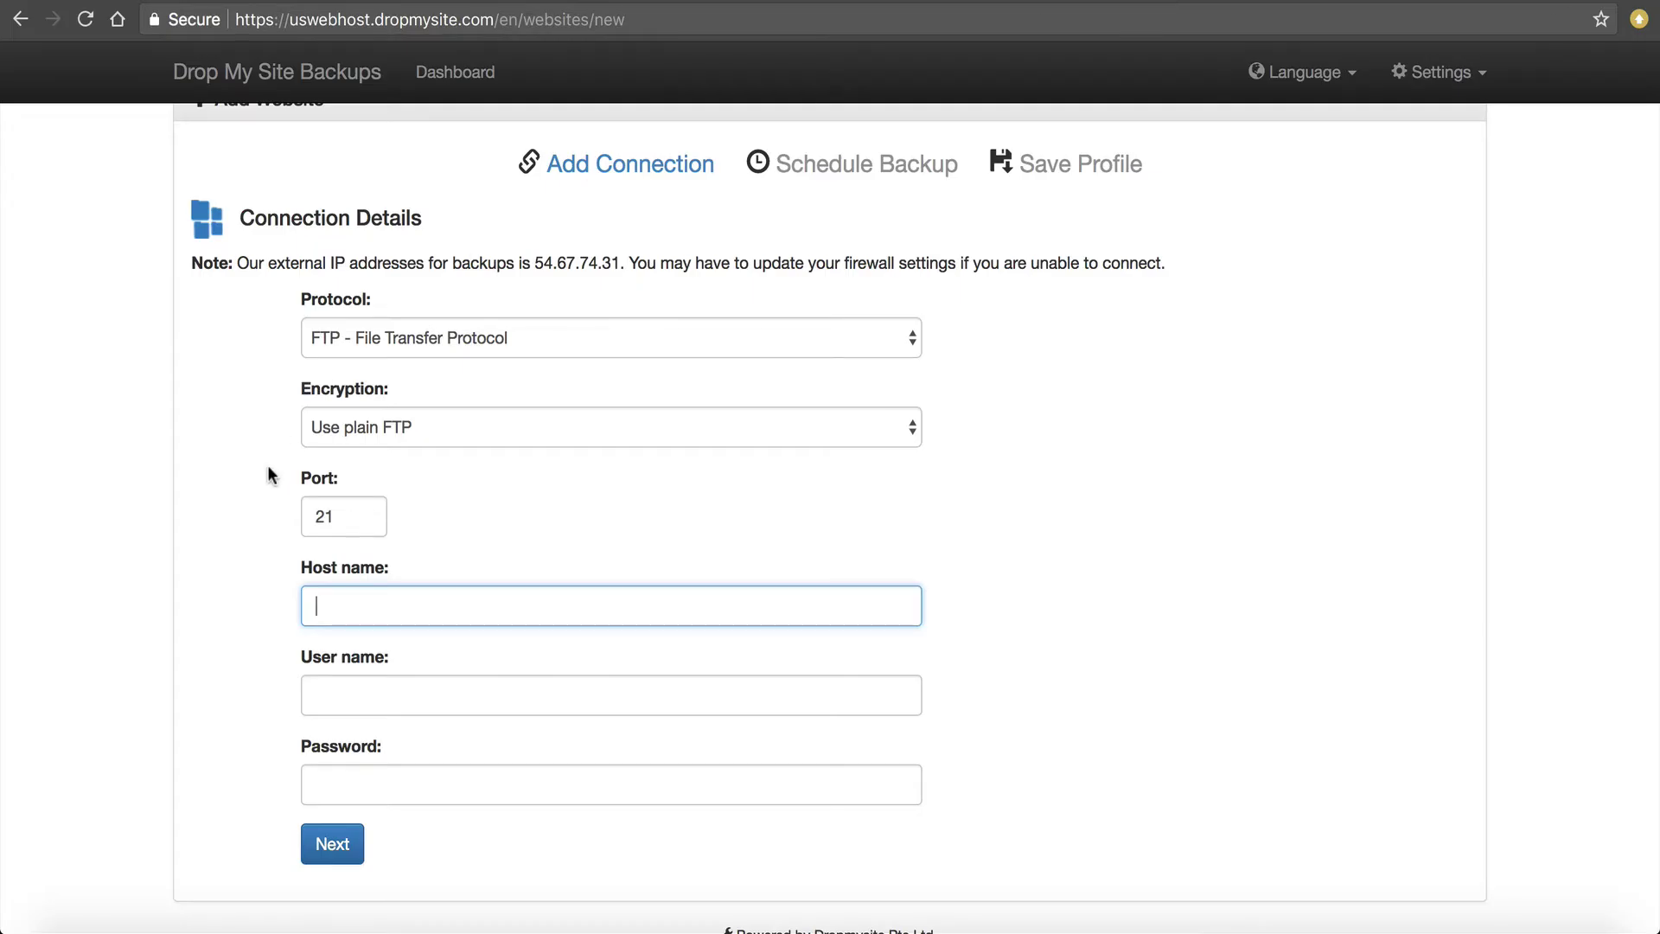
type("philip.uswebhost.com")
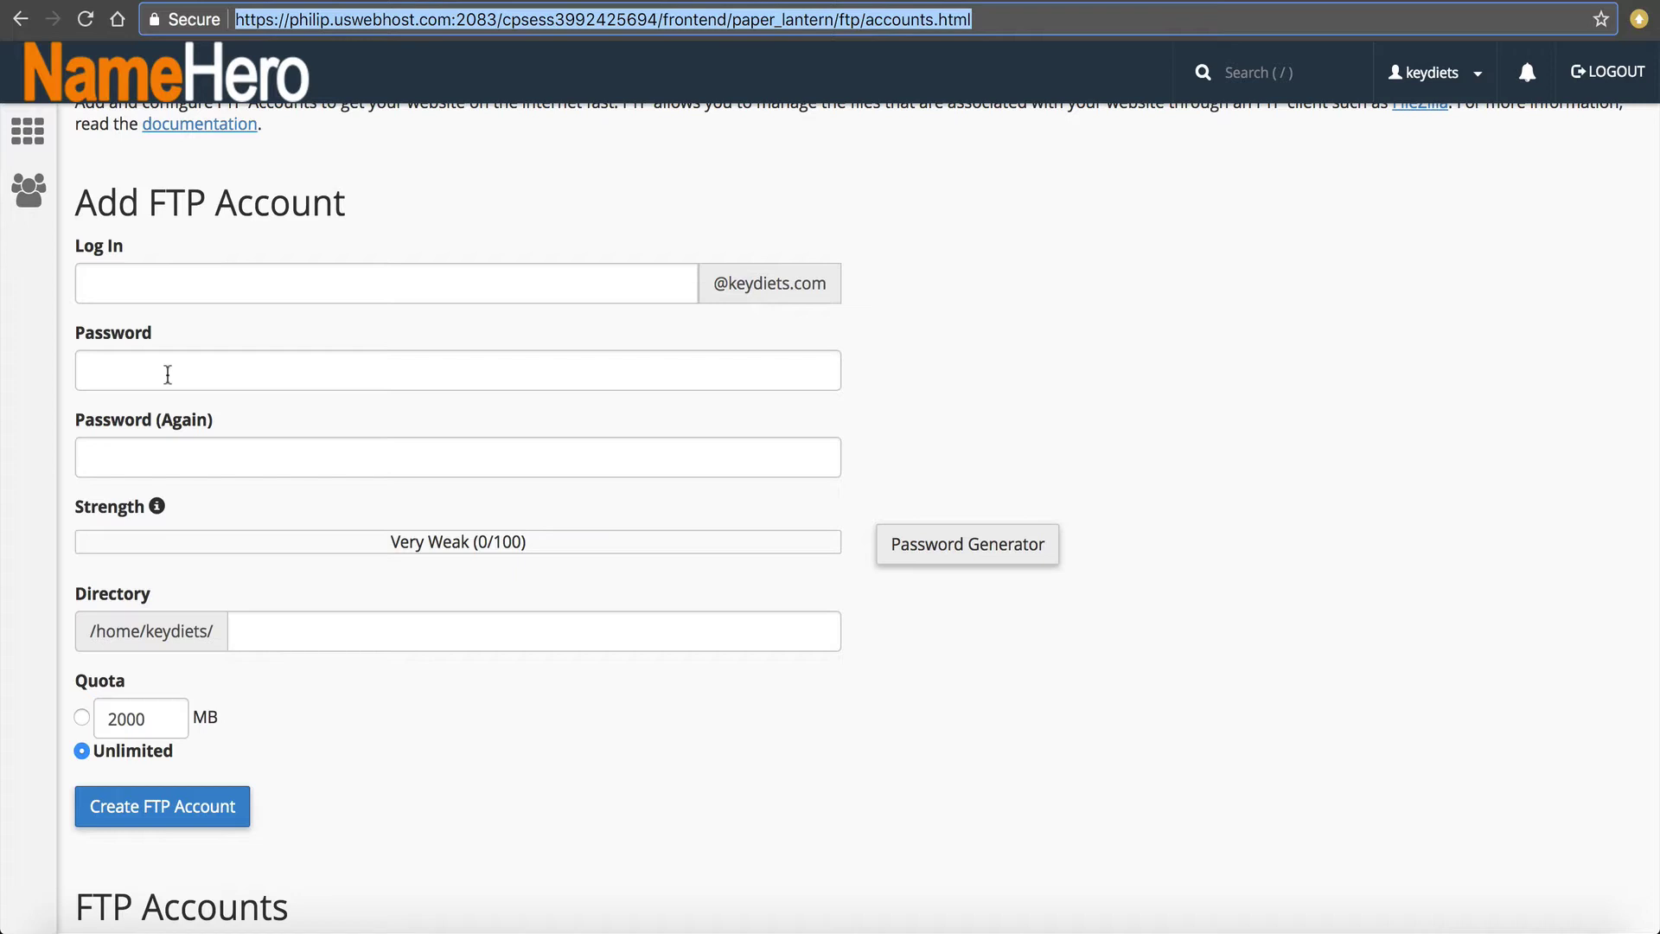
scroll(423, 552, "down", 5)
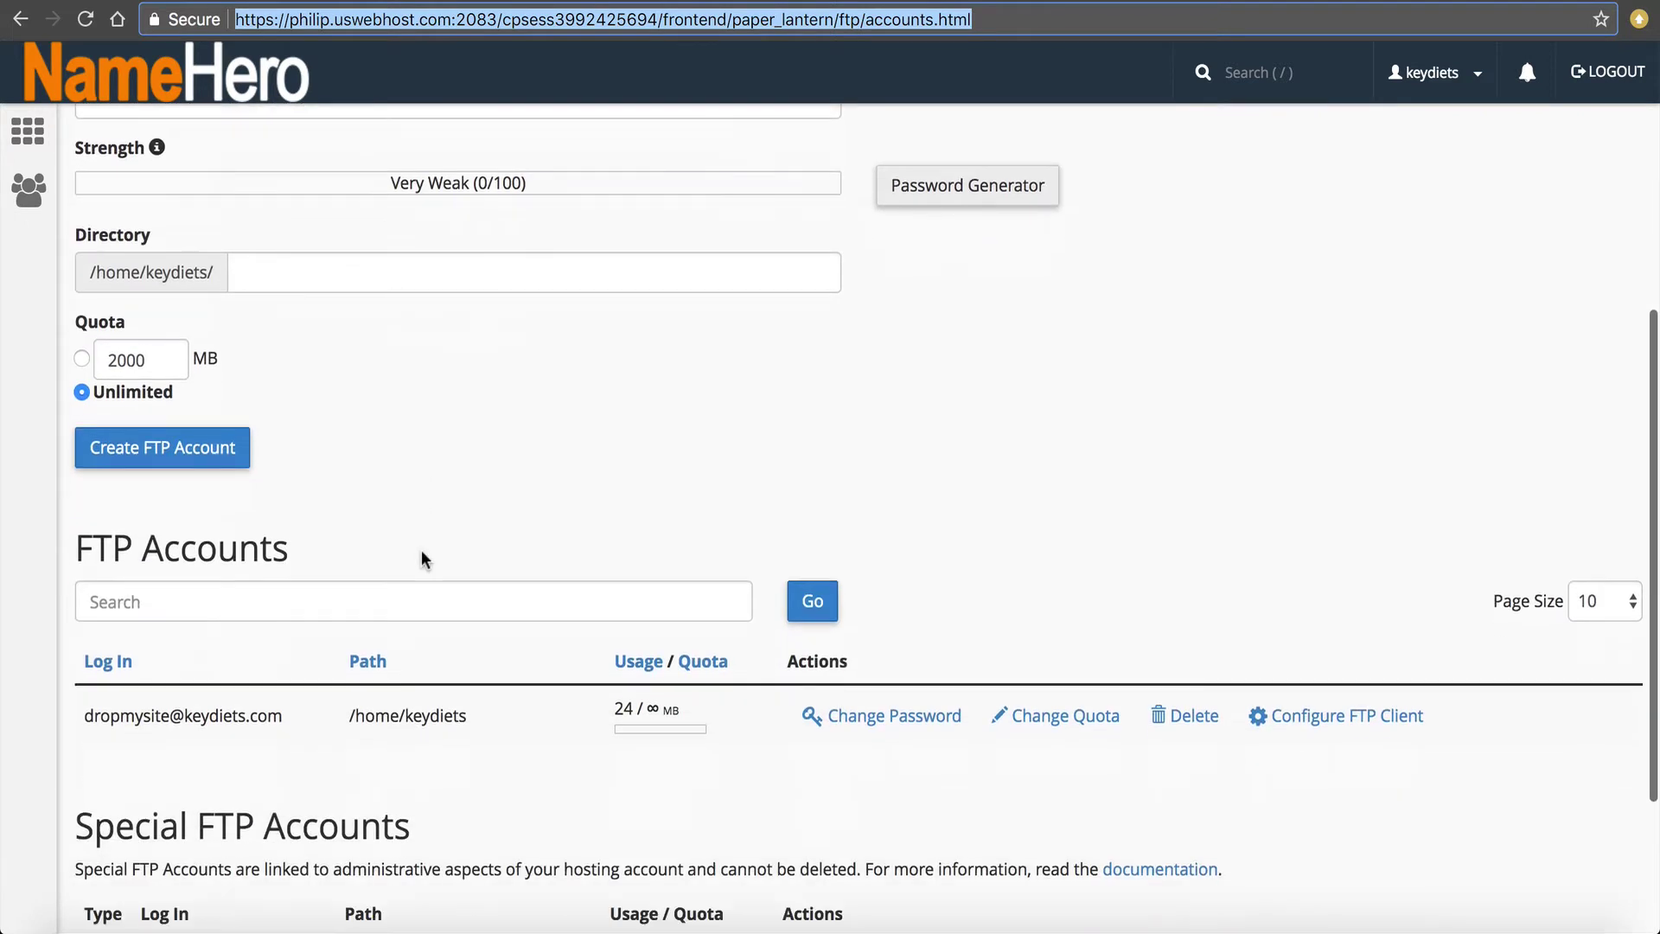
left_click(83, 720)
left_click_drag(83, 720, 285, 713)
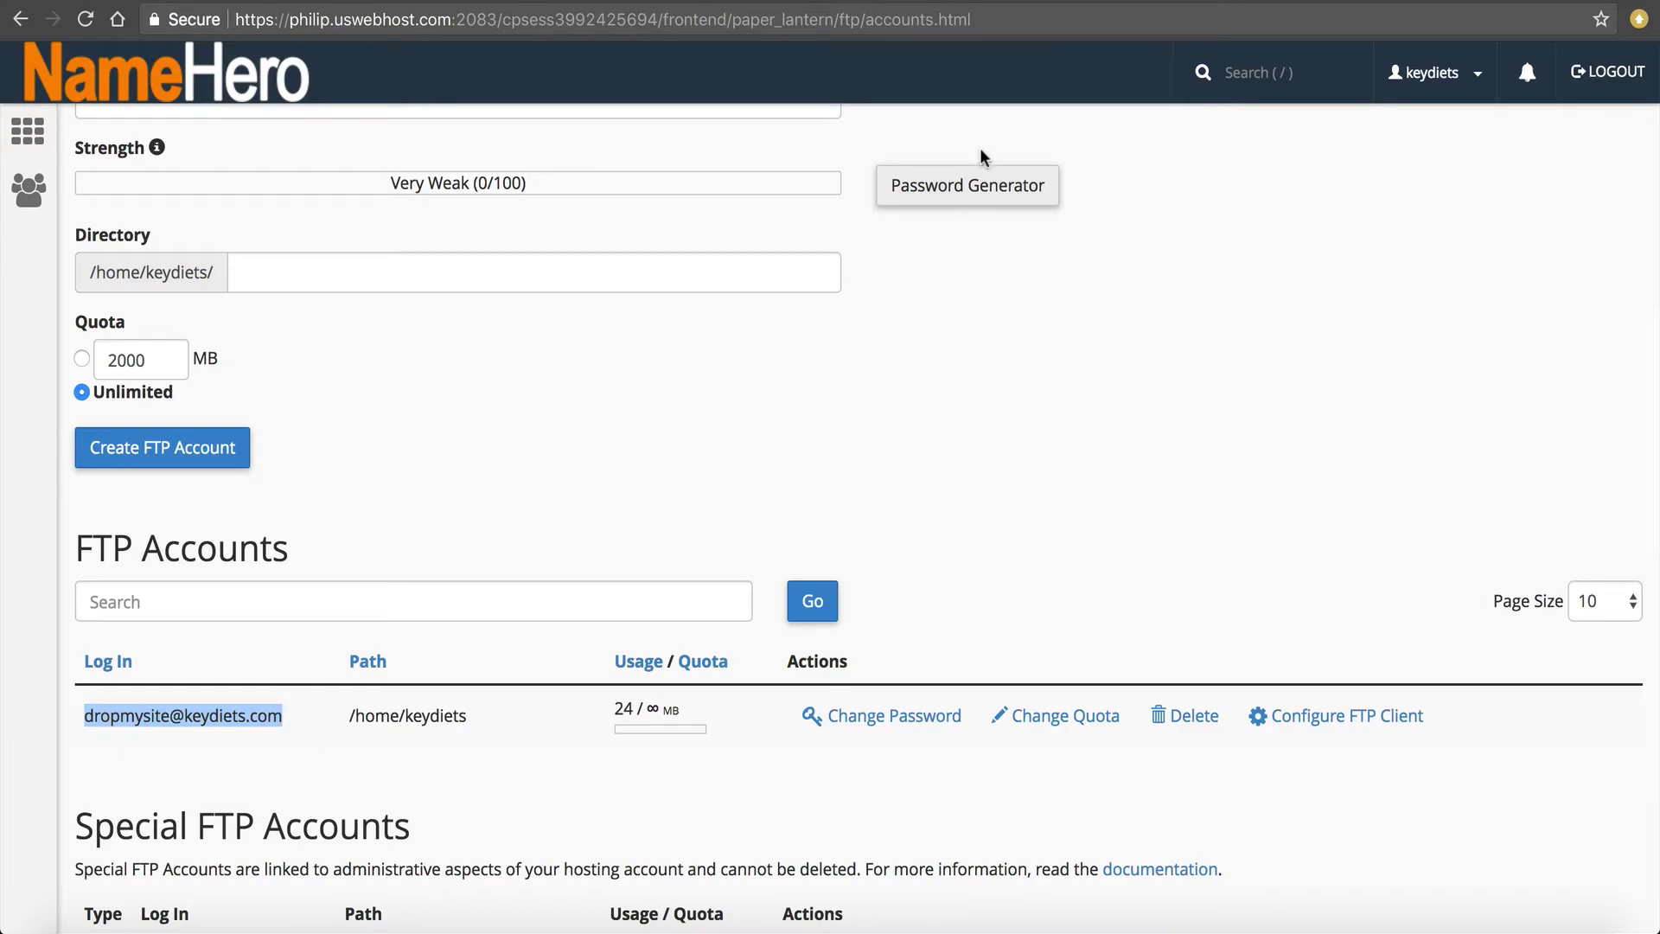
key("ctrl+Tab")
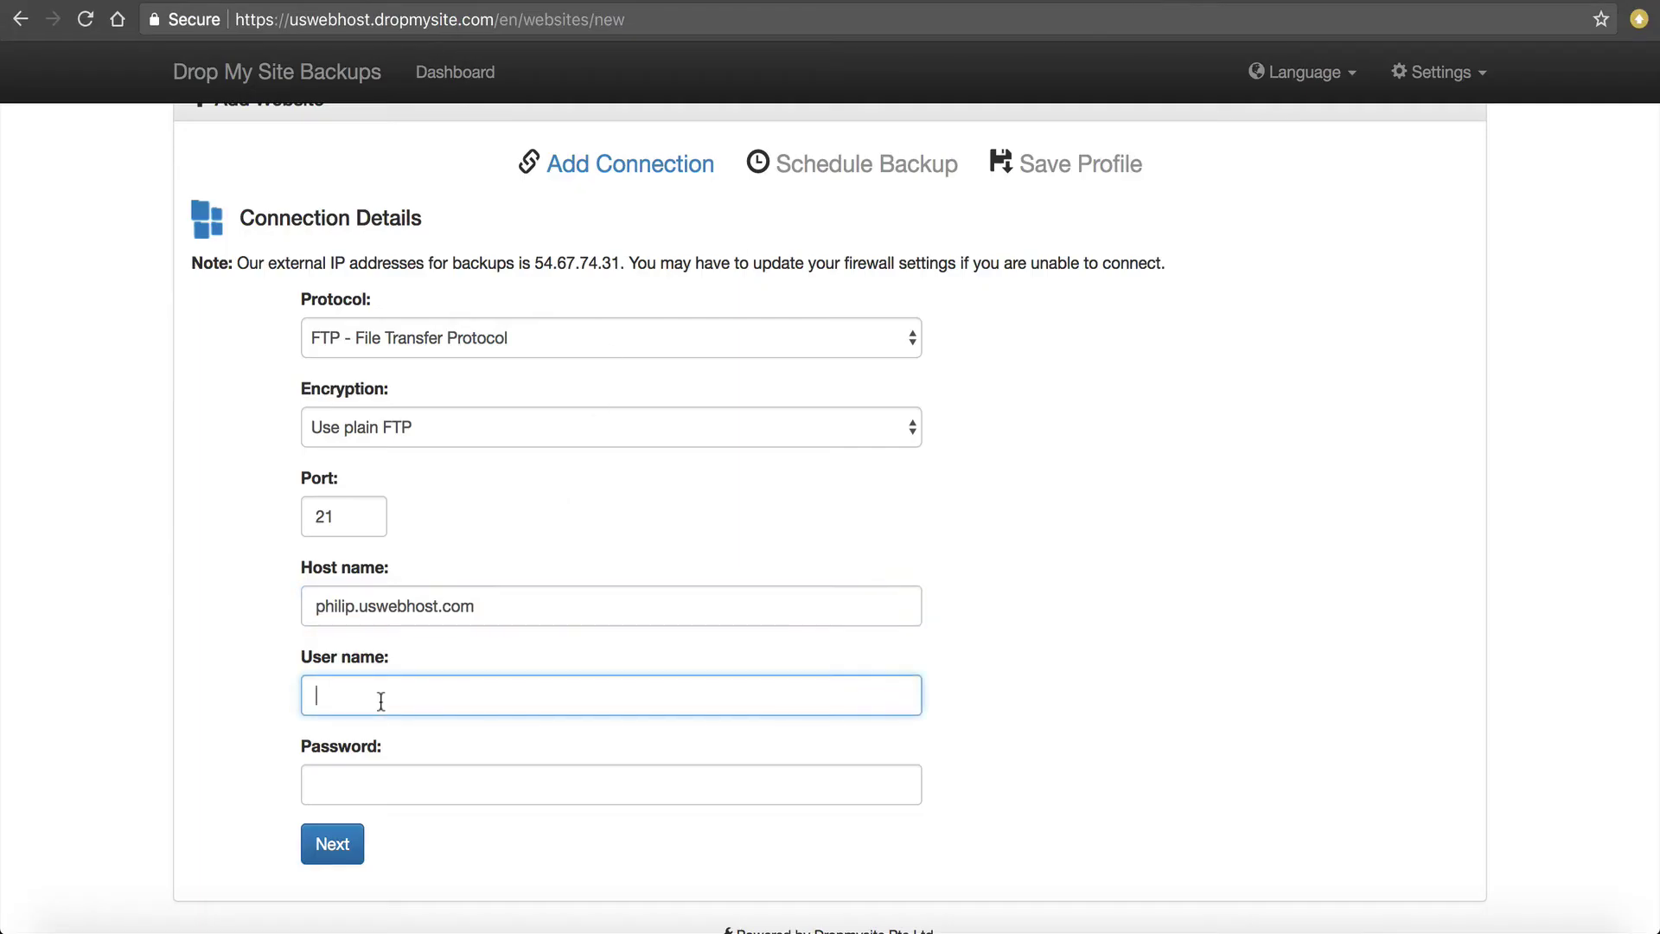
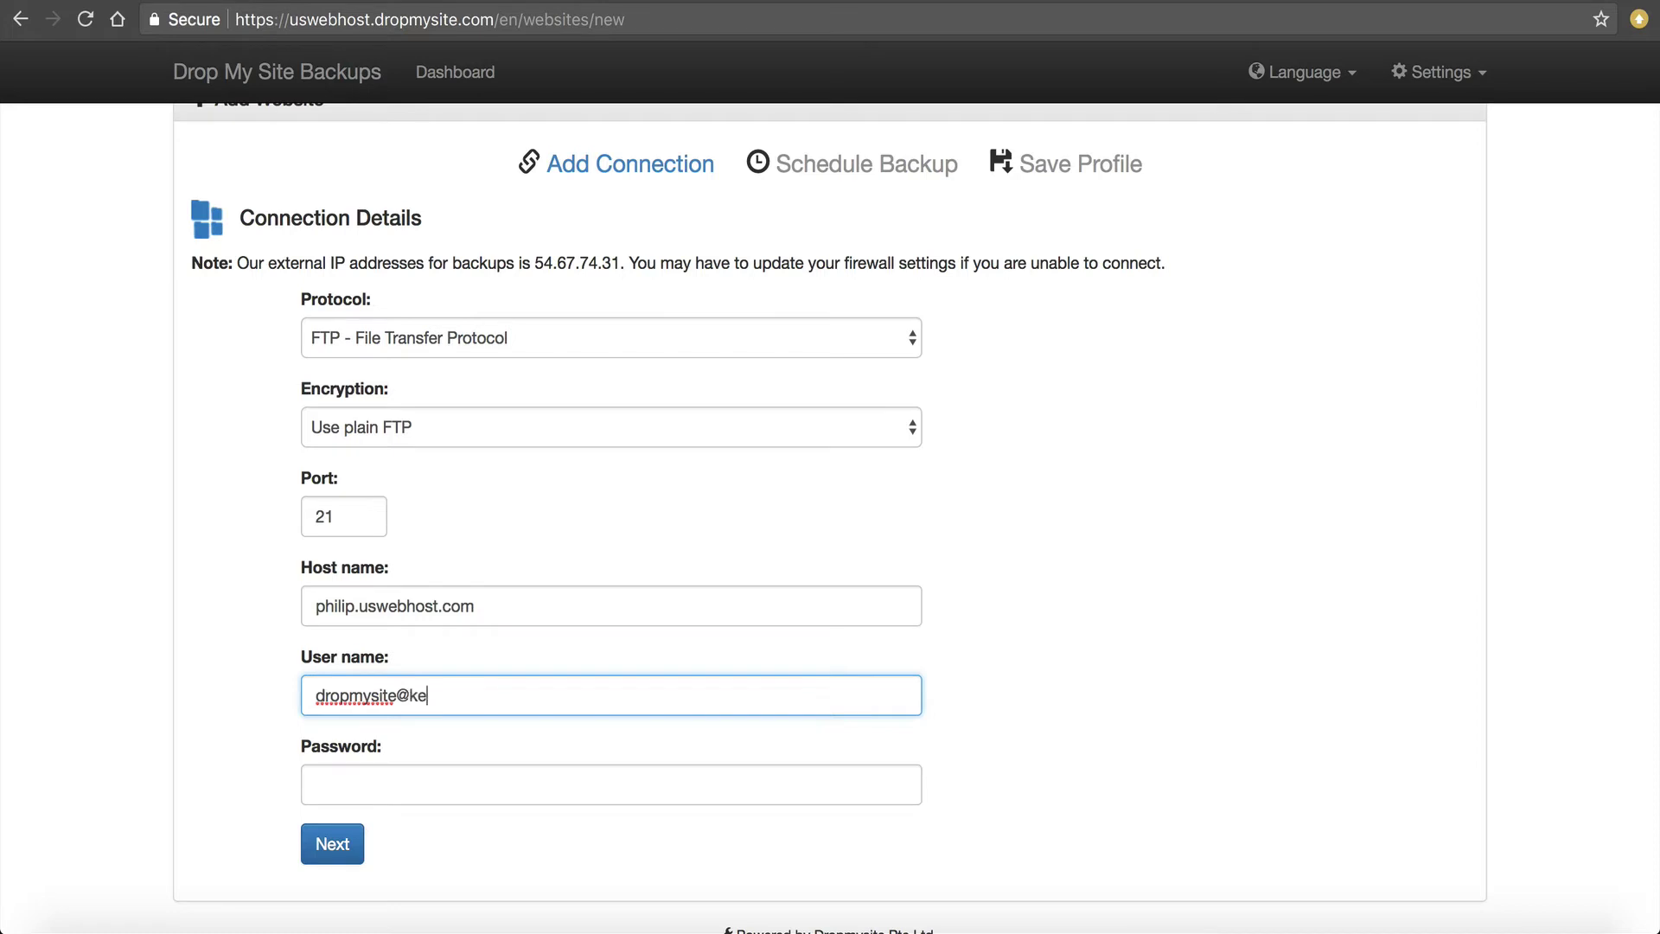
left_click(322, 786)
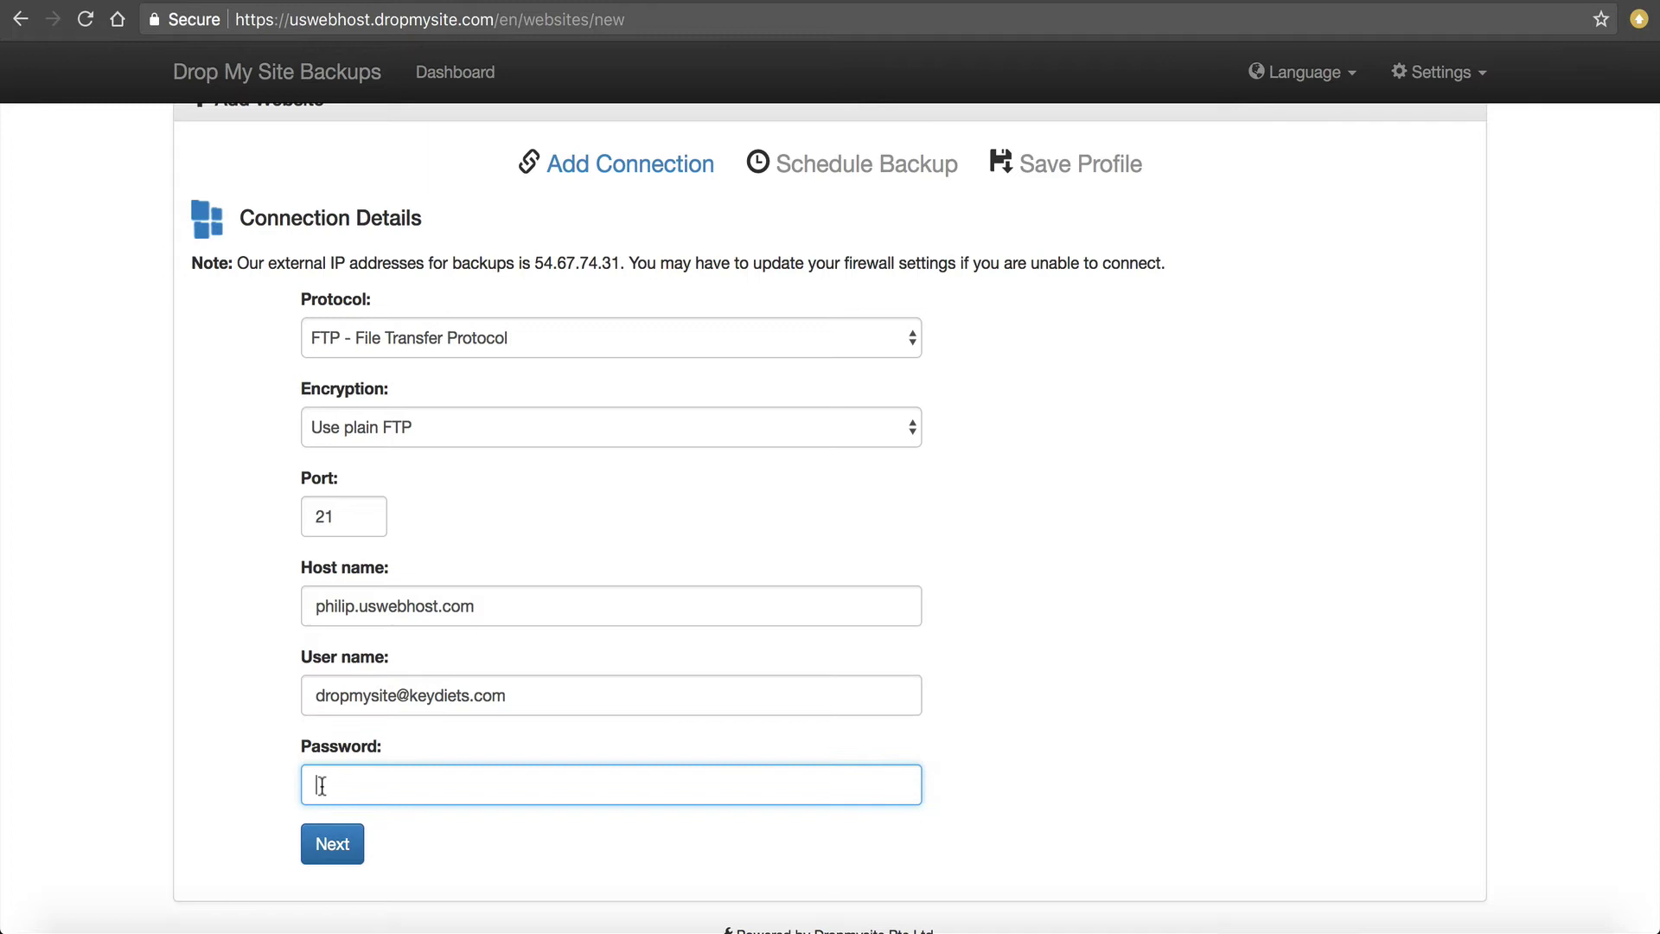
key("super+v")
left_click(322, 854)
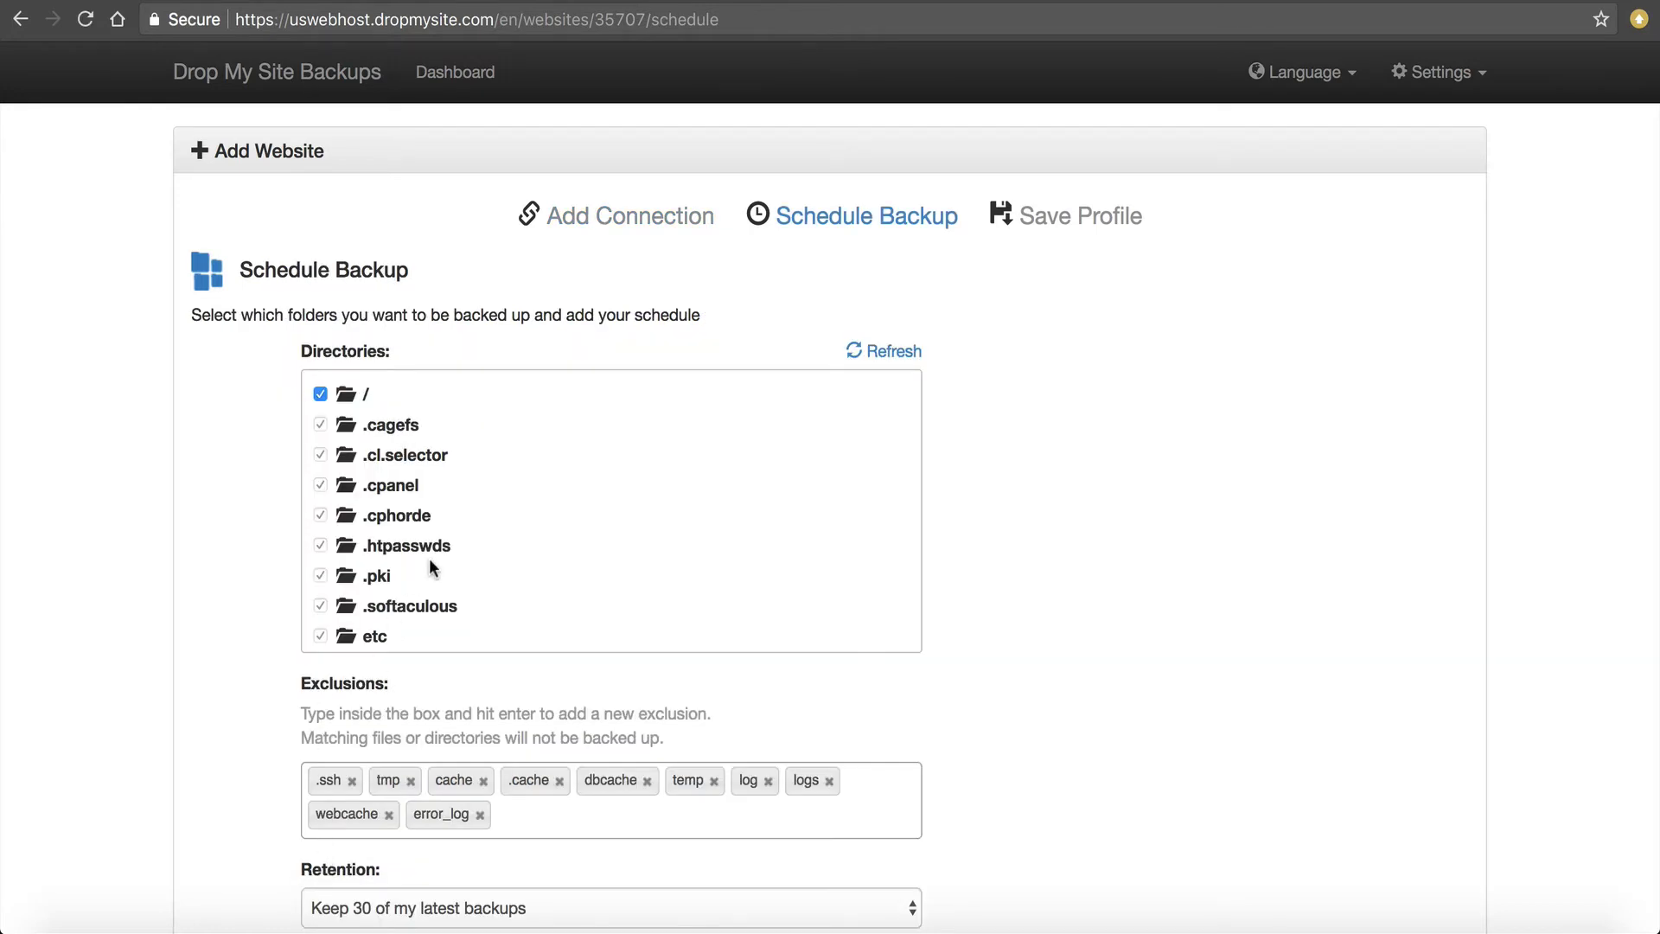
Deselect the root folder '/' so only public_html is included in the backup.
scroll(429, 562, "down", 3)
scroll(429, 558, "down", 2)
scroll(429, 557, "up", 6)
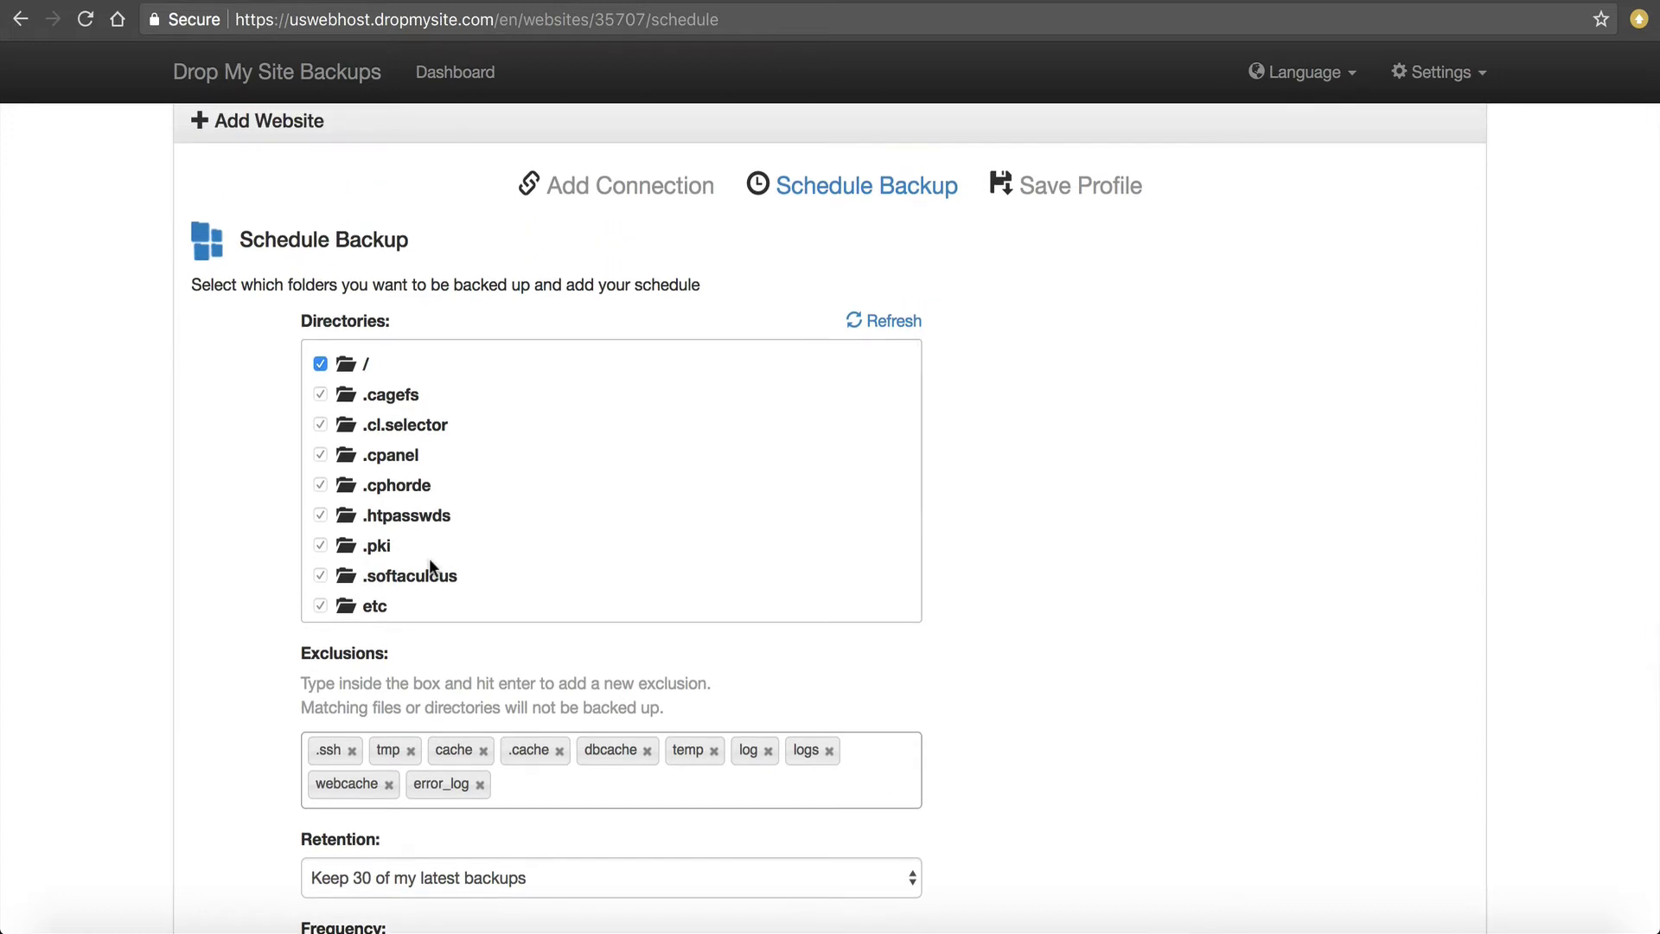
scroll(211, 563, "down", 1)
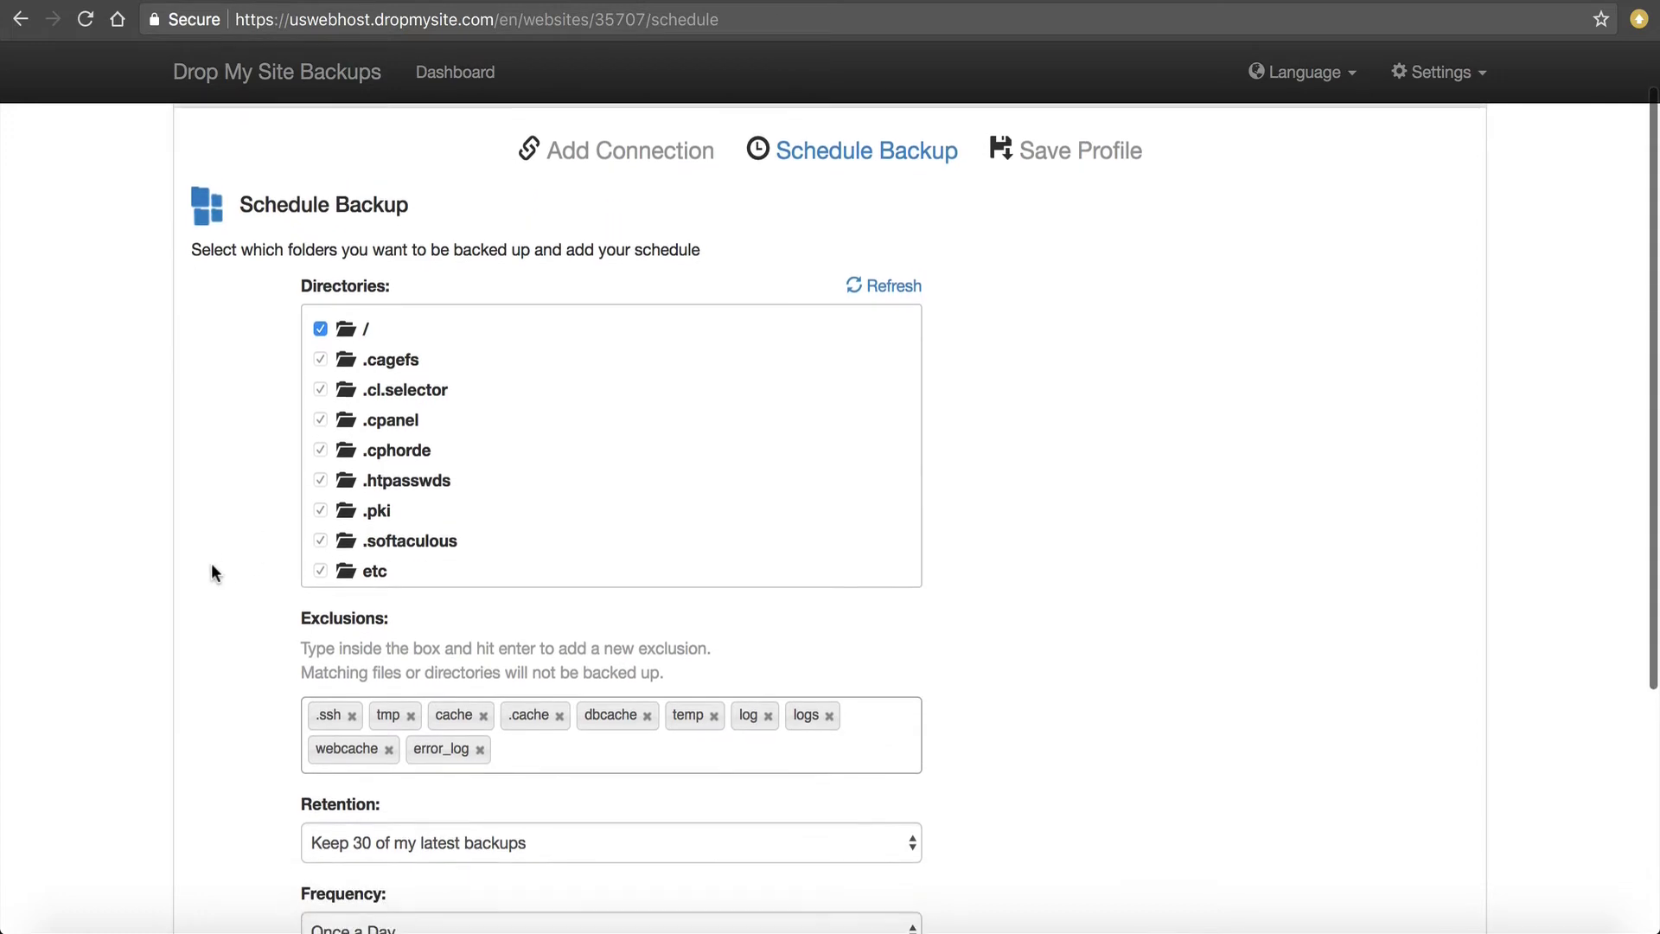
left_click(314, 319)
scroll(318, 326, "down", 5)
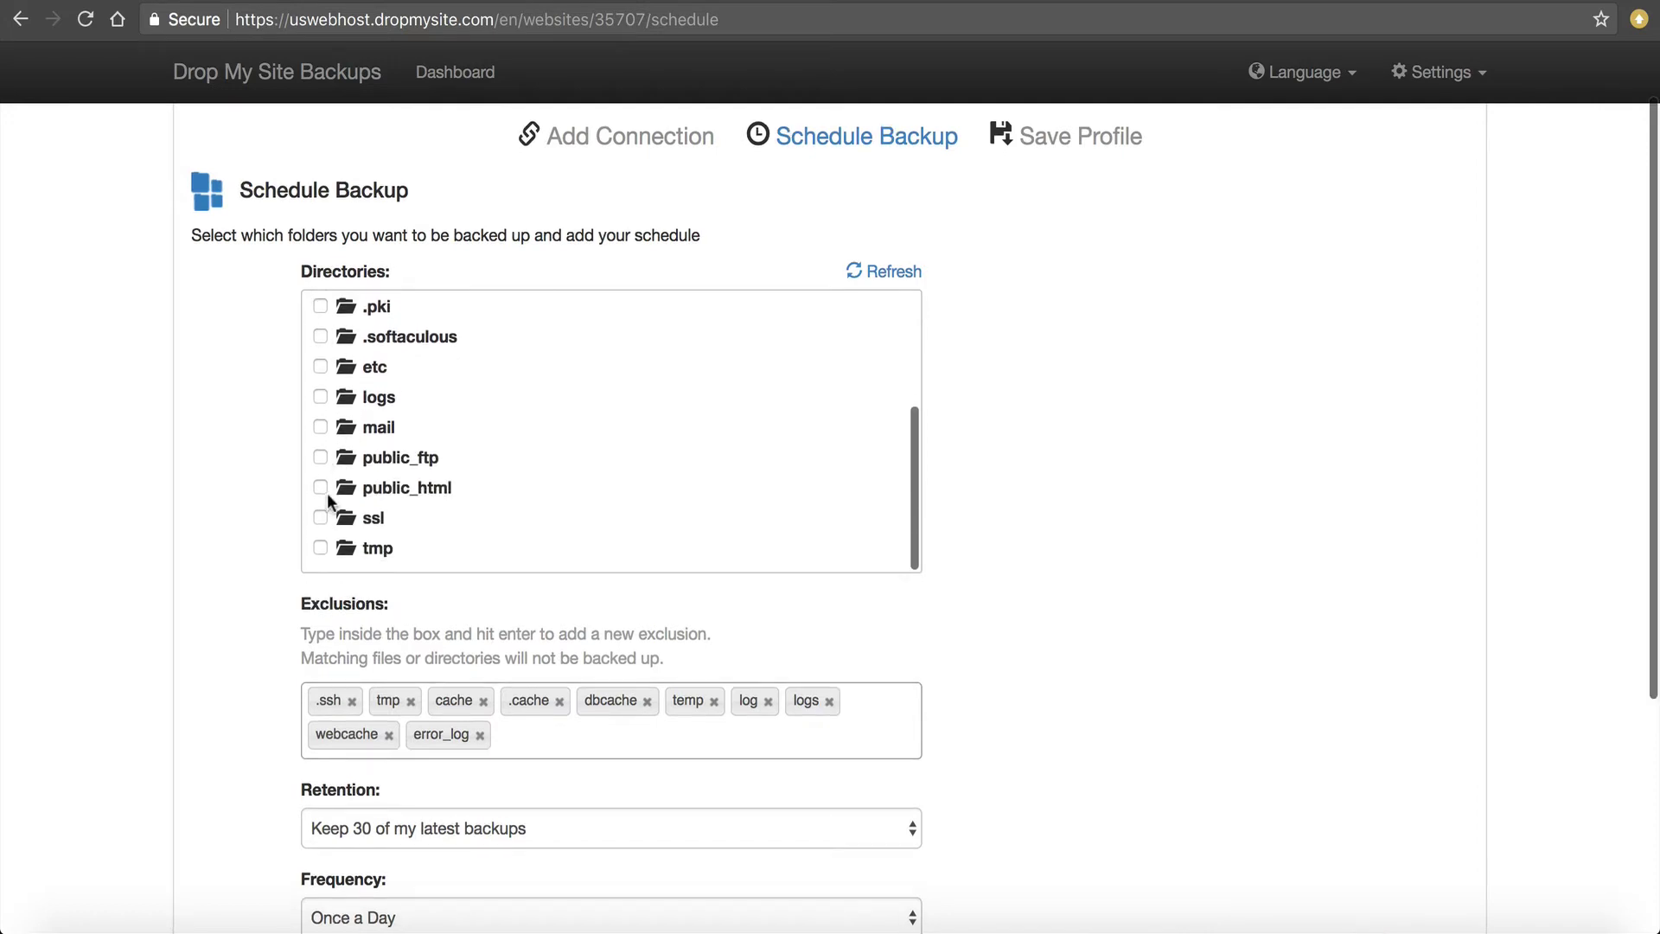
scroll(425, 470, "down", 1)
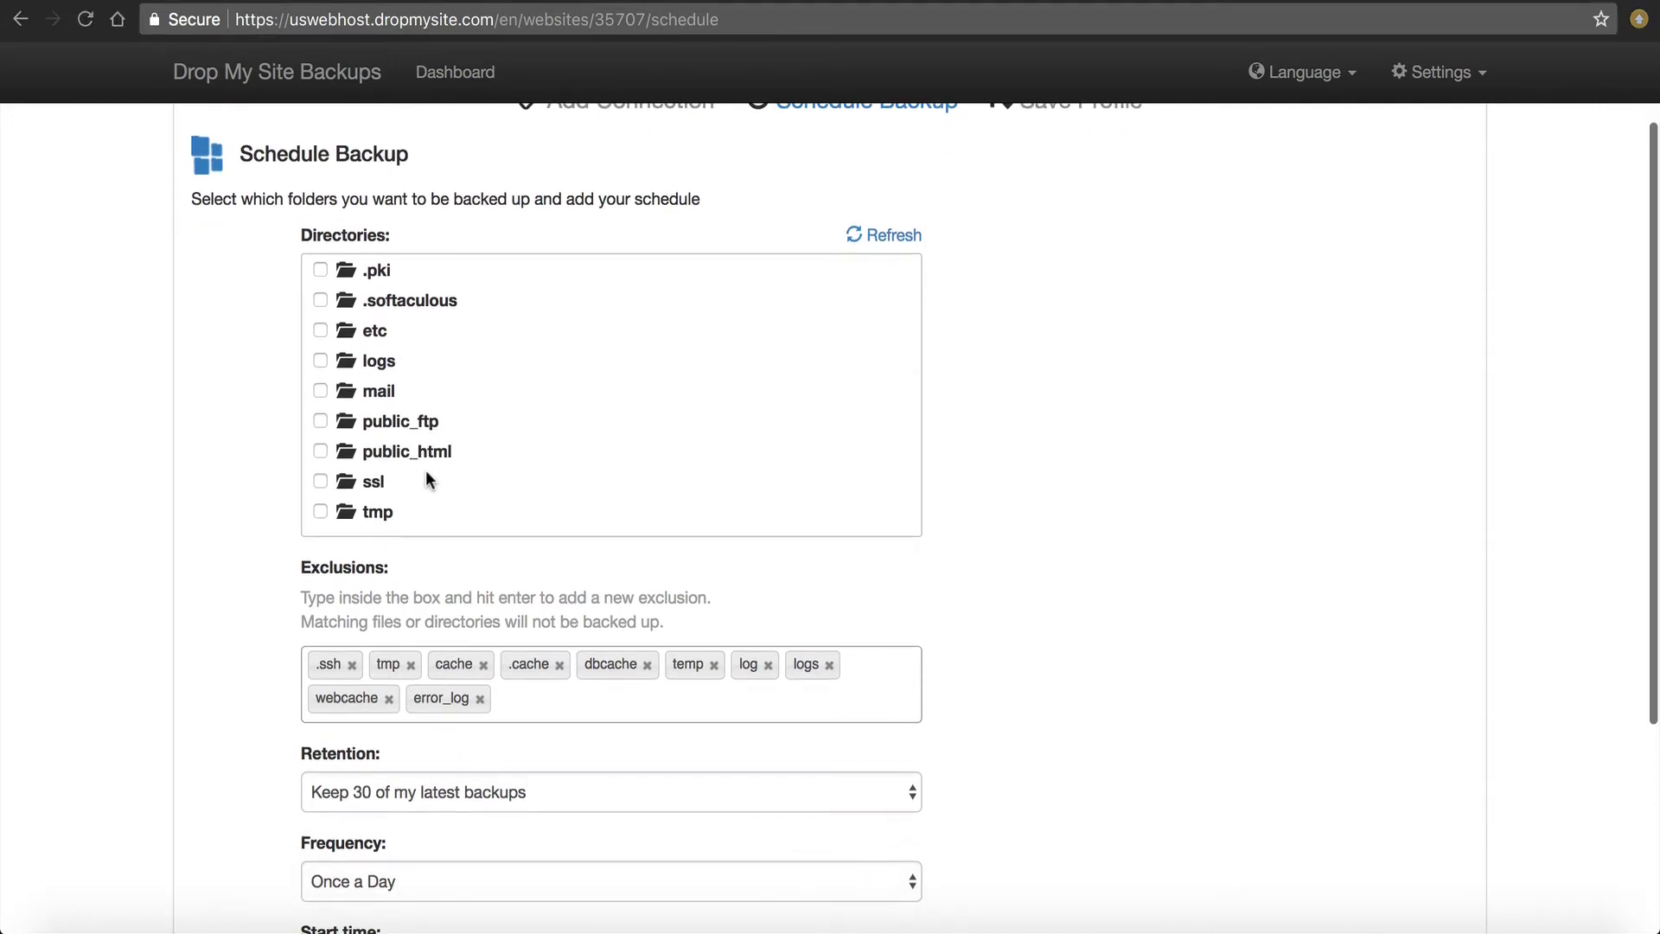
scroll(428, 471, "up", 1)
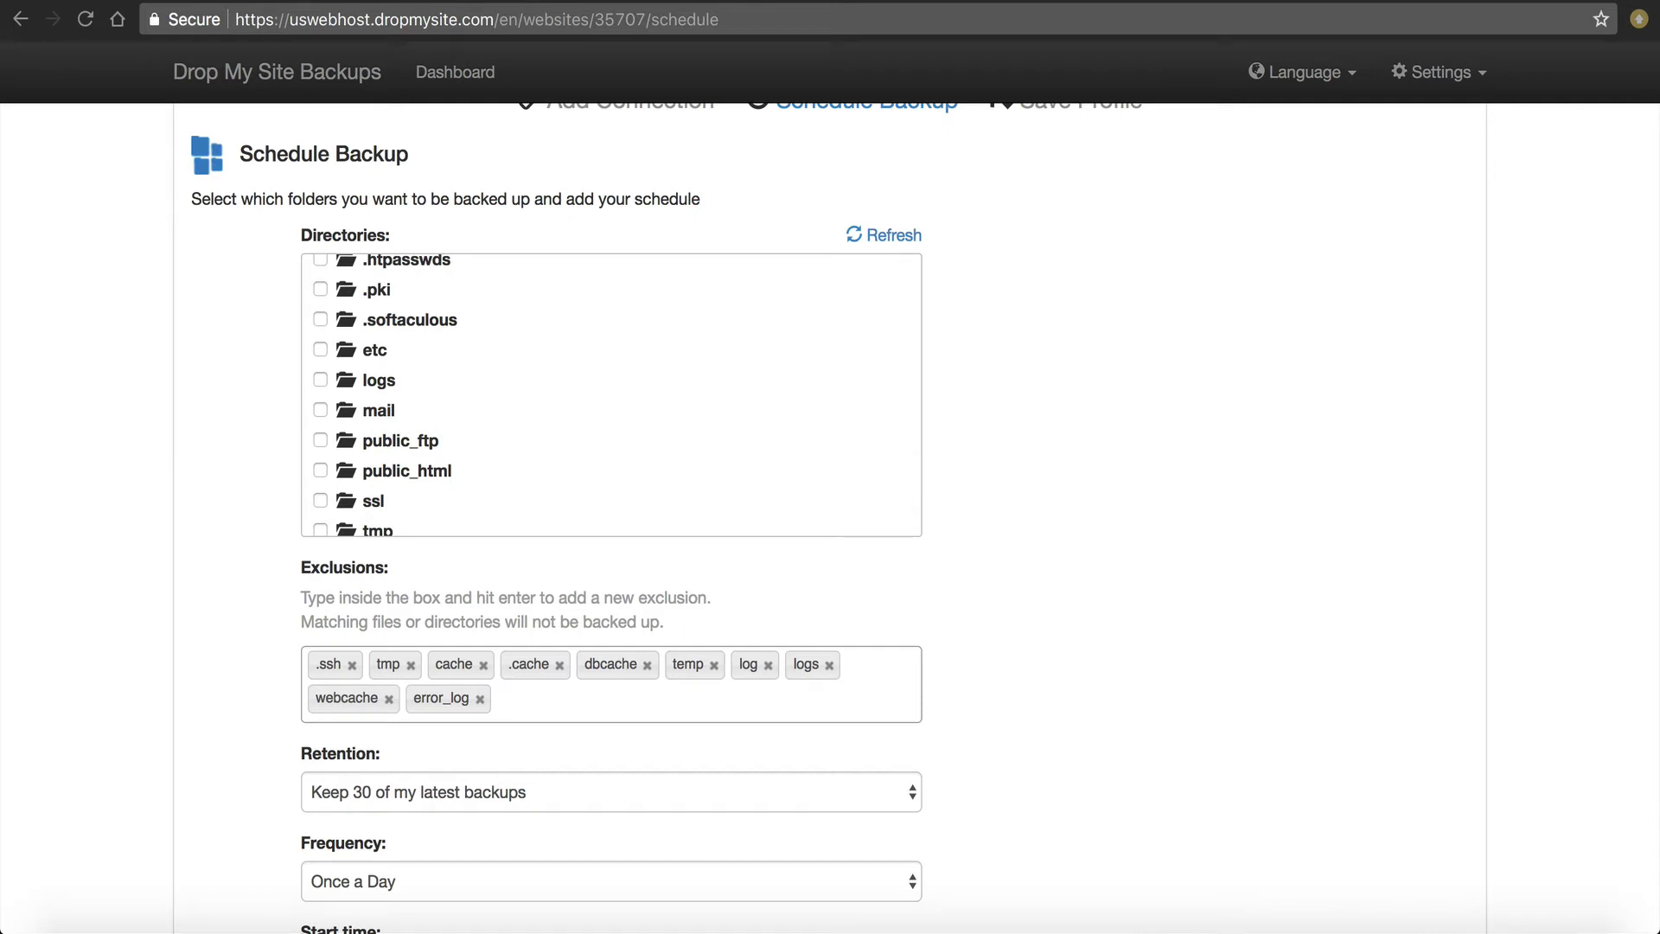
scroll(323, 424, "down", 1)
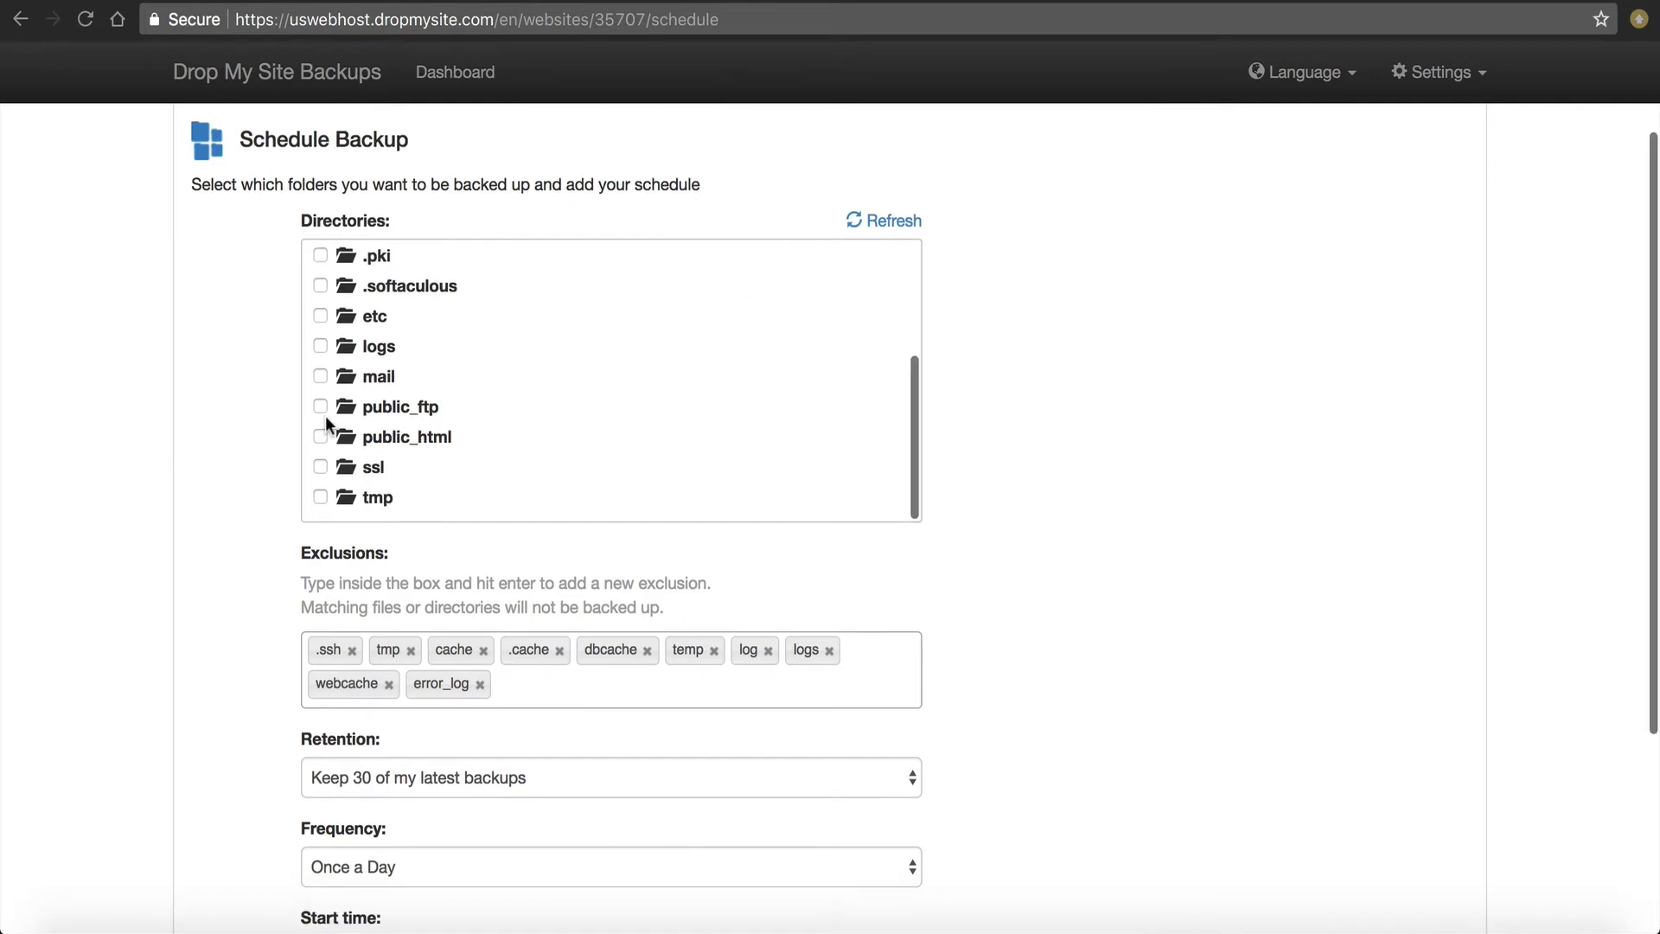
scroll(332, 432, "up", 3)
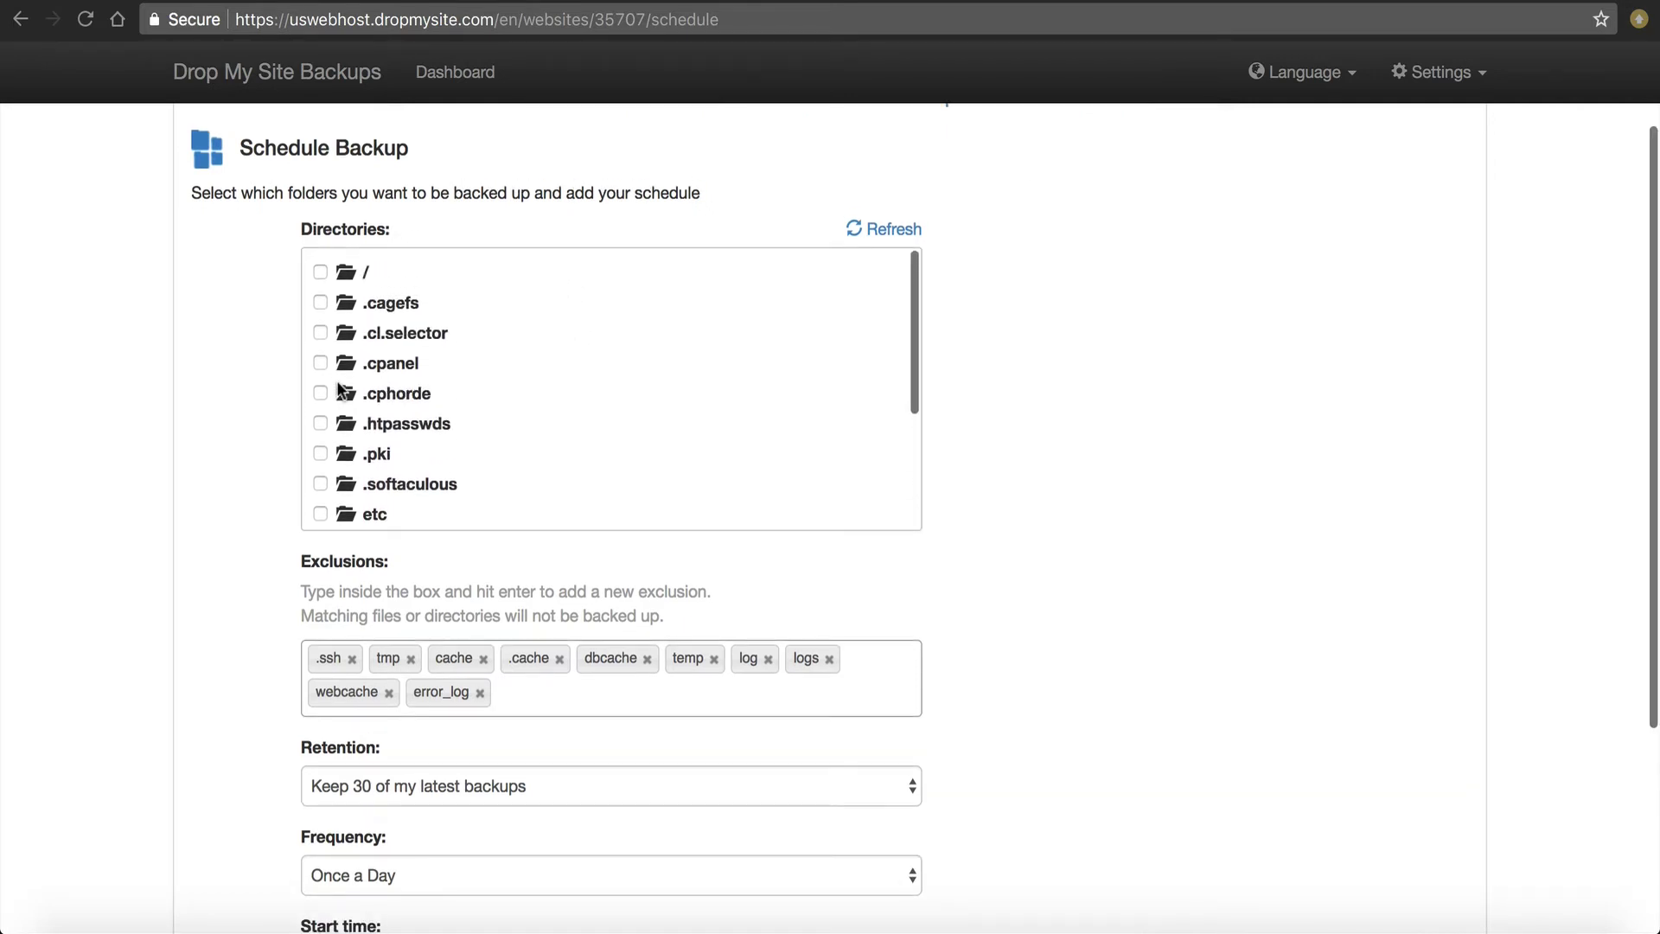
scroll(339, 389, "down", 5)
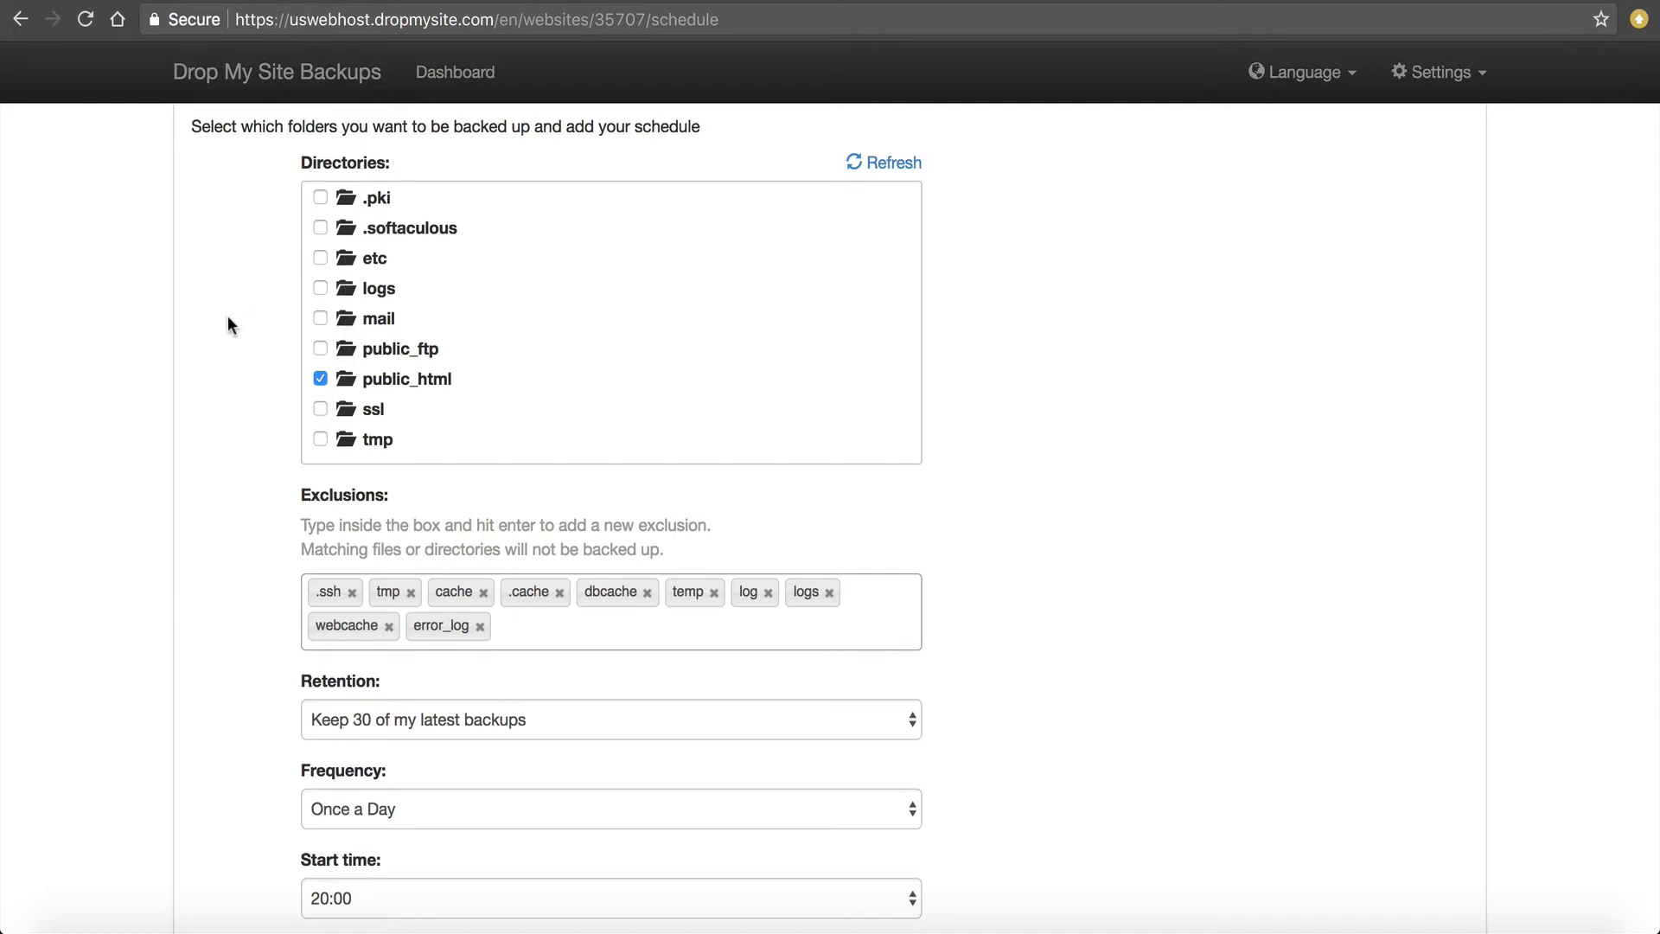
scroll(229, 320, "down", 3)
scroll(227, 315, "down", 1)
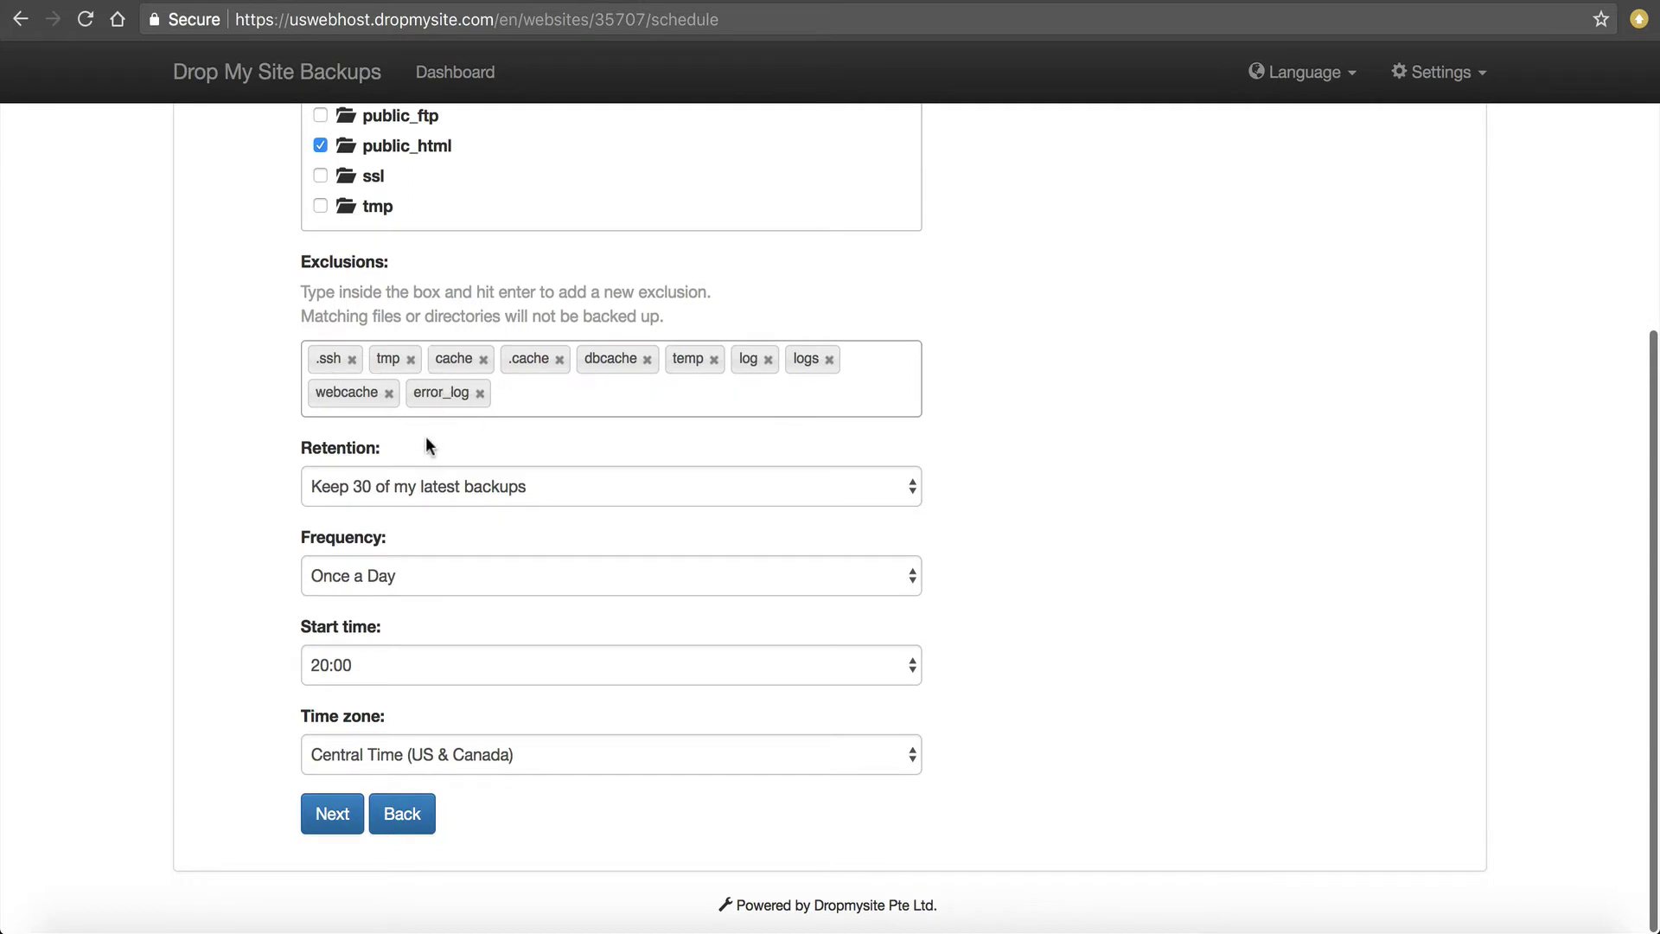
Keep the 7 latest backups, running daily at 20:00 Central Time (US & Canada).
left_click(491, 481)
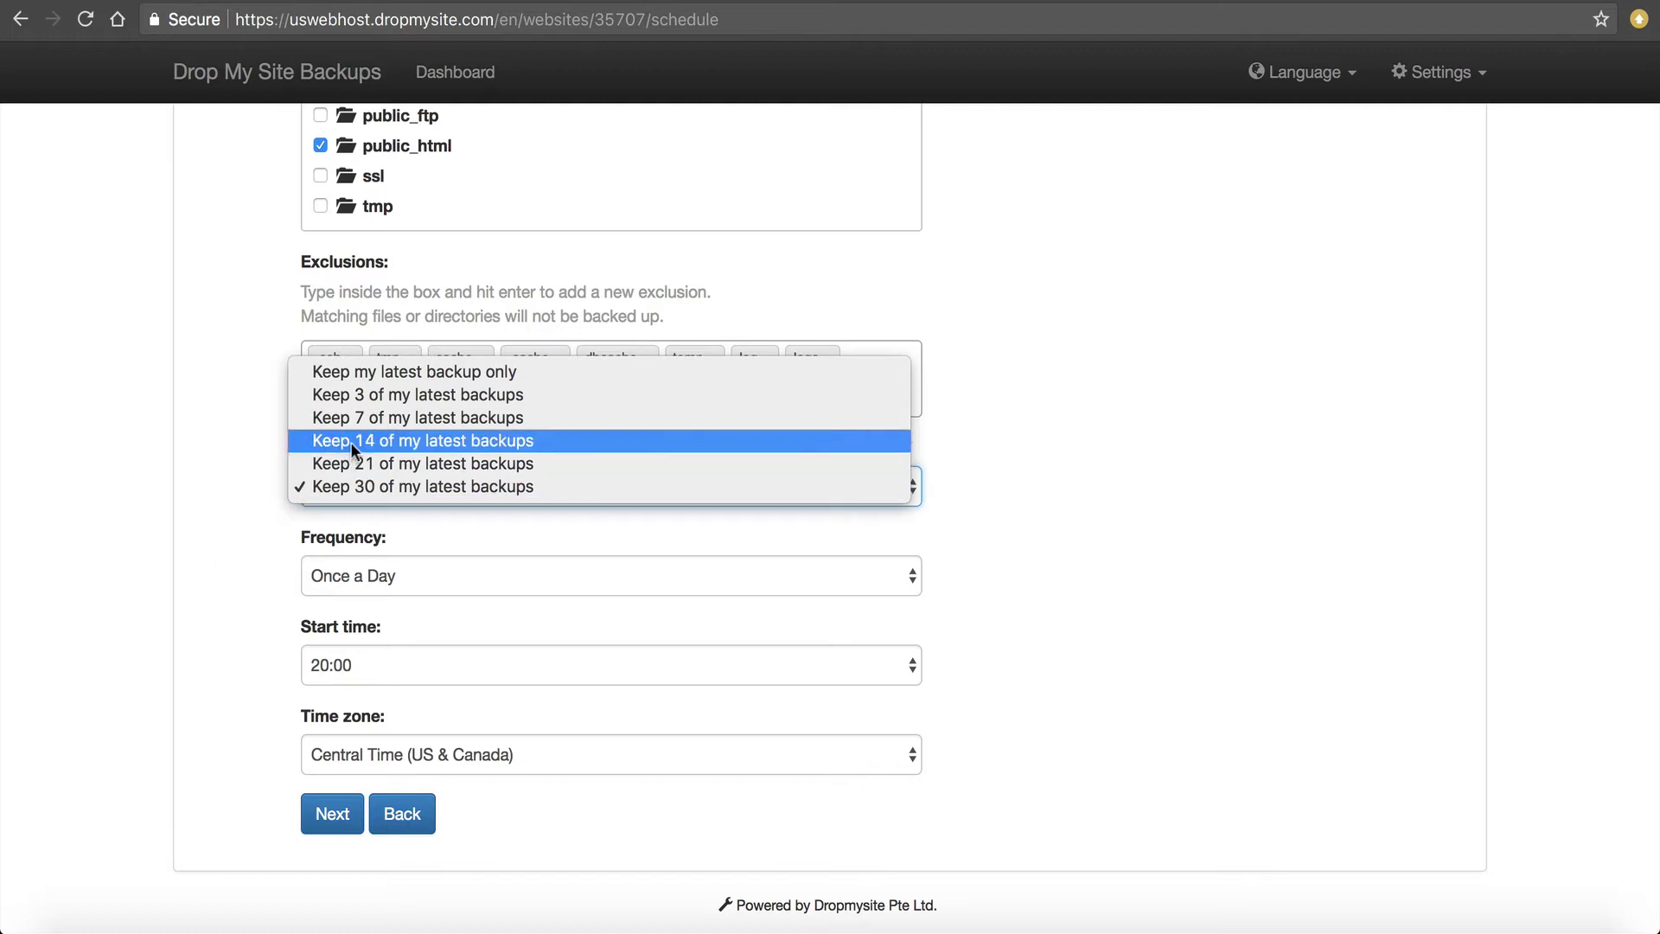
left_click(361, 422)
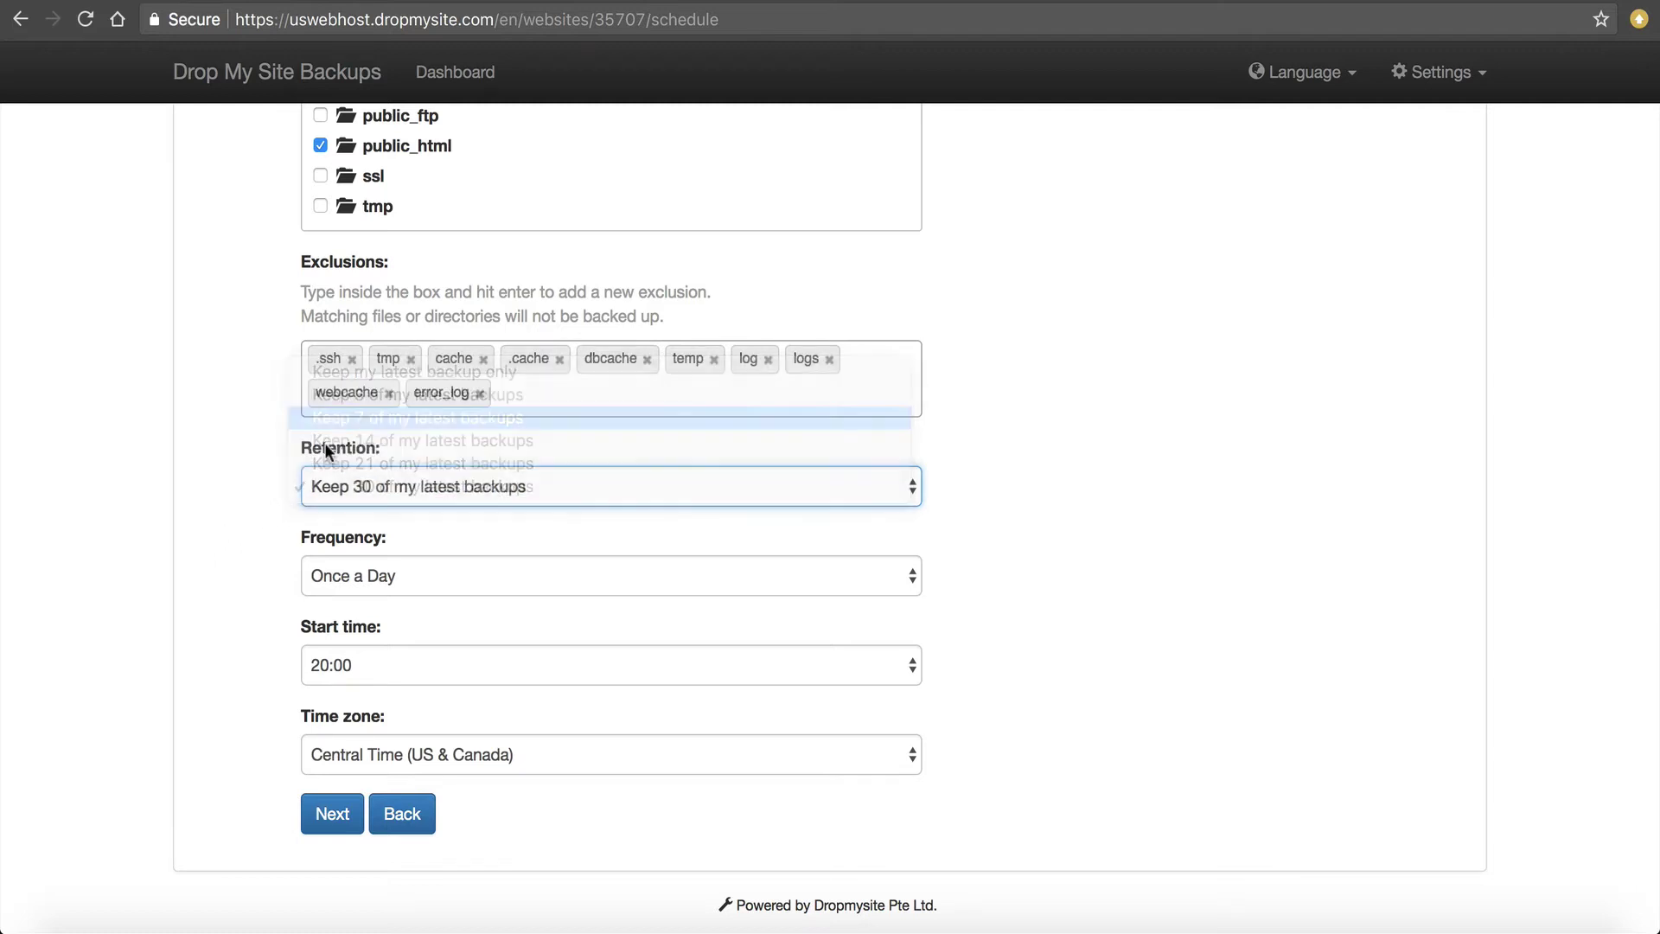
left_click(371, 568)
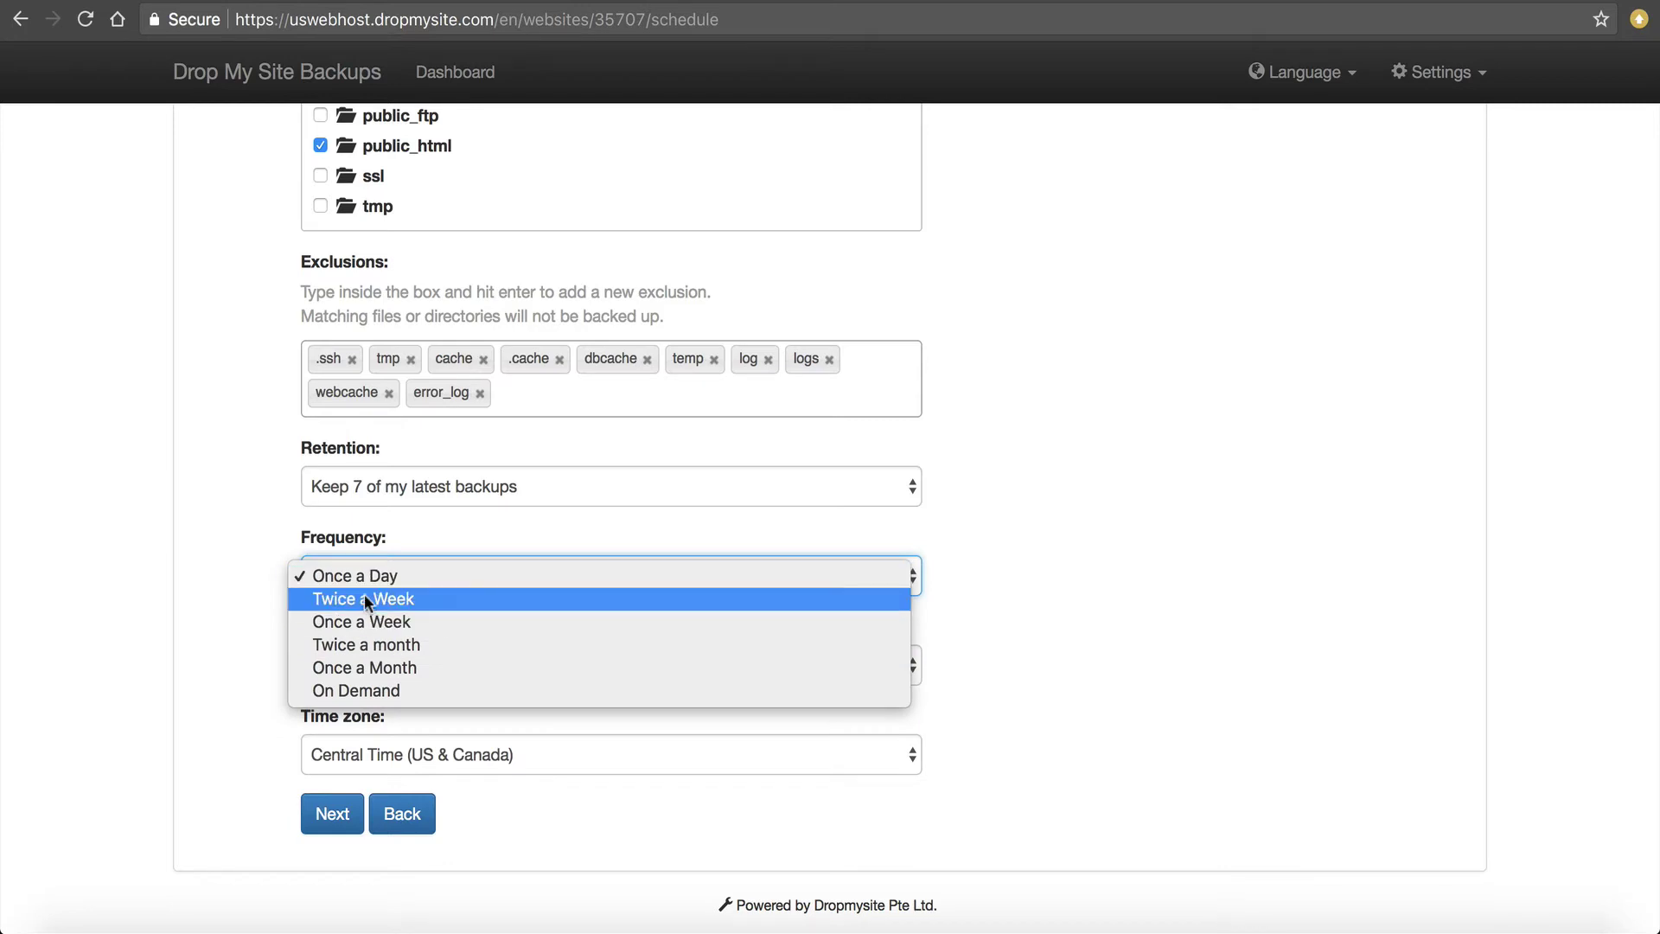
left_click(252, 542)
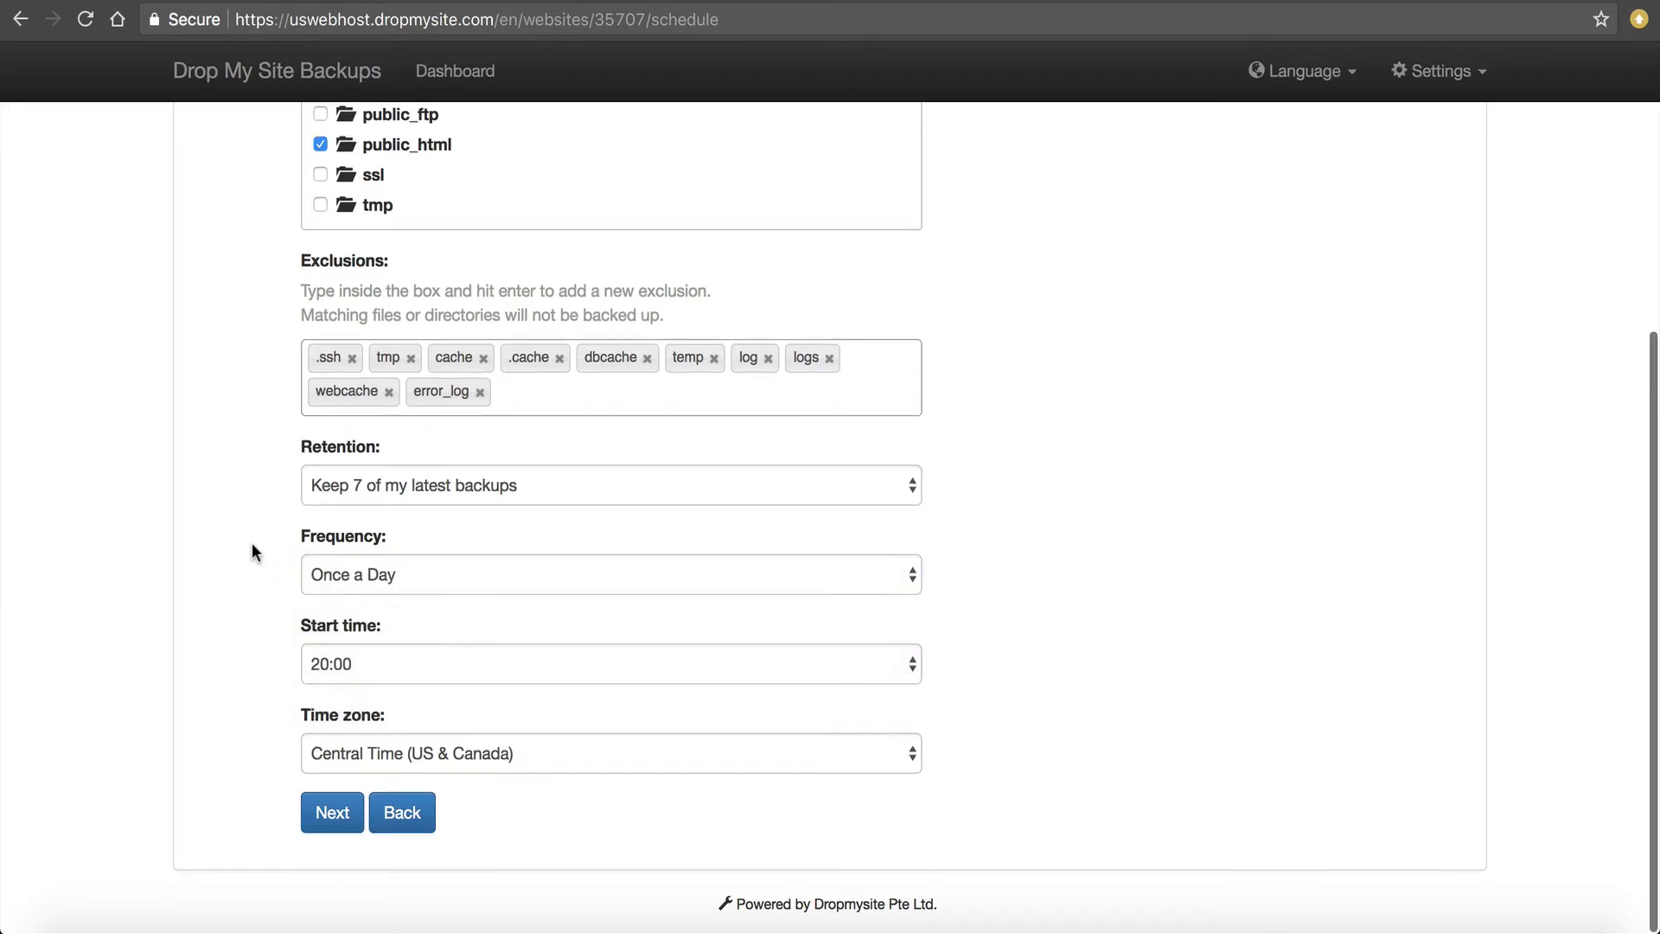
left_click(348, 663)
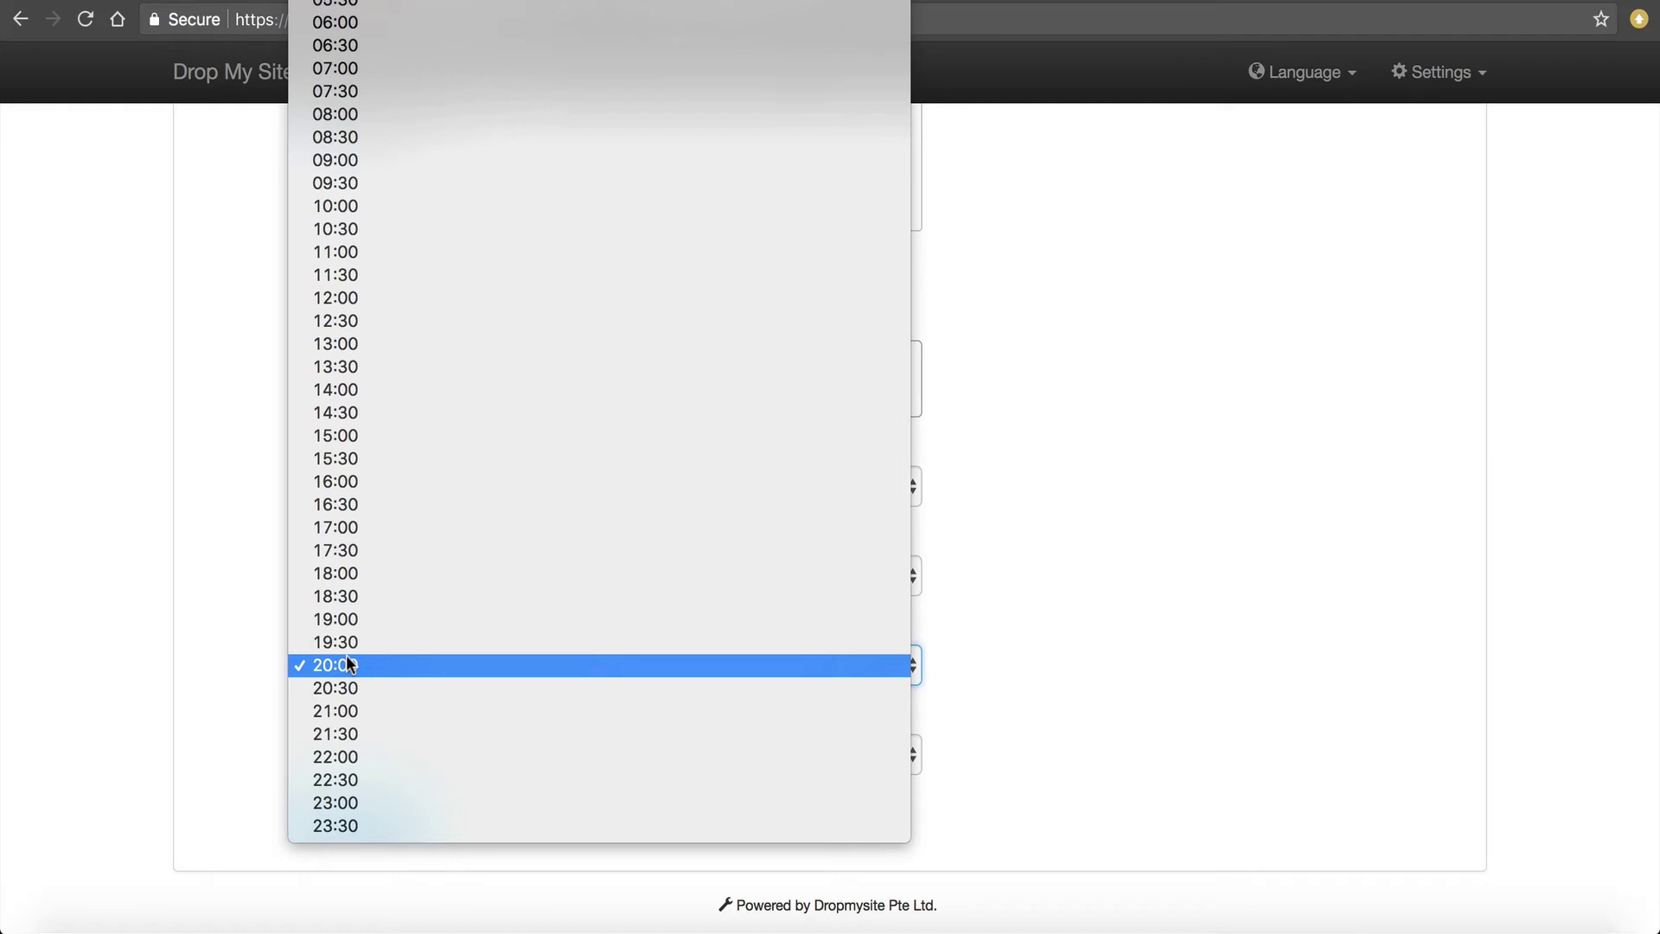
left_click(227, 645)
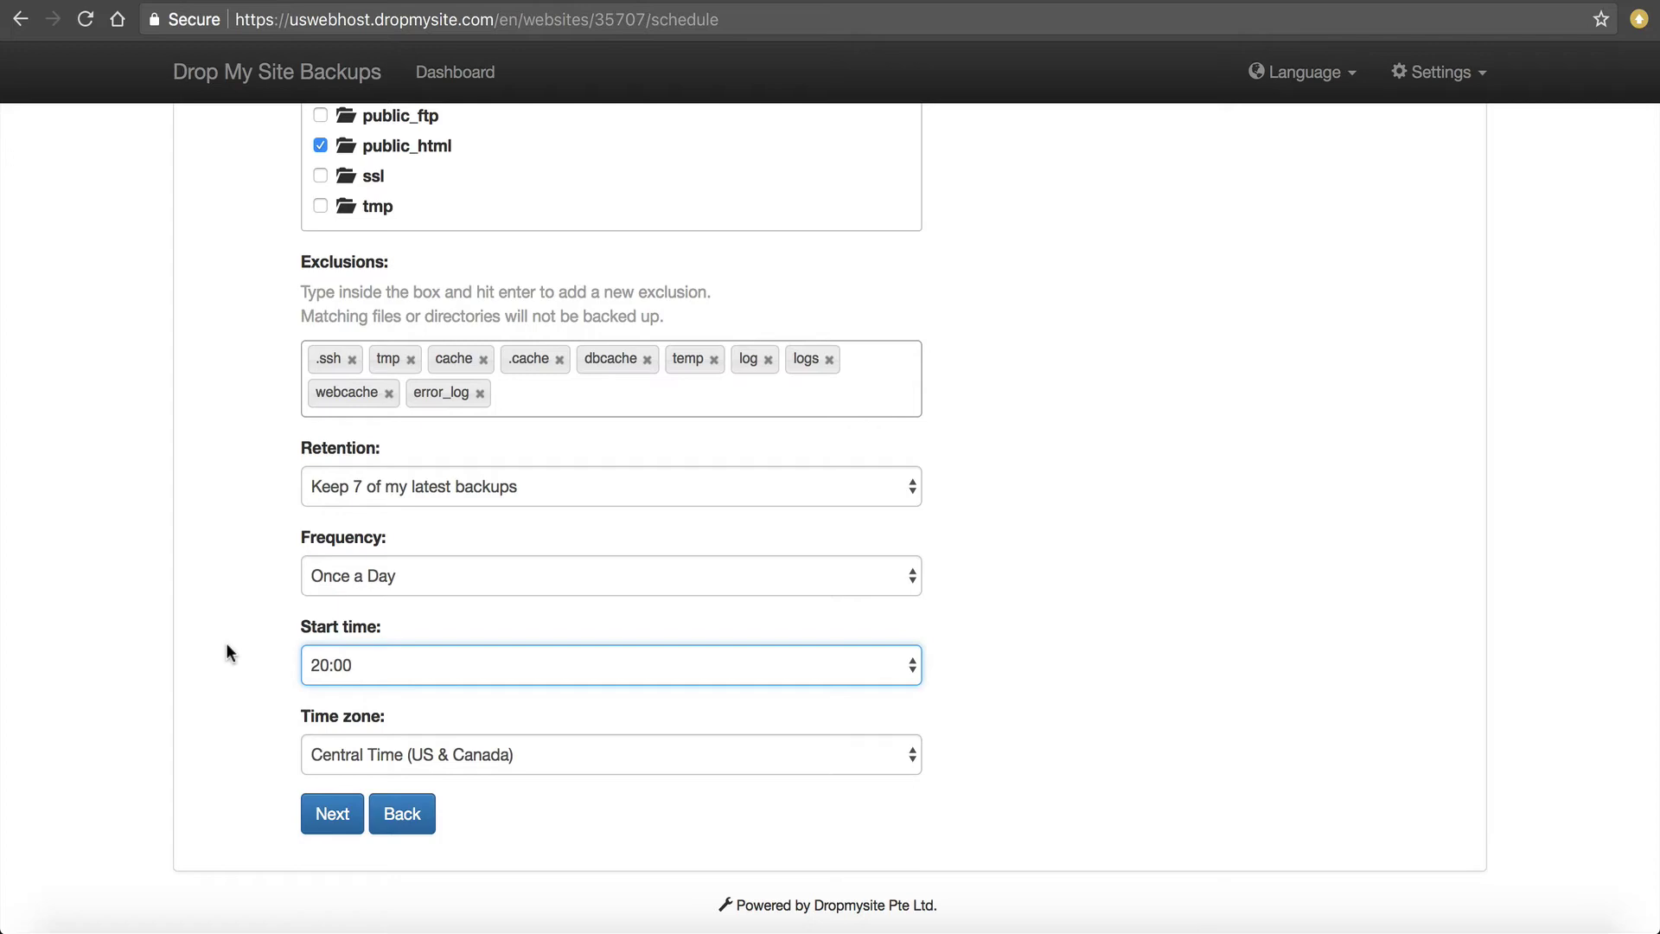
left_click(377, 752)
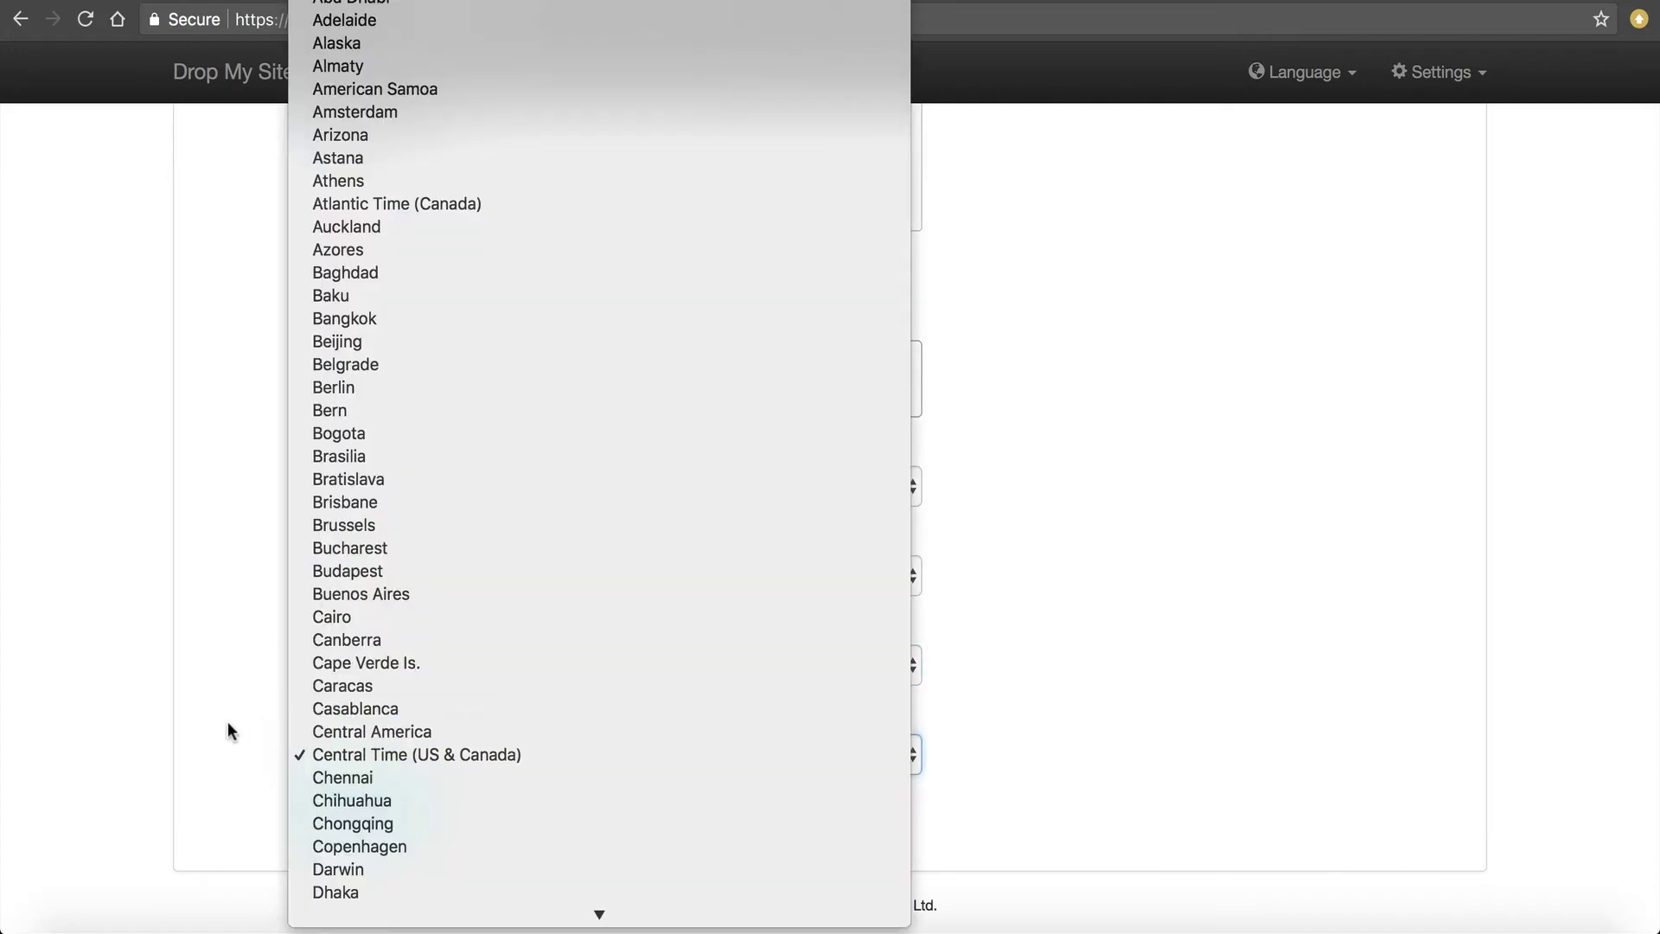
left_click(230, 732)
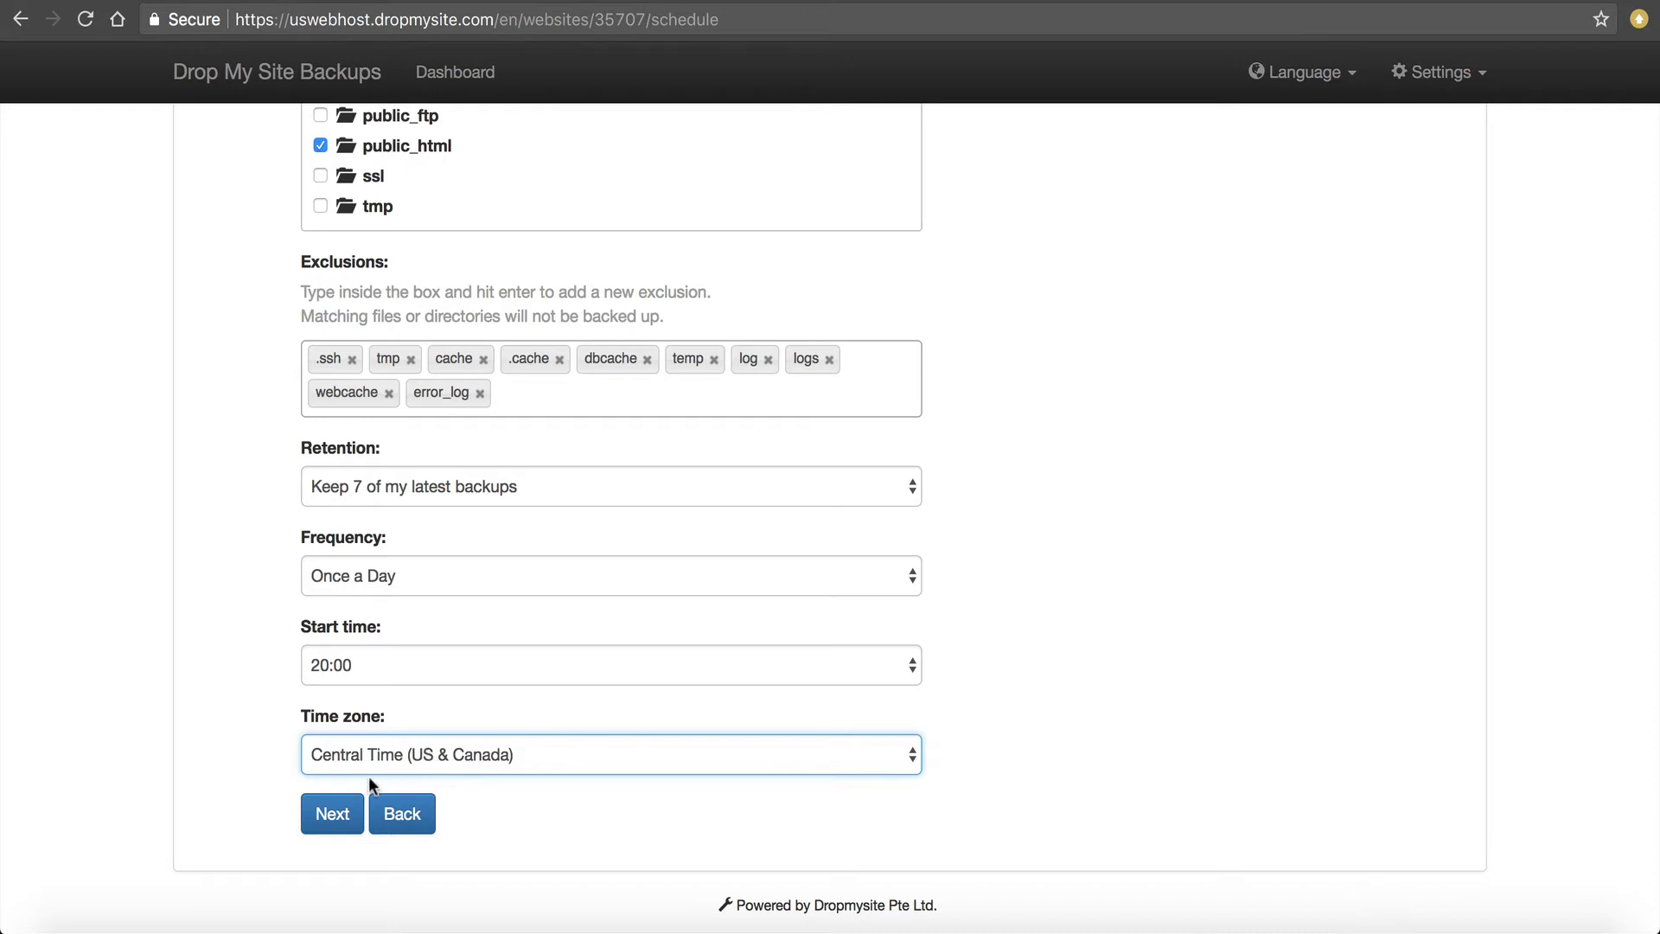
left_click(345, 811)
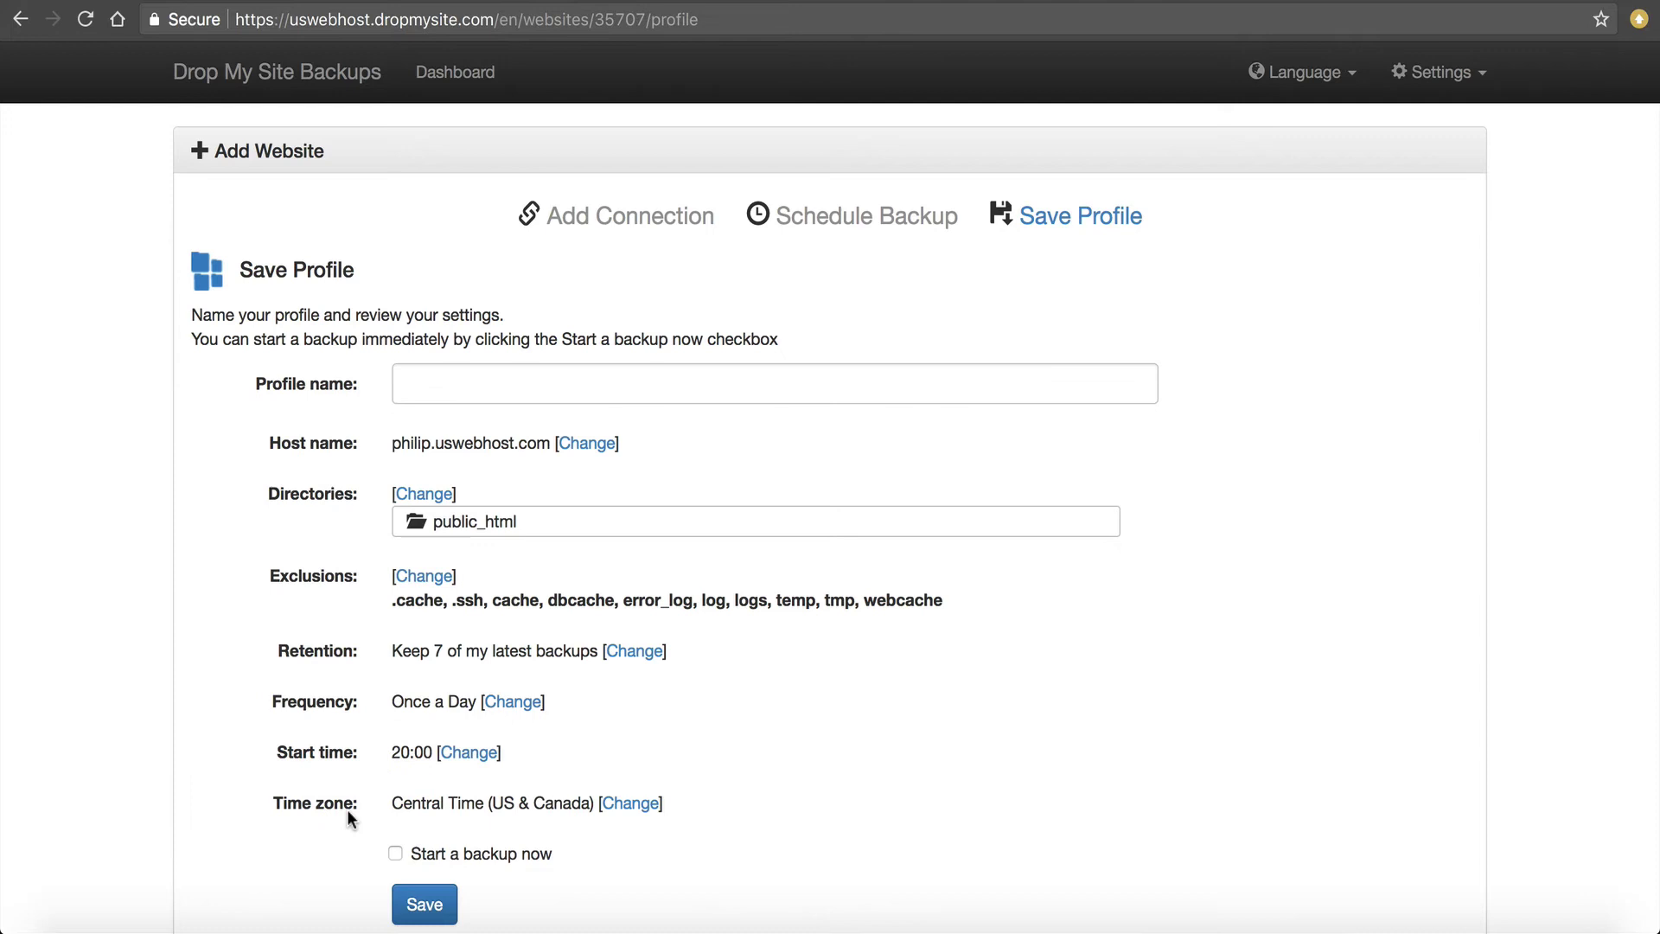
Name the website profile 'KeyDiets.com' and save it.
left_click(475, 394)
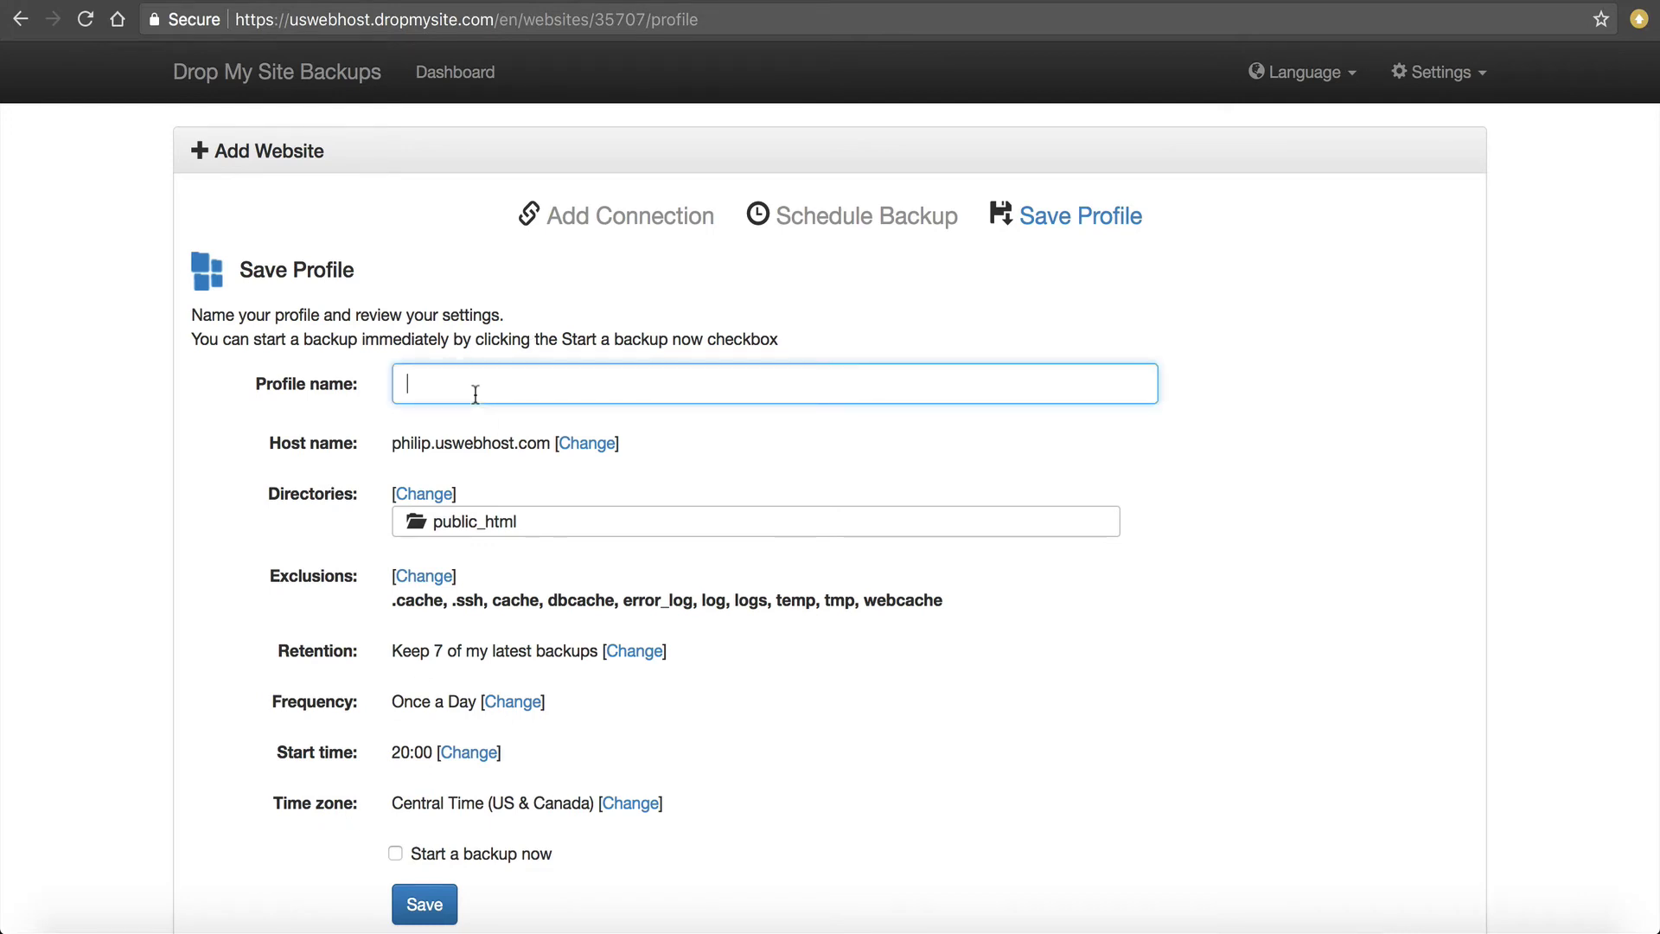
type("KL")
type("KeyDiets.com")
scroll(462, 449, "down", 2)
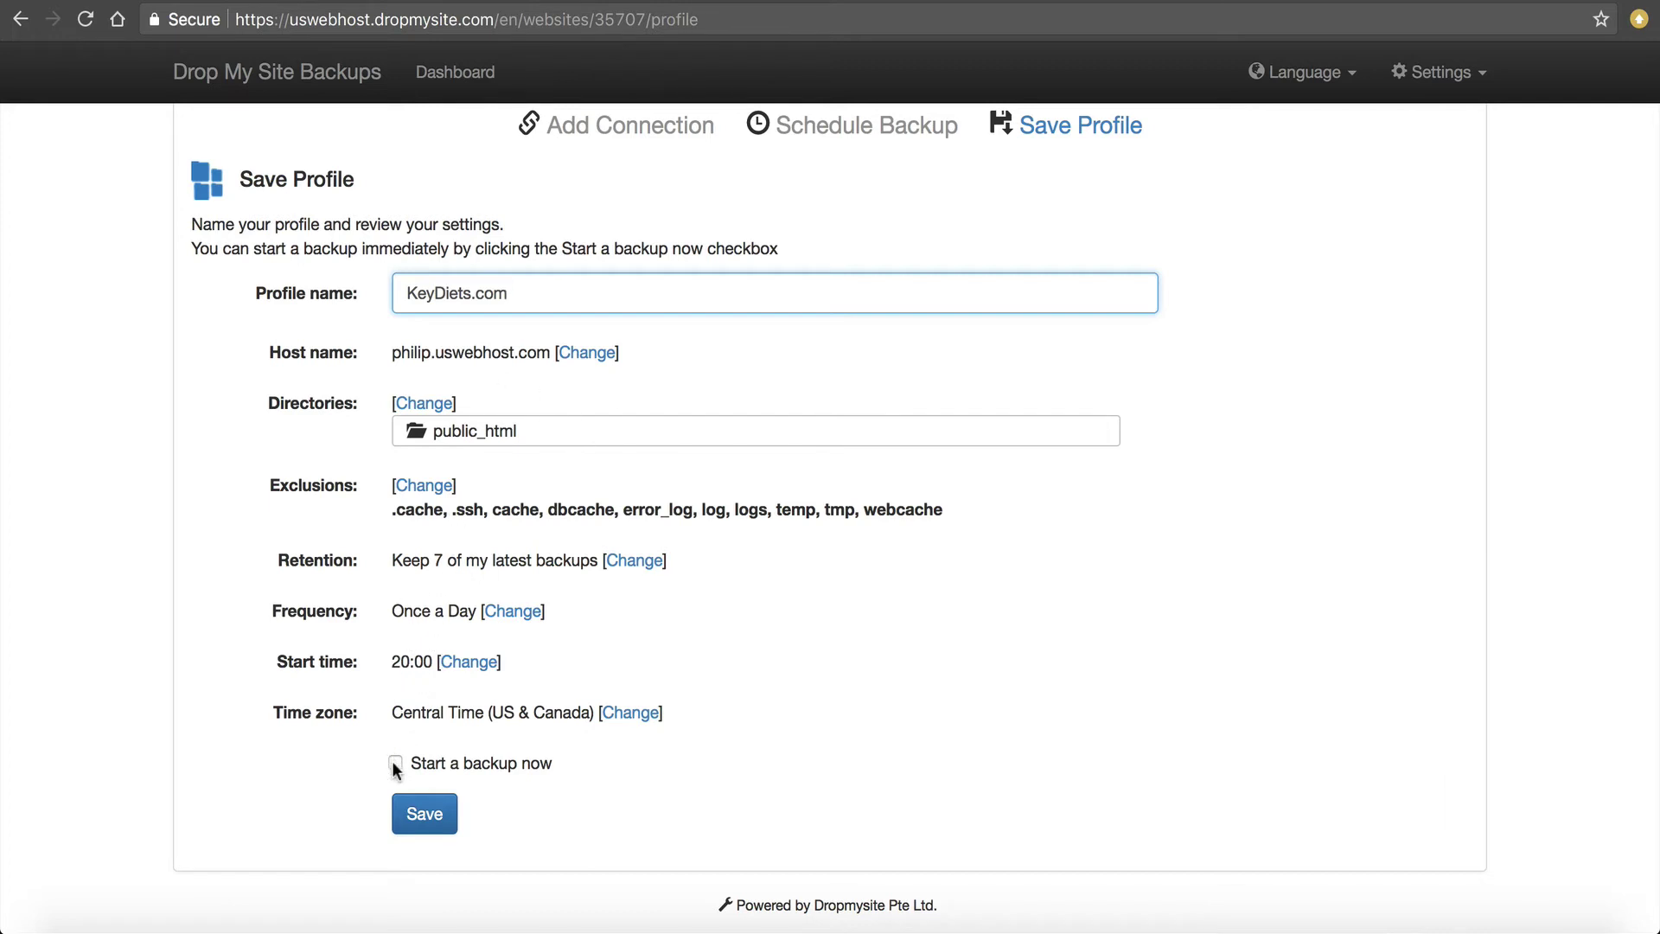
left_click(433, 817)
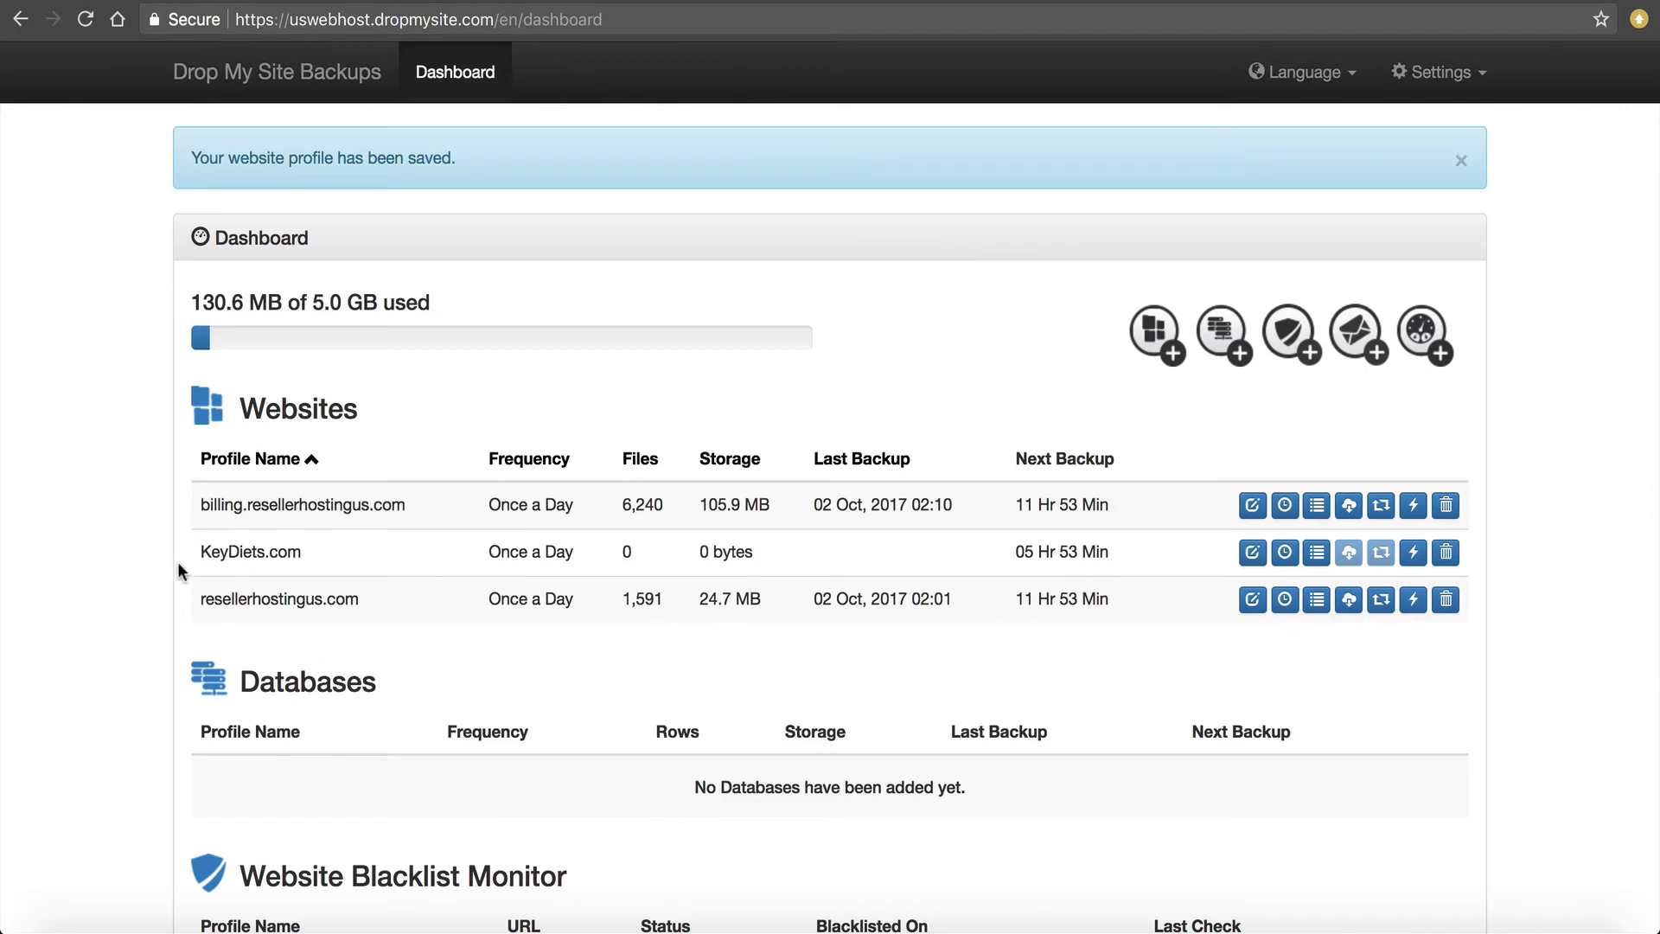
left_click_drag(181, 575, 248, 570)
left_click(264, 566)
Return to cPanel's home page and open MySQL Databases via a 'mysql' search.
key("ctrl+Tab")
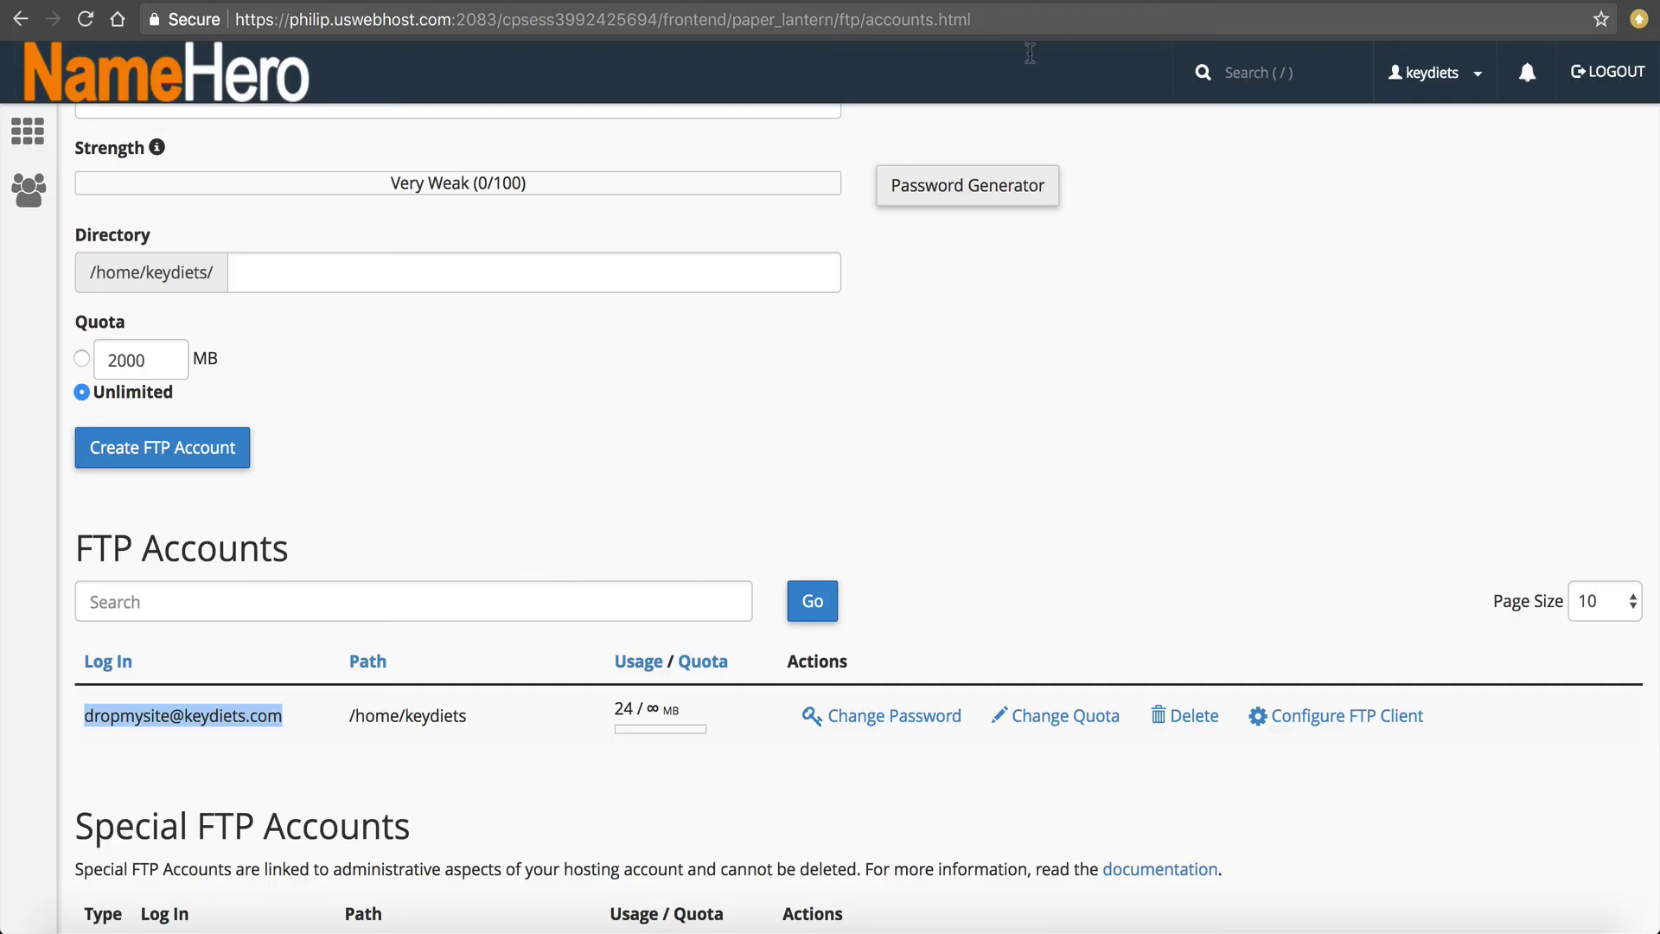
scroll(537, 185, "up", 6)
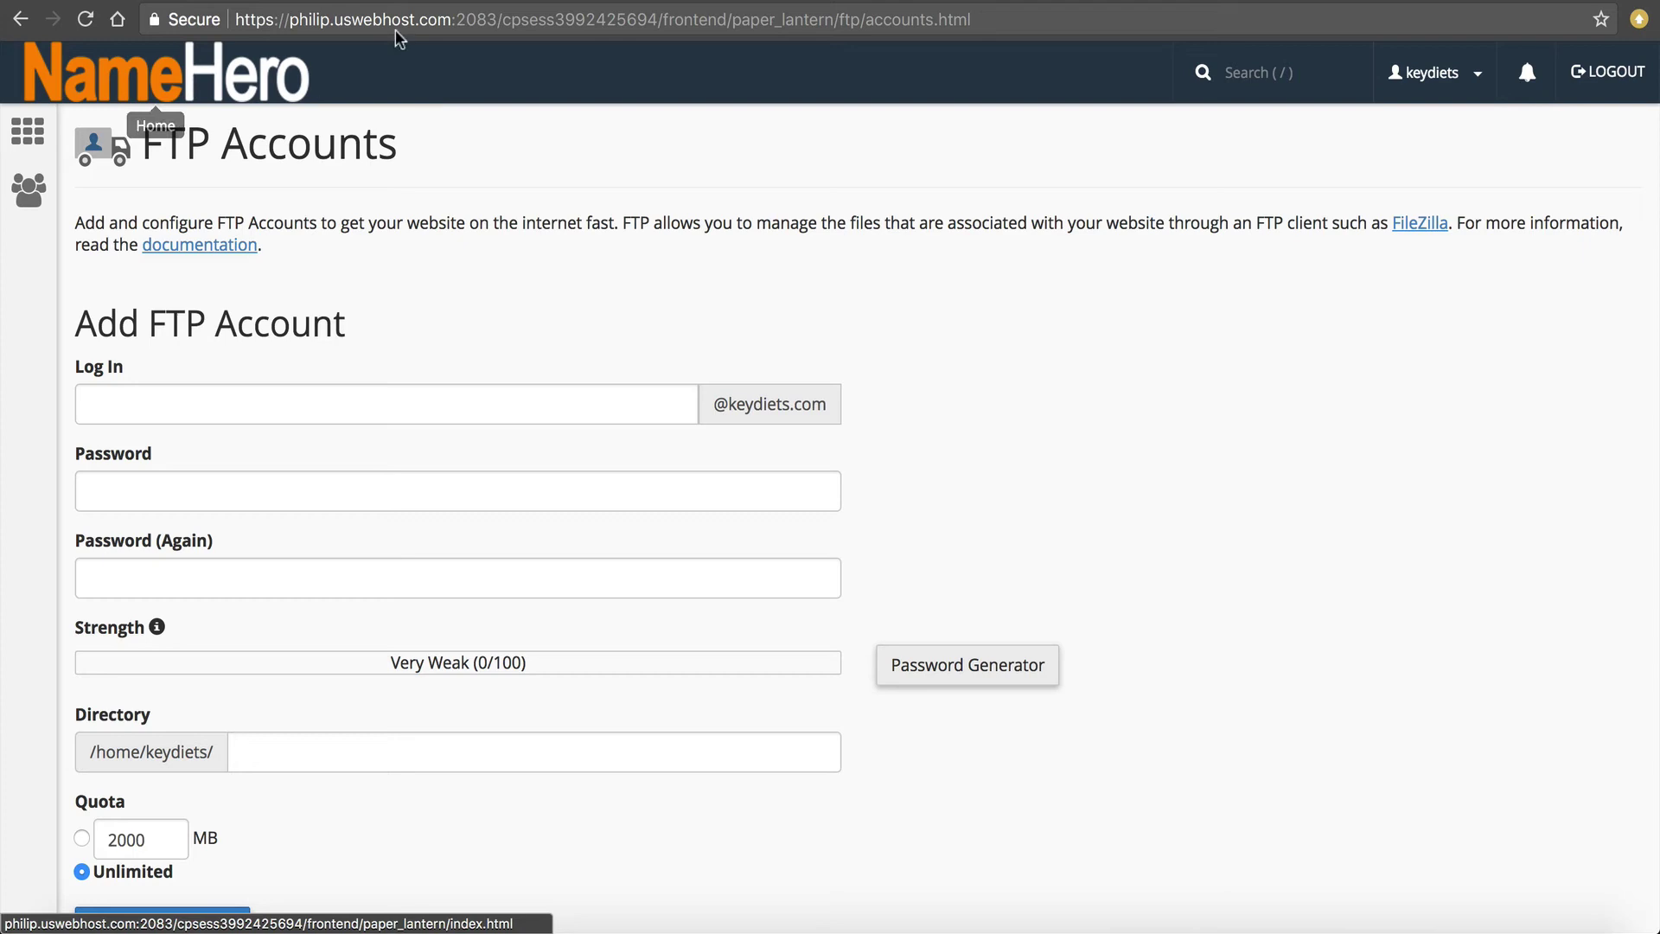
key("ctrl+Tab")
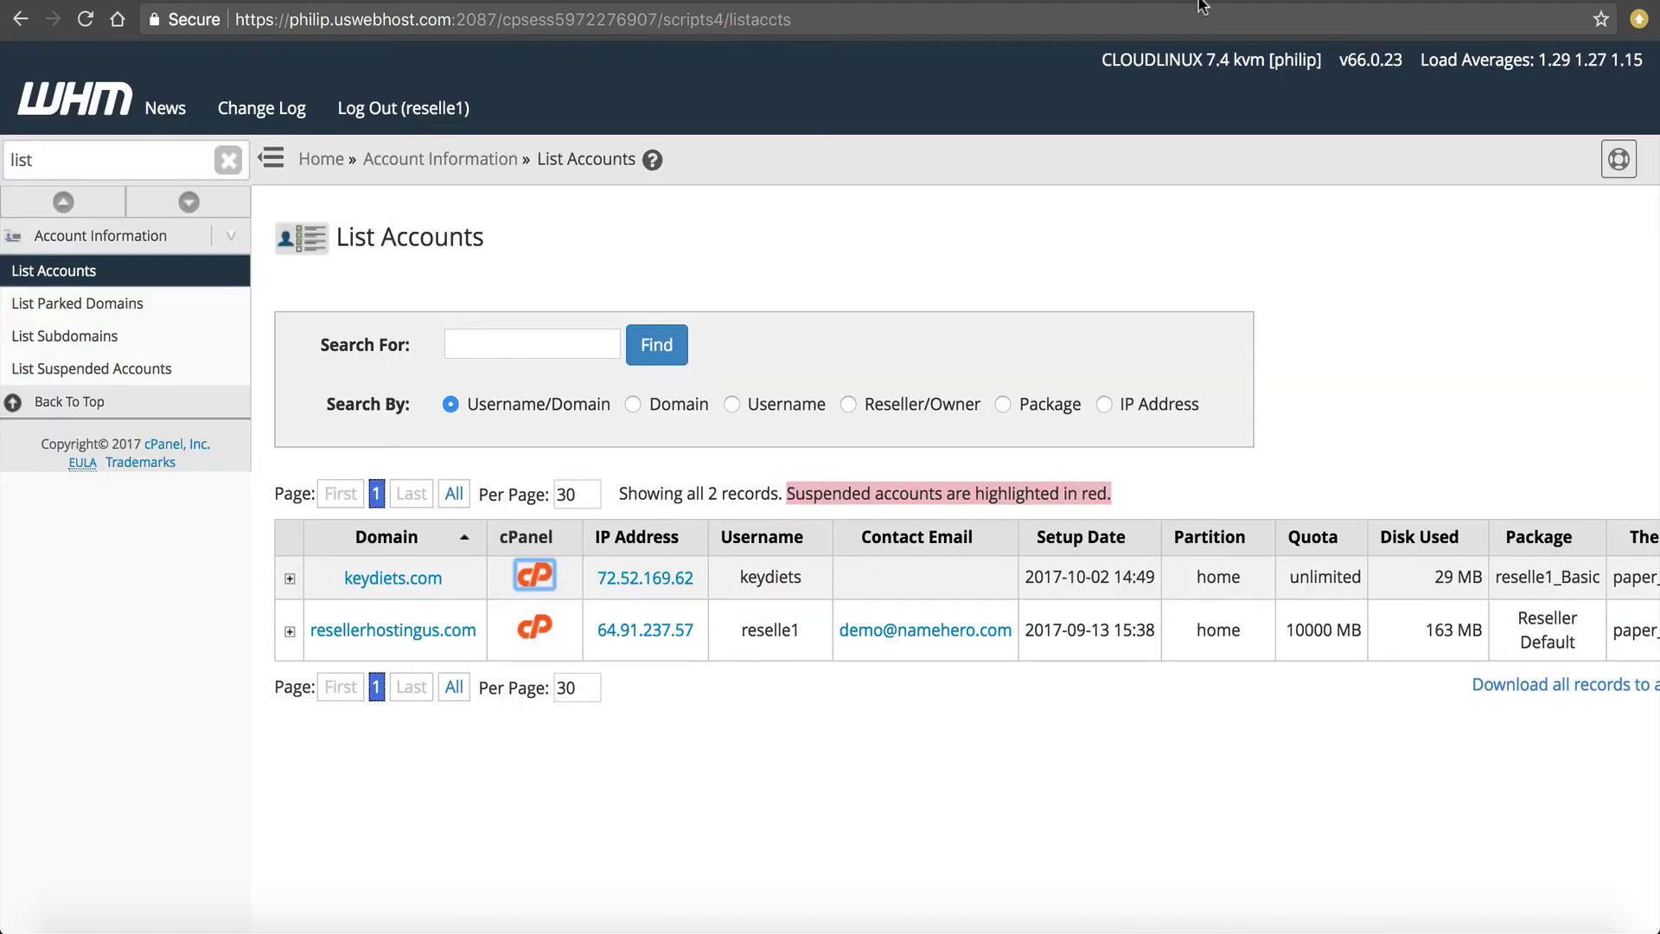
key("ctrl+Tab")
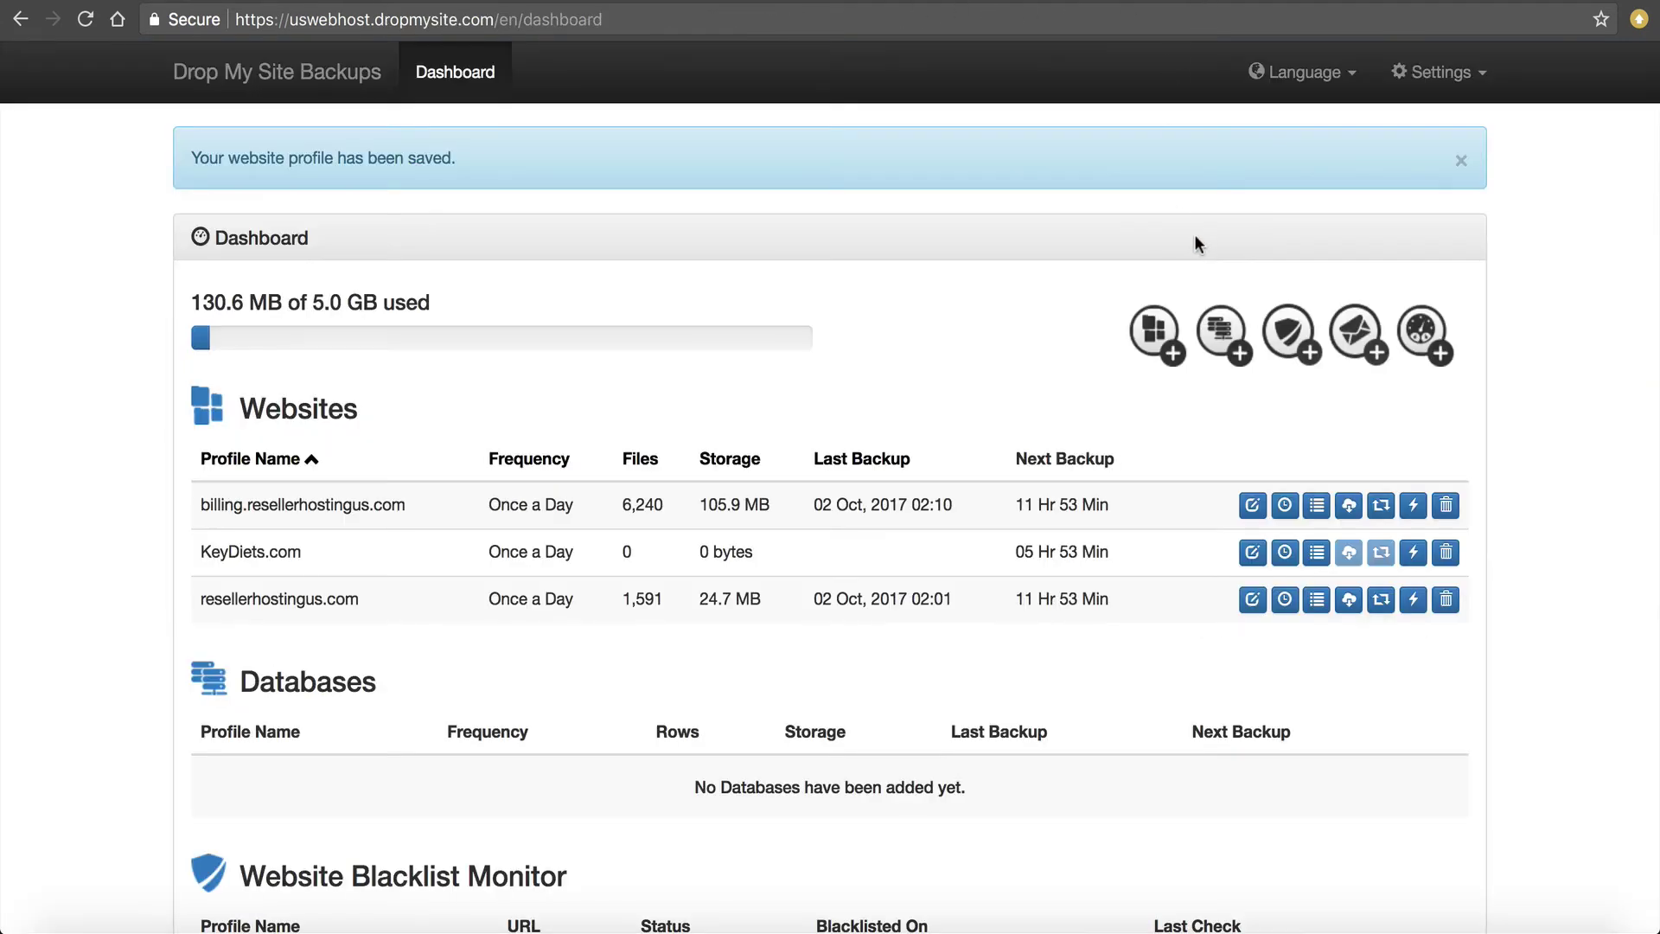
key("ctrl+Tab")
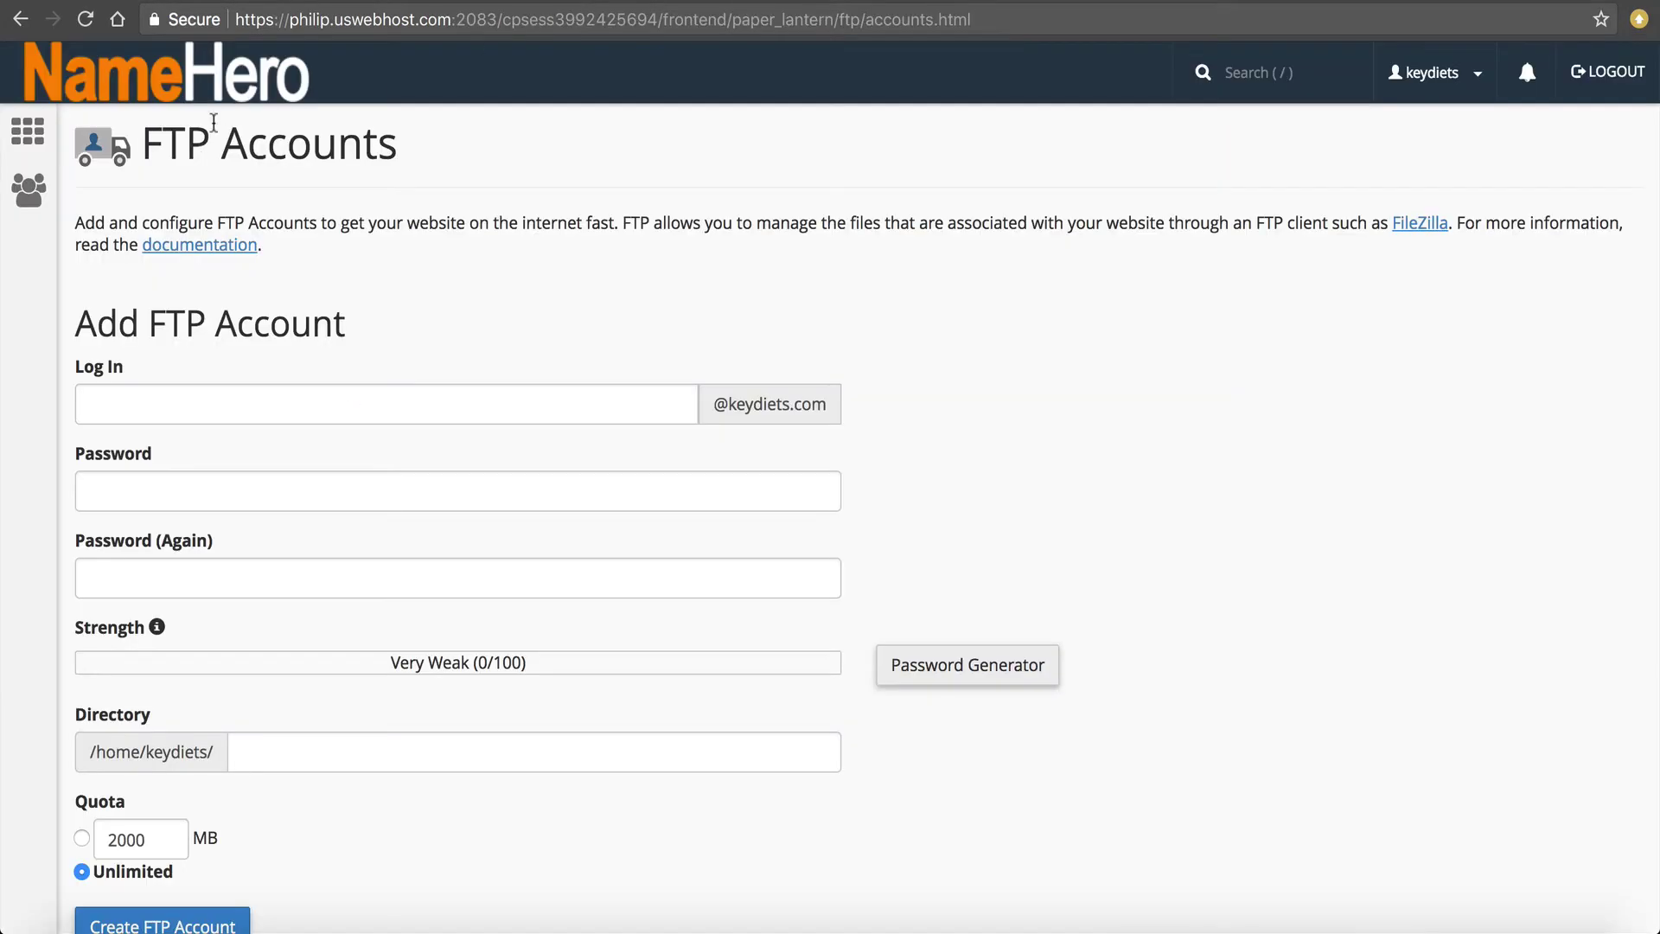
left_click(155, 91)
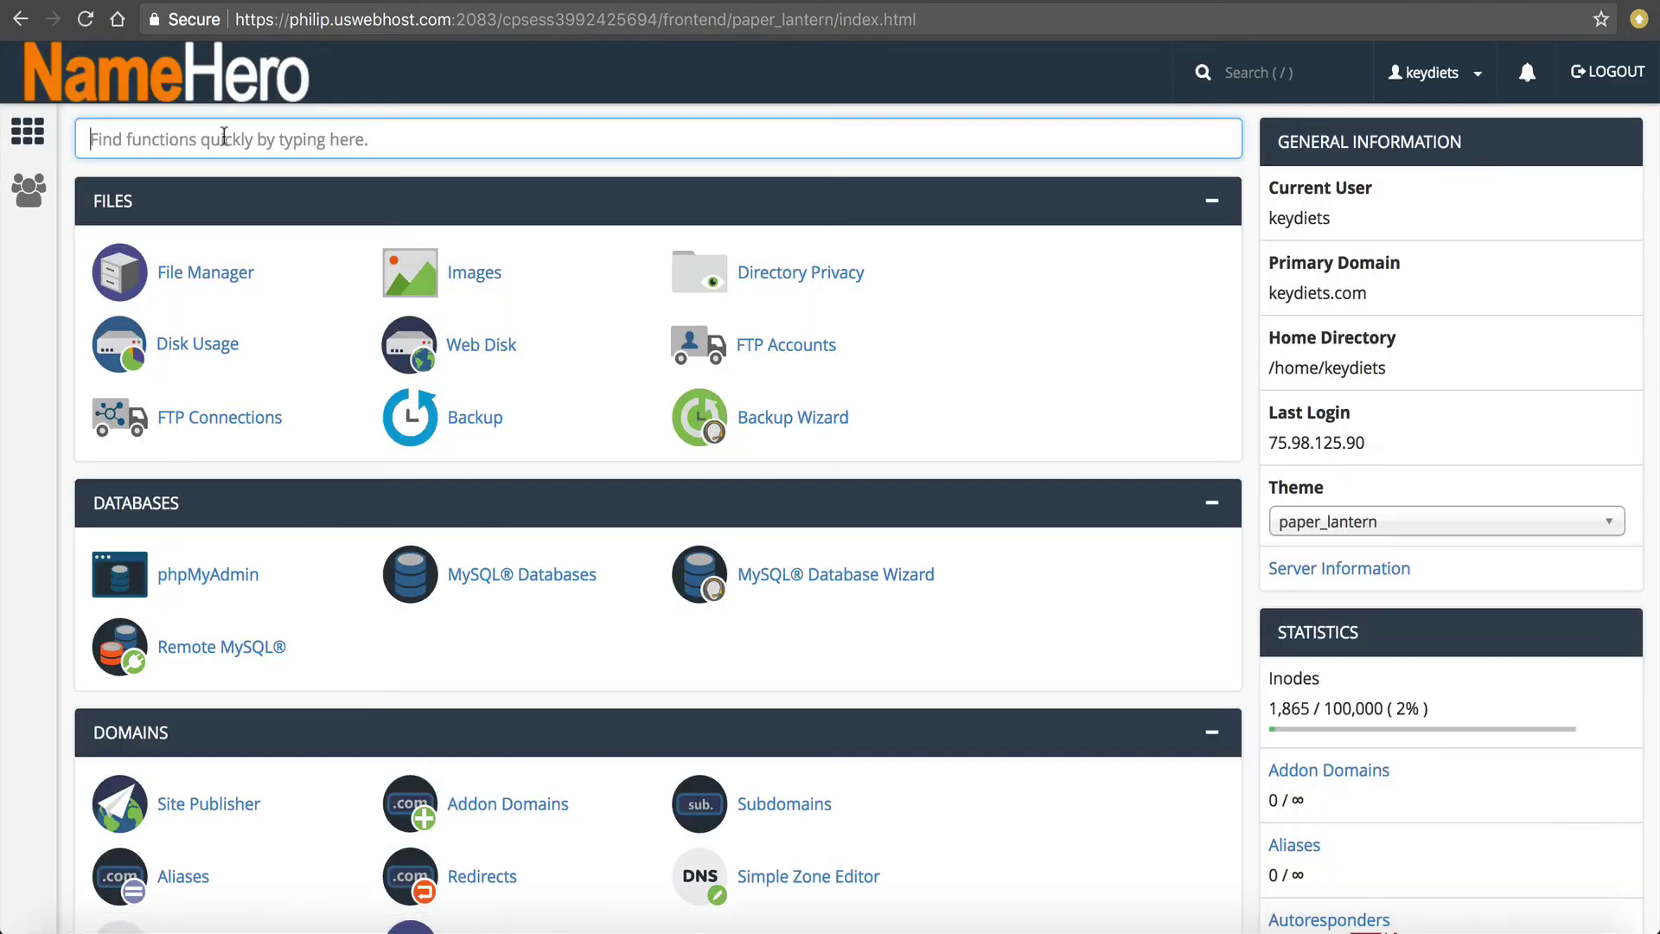
type("mysql")
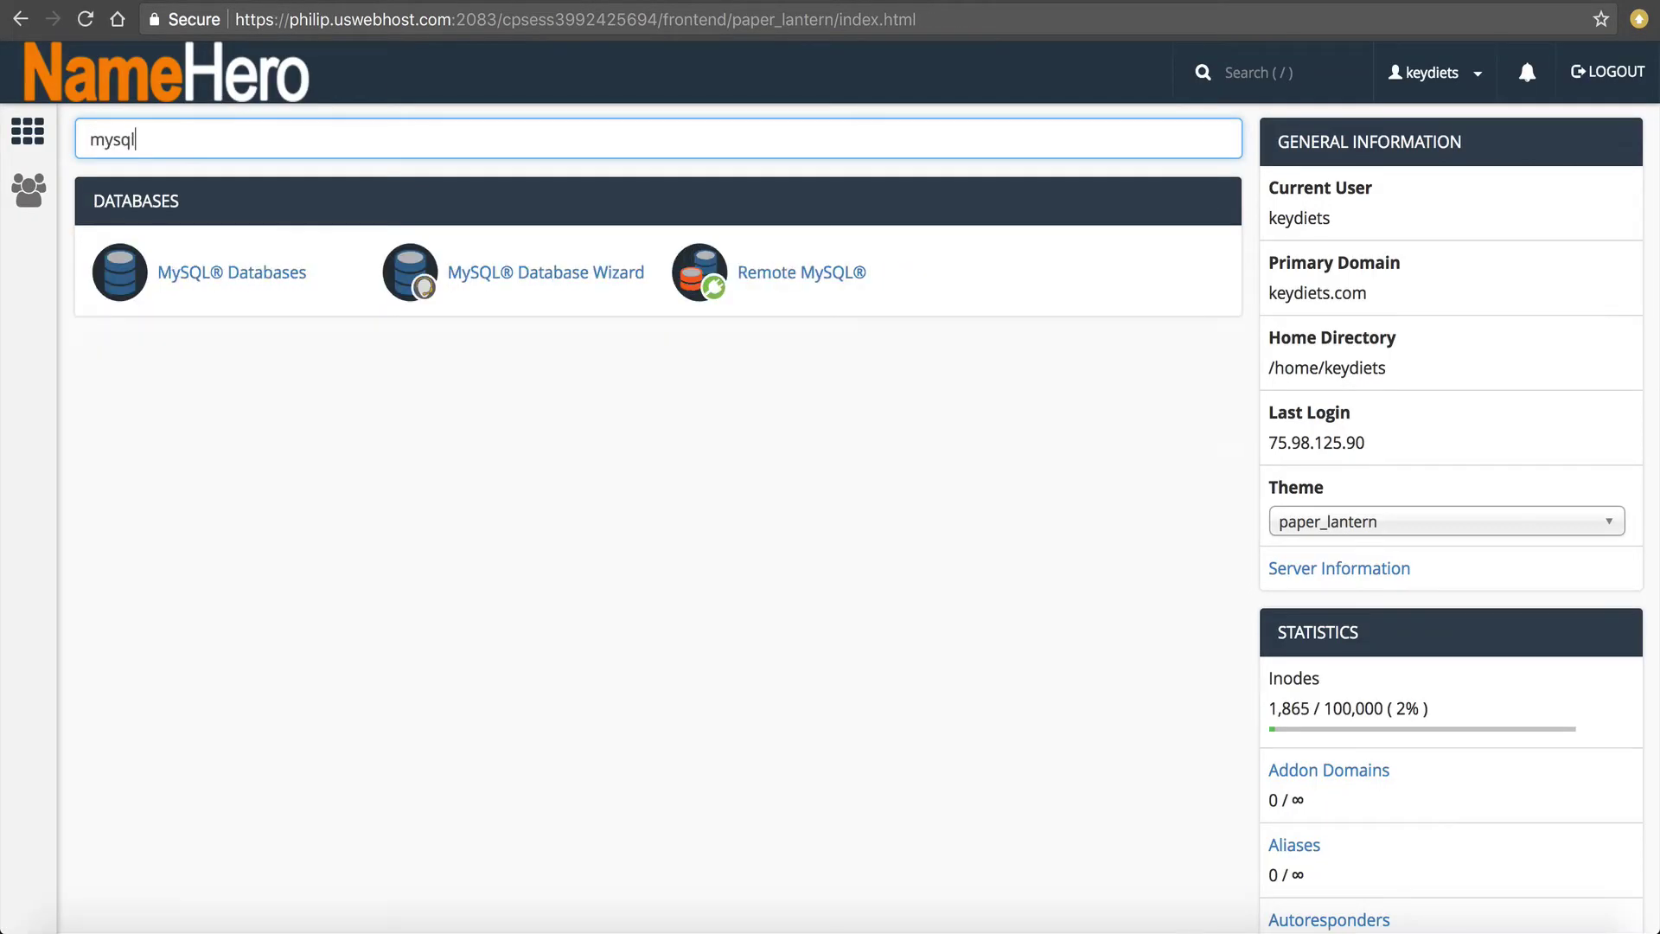
left_click(231, 275)
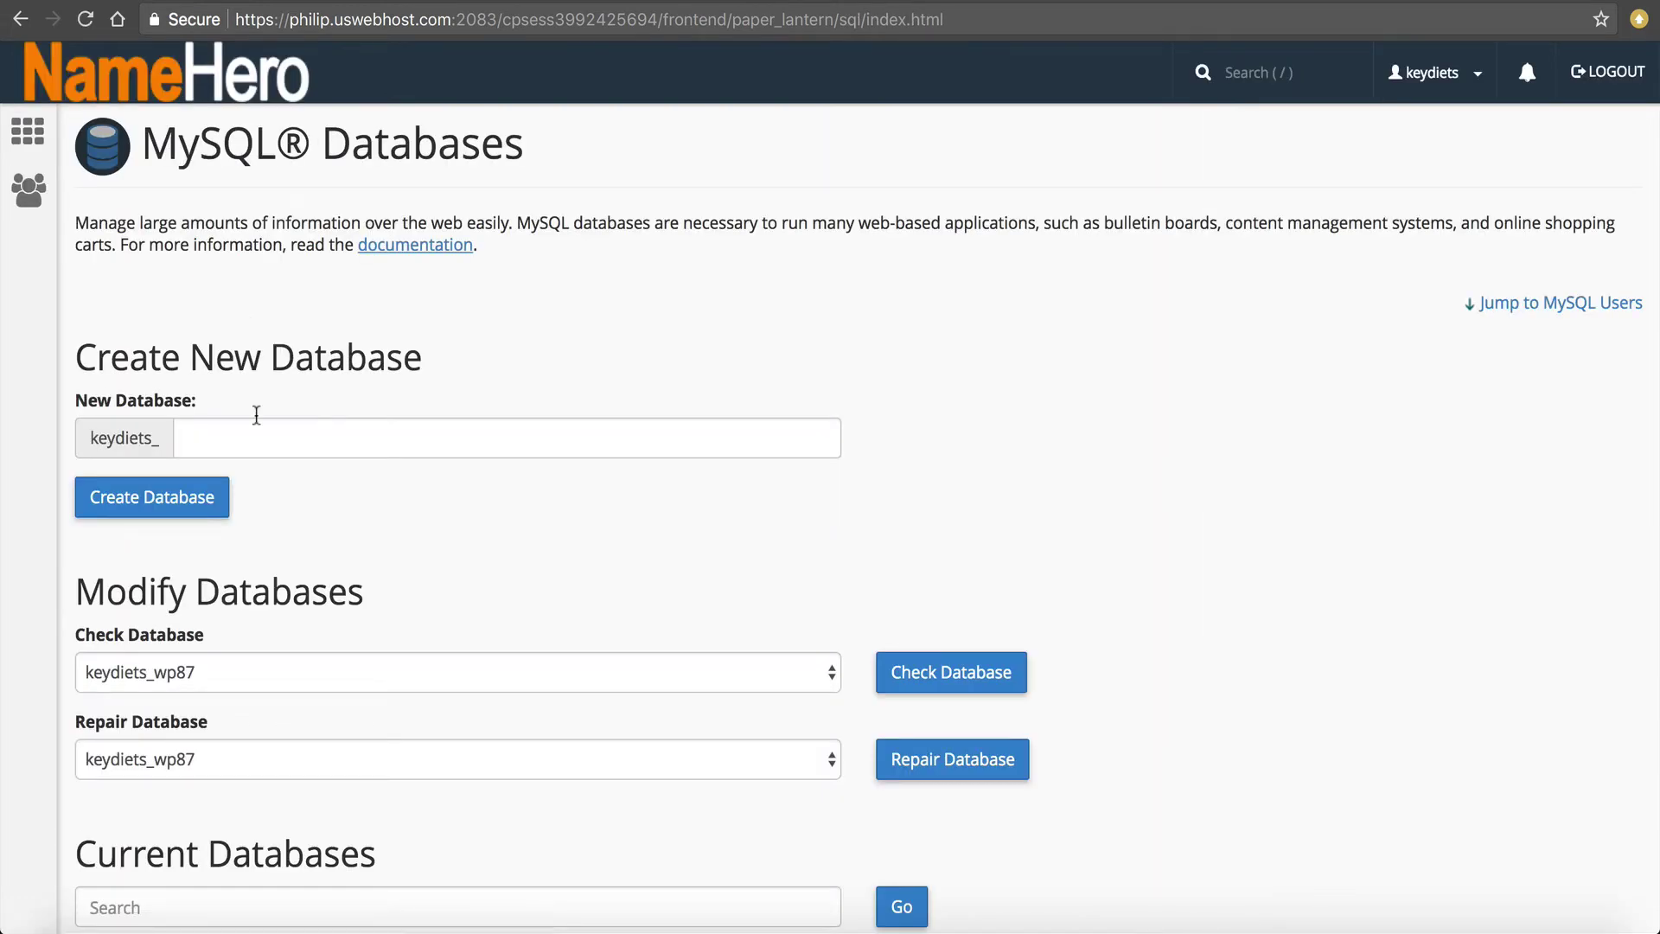
Locate the keydiets_wp87 database name, then switch back to the backup dashboard.
scroll(263, 553, "down", 3)
scroll(207, 640, "down", 3)
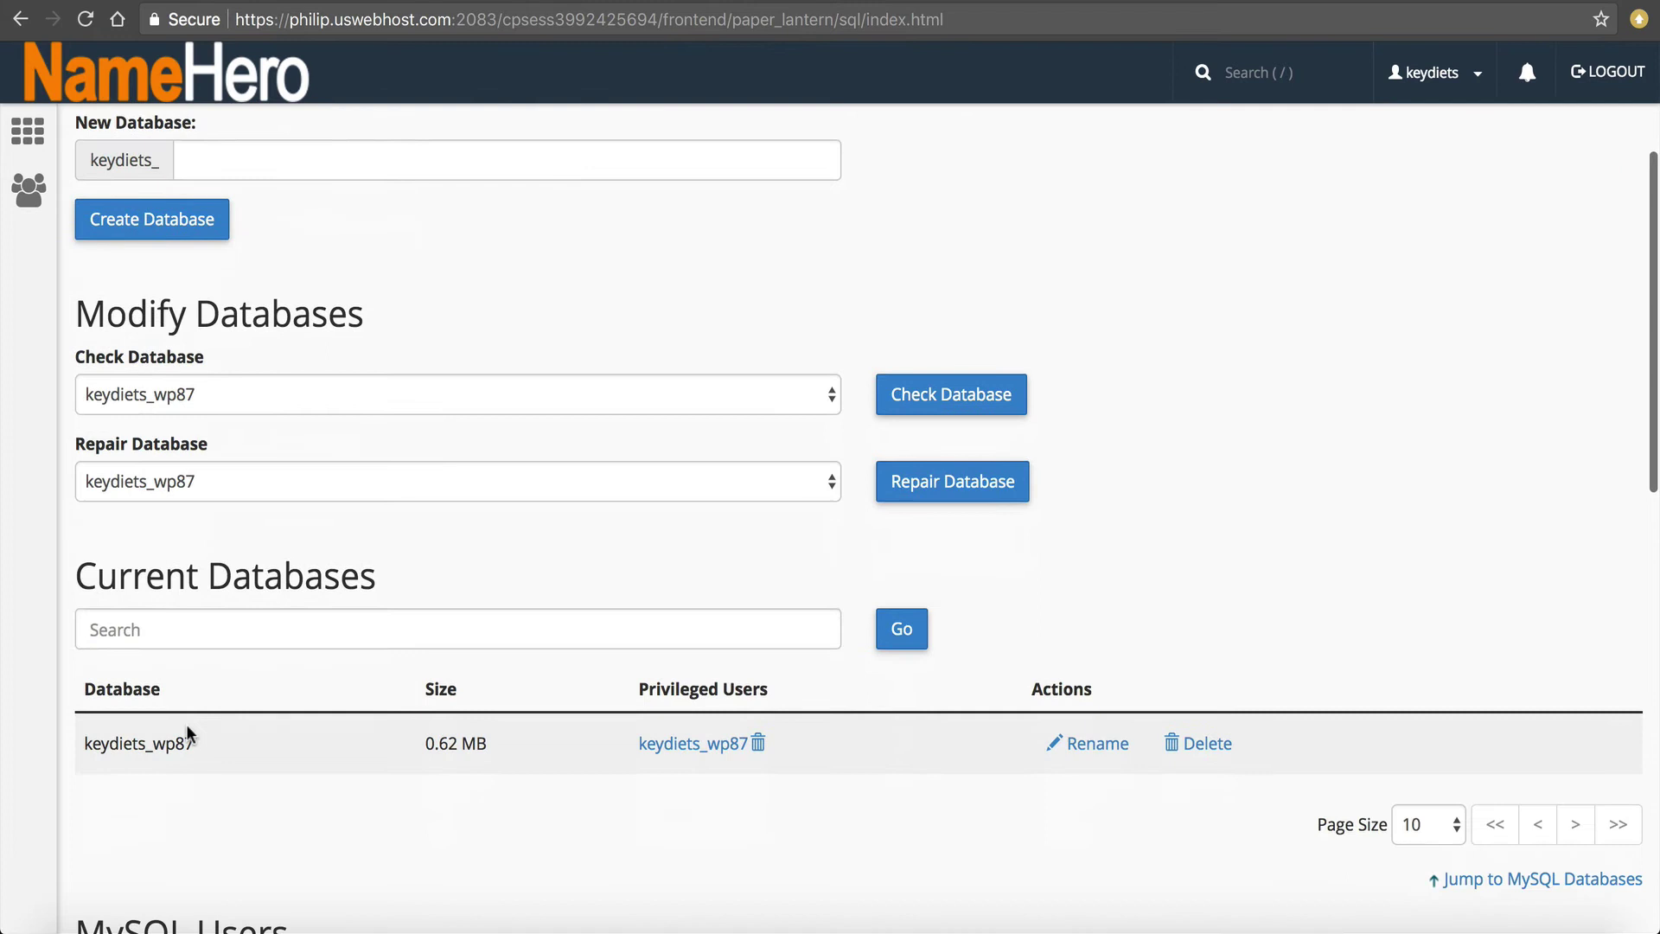
left_click_drag(197, 742, 79, 743)
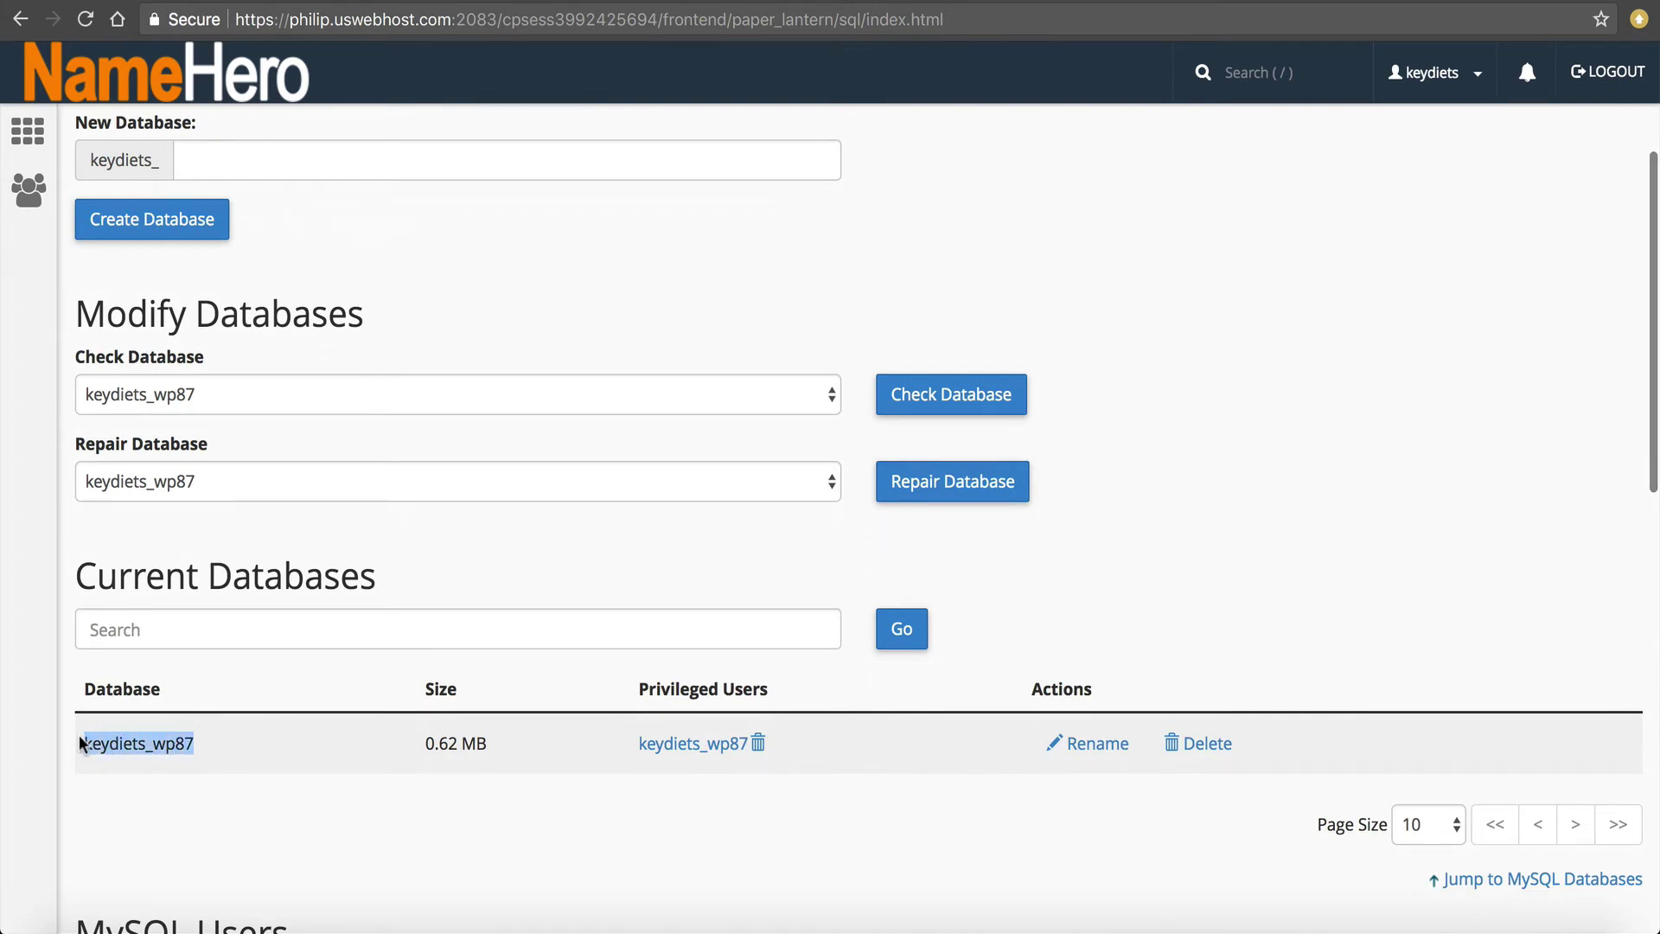
left_click(200, 743)
left_click_drag(198, 743, 154, 742)
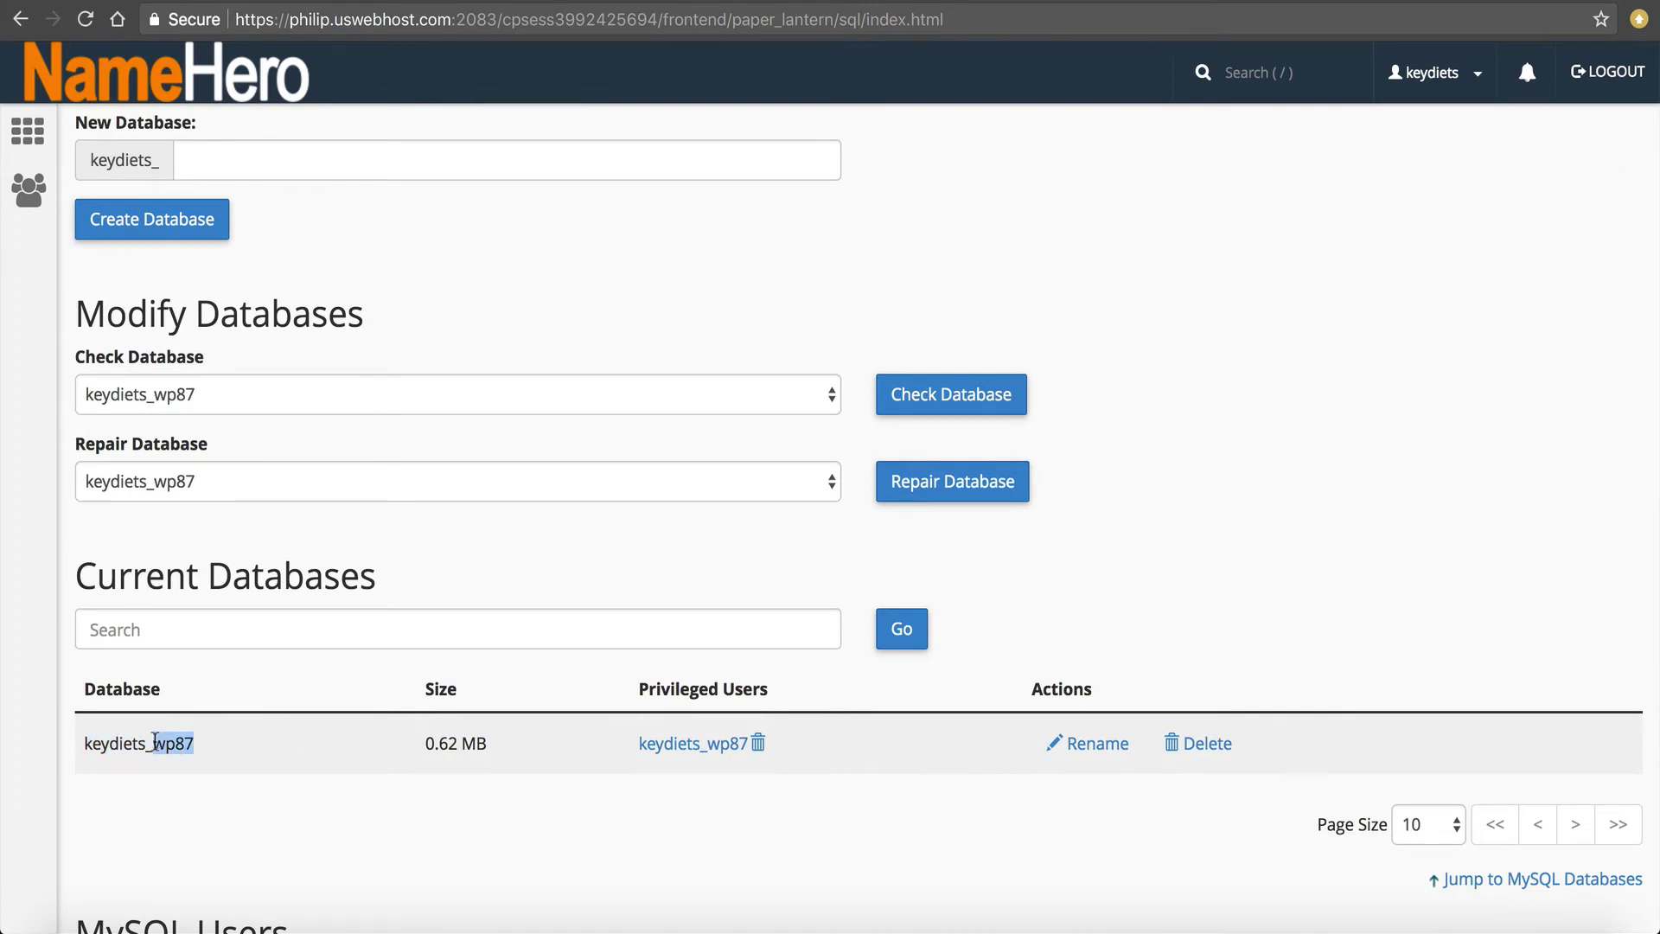
key("ctrl+Tab")
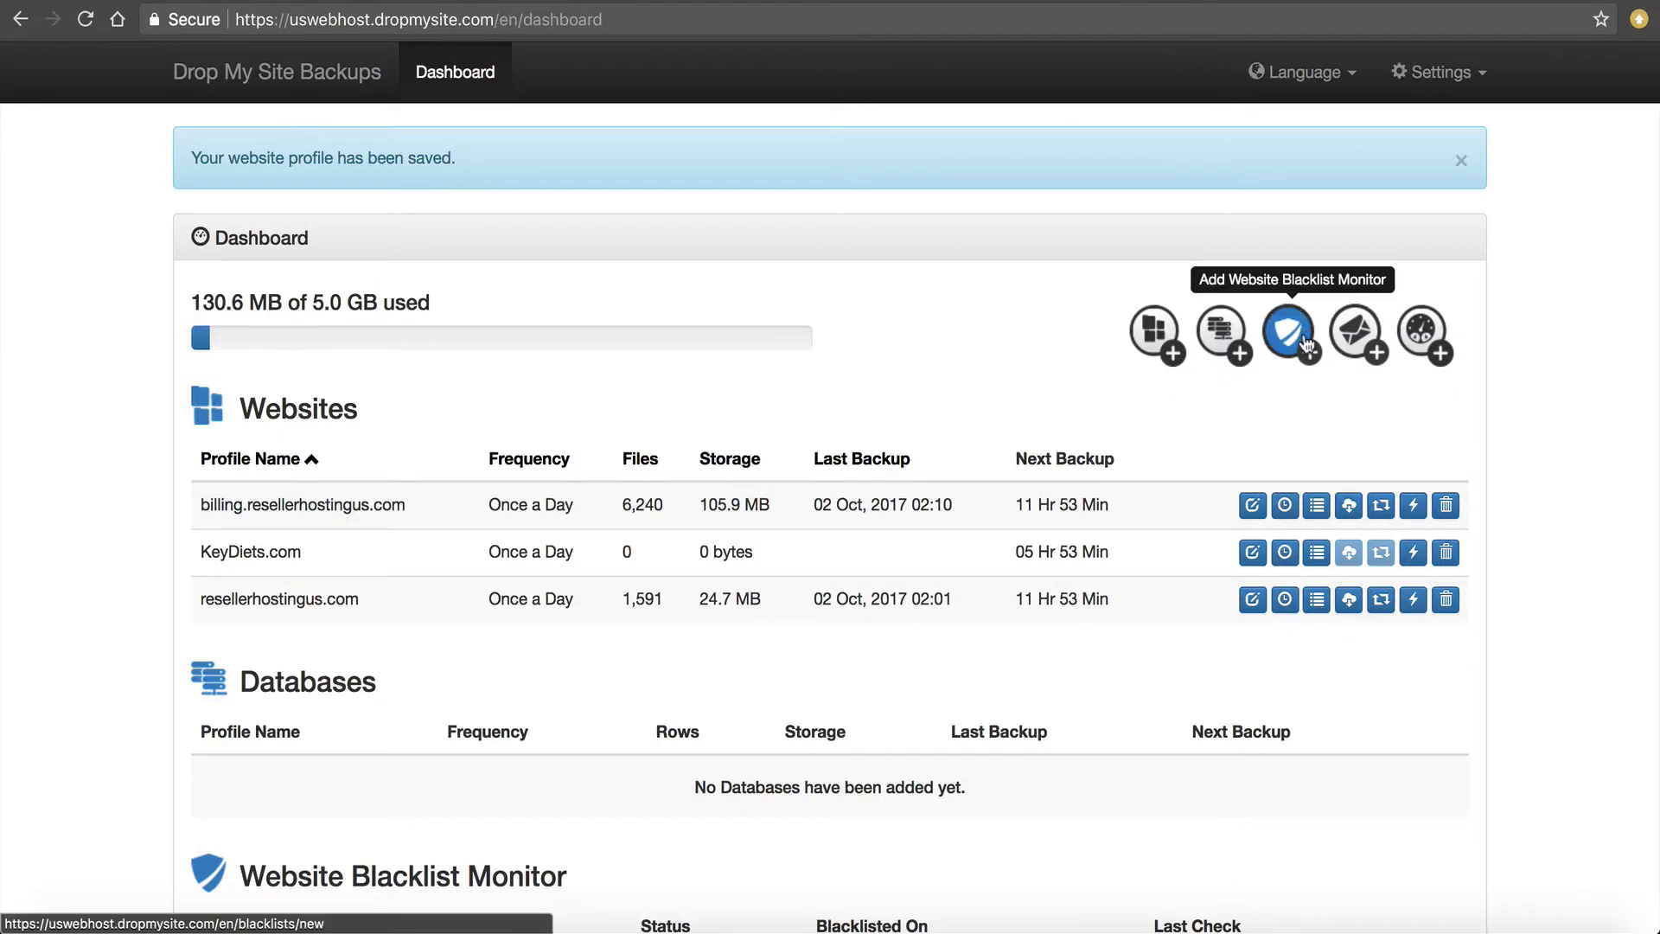
Add a new database backup with type MySQL on port 3306.
left_click(1217, 341)
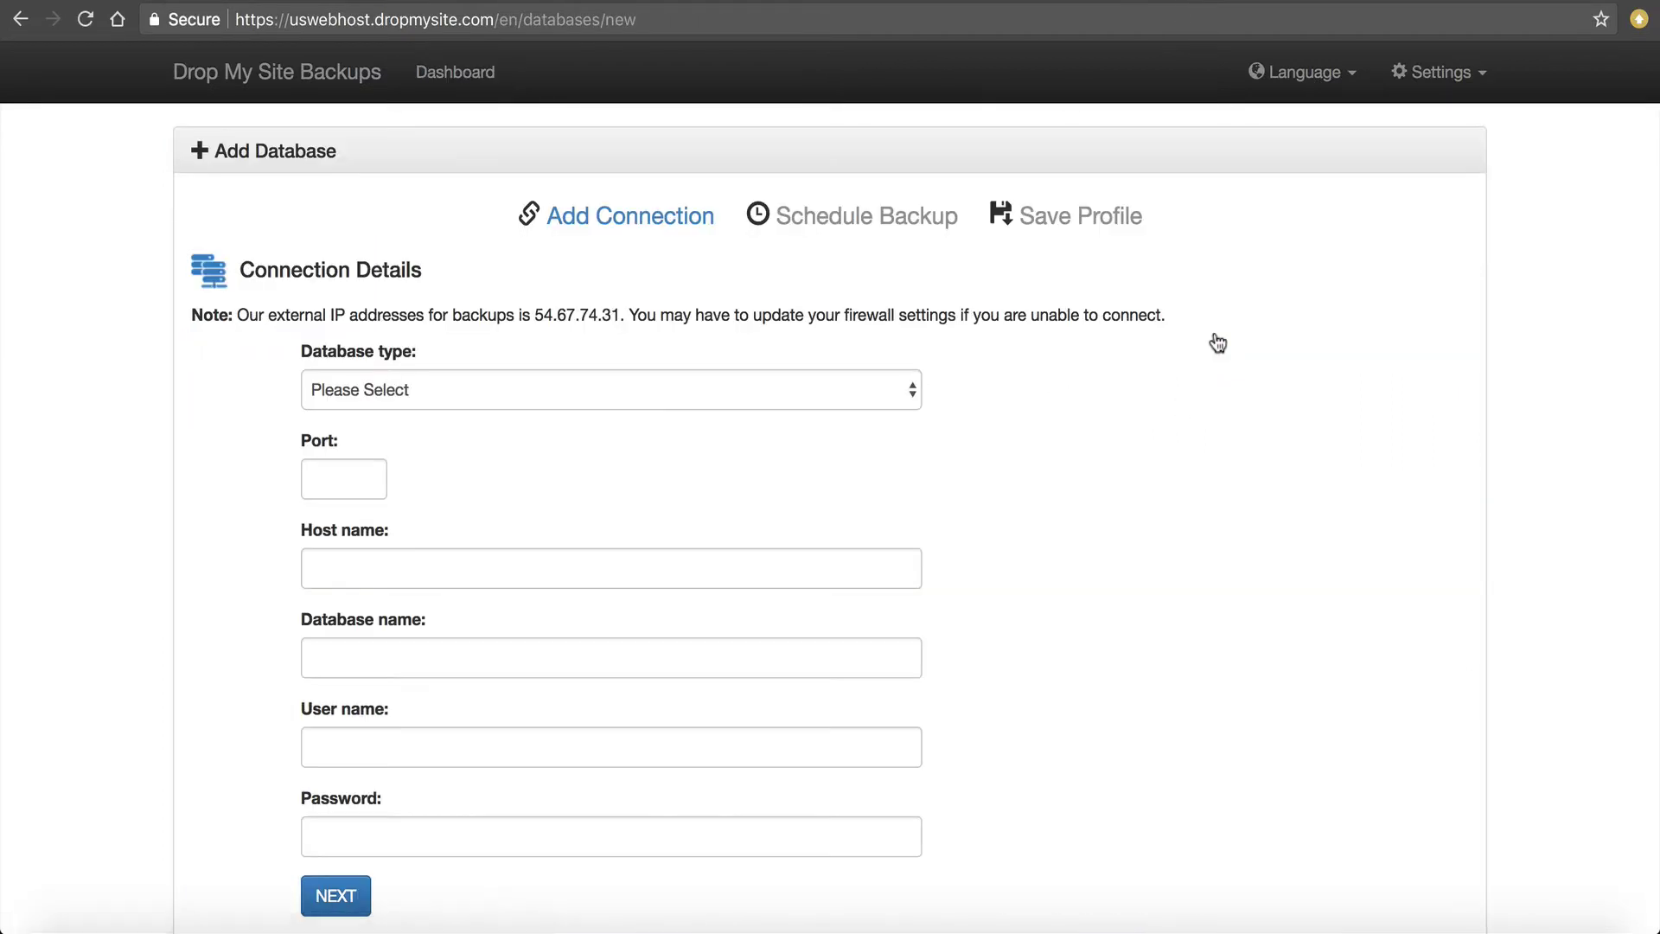
left_click(344, 389)
left_click(335, 410)
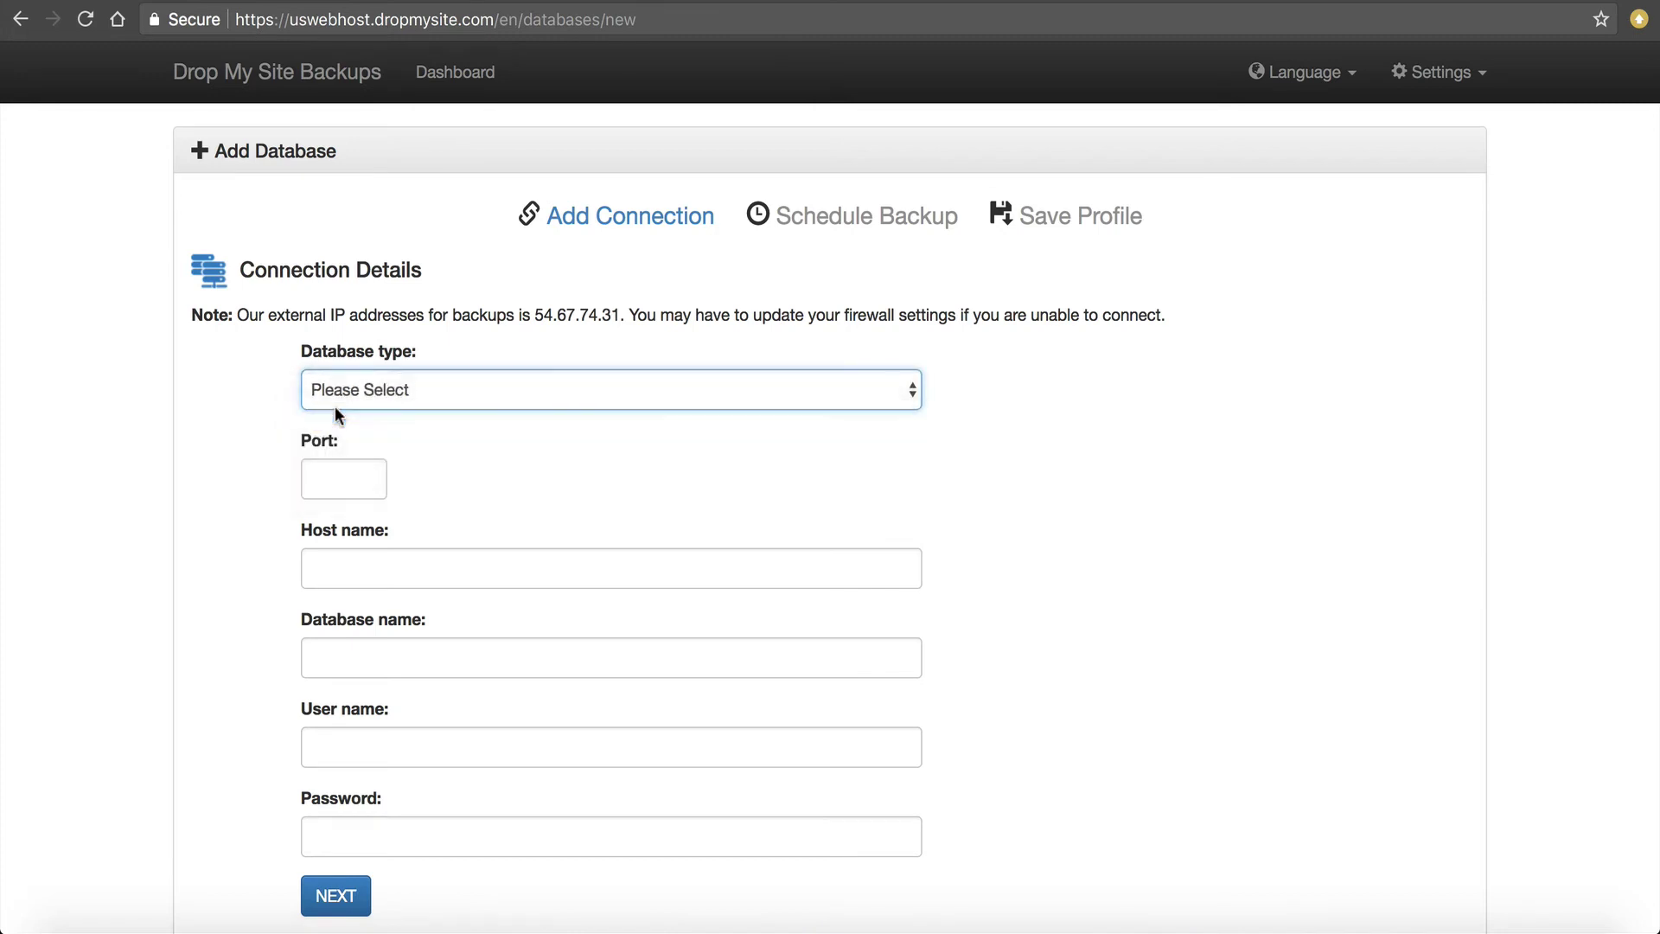
left_click(322, 475)
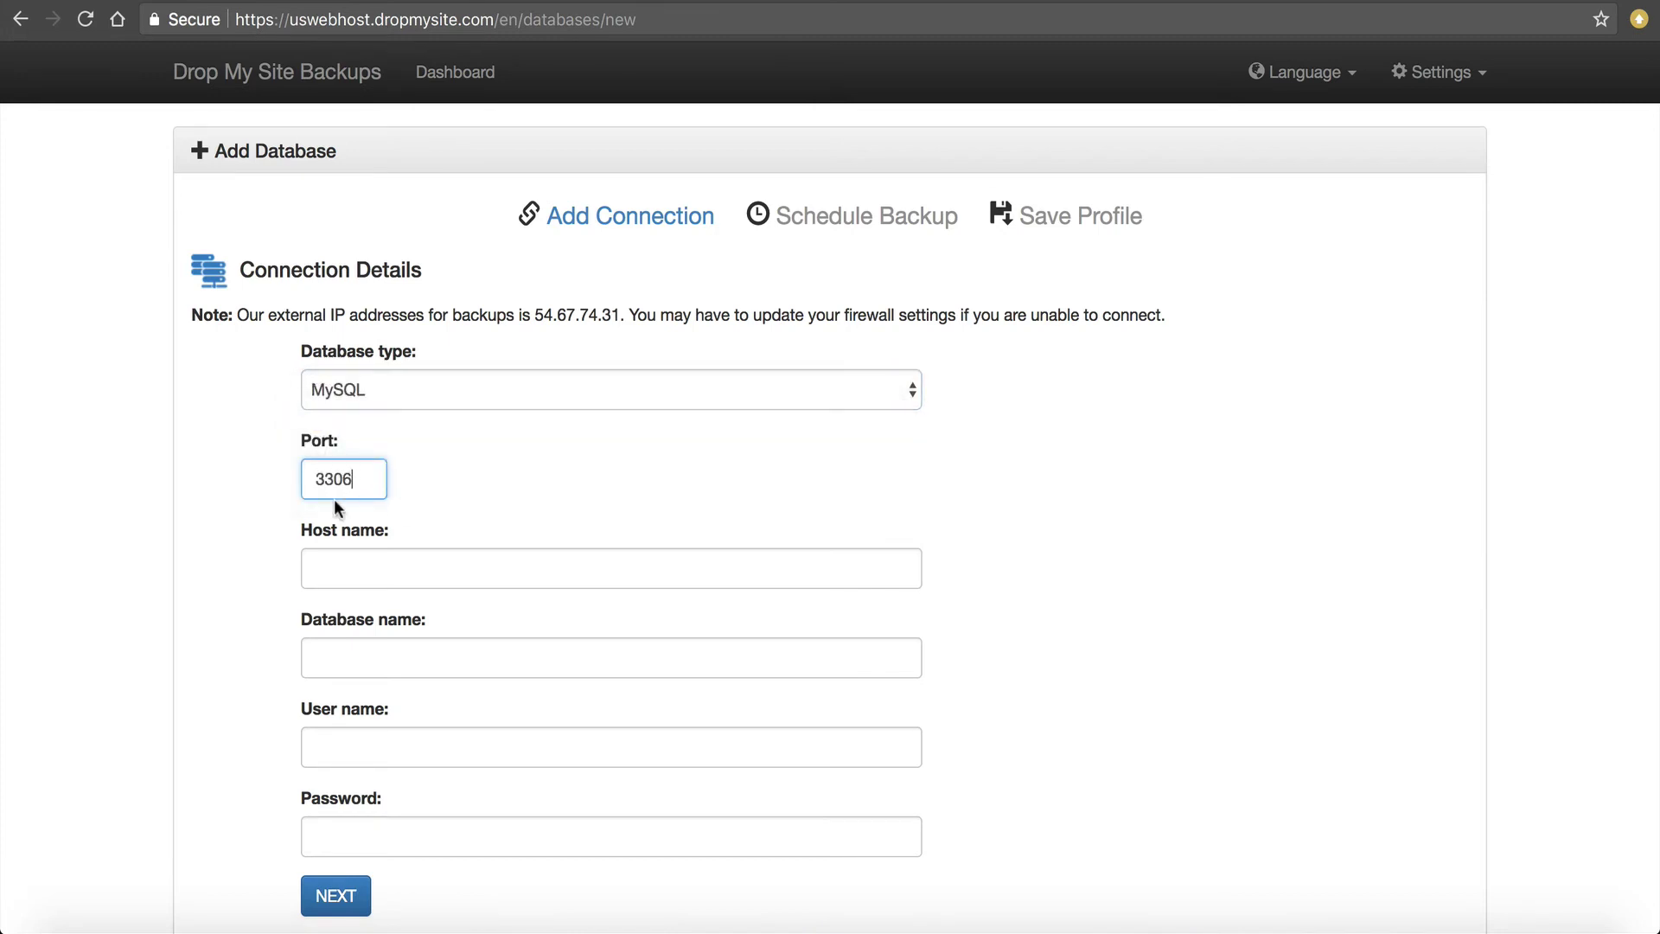
Enter philip.uswebhost.com as the database host name.
left_click(709, 5)
left_click_drag(290, 19, 414, 29)
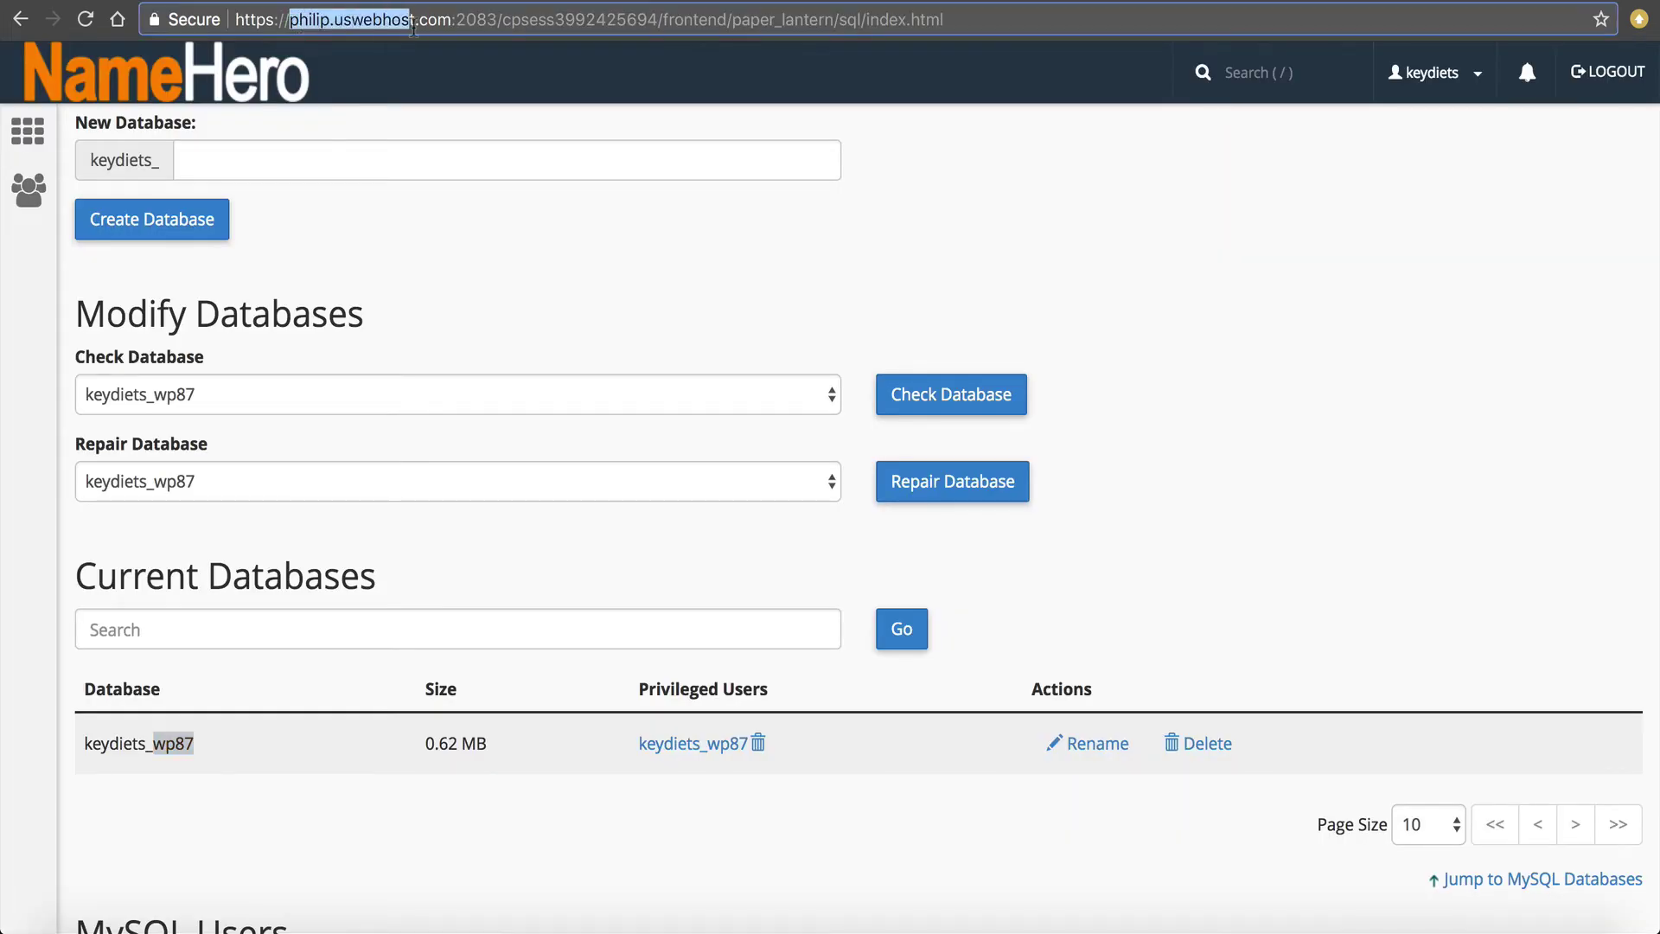
key("ctrl+Tab")
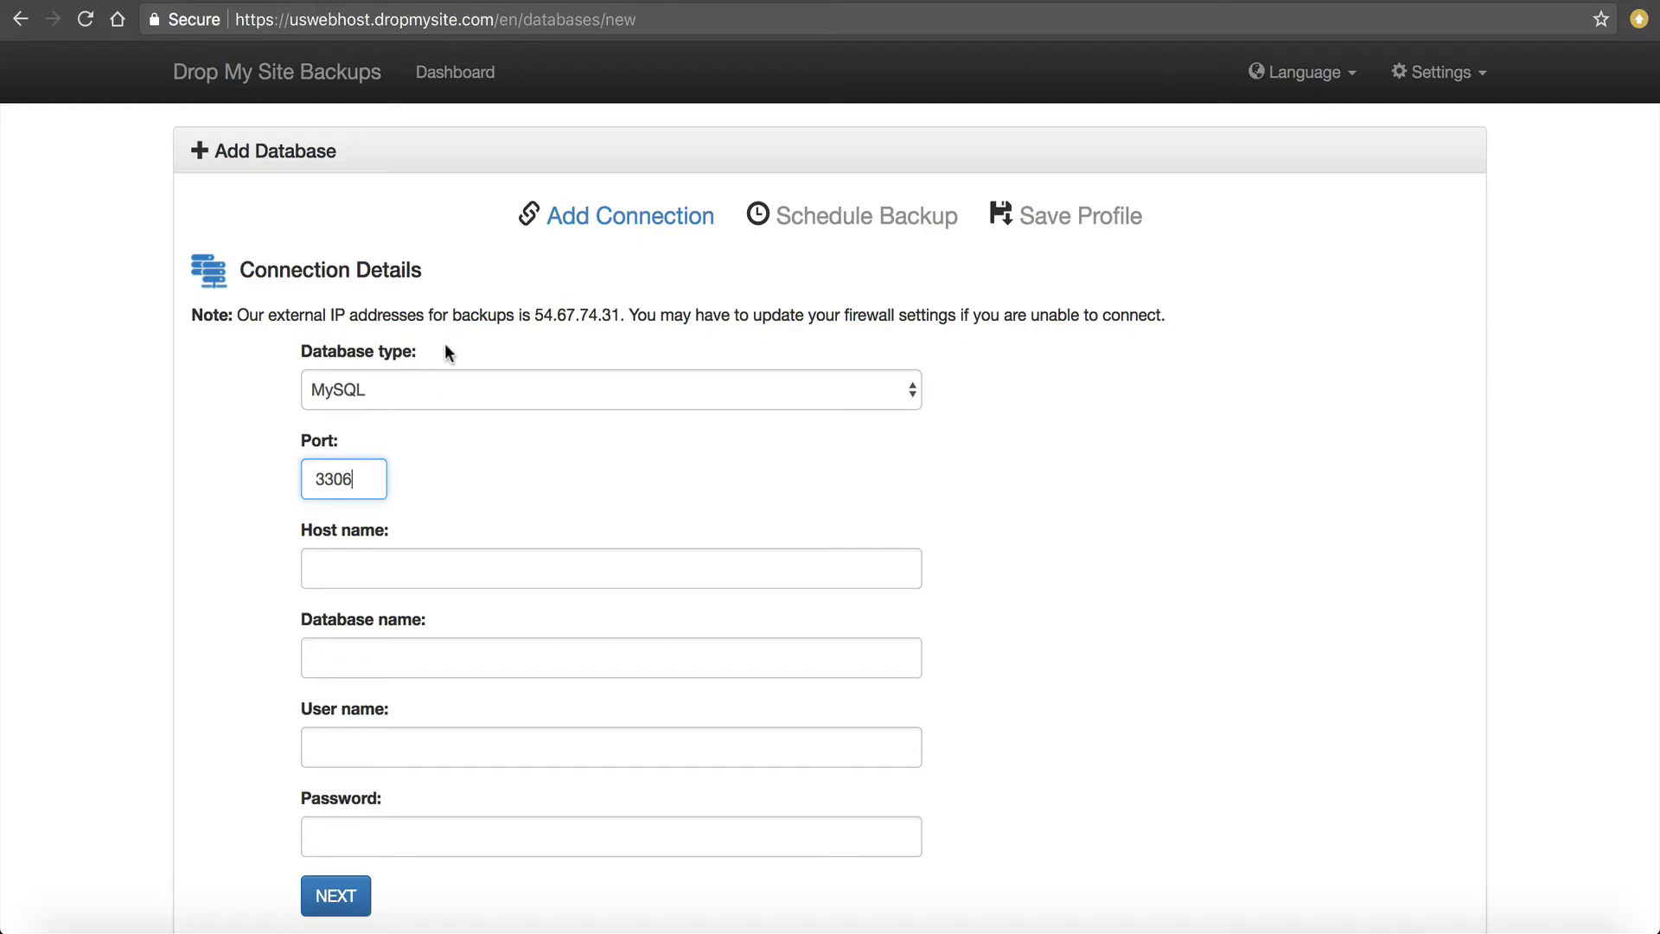
left_click(358, 563)
type("phi")
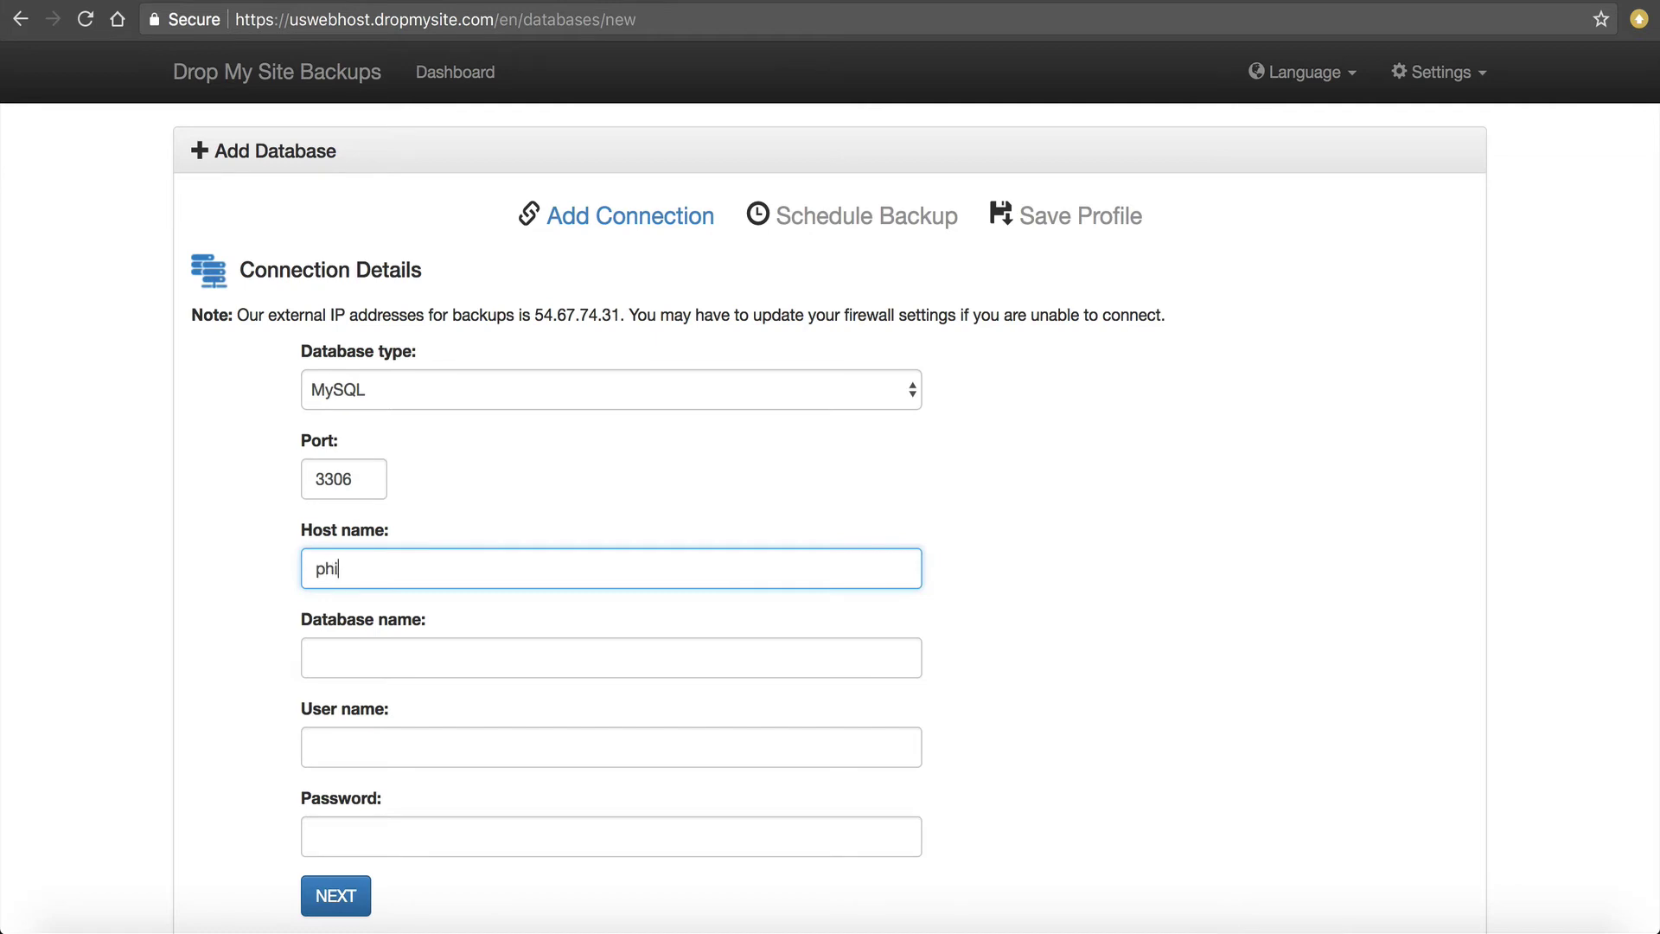
type("lip.uswebhost.com")
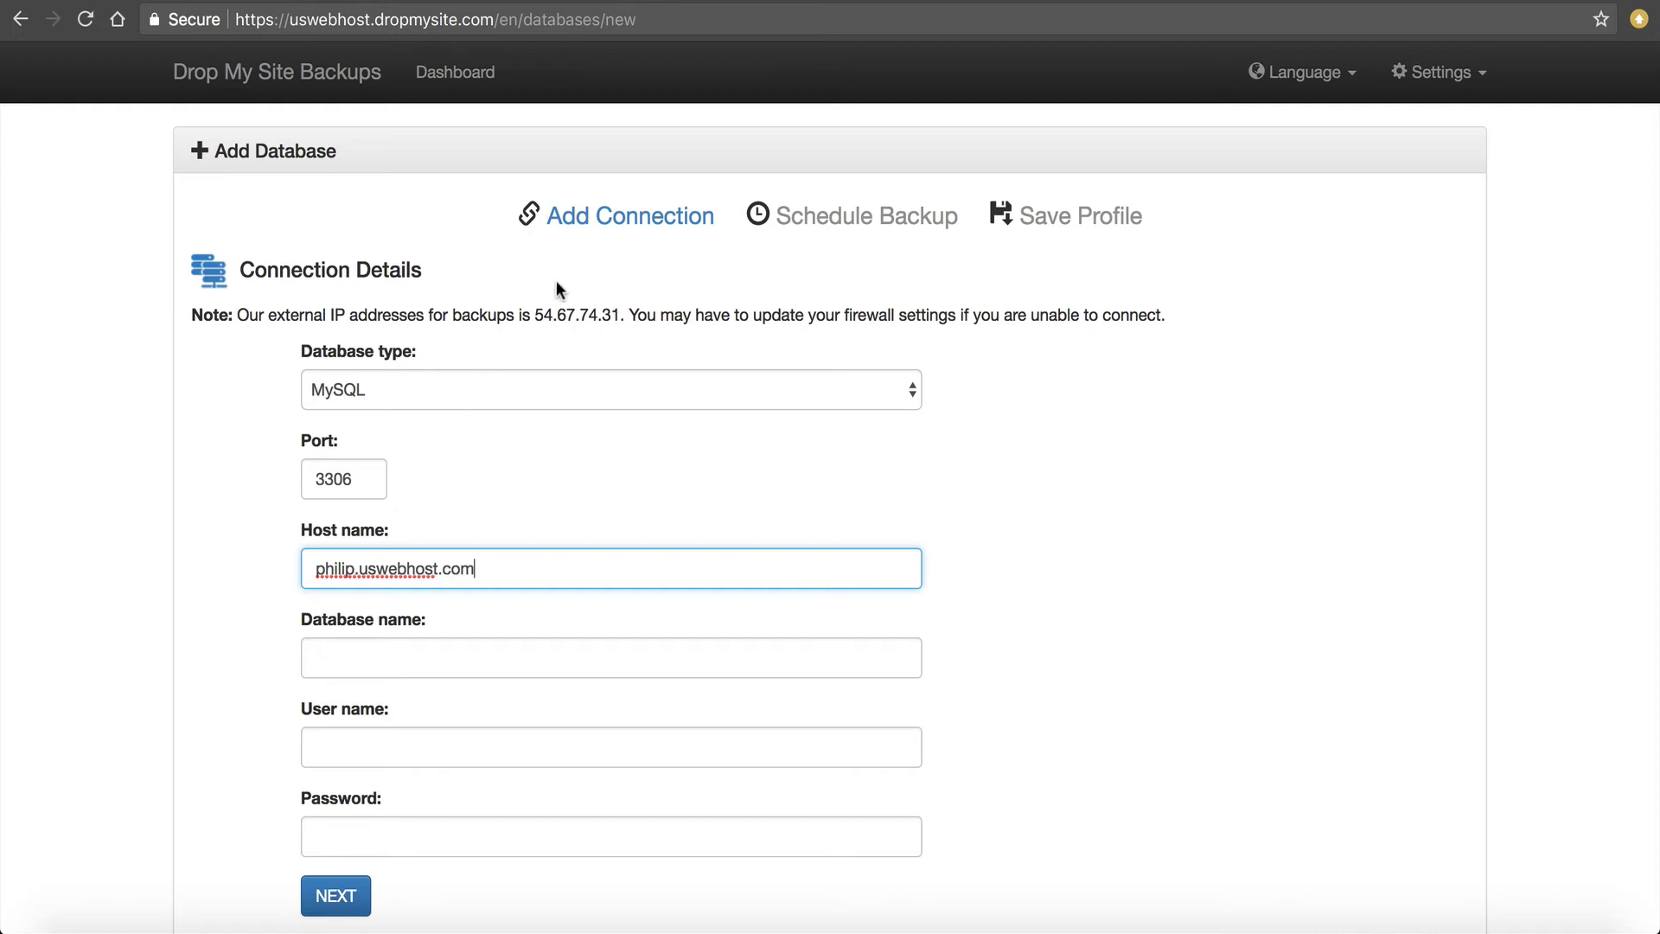
left_click_drag(534, 314, 619, 317)
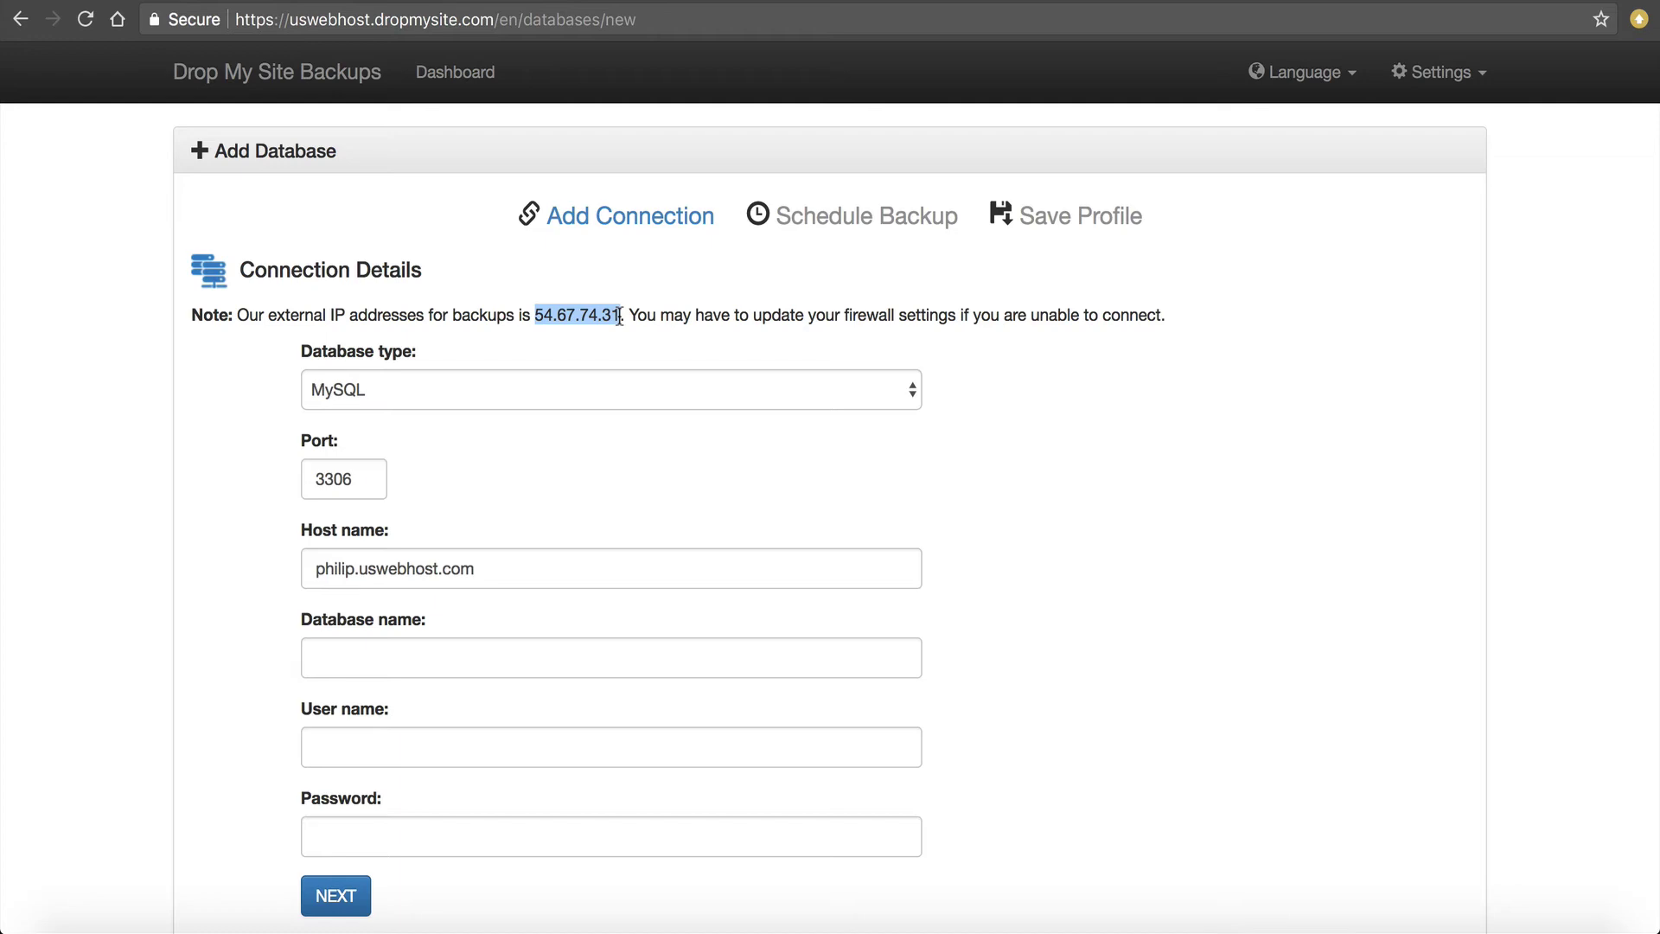
Add the backup service IP 54.67.74.31 as an allowed Remote MySQL access host in cPanel.
key("super+Tab")
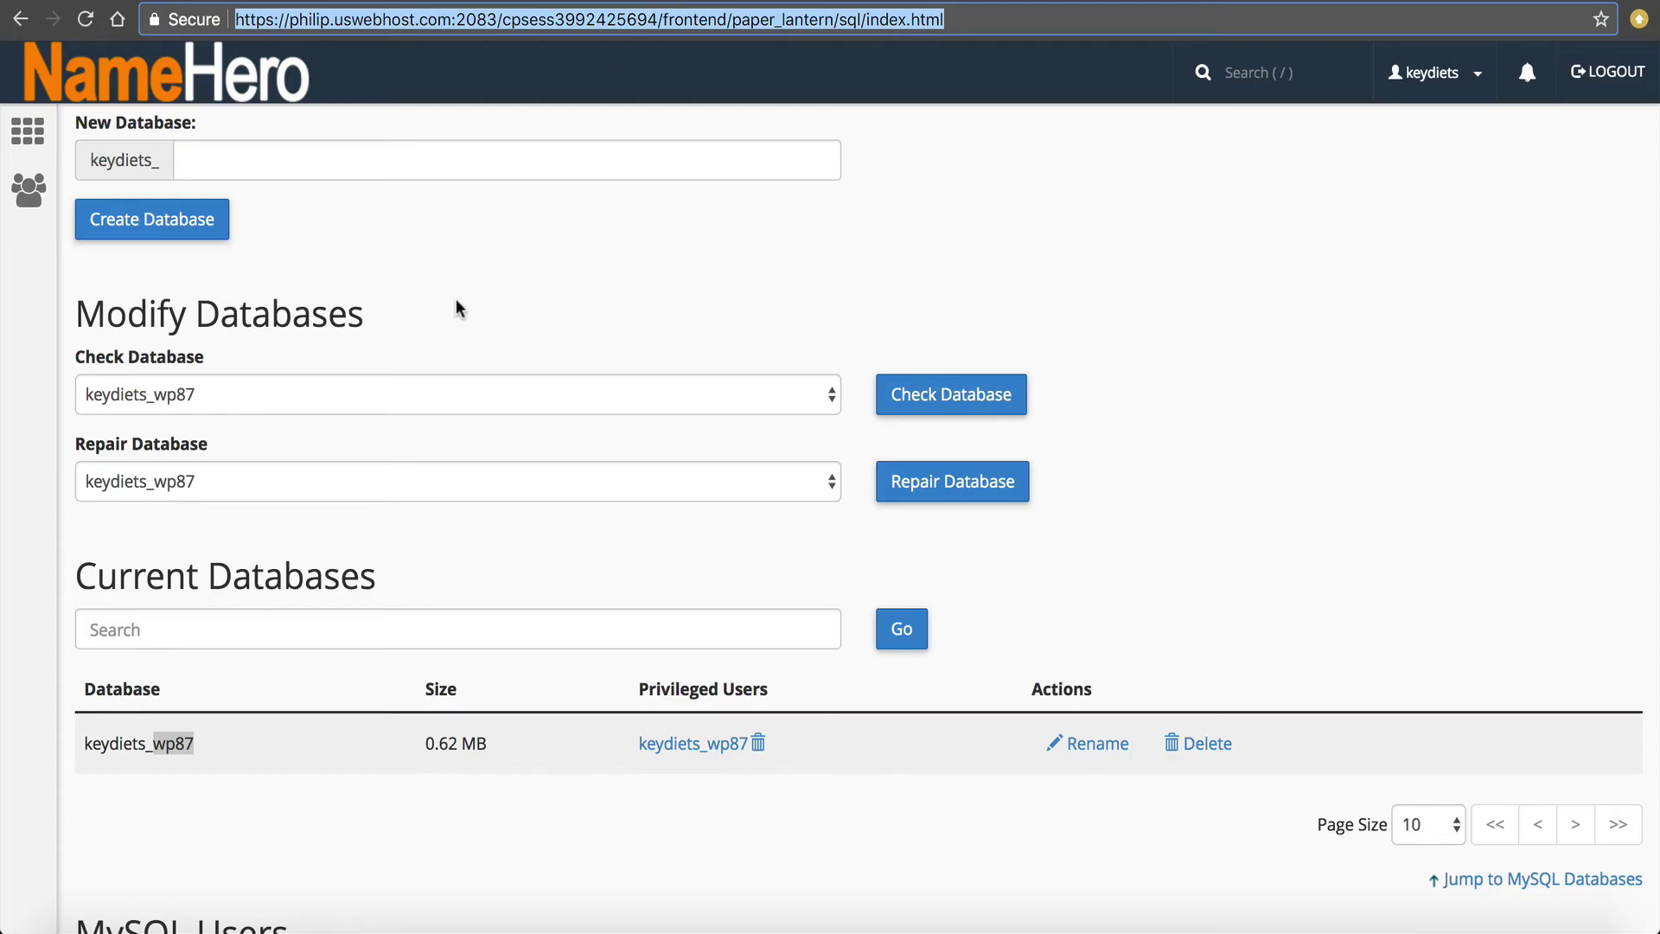
left_click(156, 108)
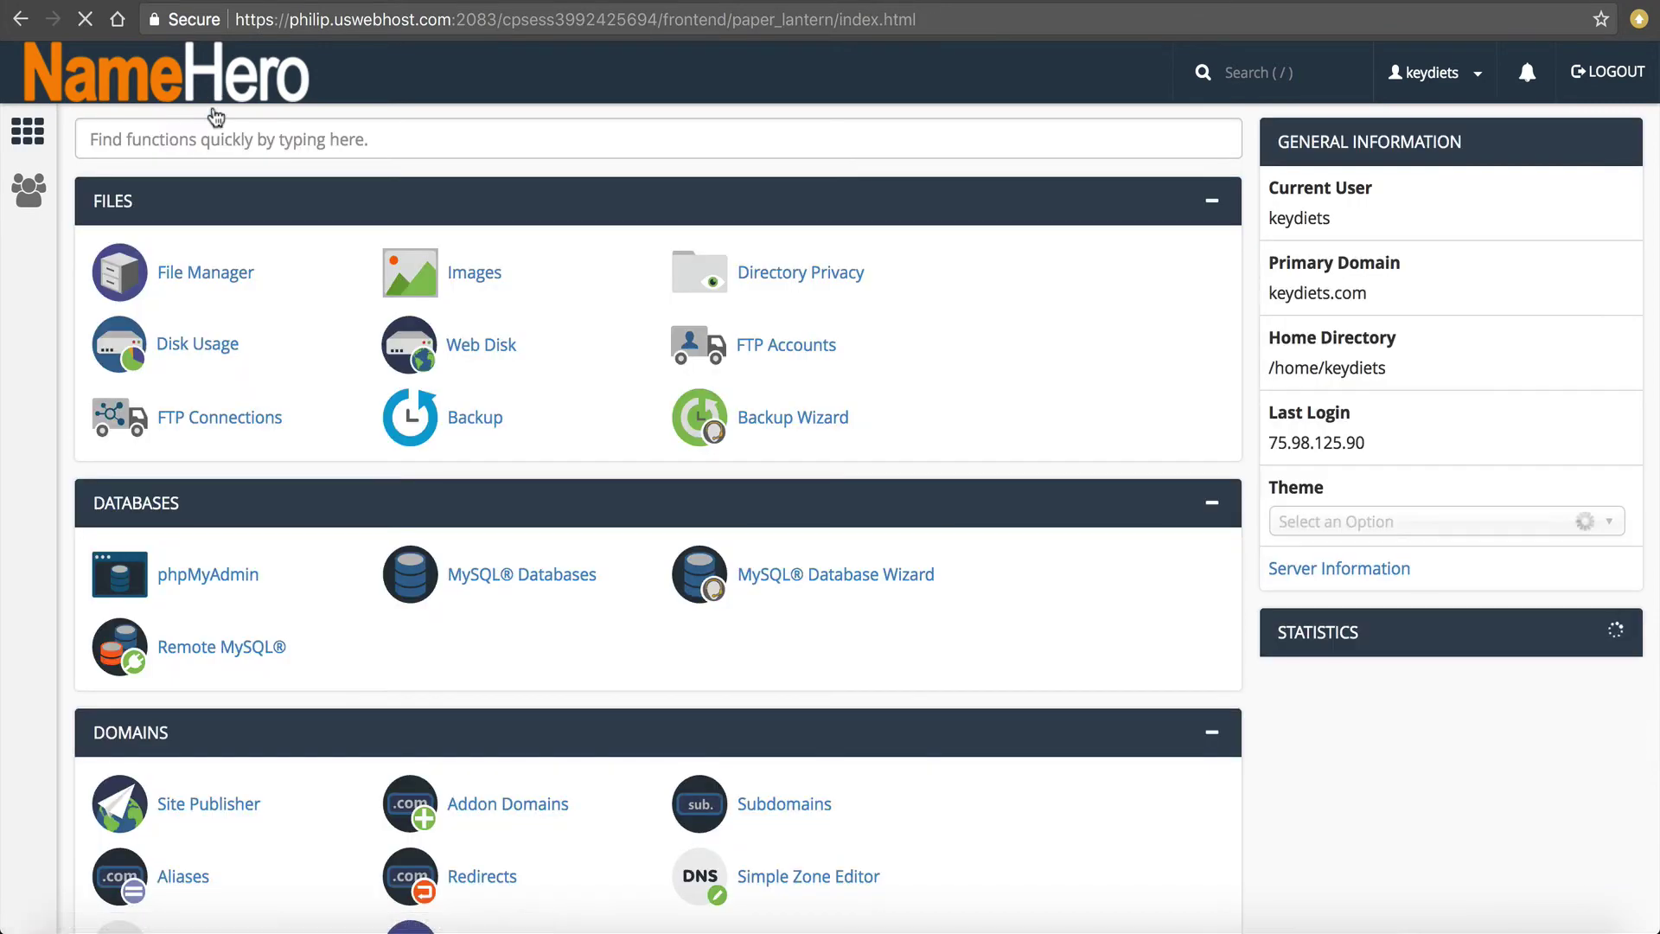
type("mysq")
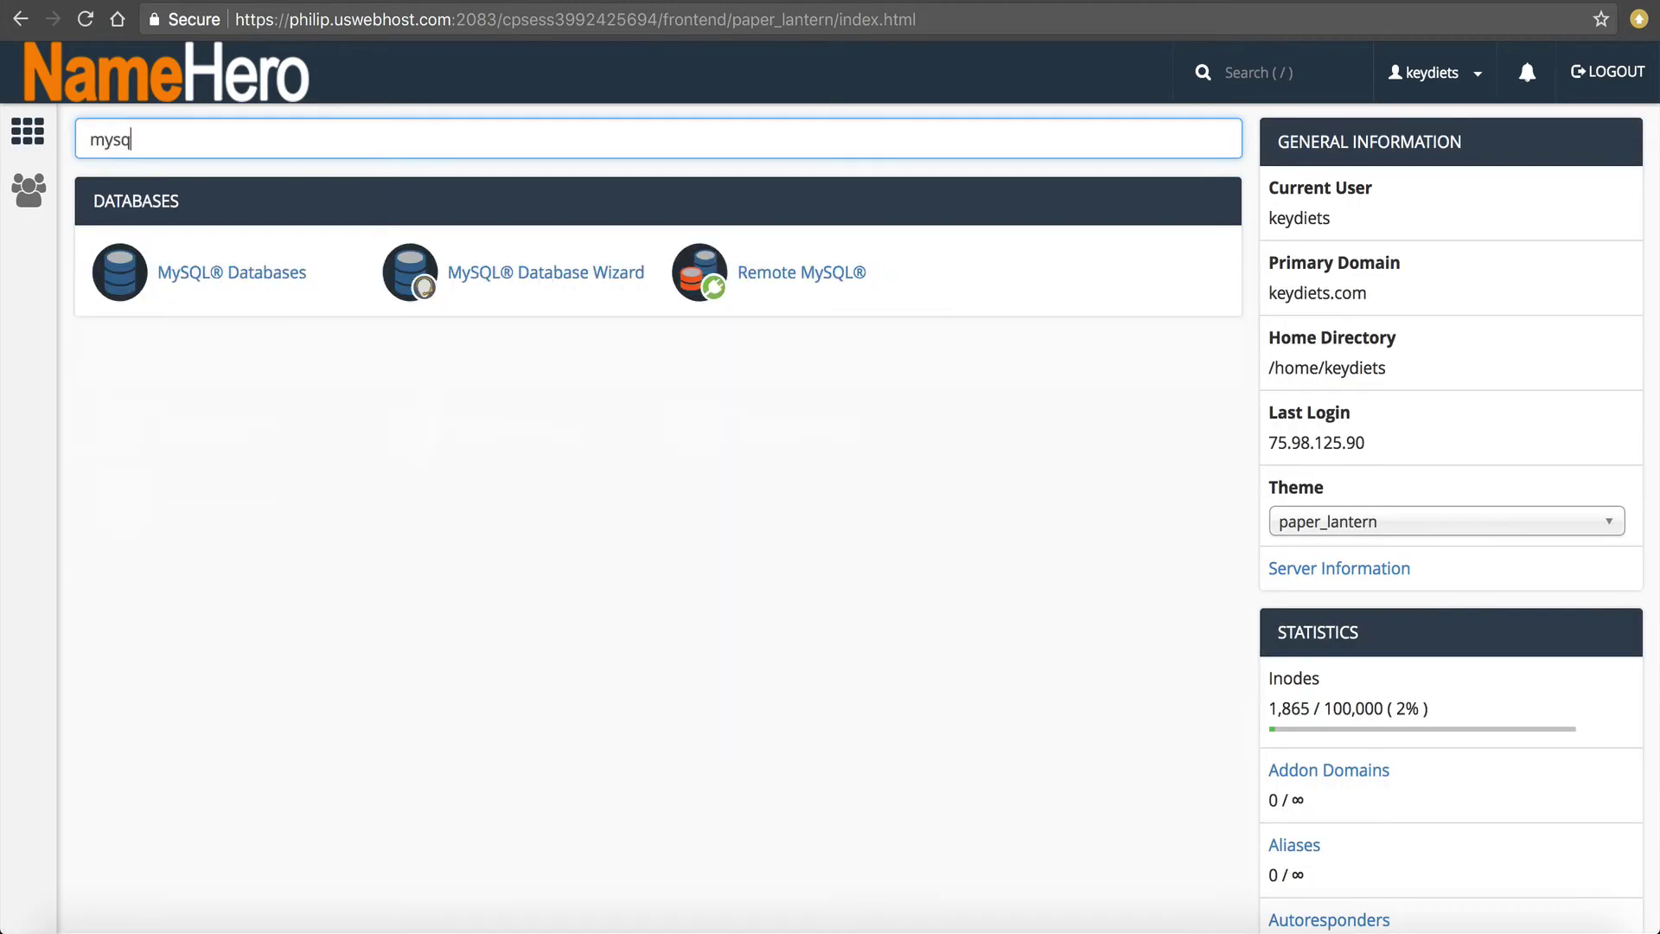
left_click(168, 273)
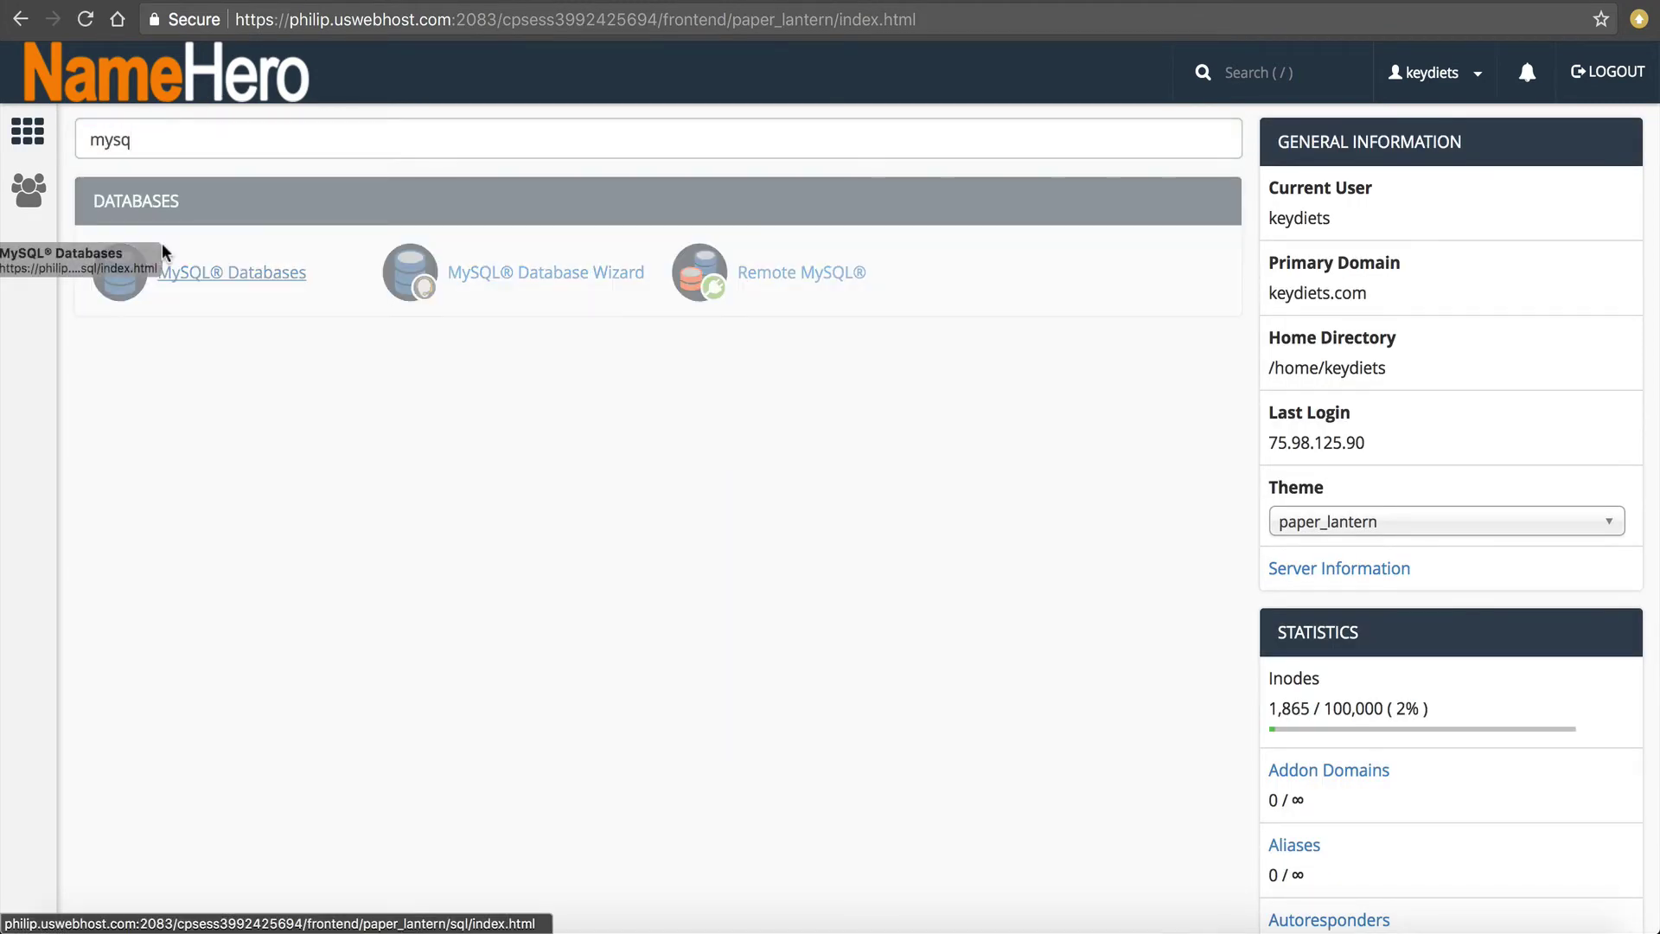
left_click(711, 300)
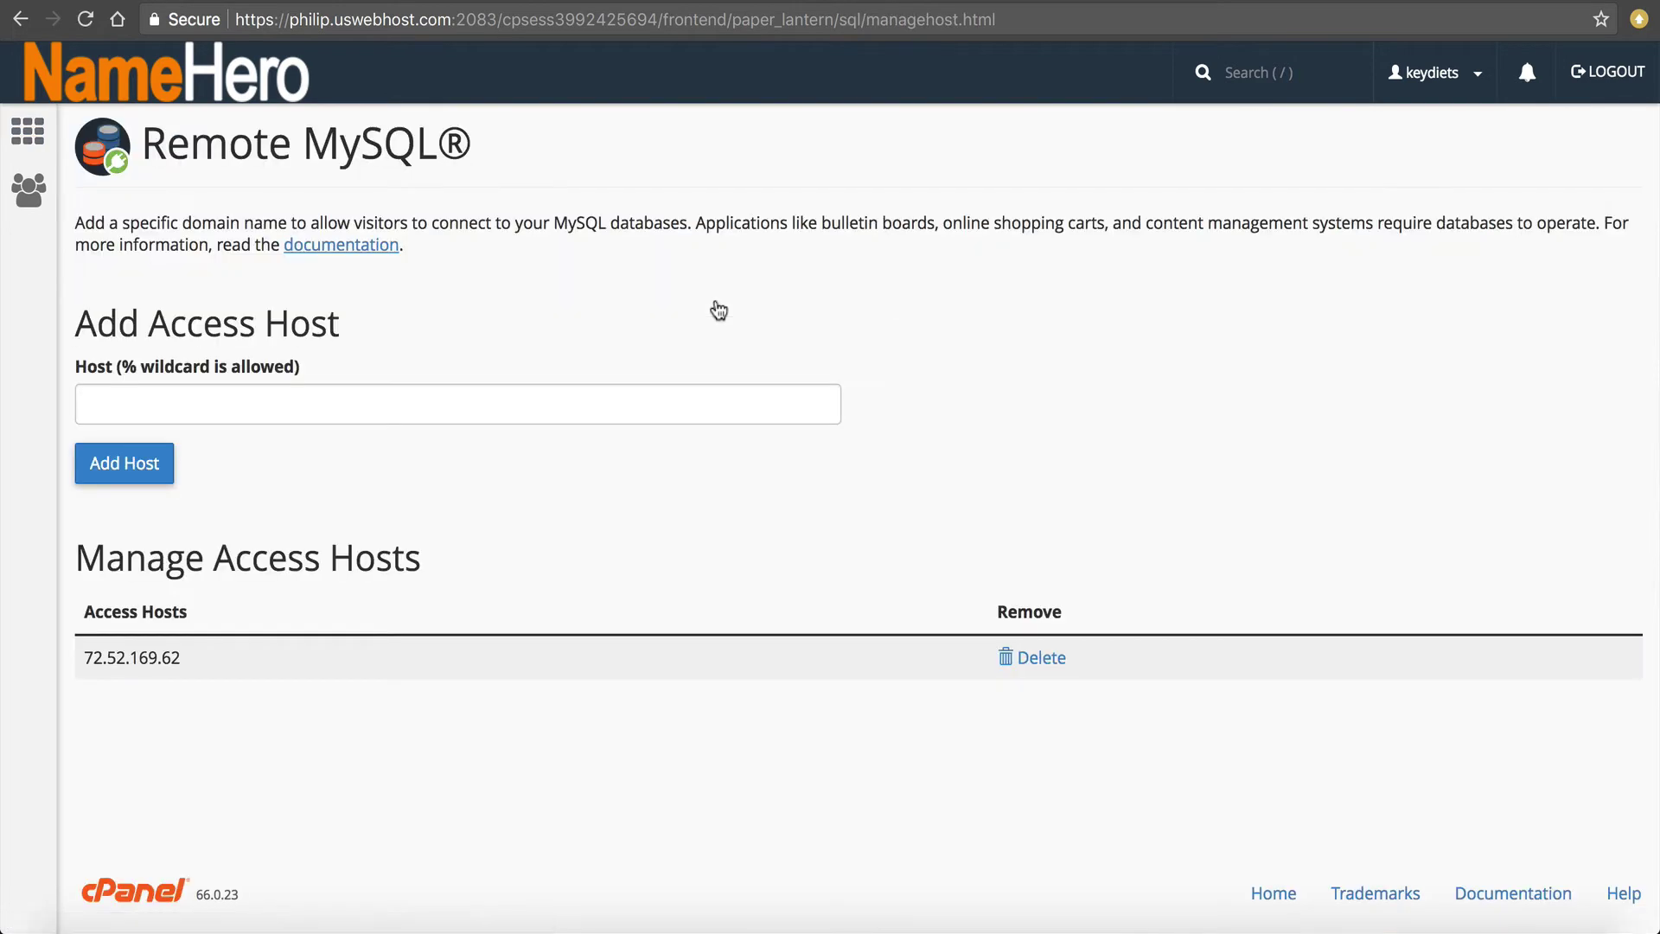
left_click(265, 403)
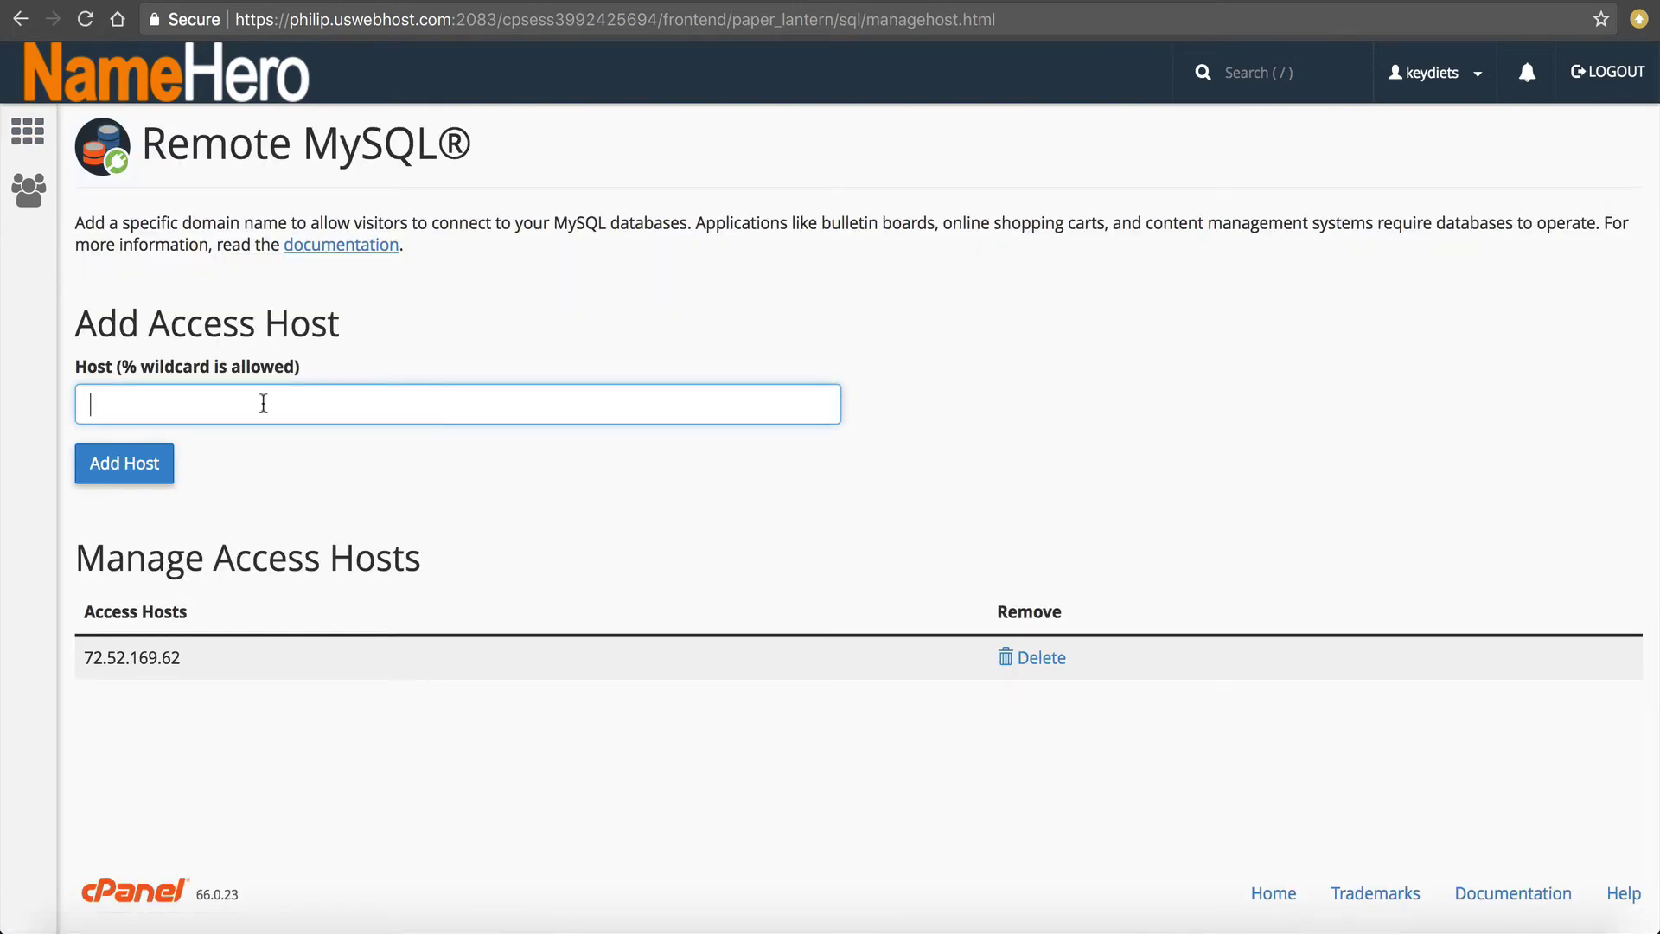
type("54.67.74.31")
left_click(132, 466)
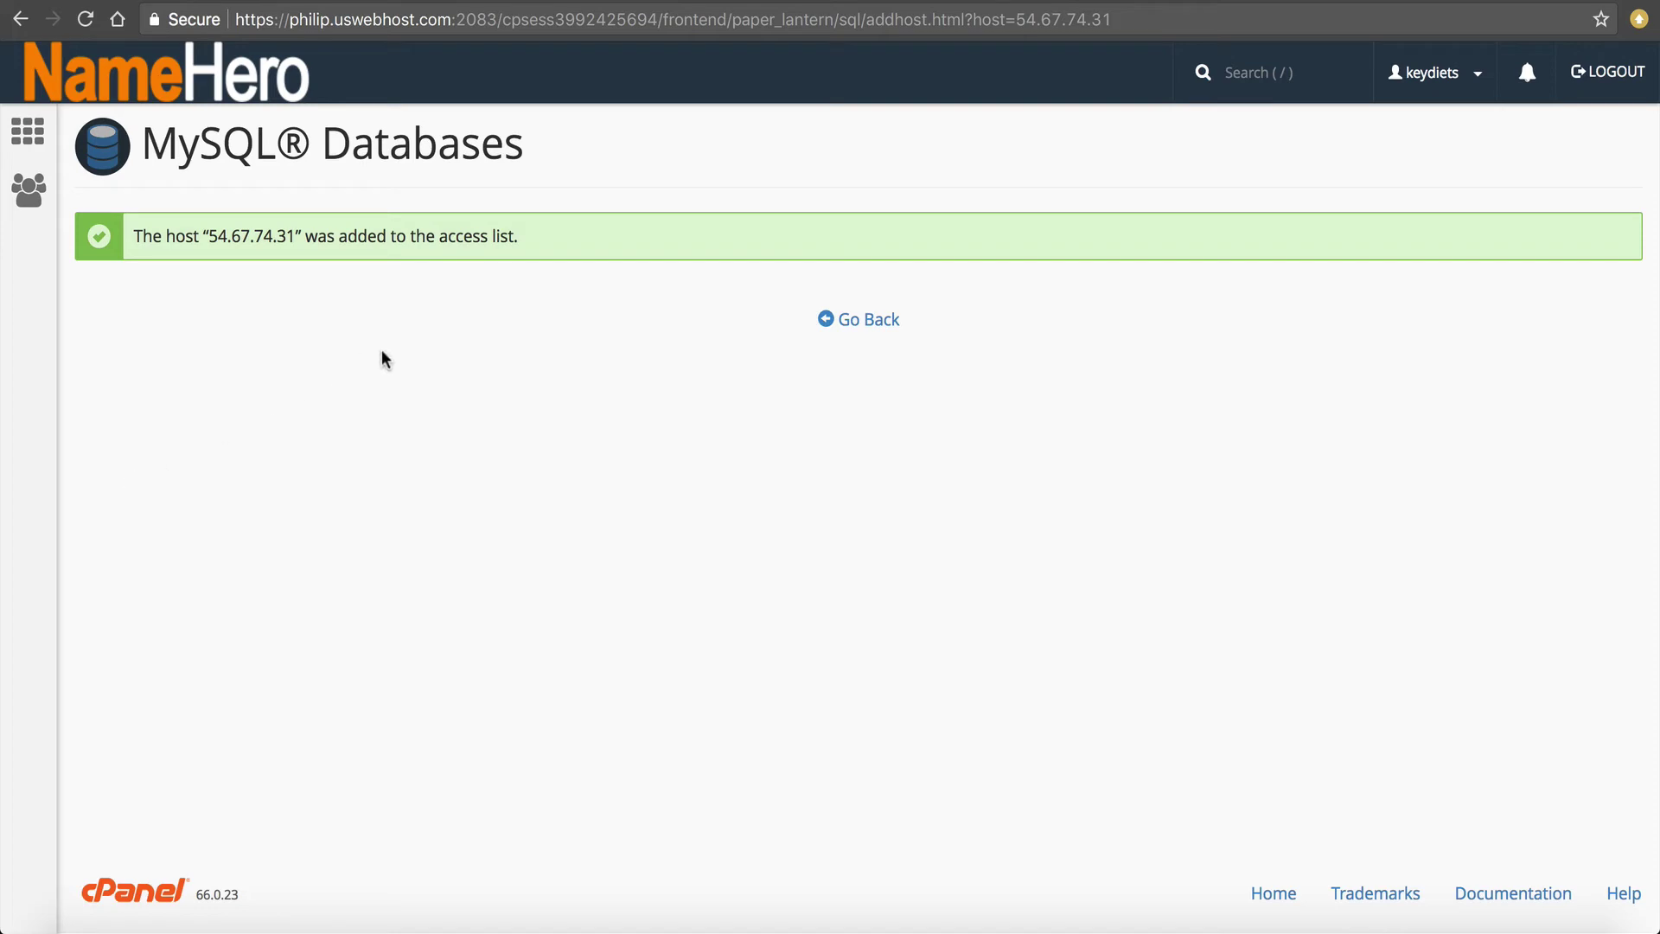
left_click(875, 319)
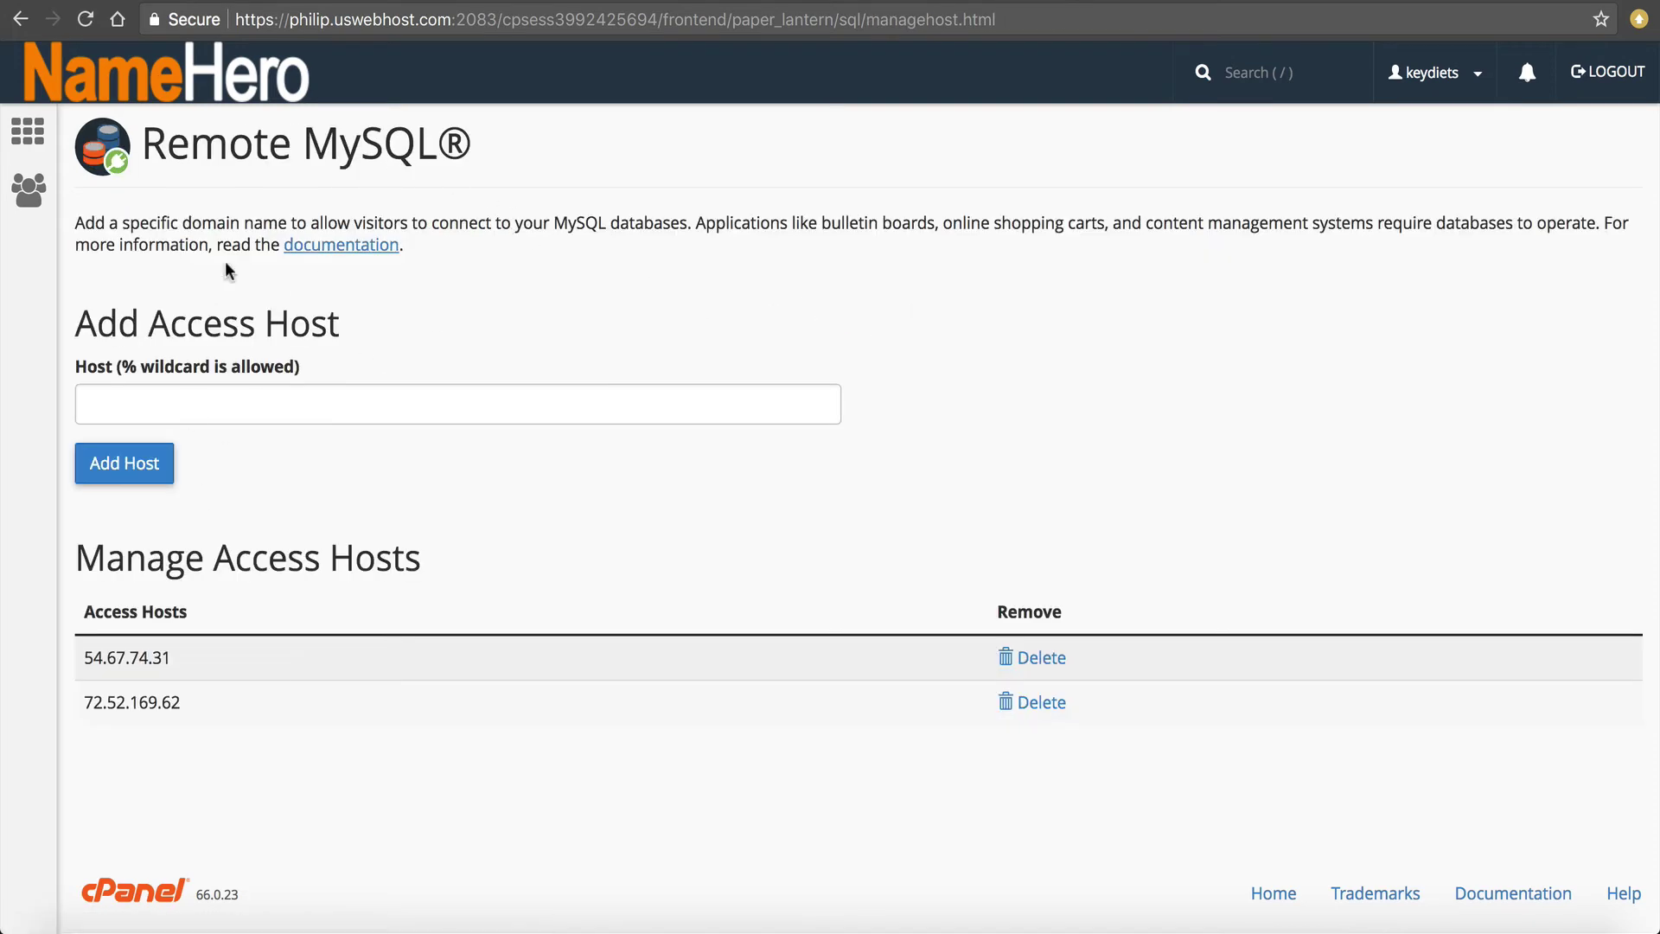
Search cPanel for 'mysql', open MySQL Databases and scroll down to the users section.
left_click(121, 130)
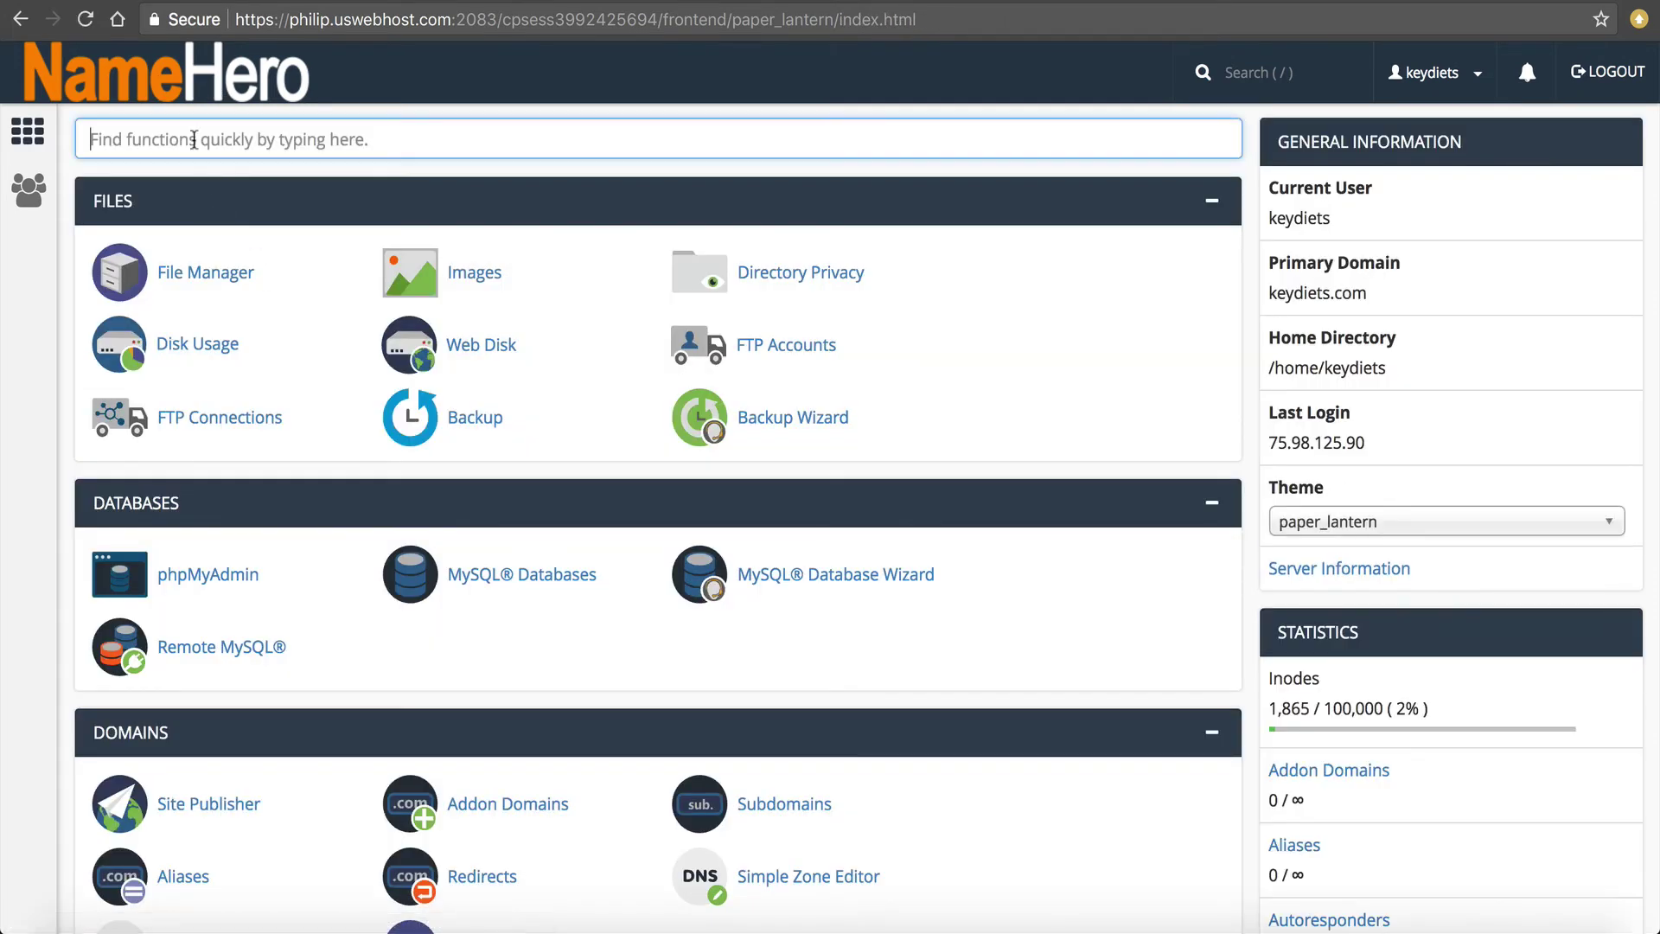
type("myq")
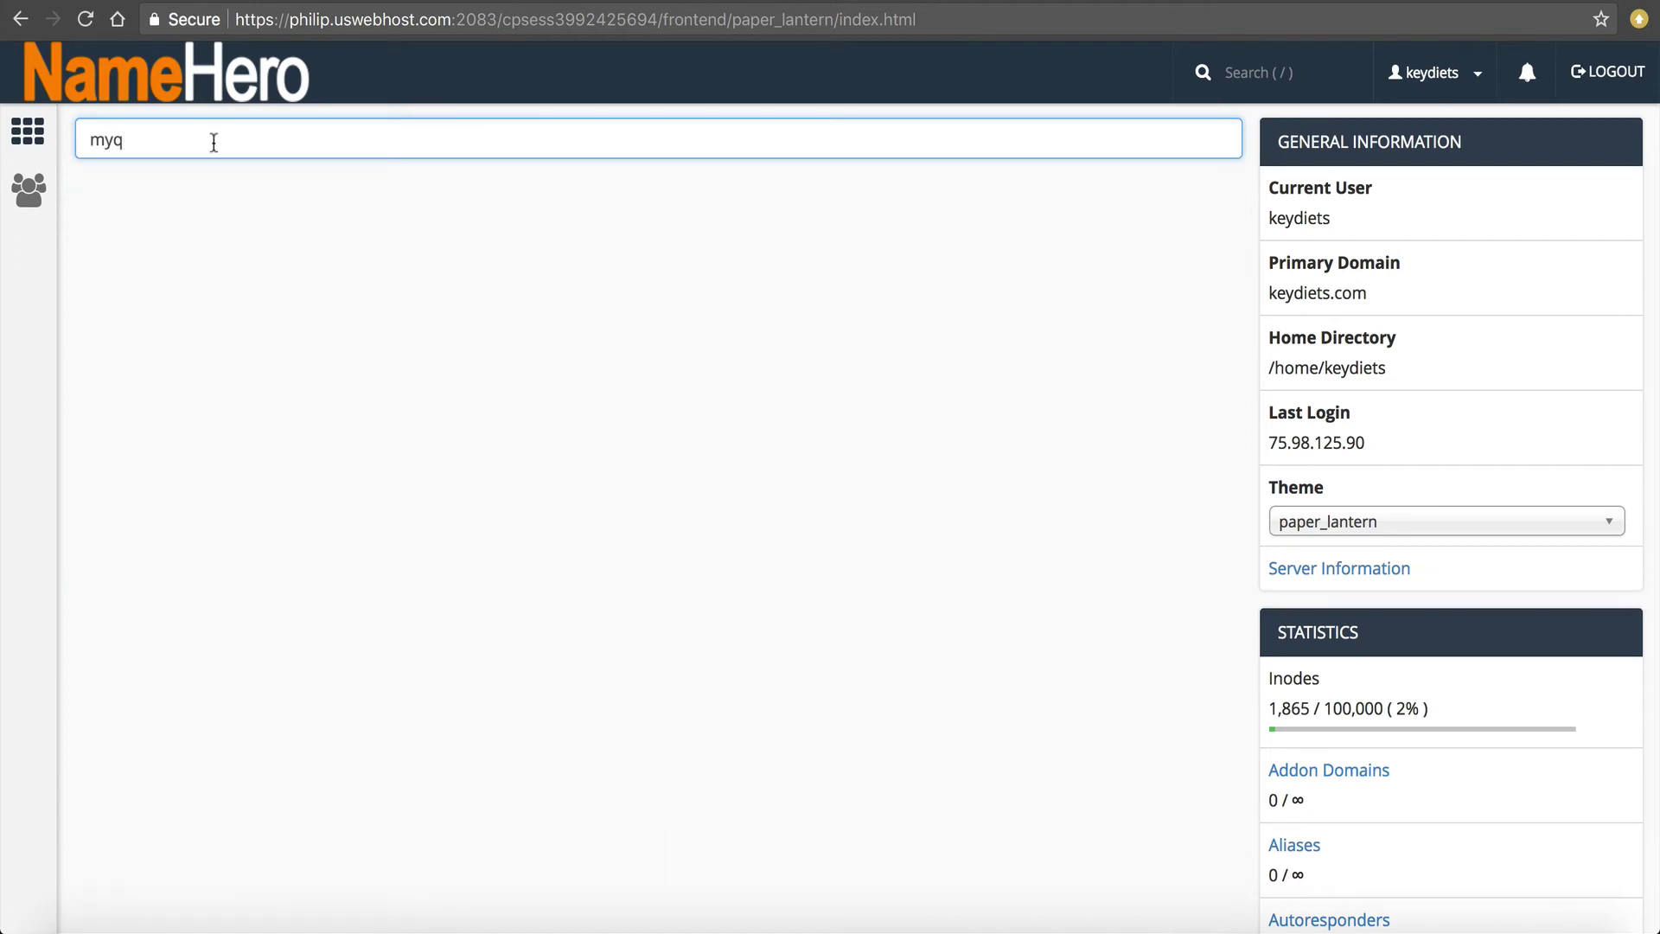
key("BackSpace")
type("s")
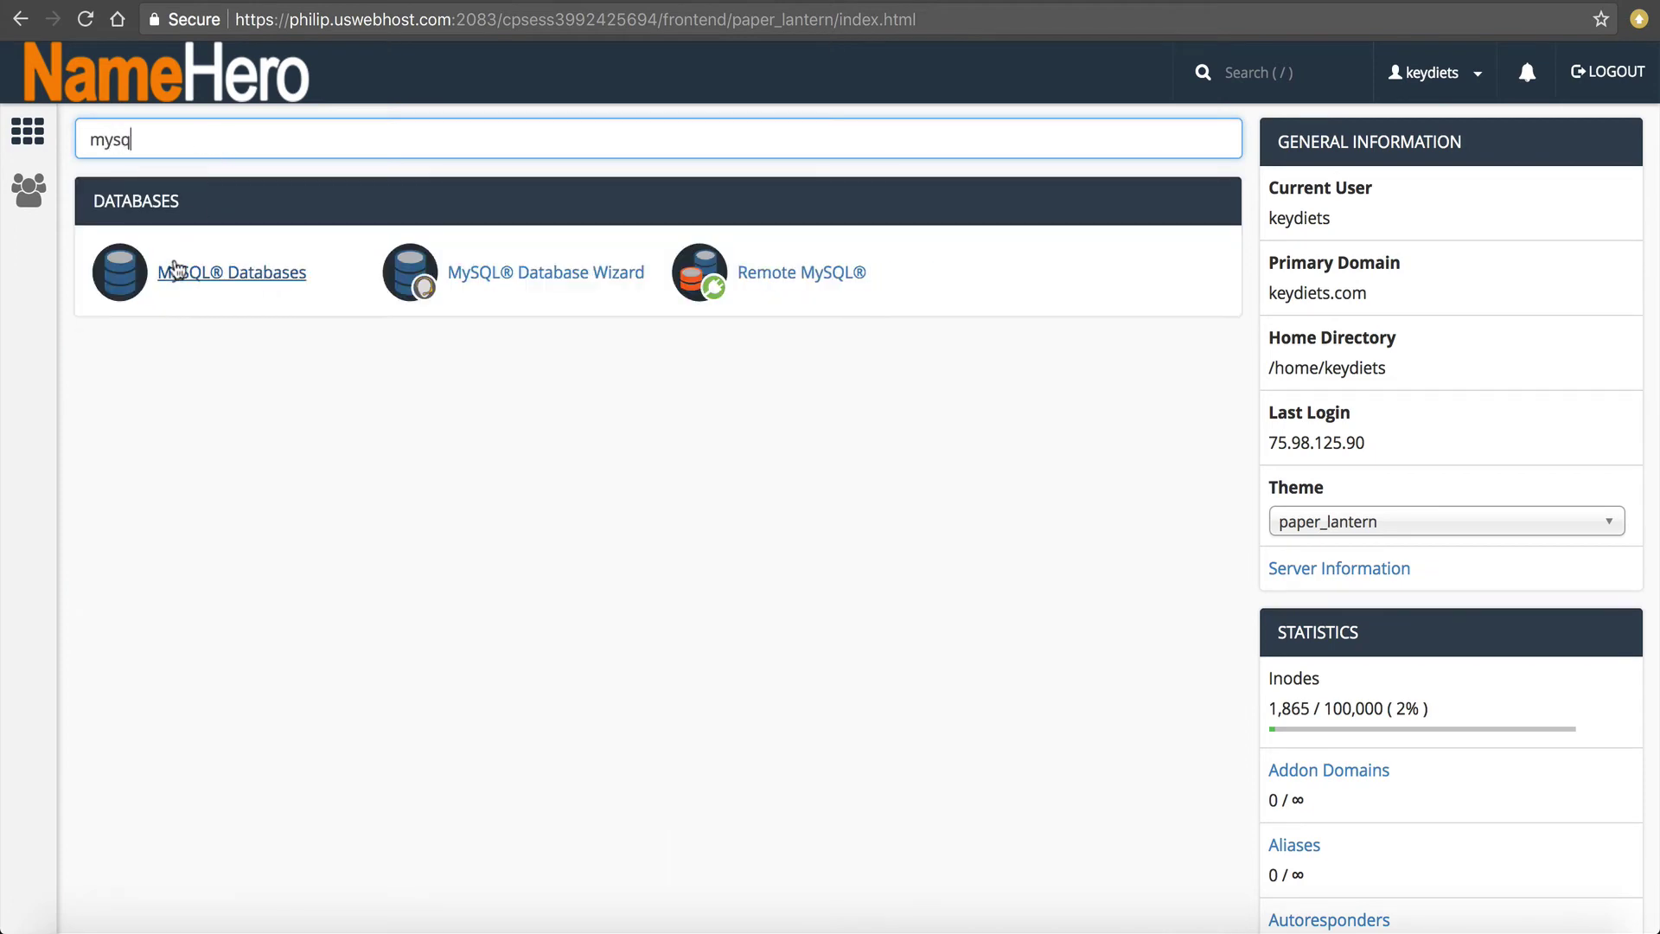
left_click(172, 269)
scroll(394, 350, "down", 10)
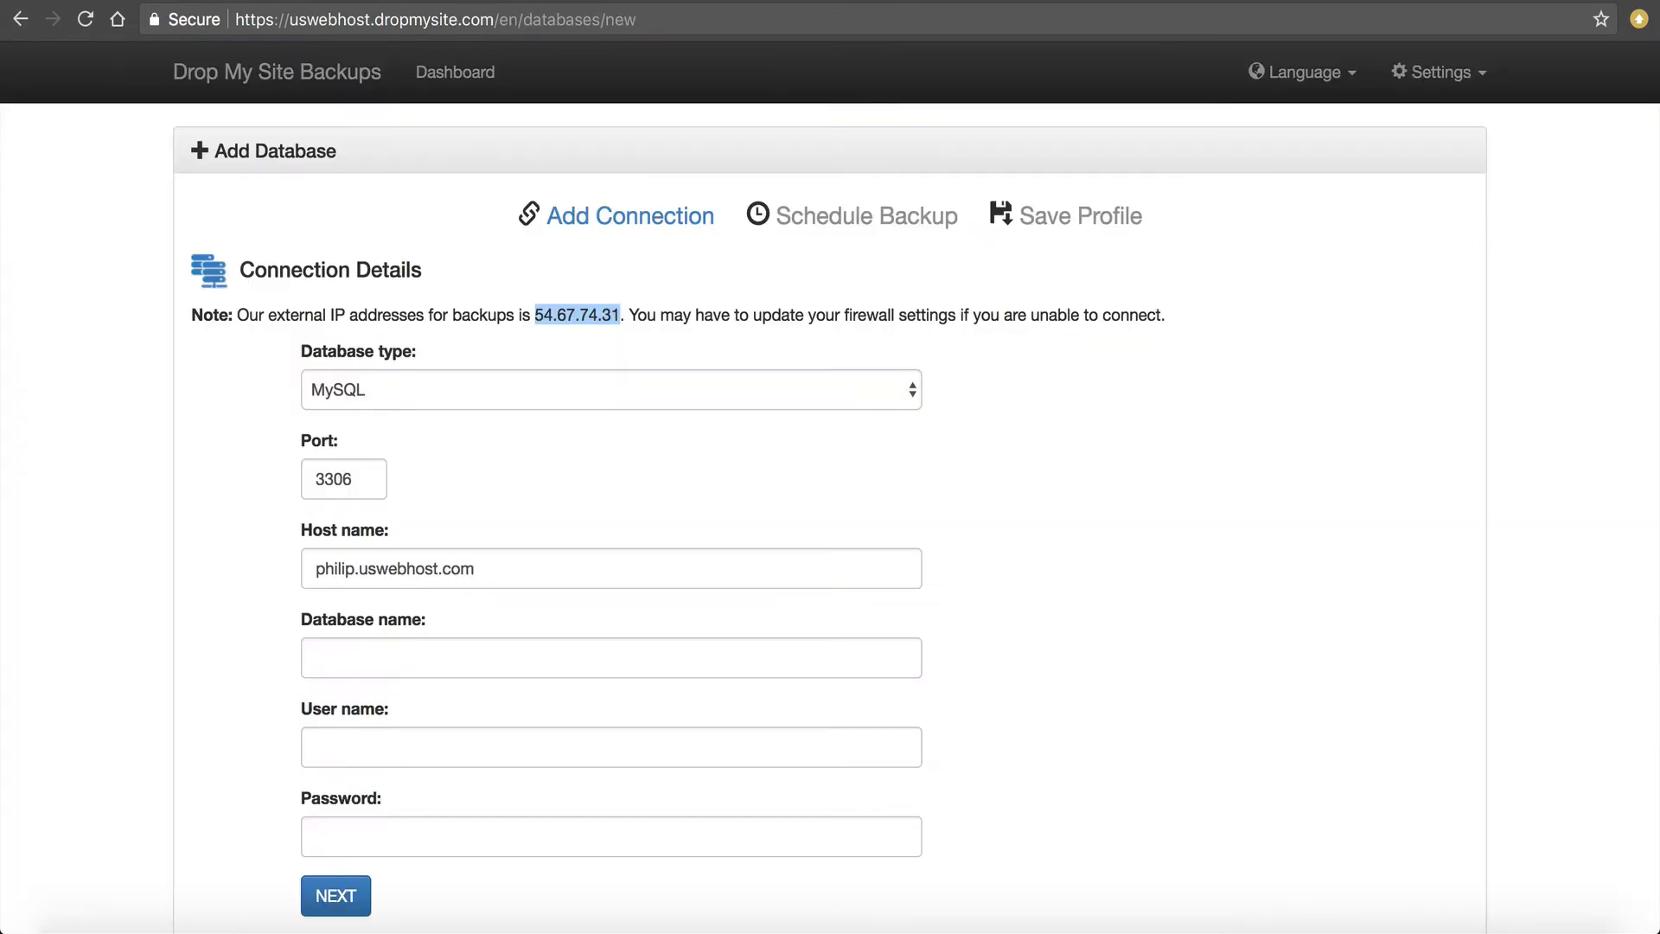
Copy the database name keydiets_wp87 from cPanel's MySQL Databases list.
scroll(171, 525, "down", 1)
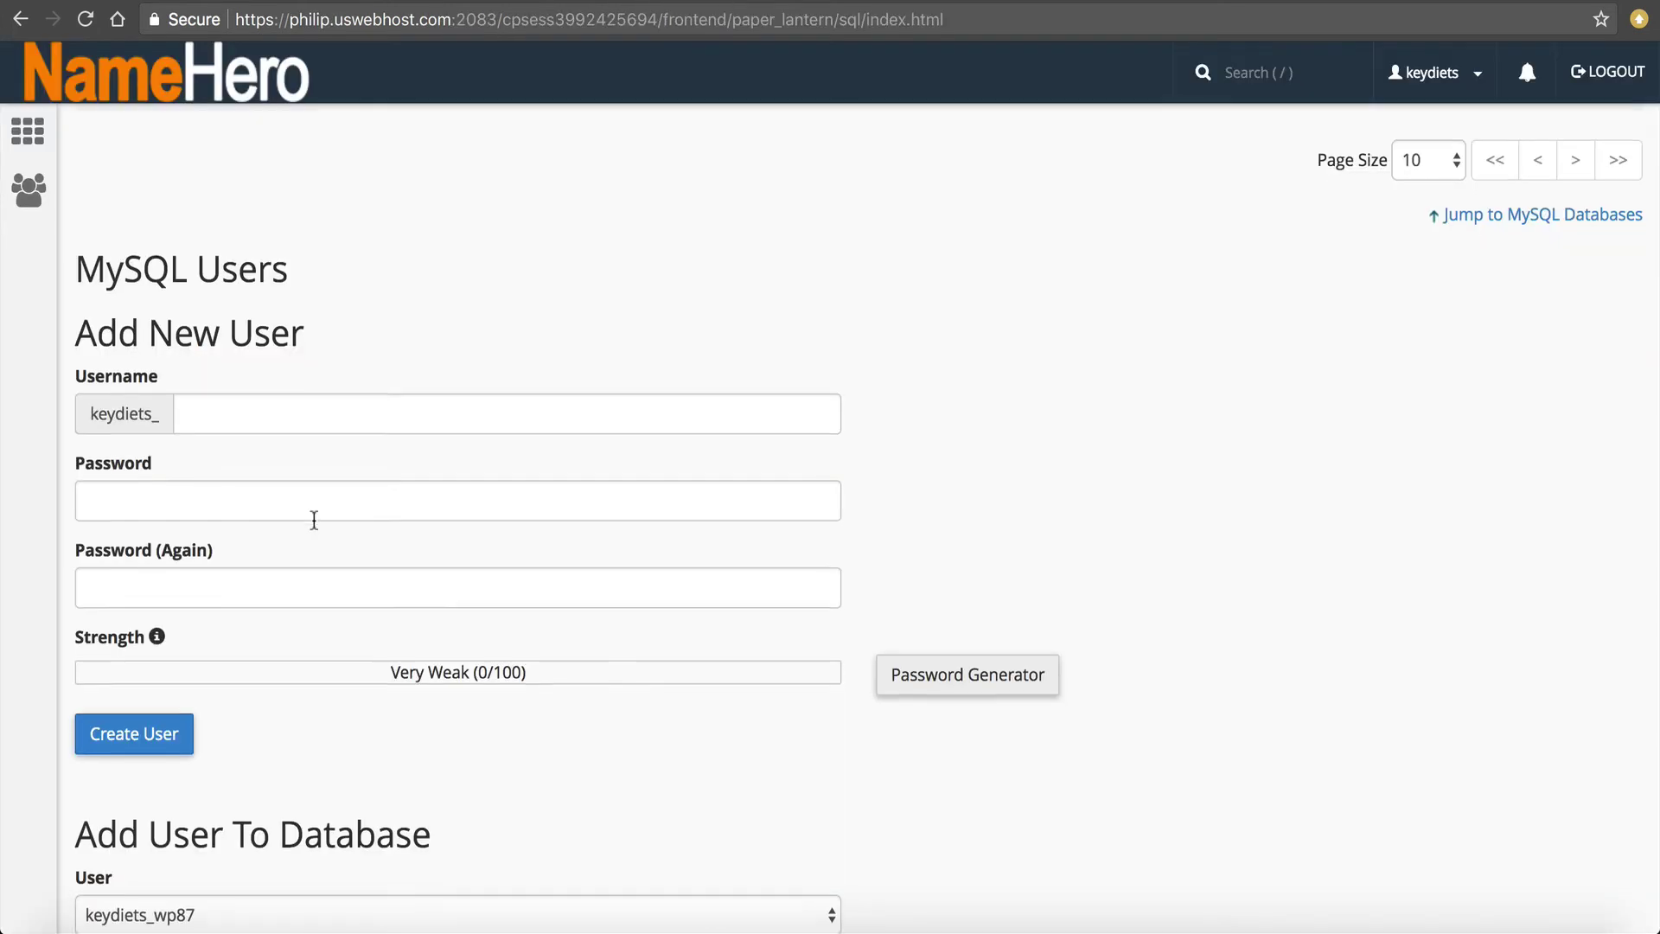
scroll(313, 519, "down", 6)
left_click_drag(197, 796, 87, 787)
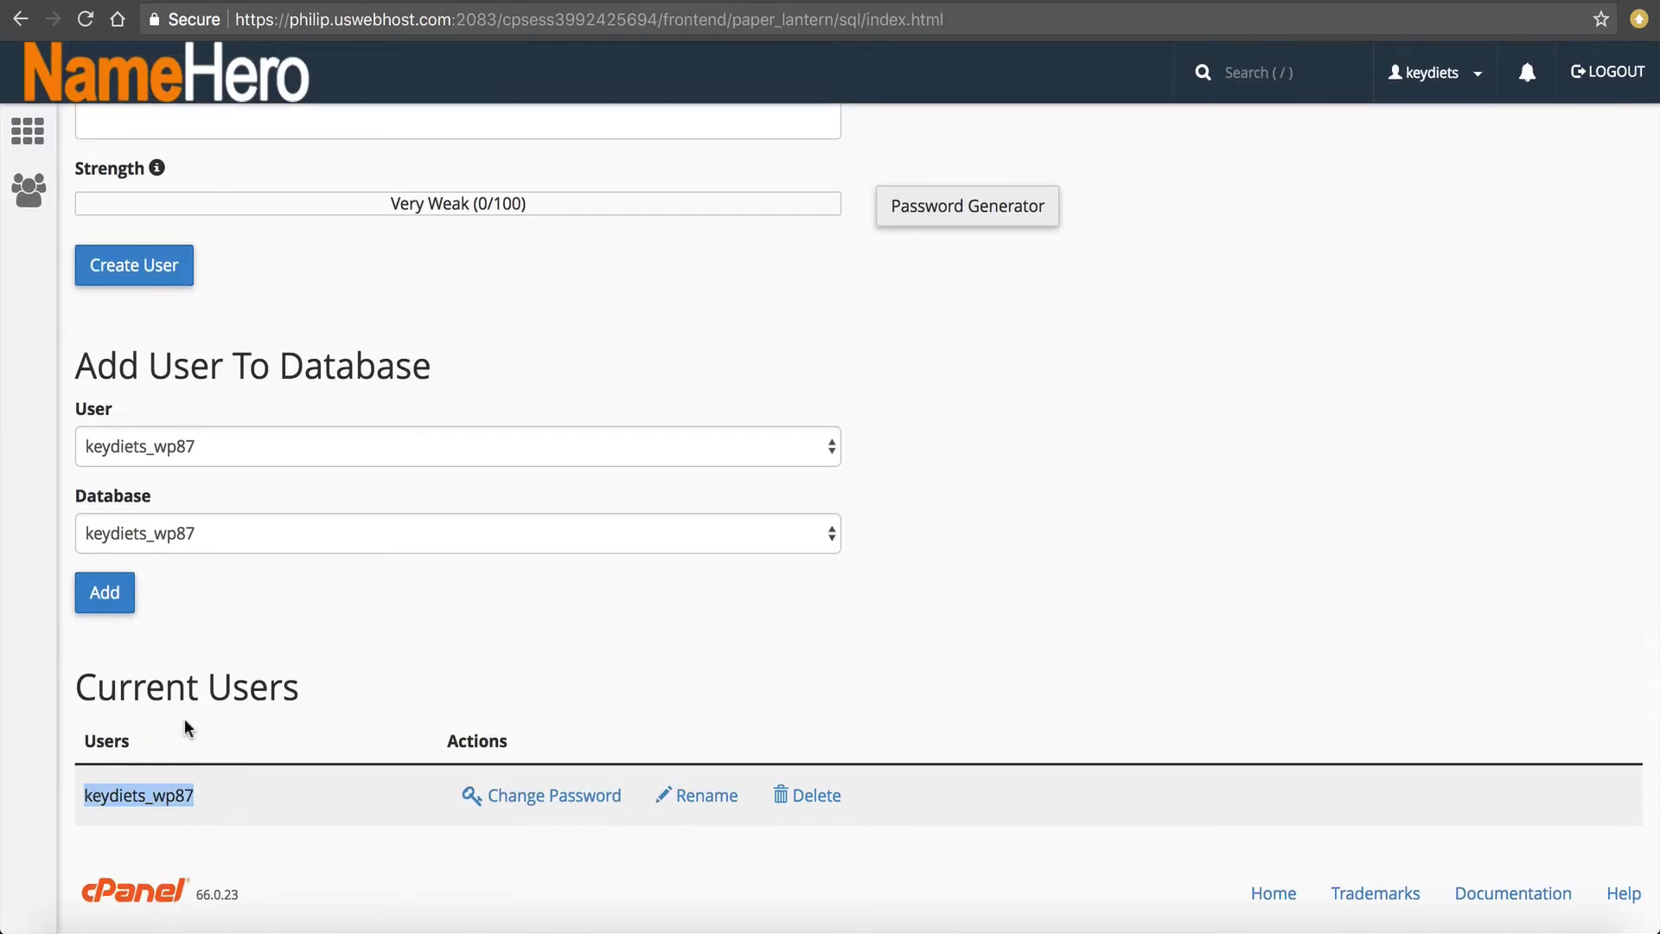
left_click(929, 2)
left_click(334, 569)
key("super+f")
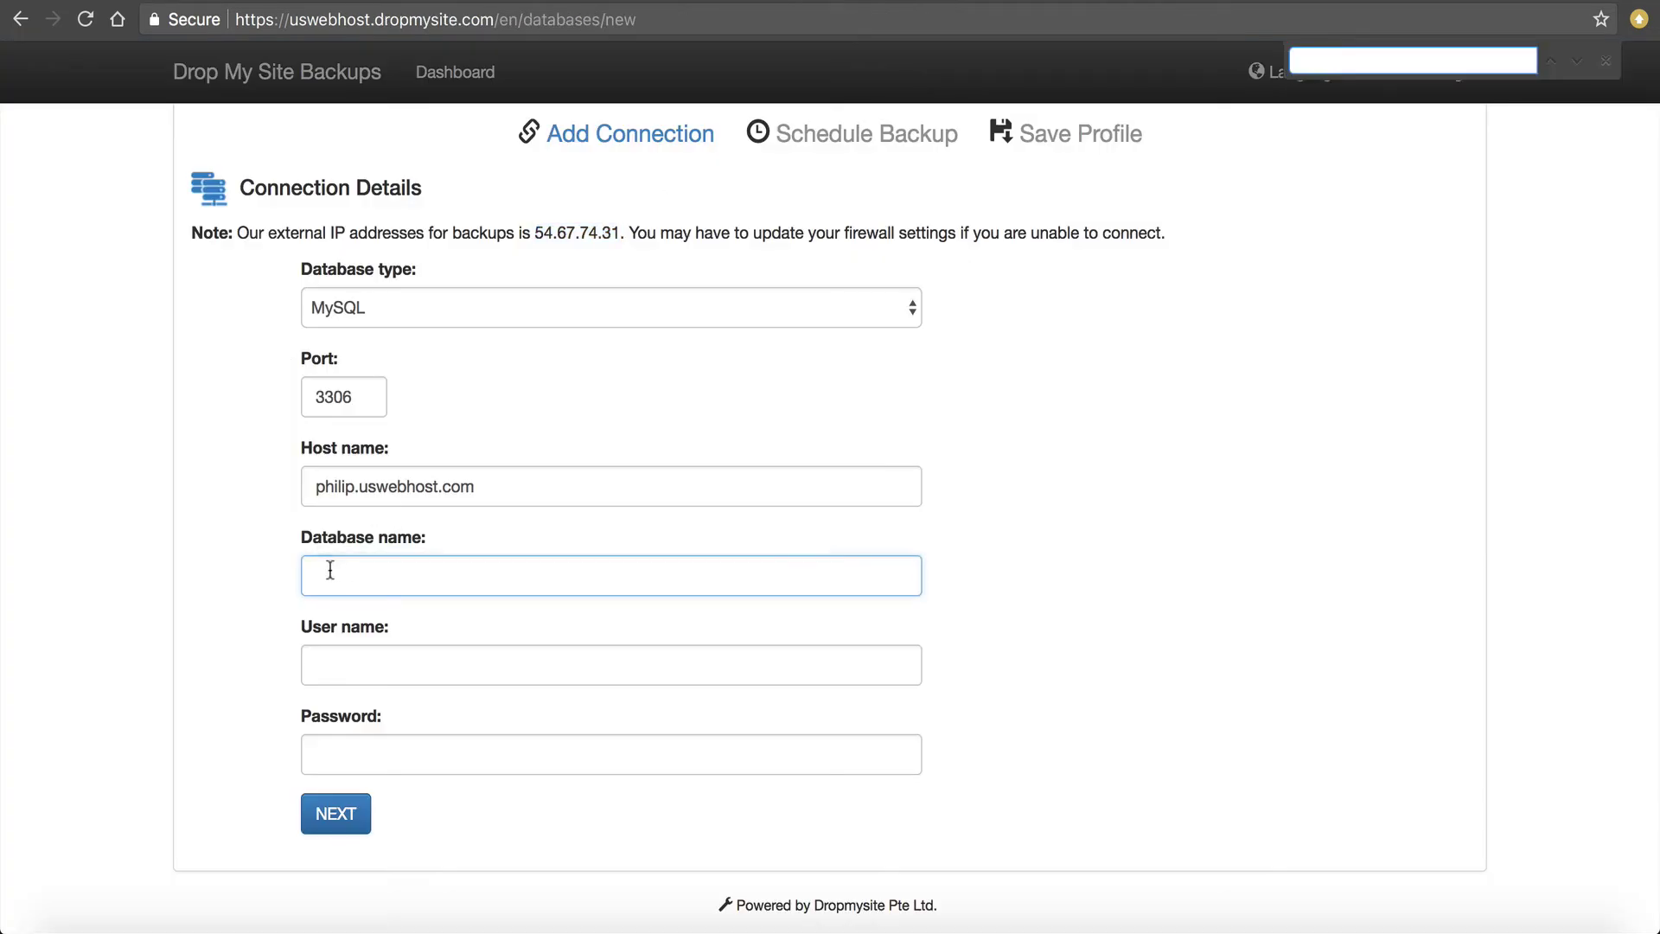
left_click(446, 566)
key("Escape")
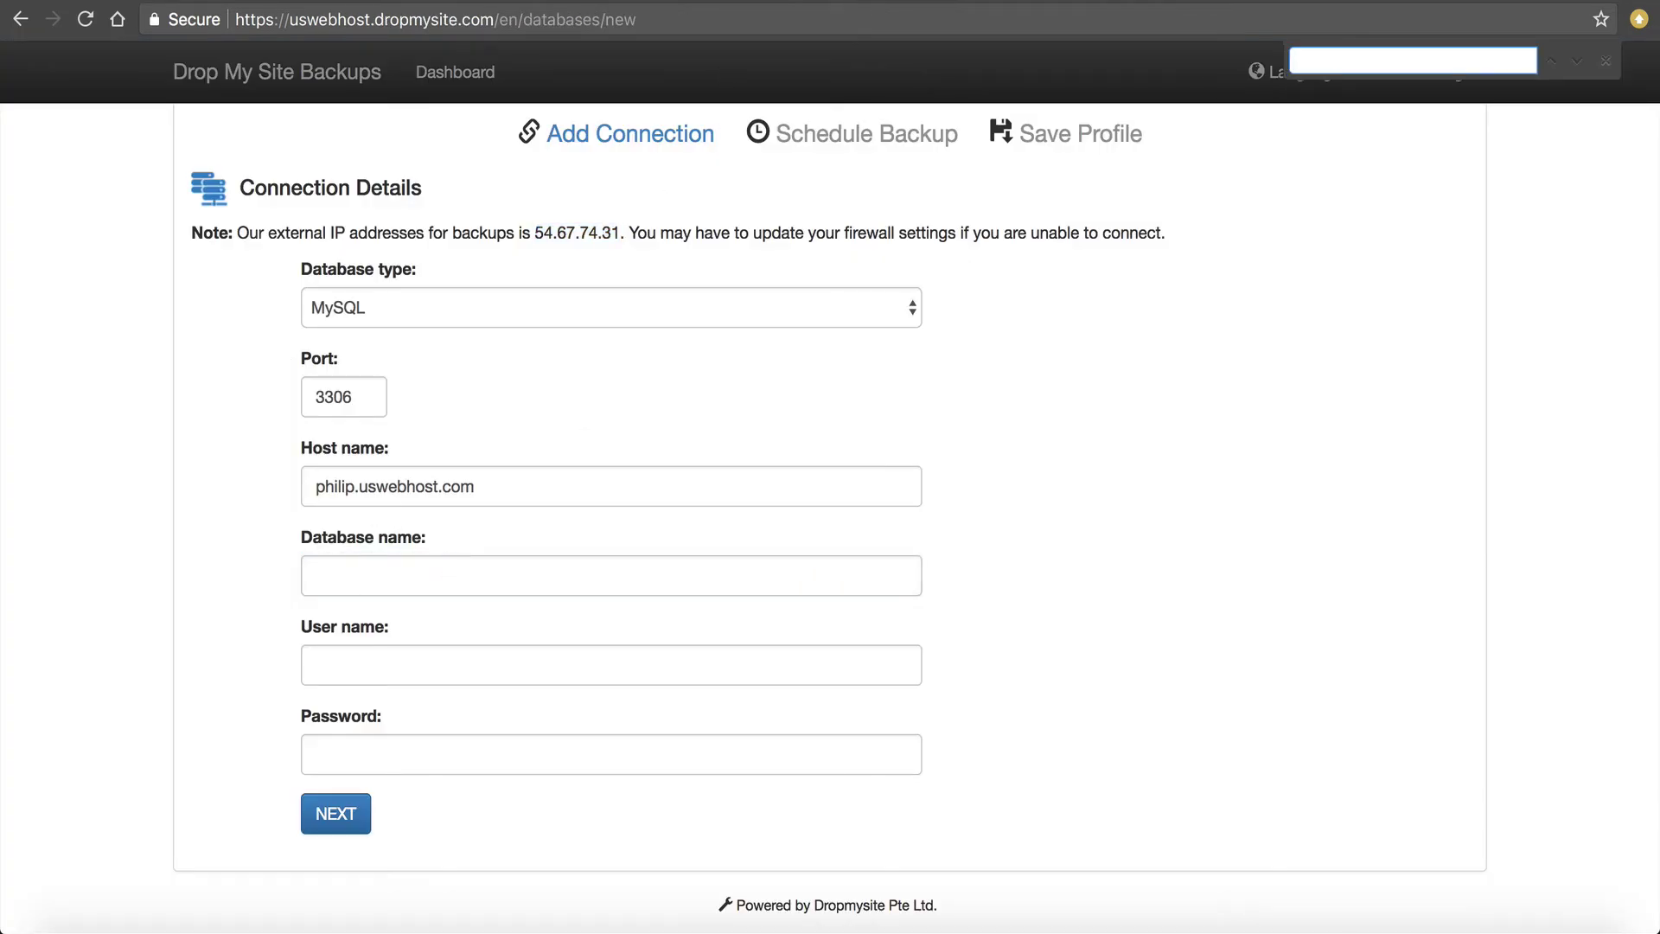
Paste keydiets_wp87 into the Drop My Site Database name field.
left_click(713, 3)
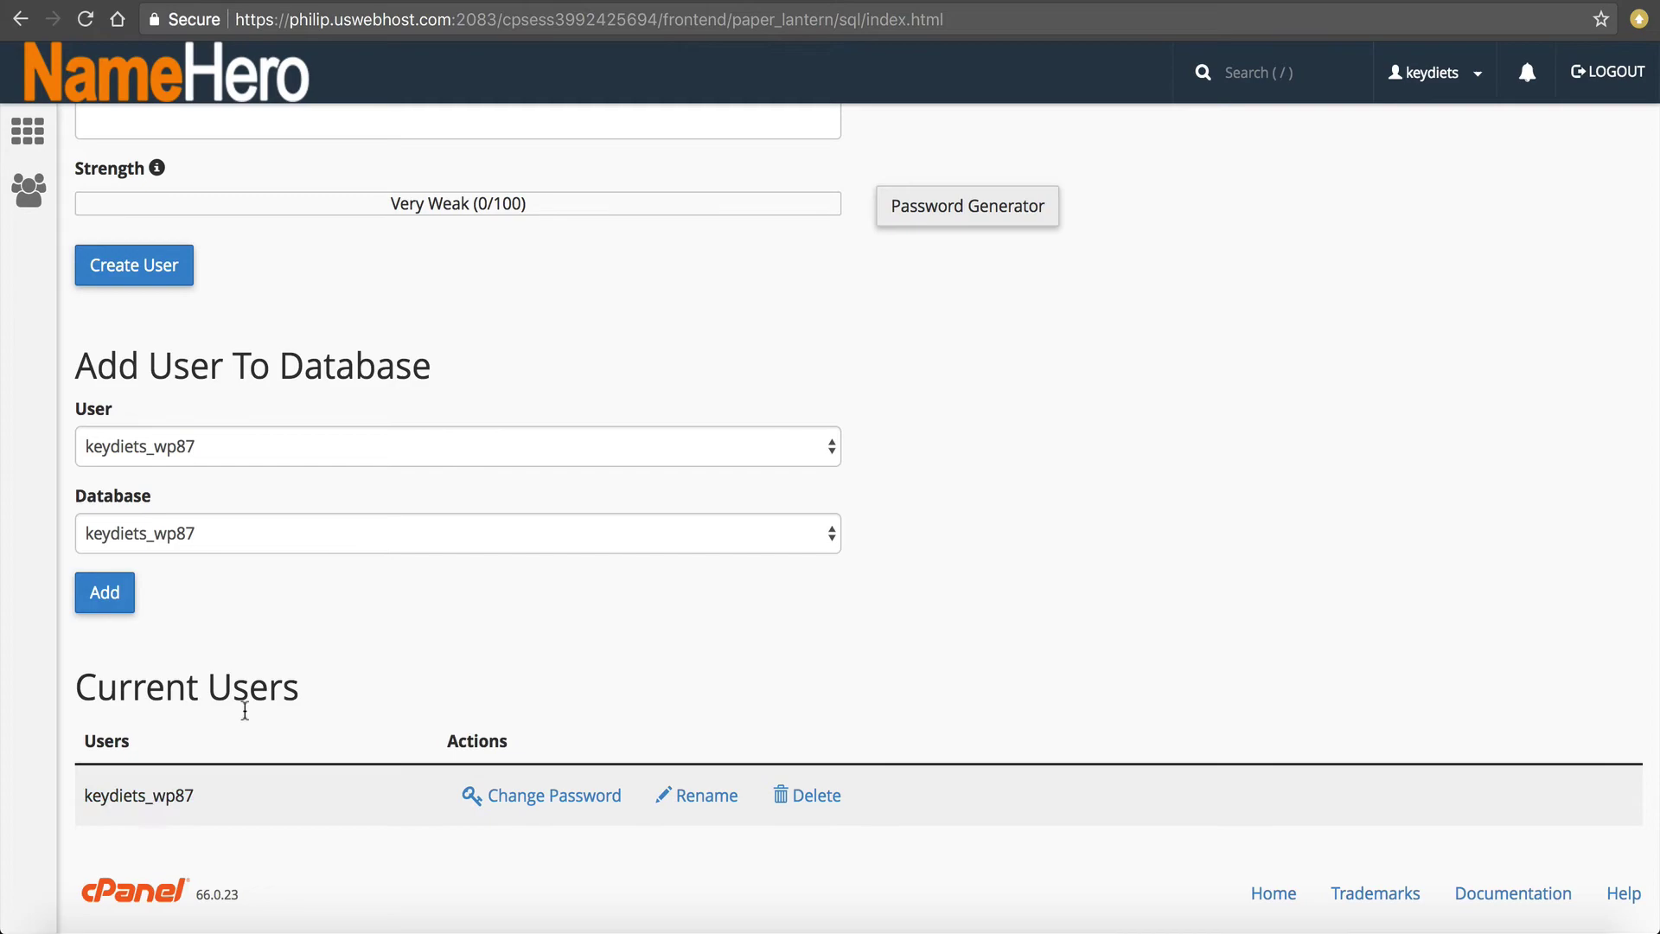
left_click_drag(195, 796, 84, 806)
key("super+c")
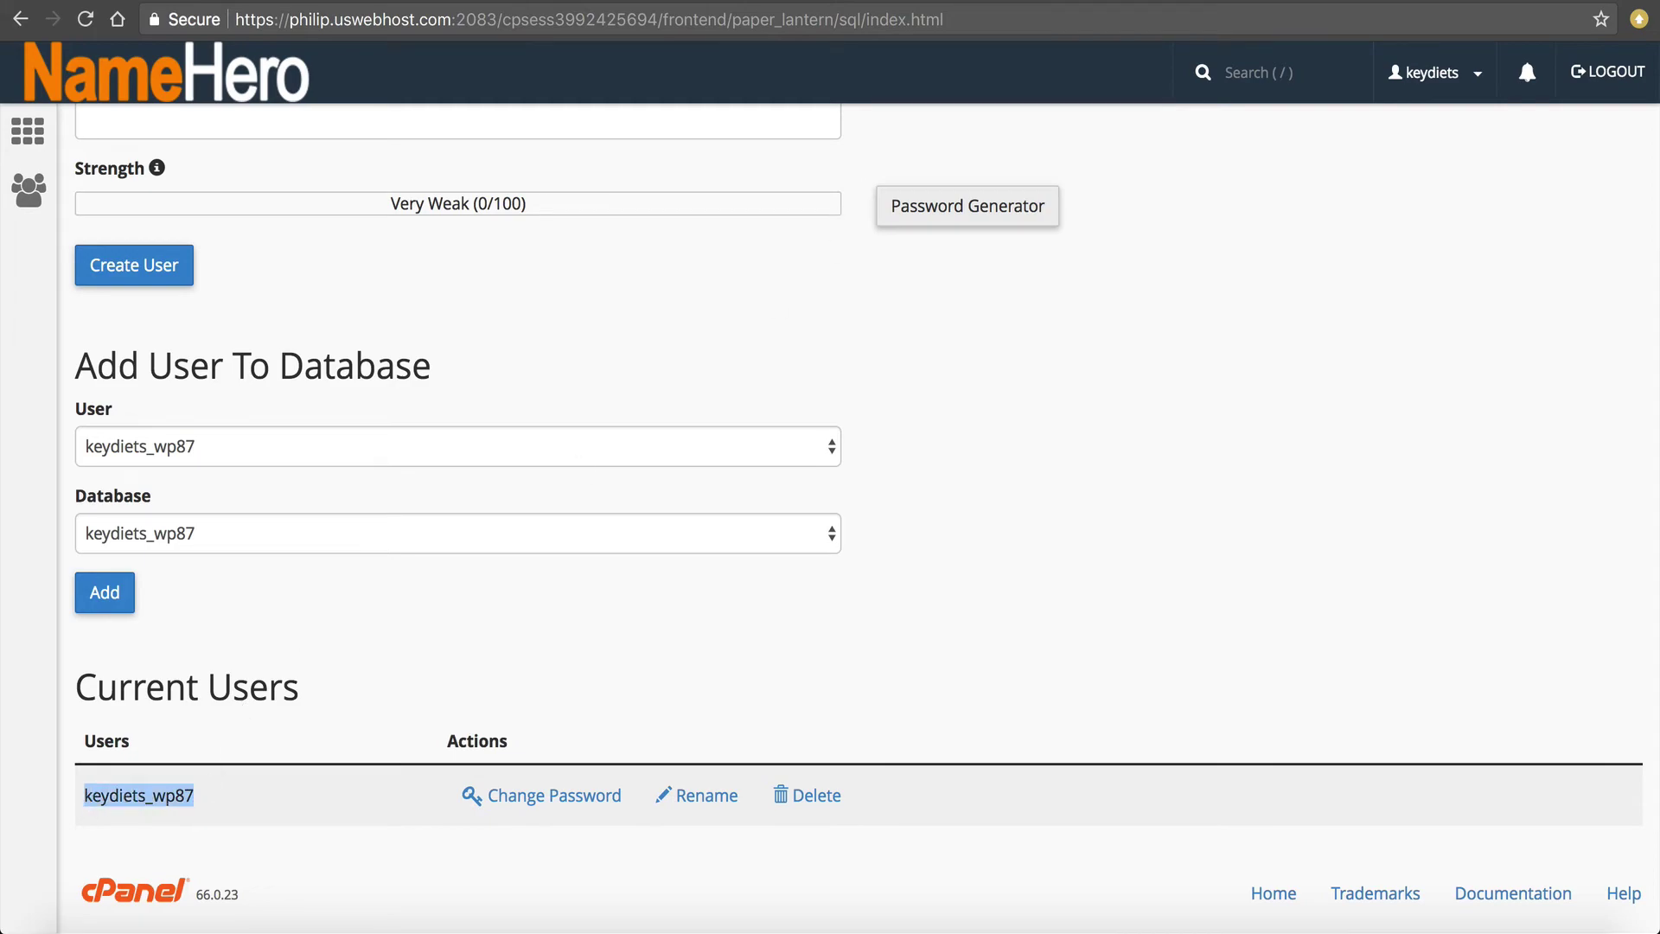
left_click(1012, 4)
left_click(315, 586)
key("super+f")
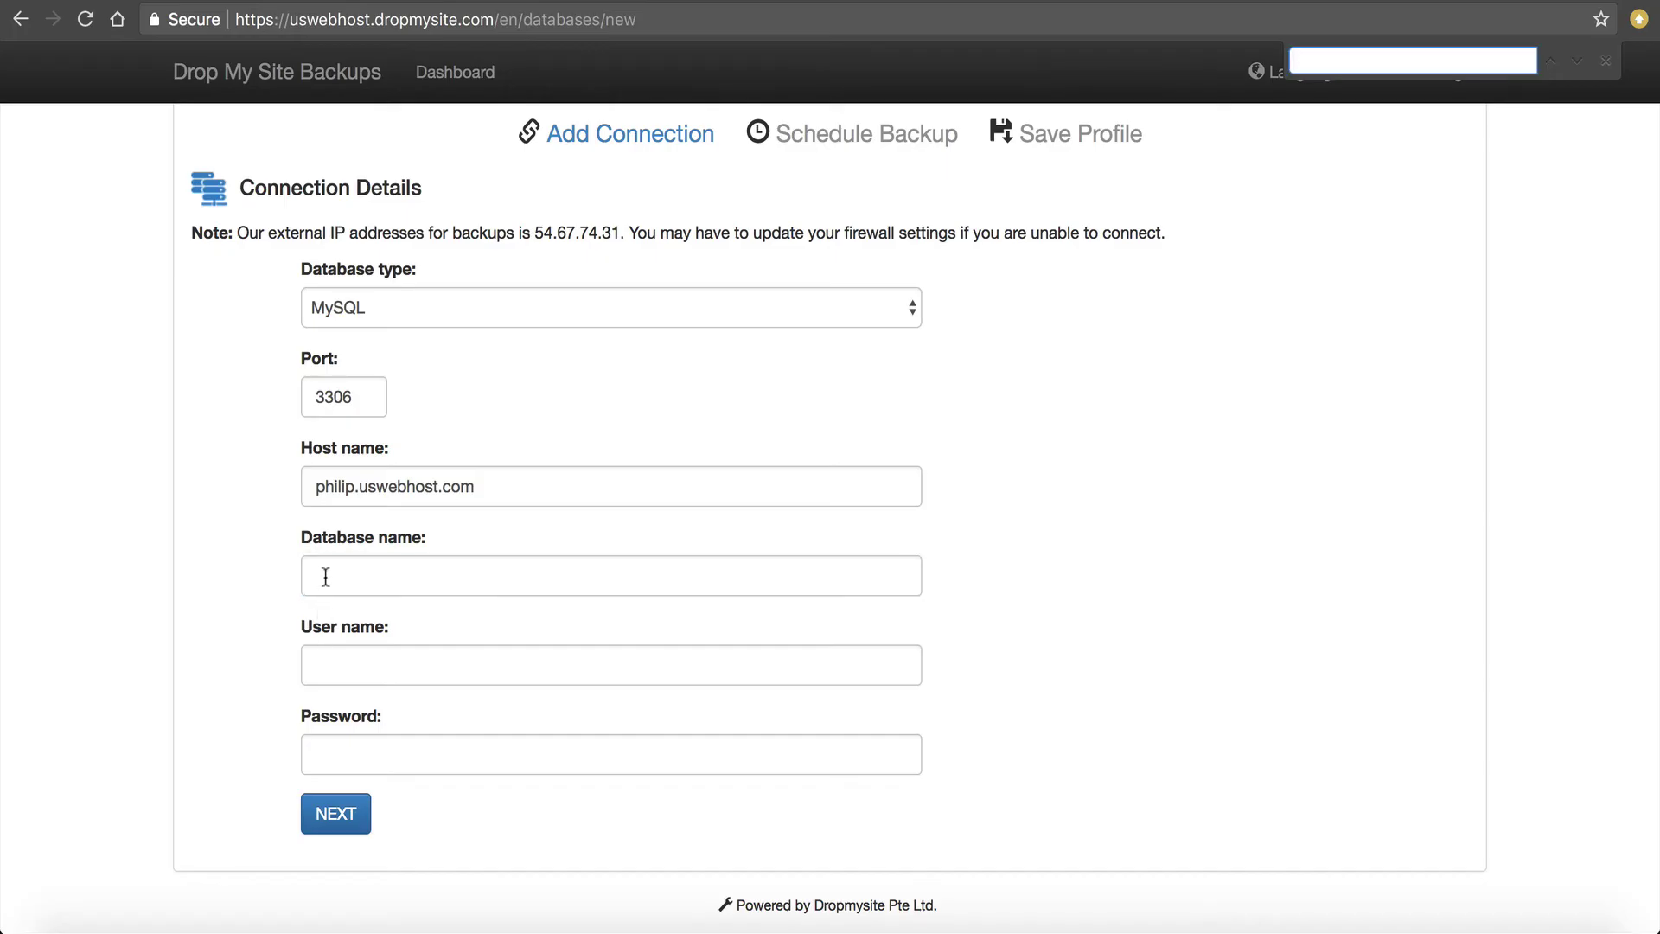
left_click(332, 571)
key("super+v")
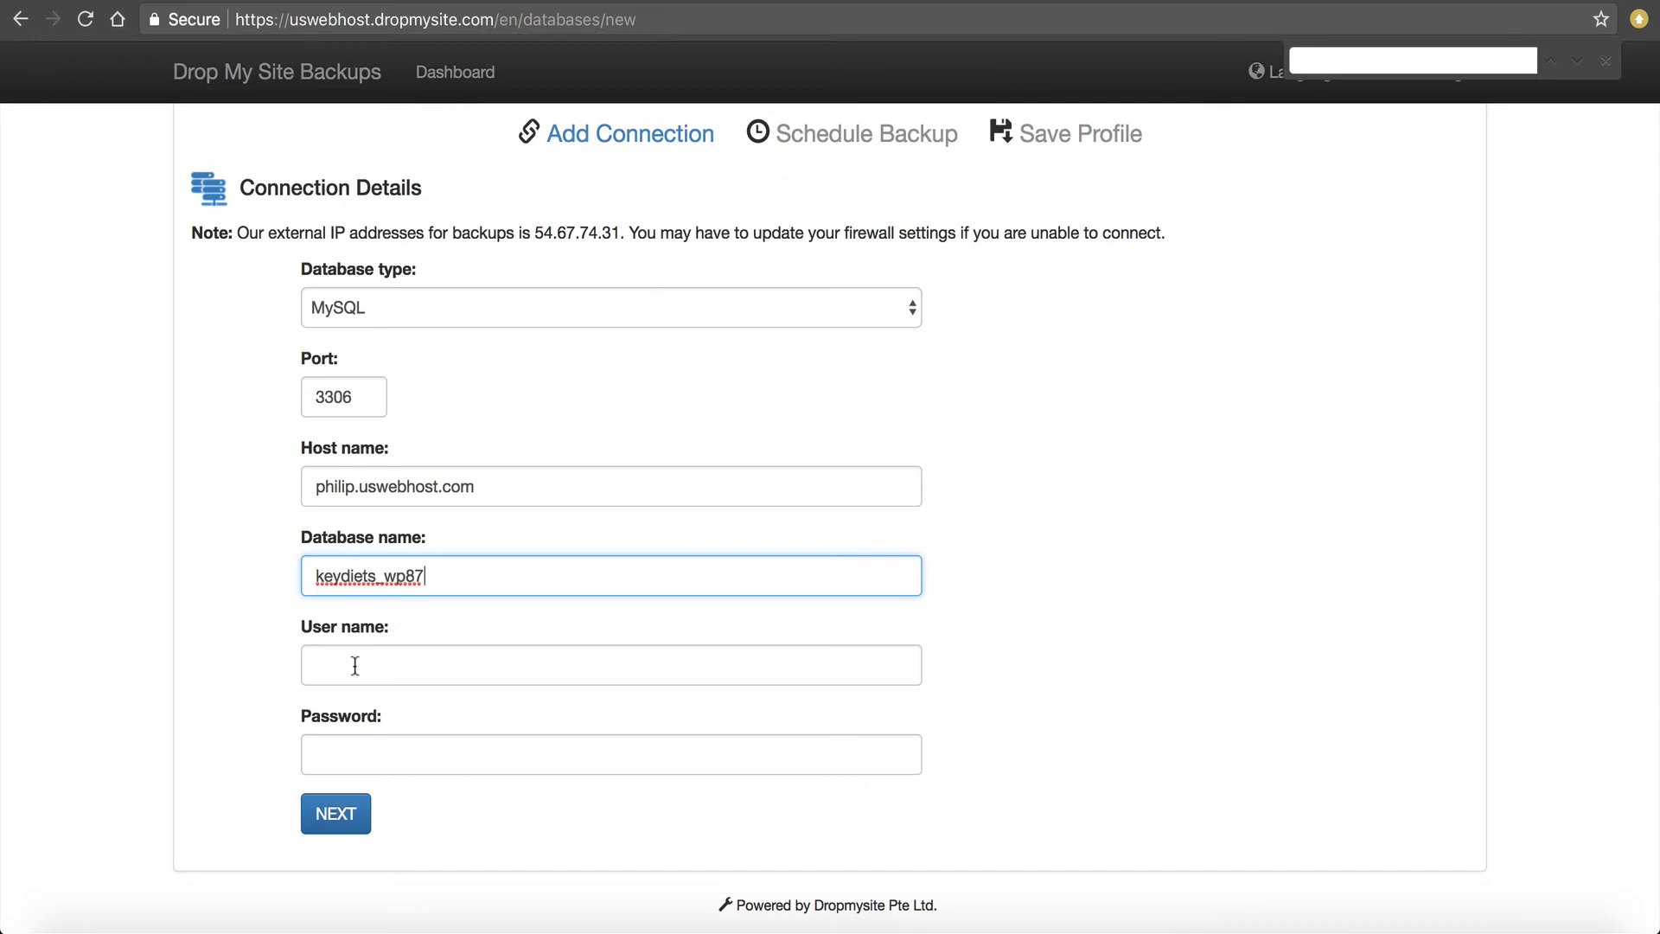
left_click(355, 663)
Create the MySQL user keydiets_drop with a generated strong password.
left_click(741, 4)
scroll(248, 334, "up", 6)
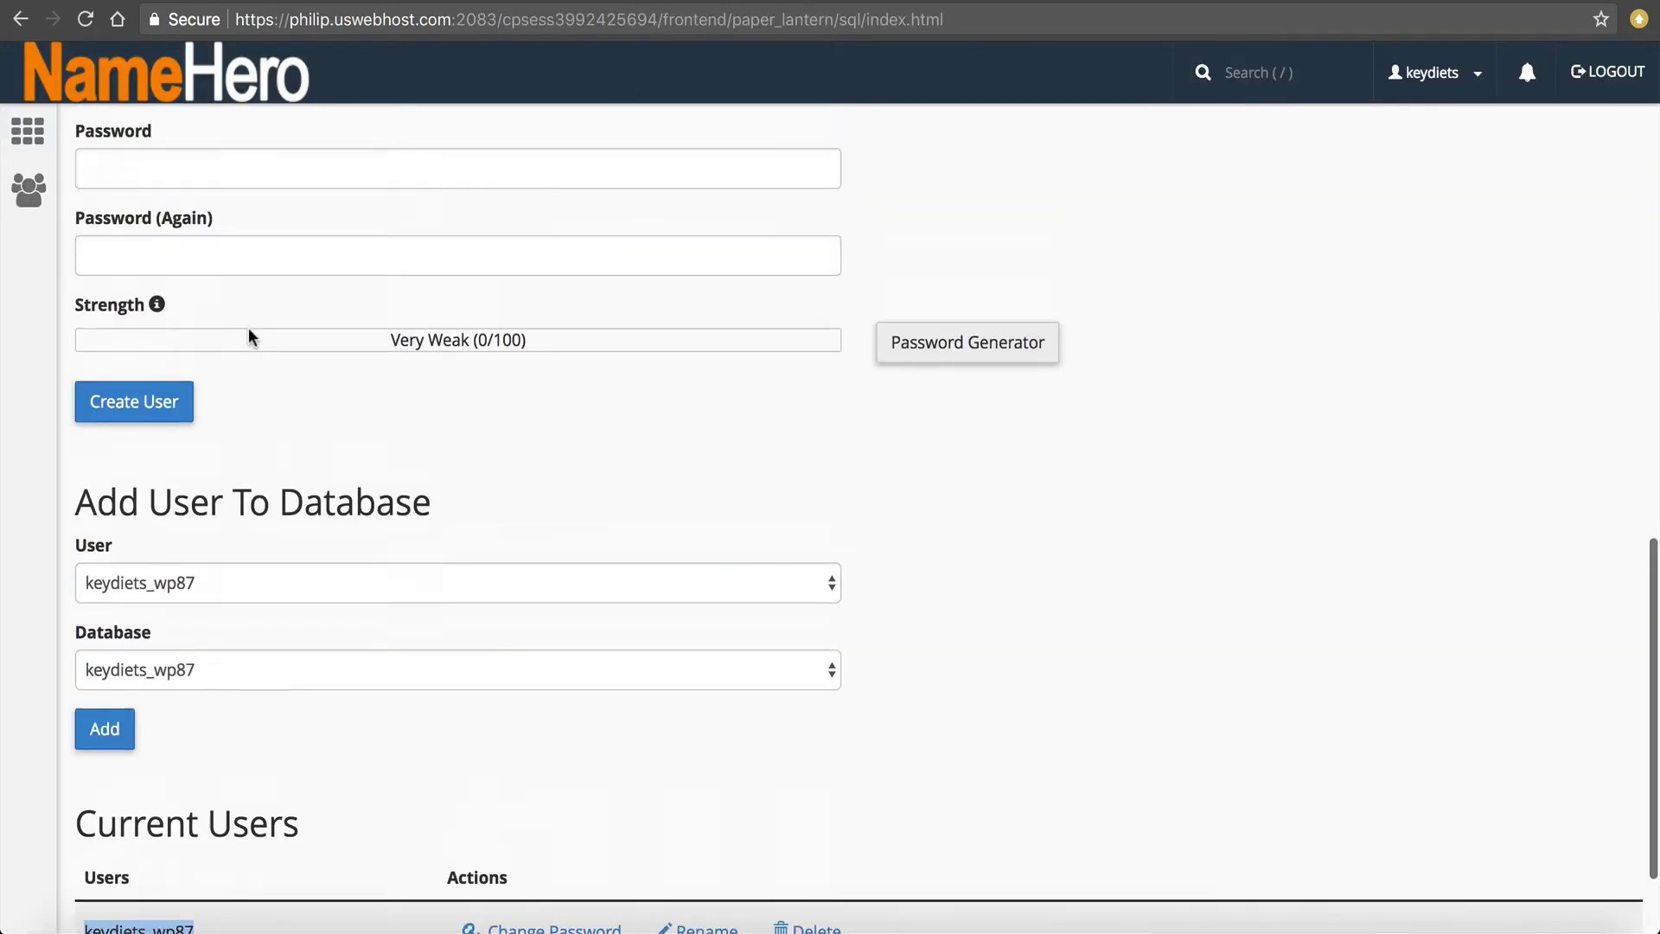
left_click(194, 486)
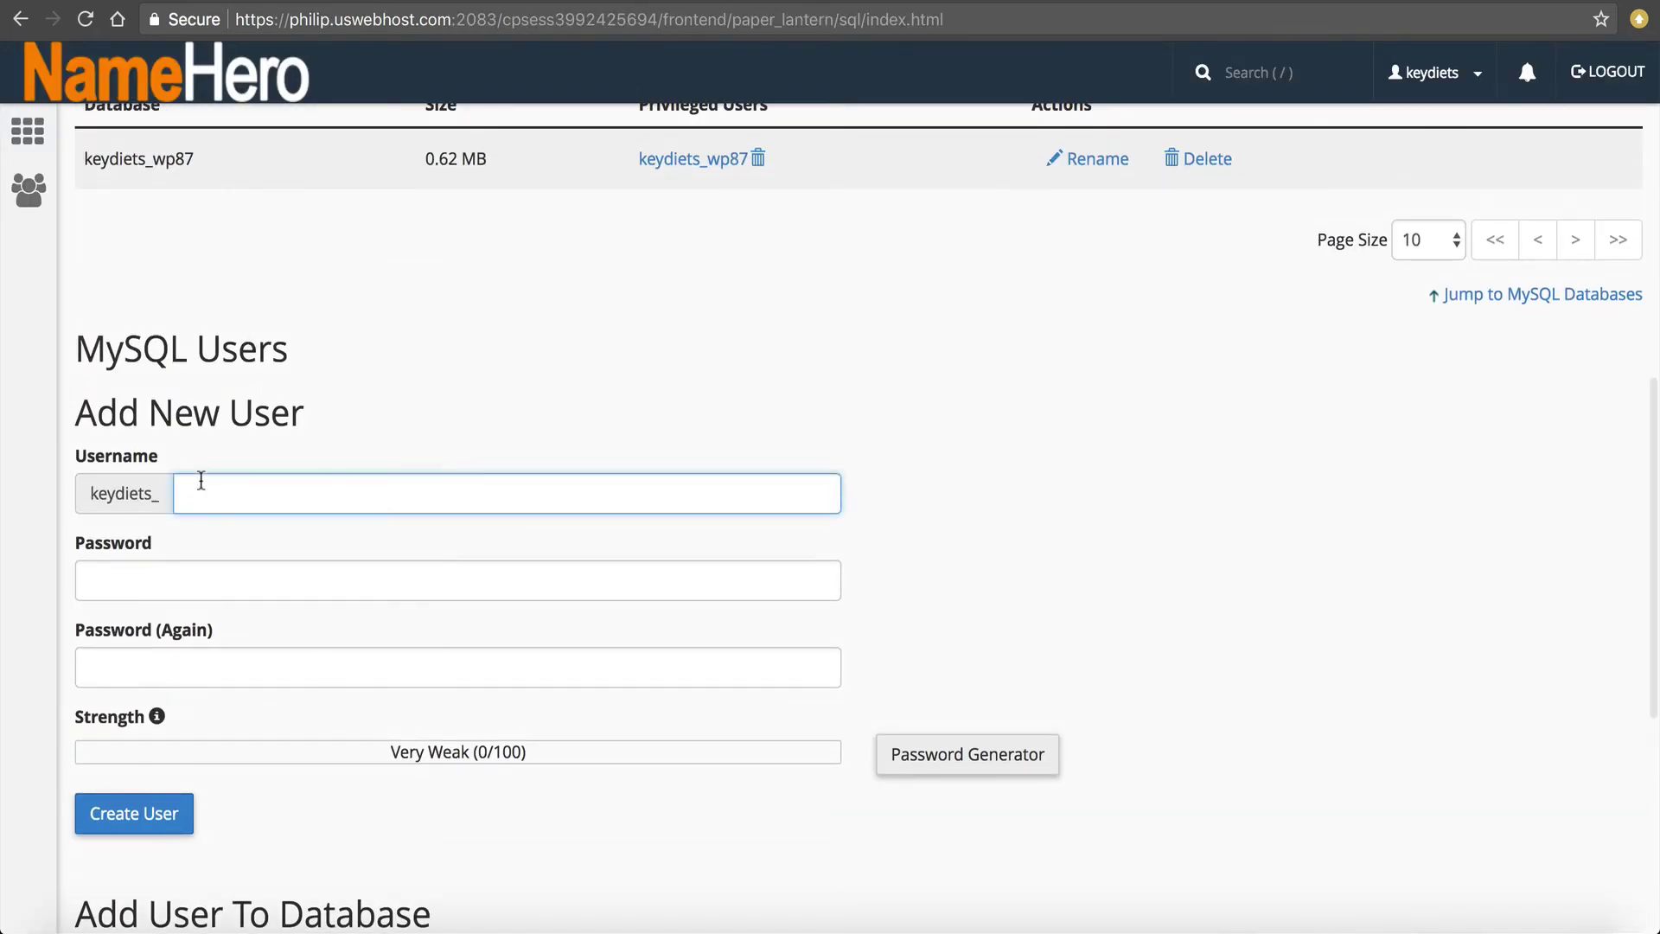
type("drop")
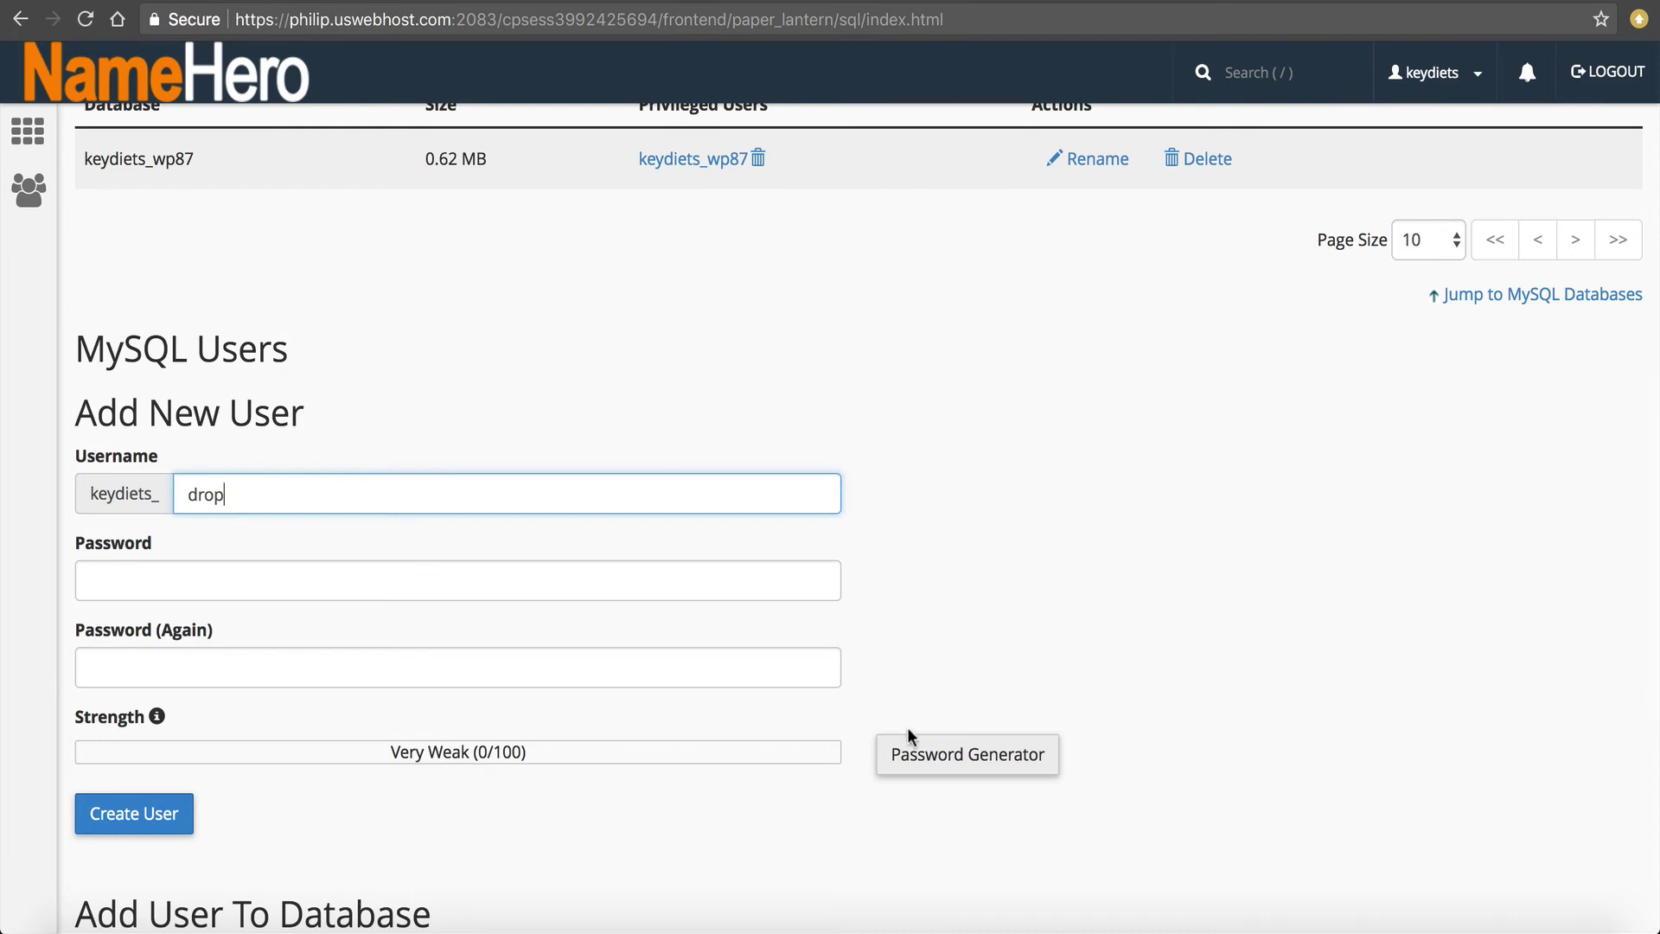
left_click(912, 745)
left_click(869, 415)
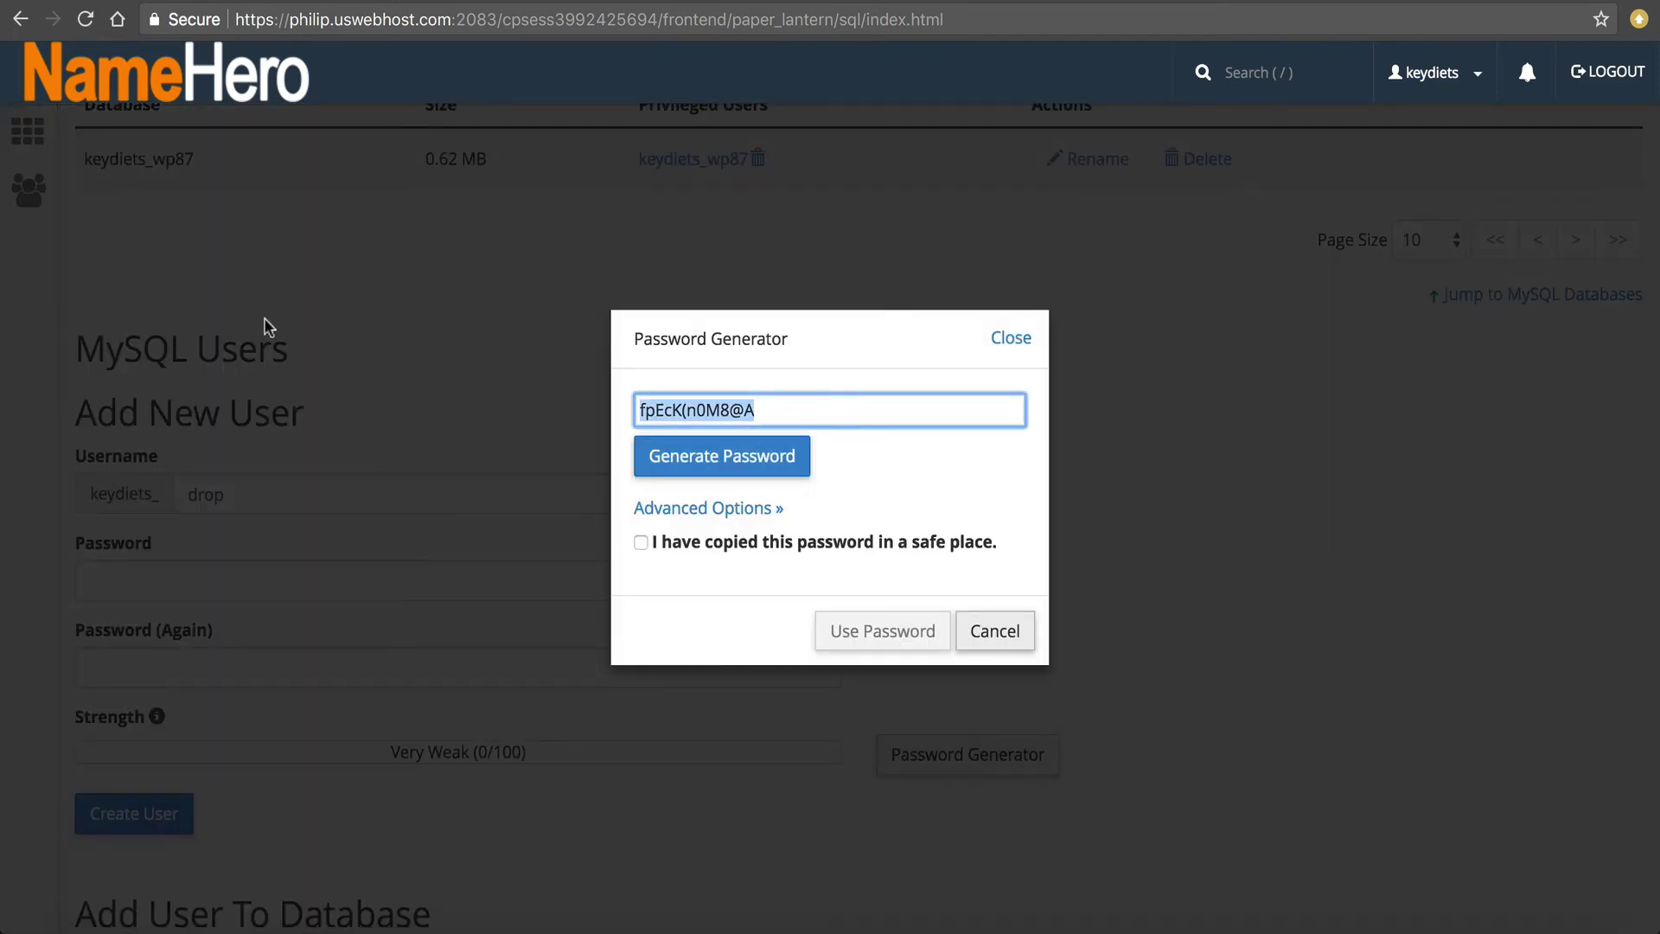
left_click(611, 549)
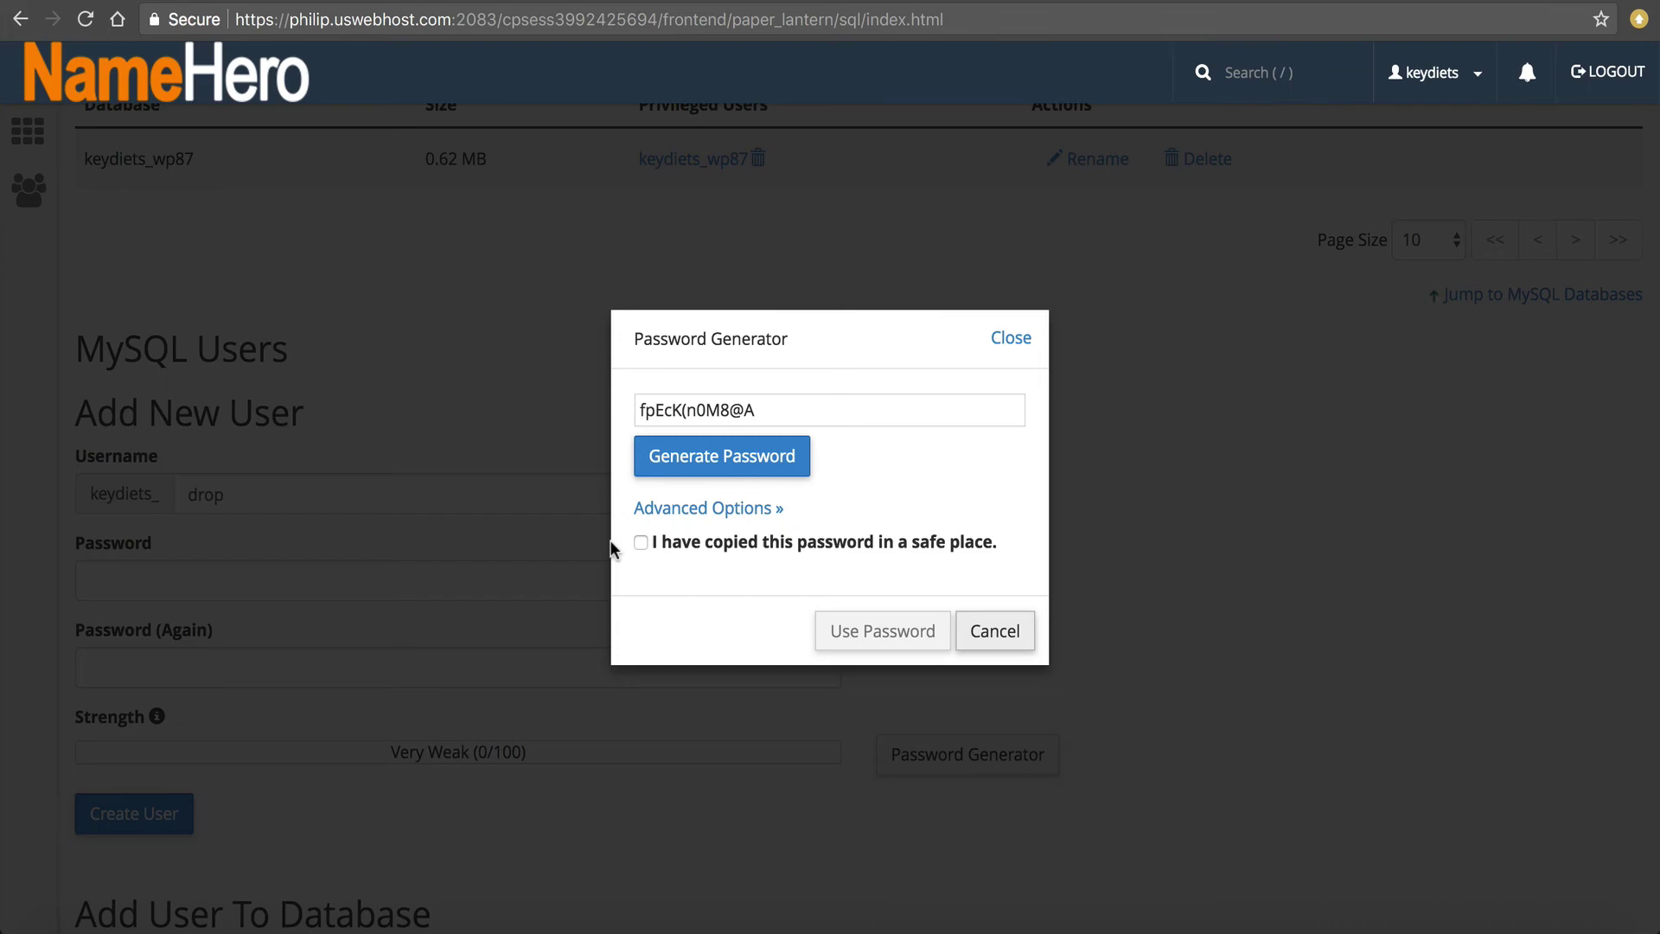
left_click(641, 543)
left_click(864, 628)
left_click(104, 813)
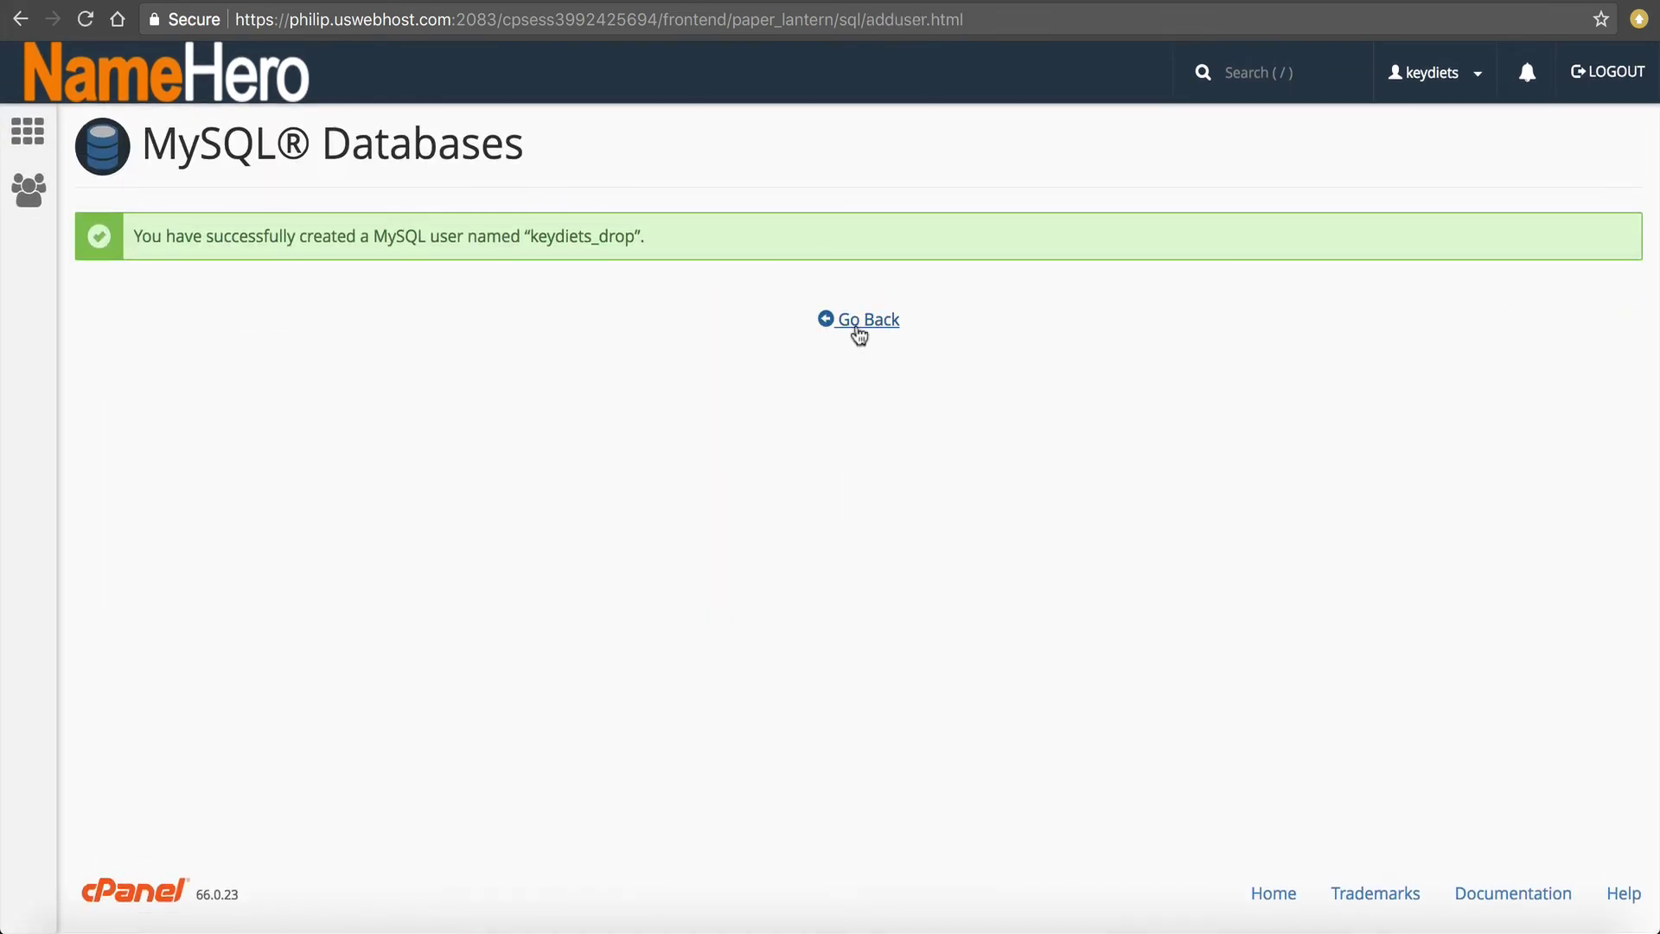
left_click(857, 329)
Add keydiets_drop to the keydiets_wp87 database with ALL PRIVILEGES.
scroll(408, 463, "down", 15)
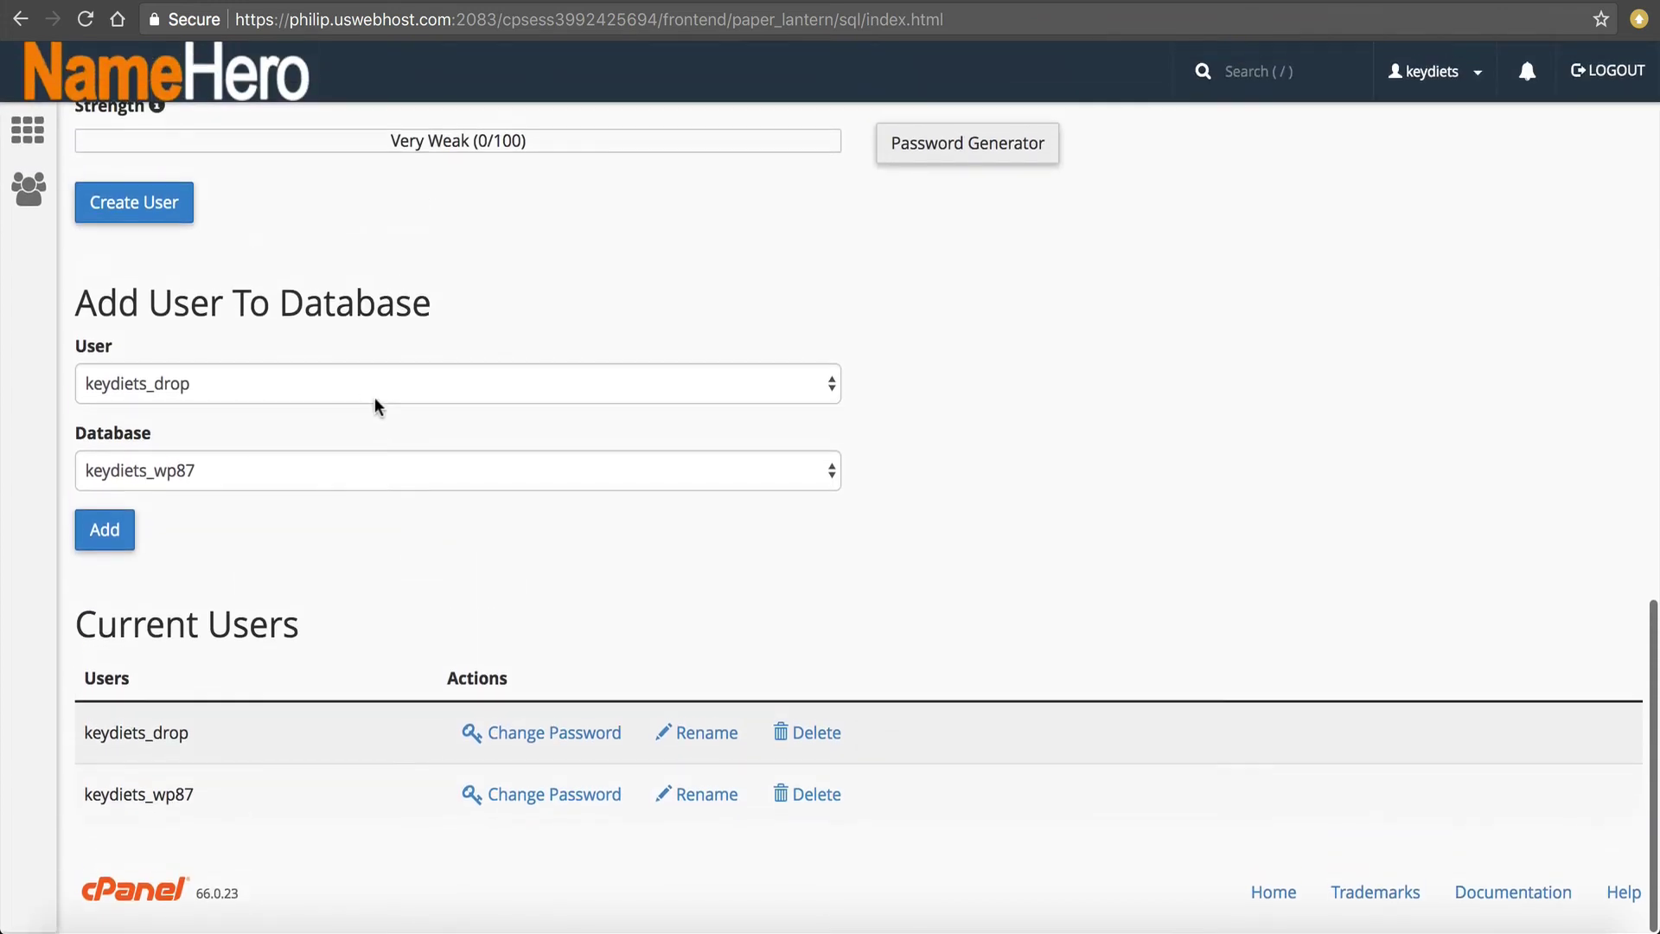
left_click(363, 389)
left_click(275, 373)
left_click(177, 475)
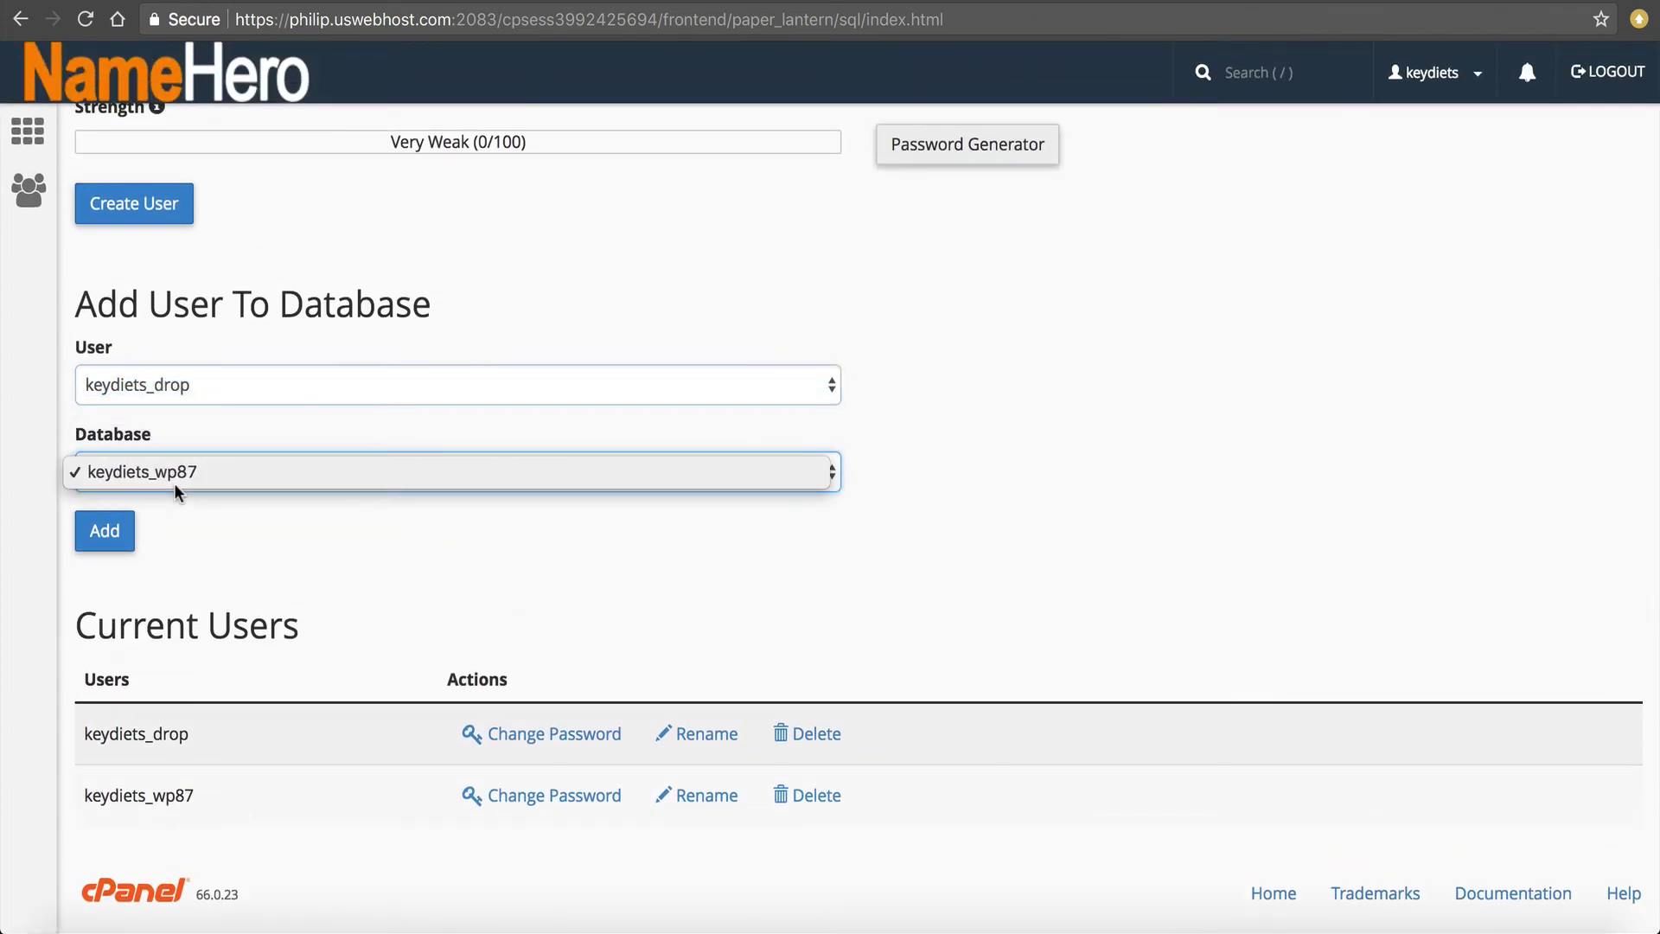
left_click(174, 483)
left_click(104, 529)
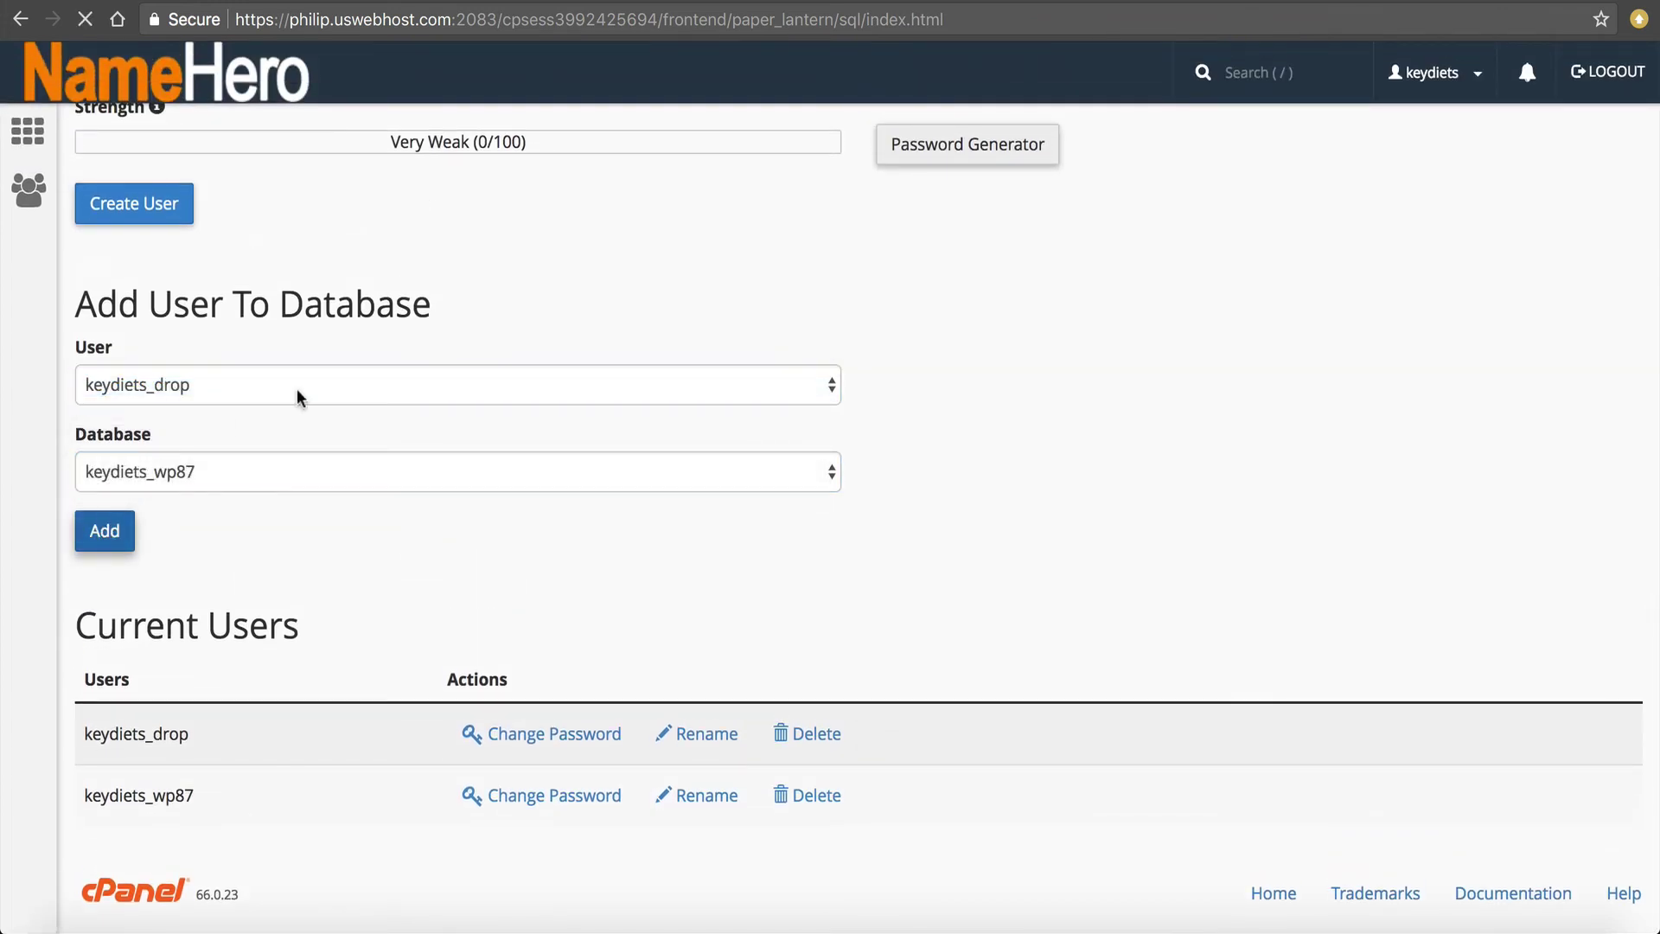
left_click(137, 363)
scroll(142, 372, "down", 4)
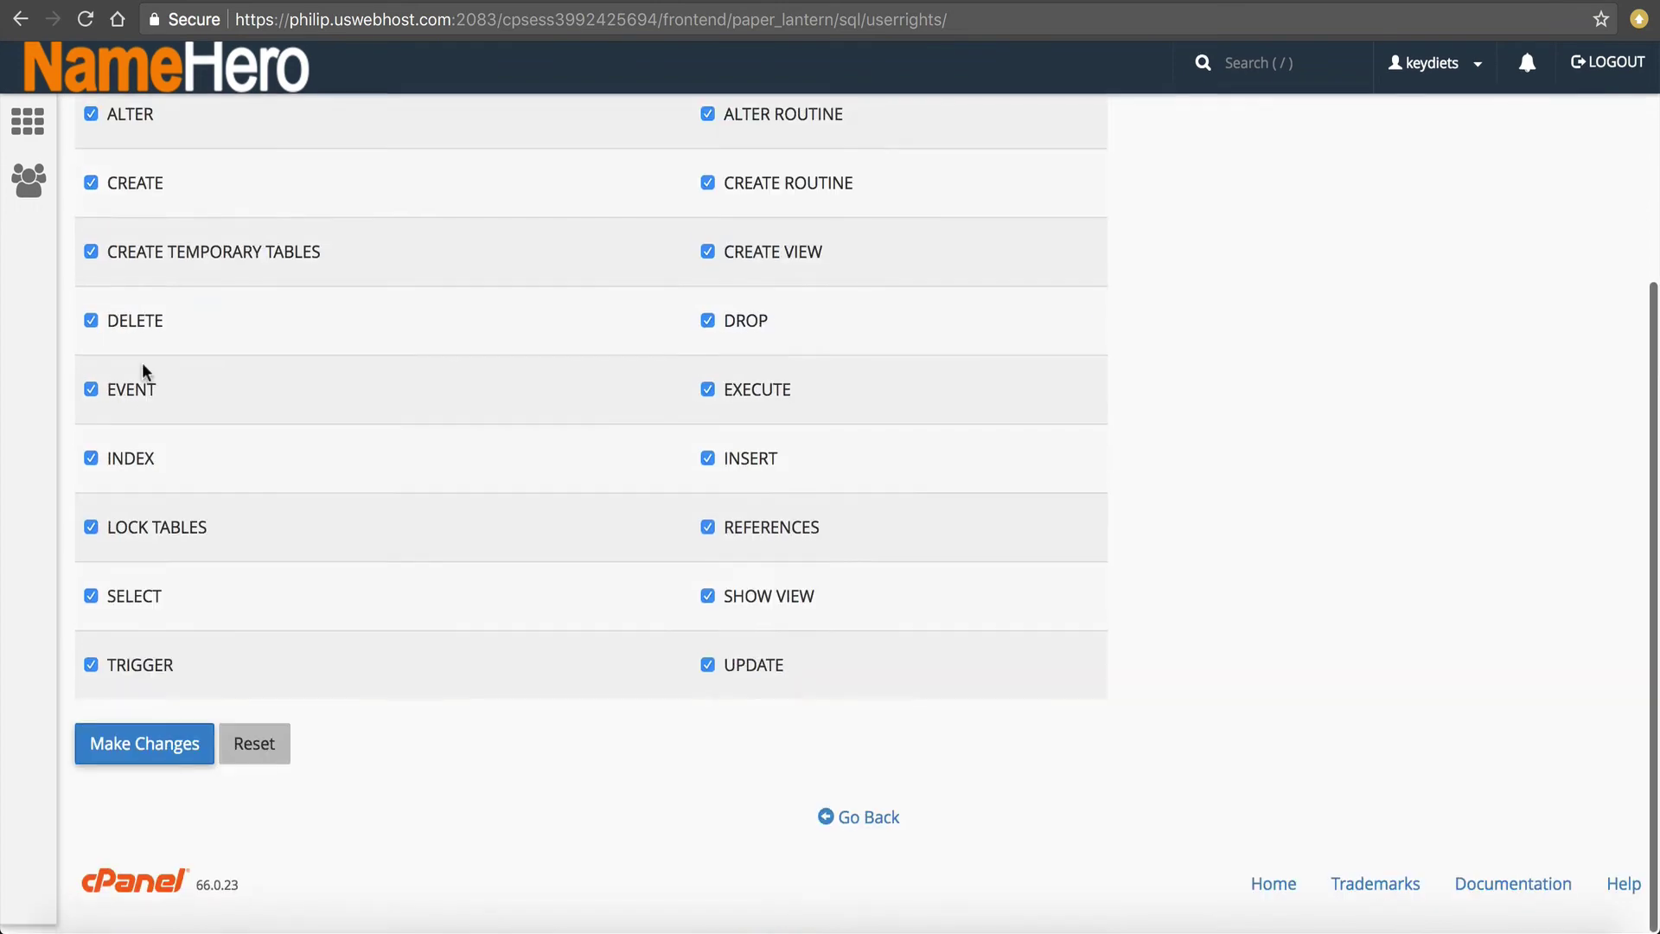
left_click(121, 752)
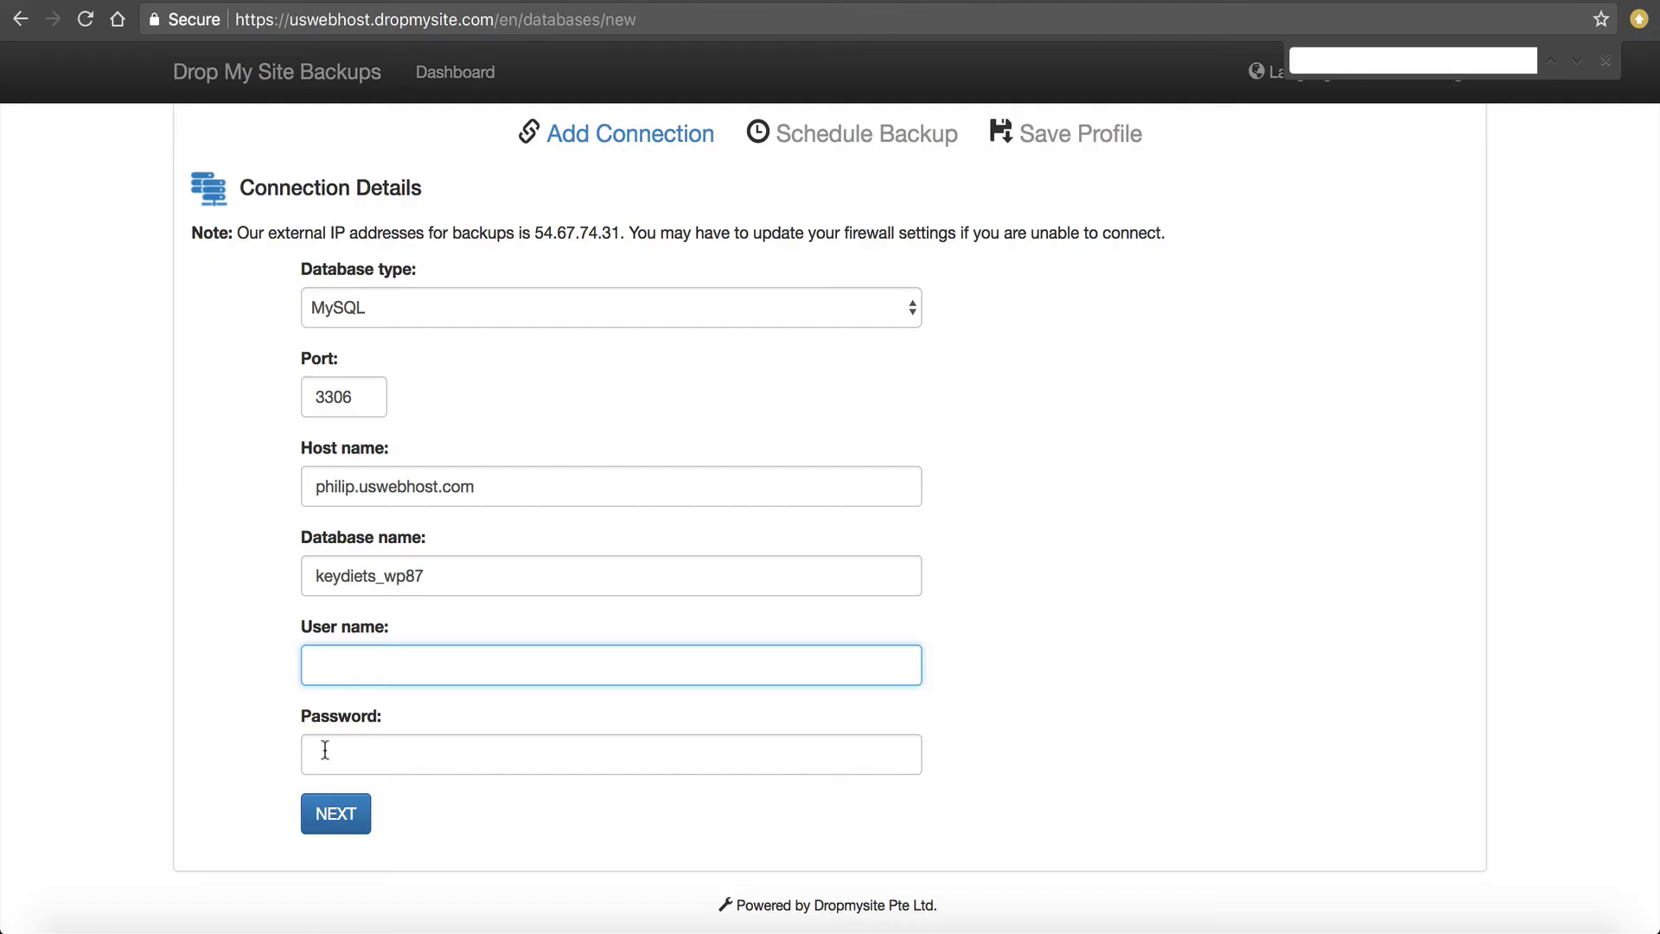
Fill in the generated password and user name keydiets_drop, then submit the connection.
left_click(322, 750)
key("super+v")
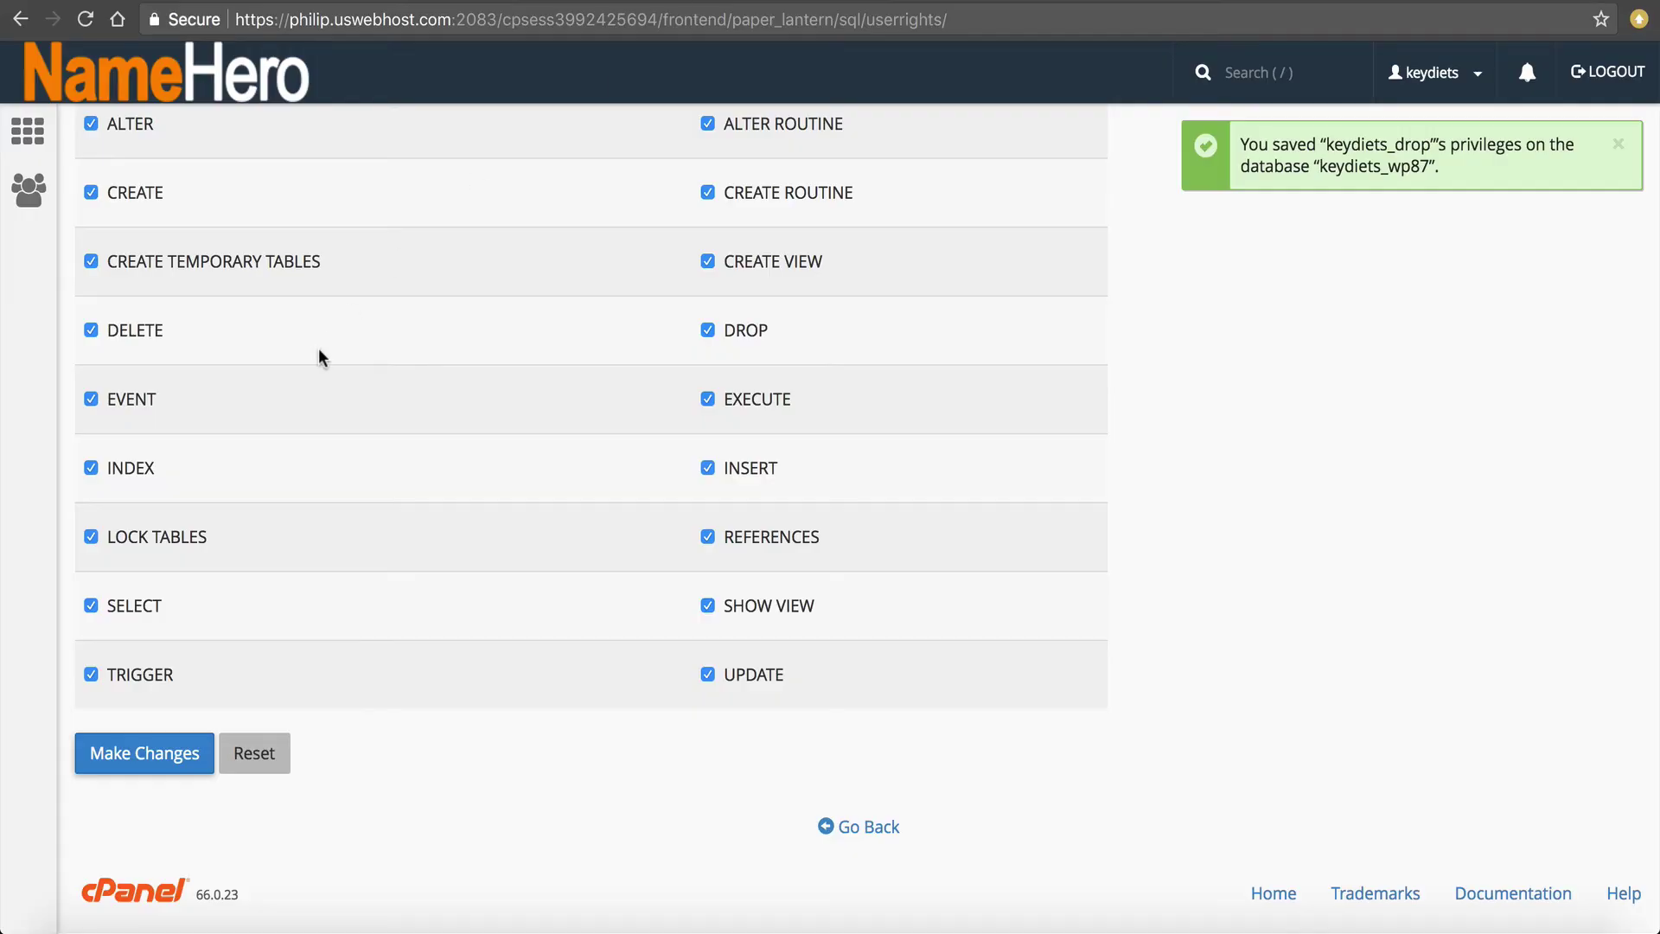
scroll(323, 355, "up", 5)
scroll(308, 363, "down", 1)
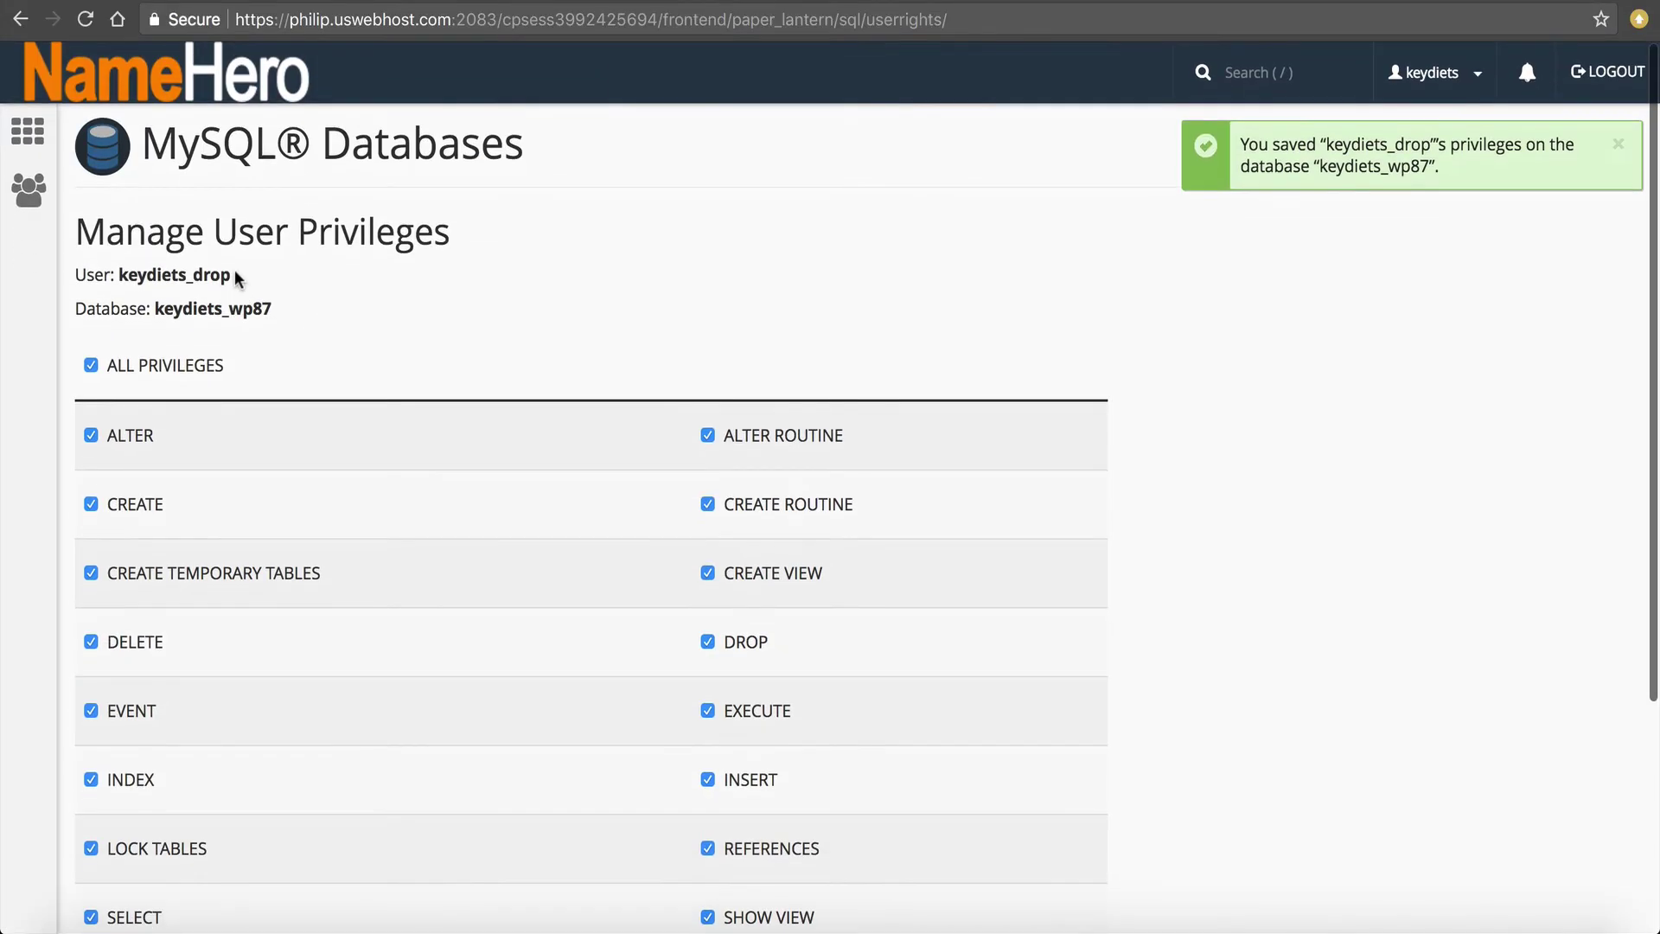
left_click_drag(237, 276, 119, 277)
key("super+c")
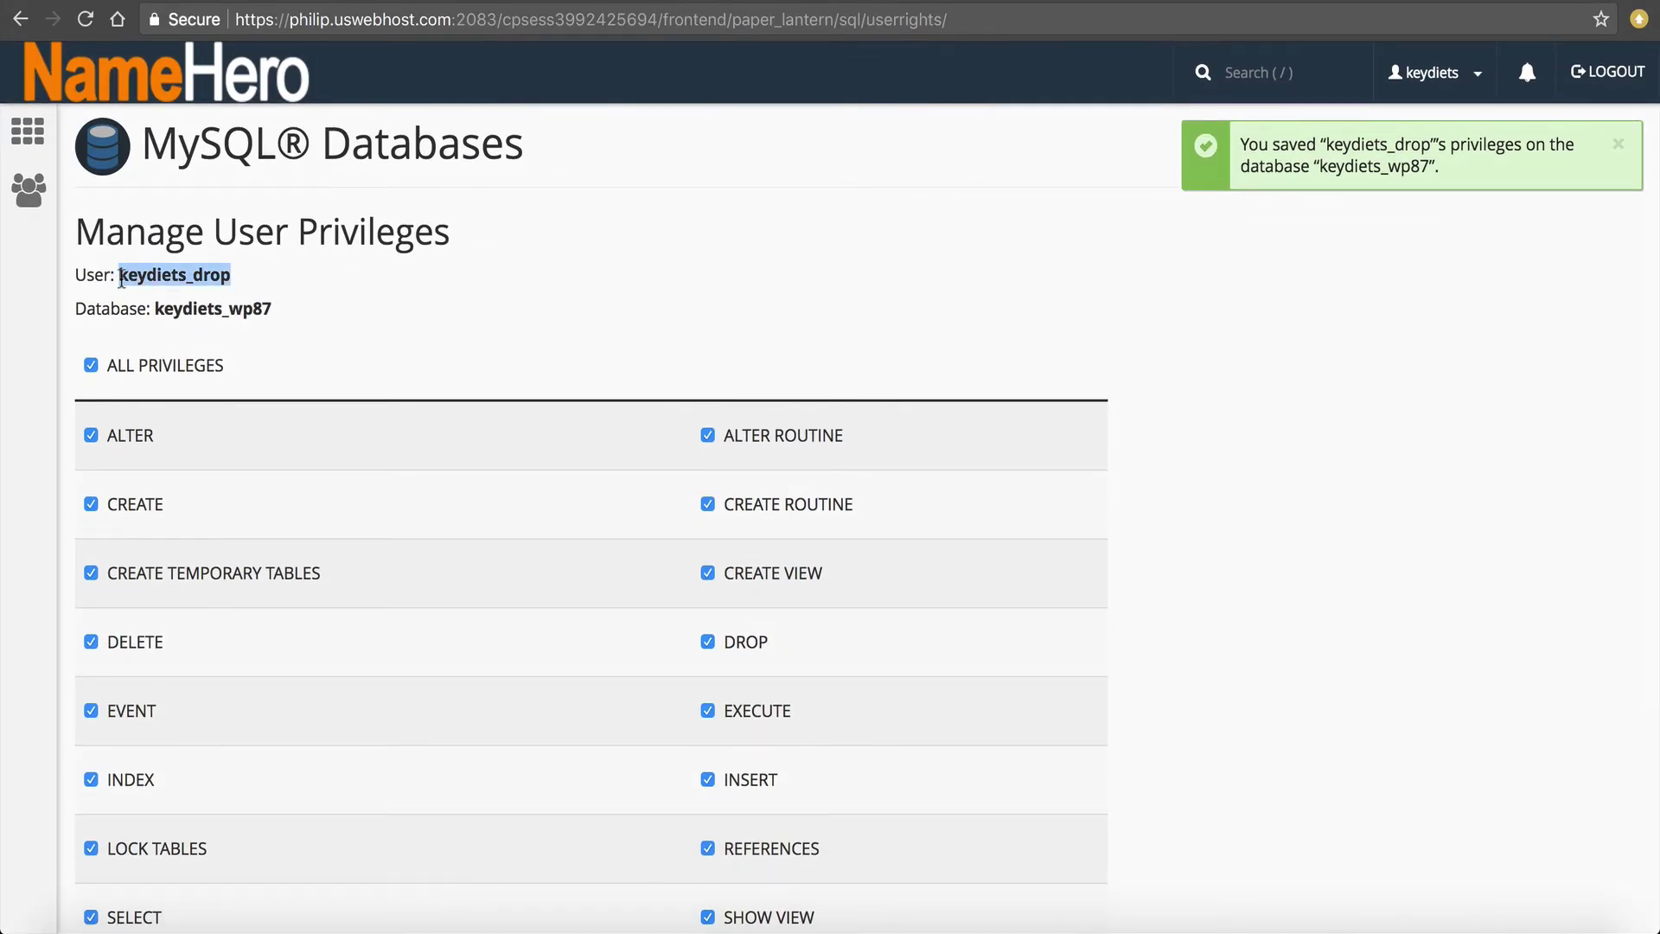
left_click(992, 2)
left_click(322, 670)
key("super+v")
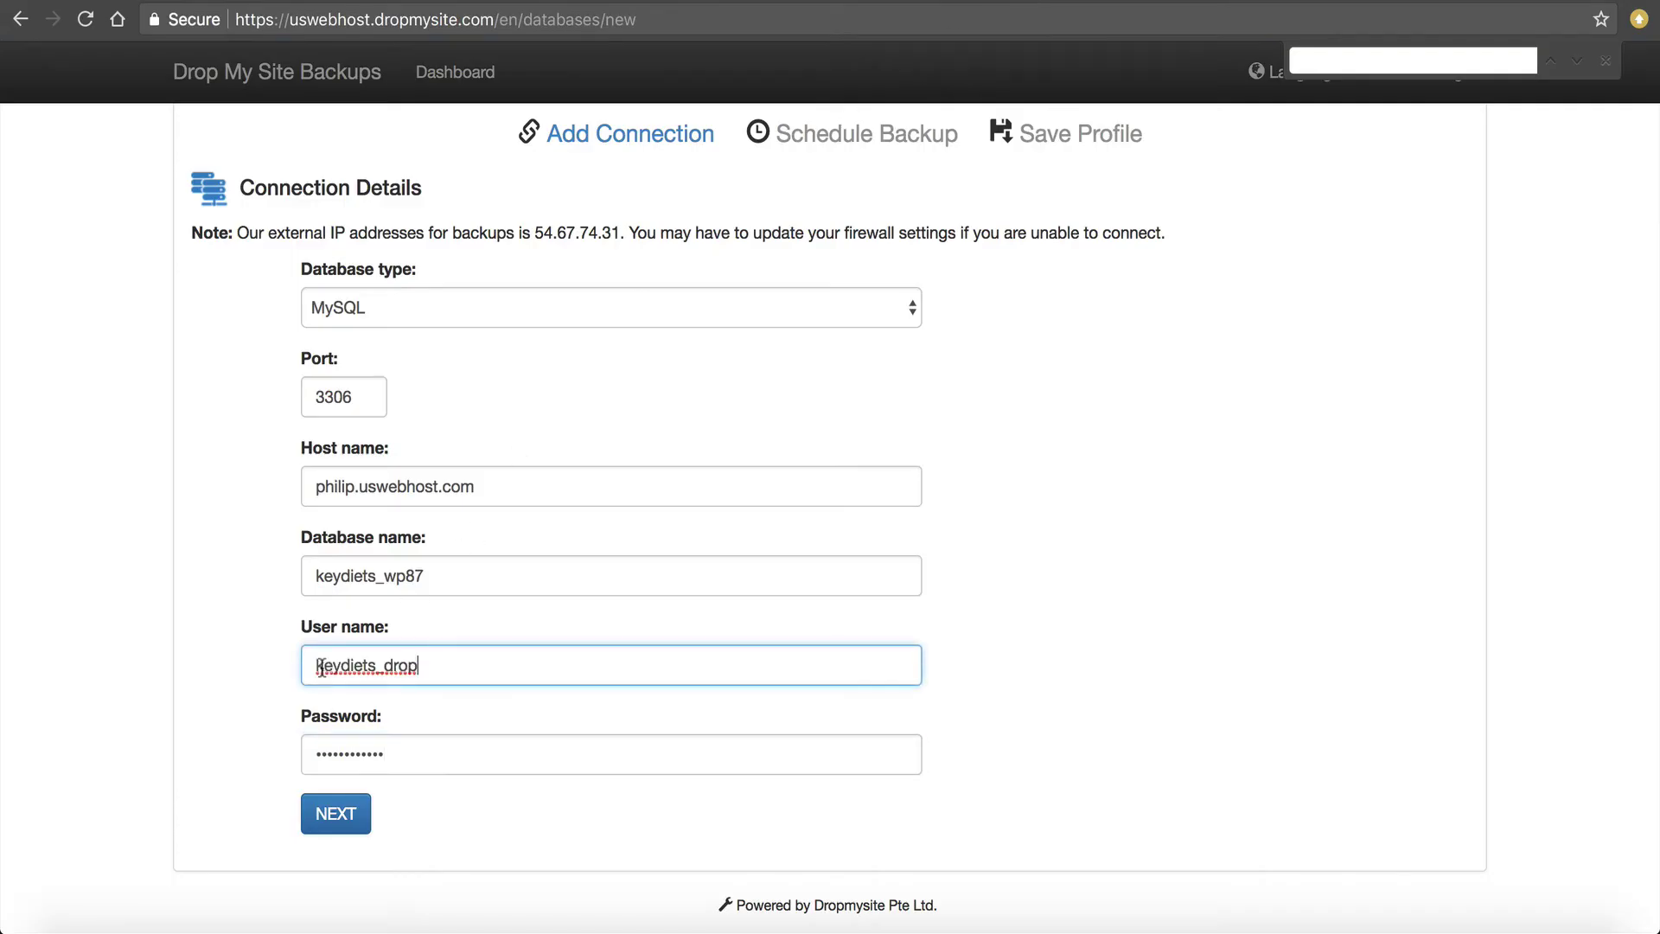
left_click(337, 814)
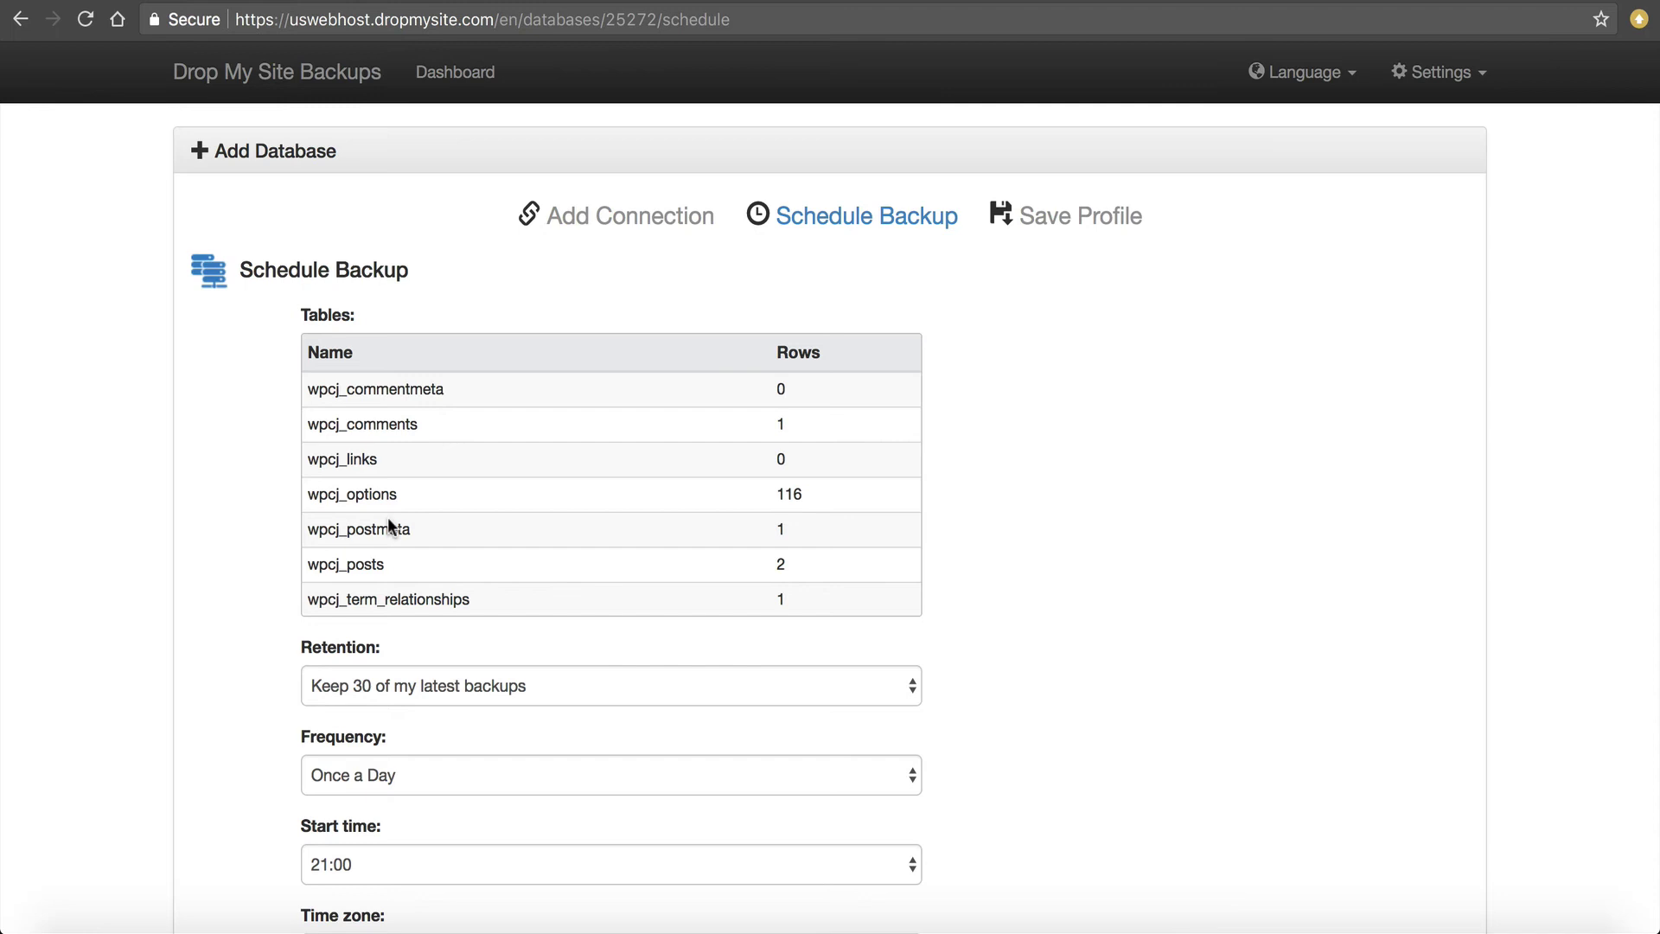
Set the backup retention to keep the 7 latest backups.
scroll(333, 596, "down", 3)
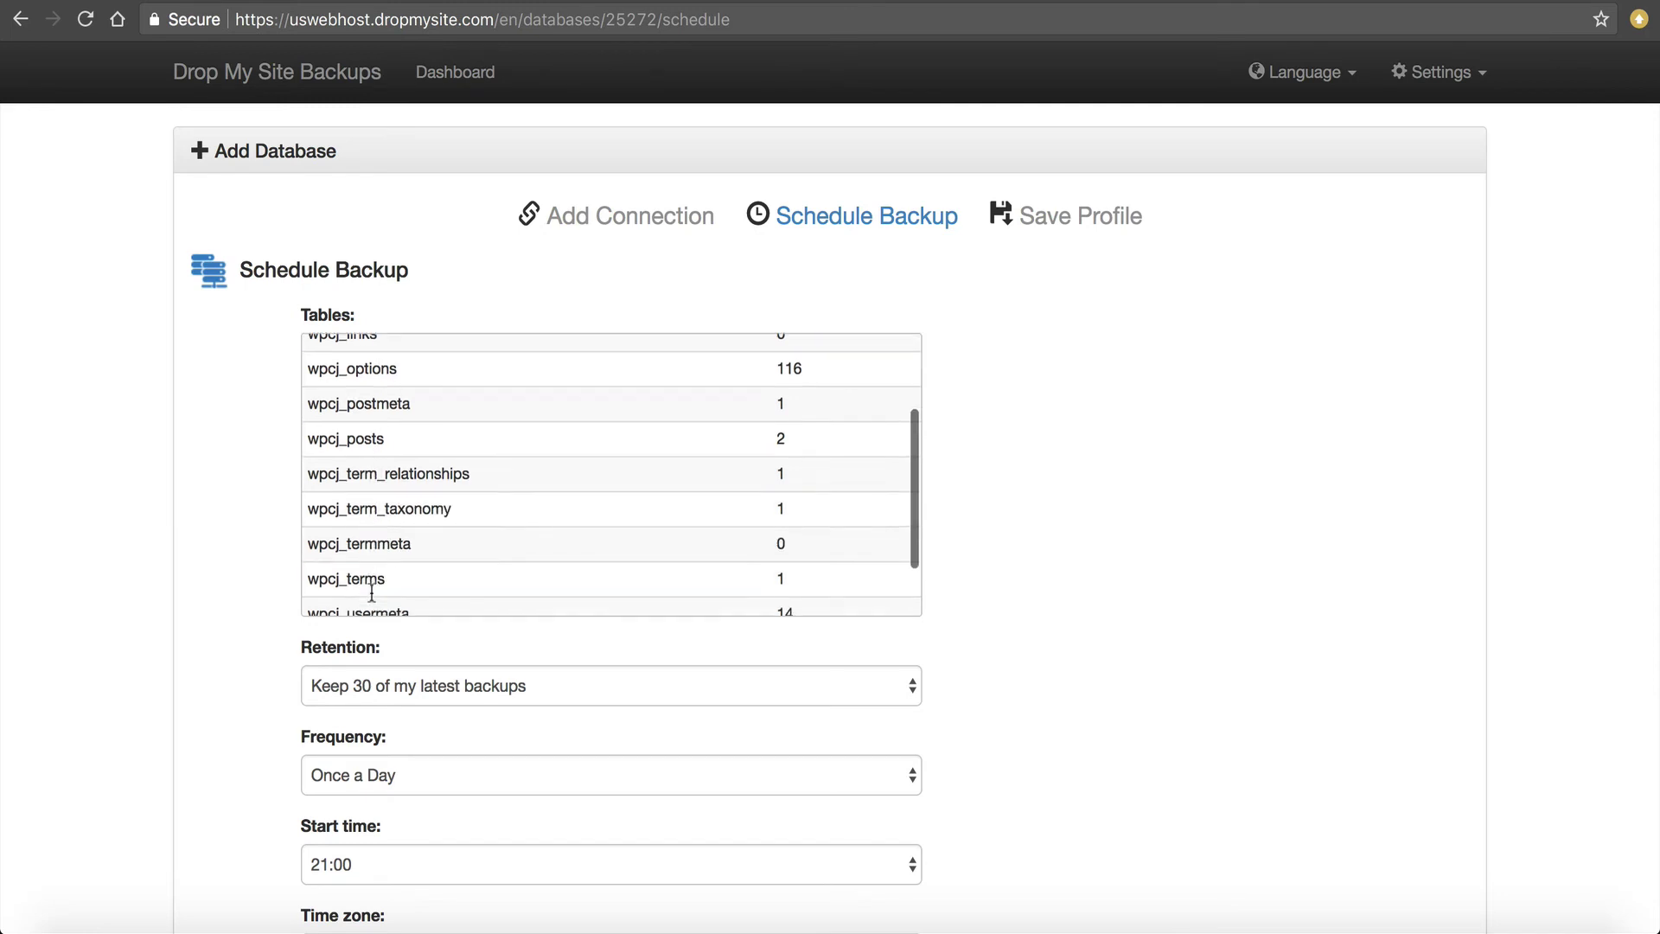
scroll(473, 503, "down", 4)
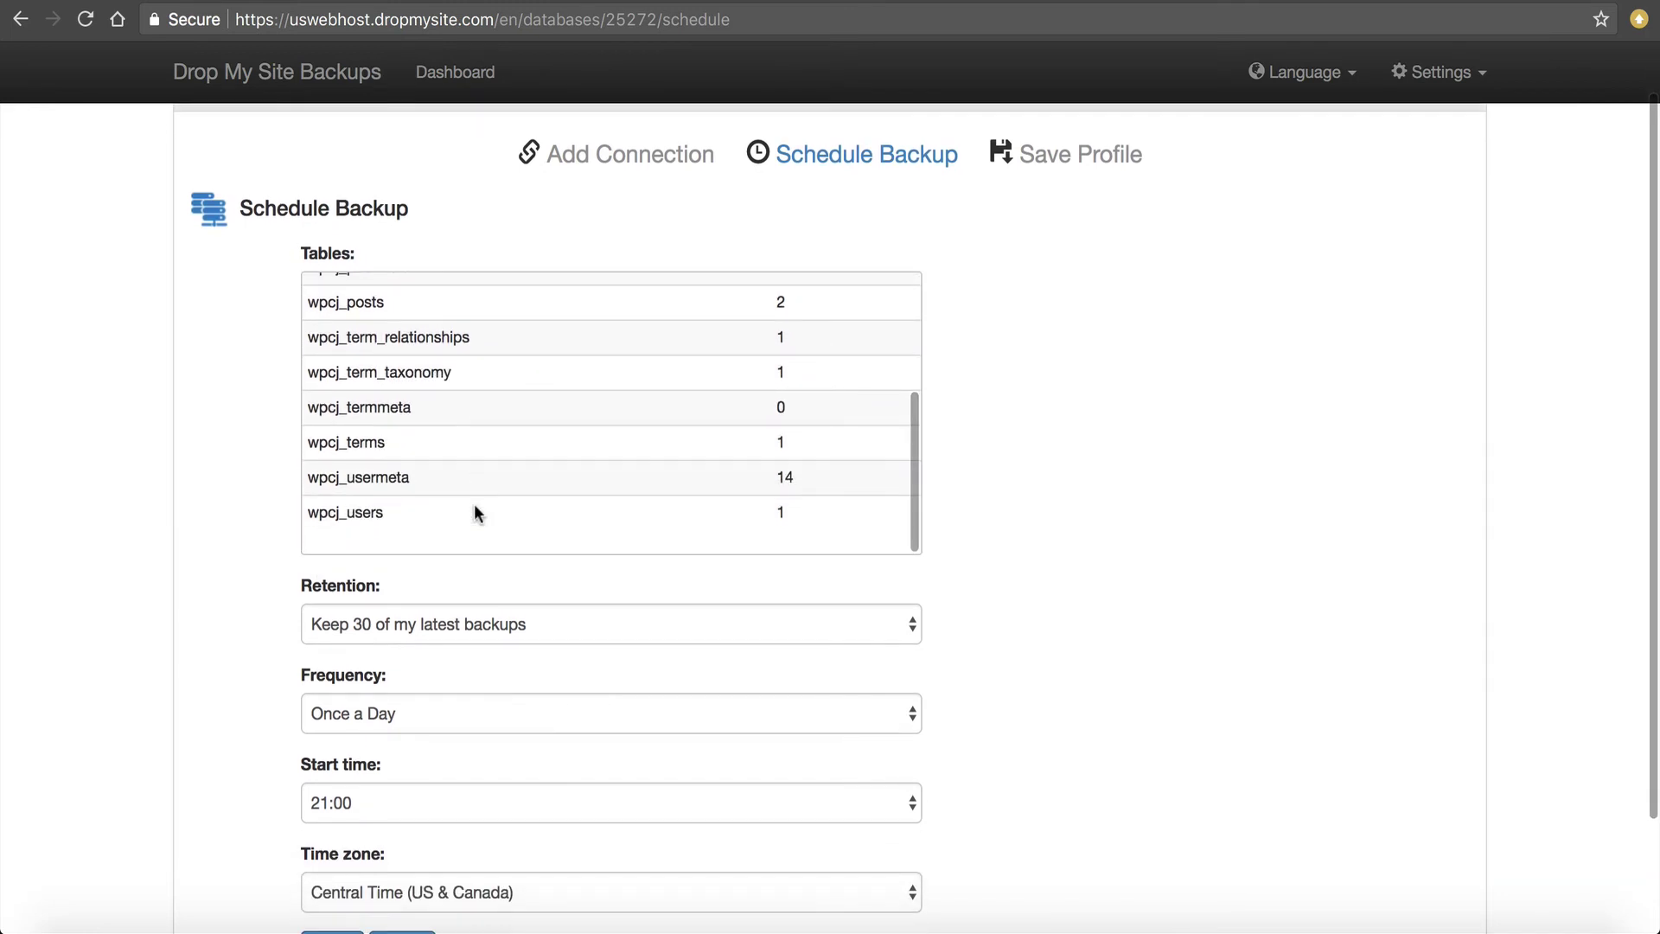
scroll(320, 543, "down", 3)
left_click(375, 492)
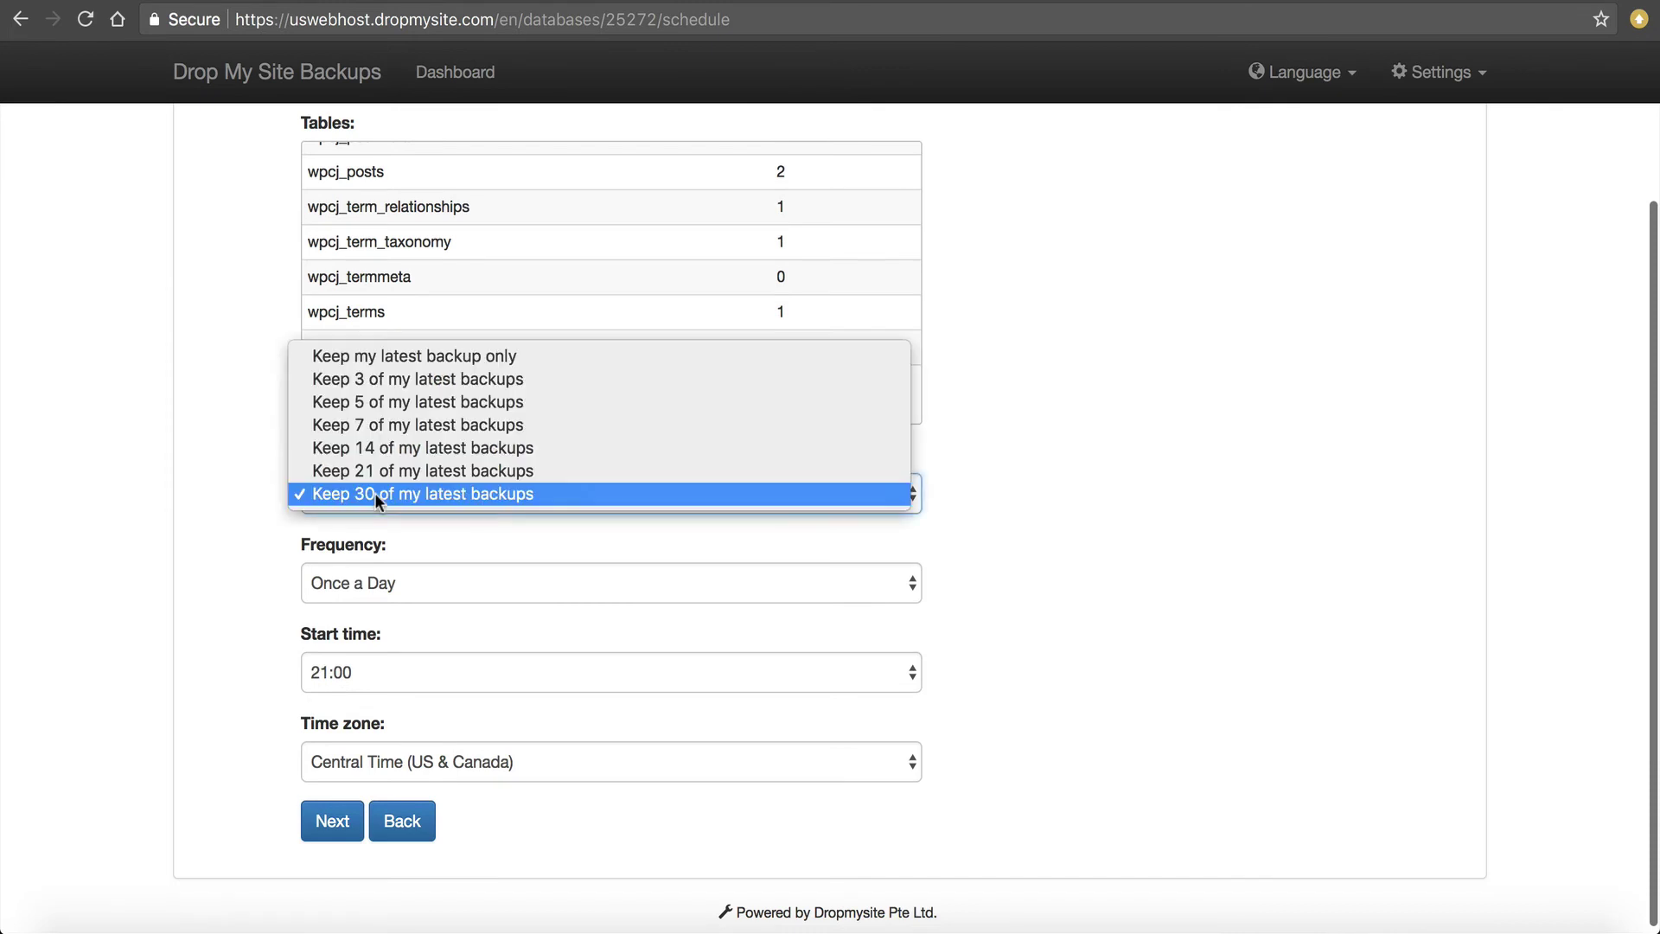
left_click(385, 427)
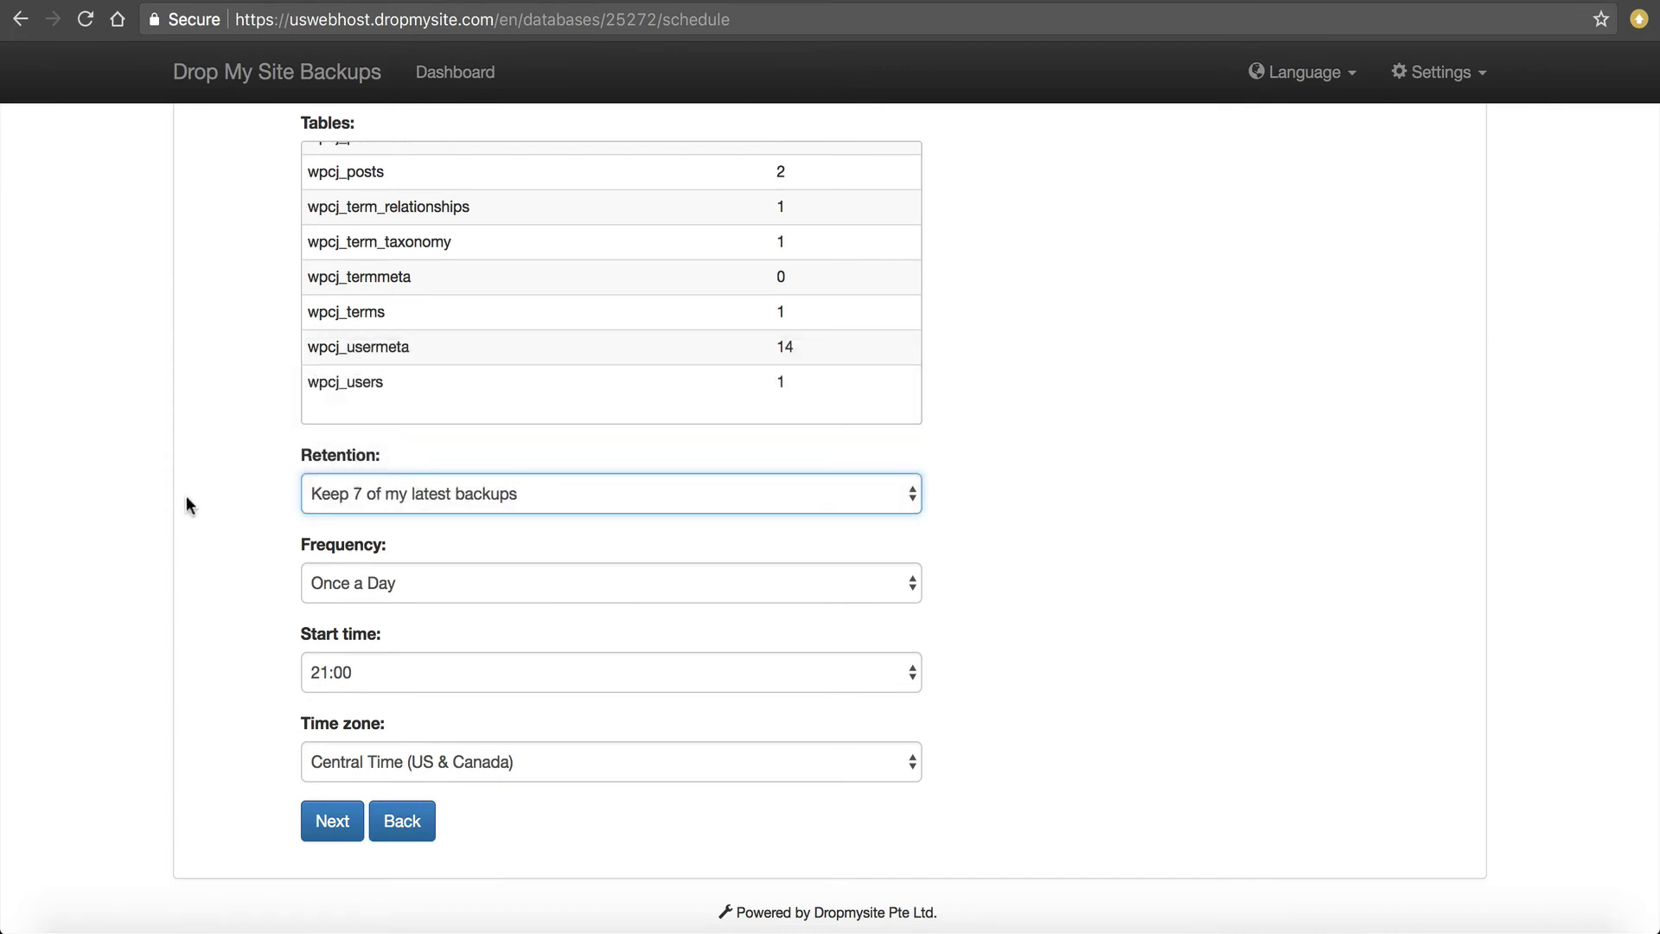
Keep the schedule at once a day, 21:00 Central Time, and continue.
left_click(358, 572)
left_click(348, 577)
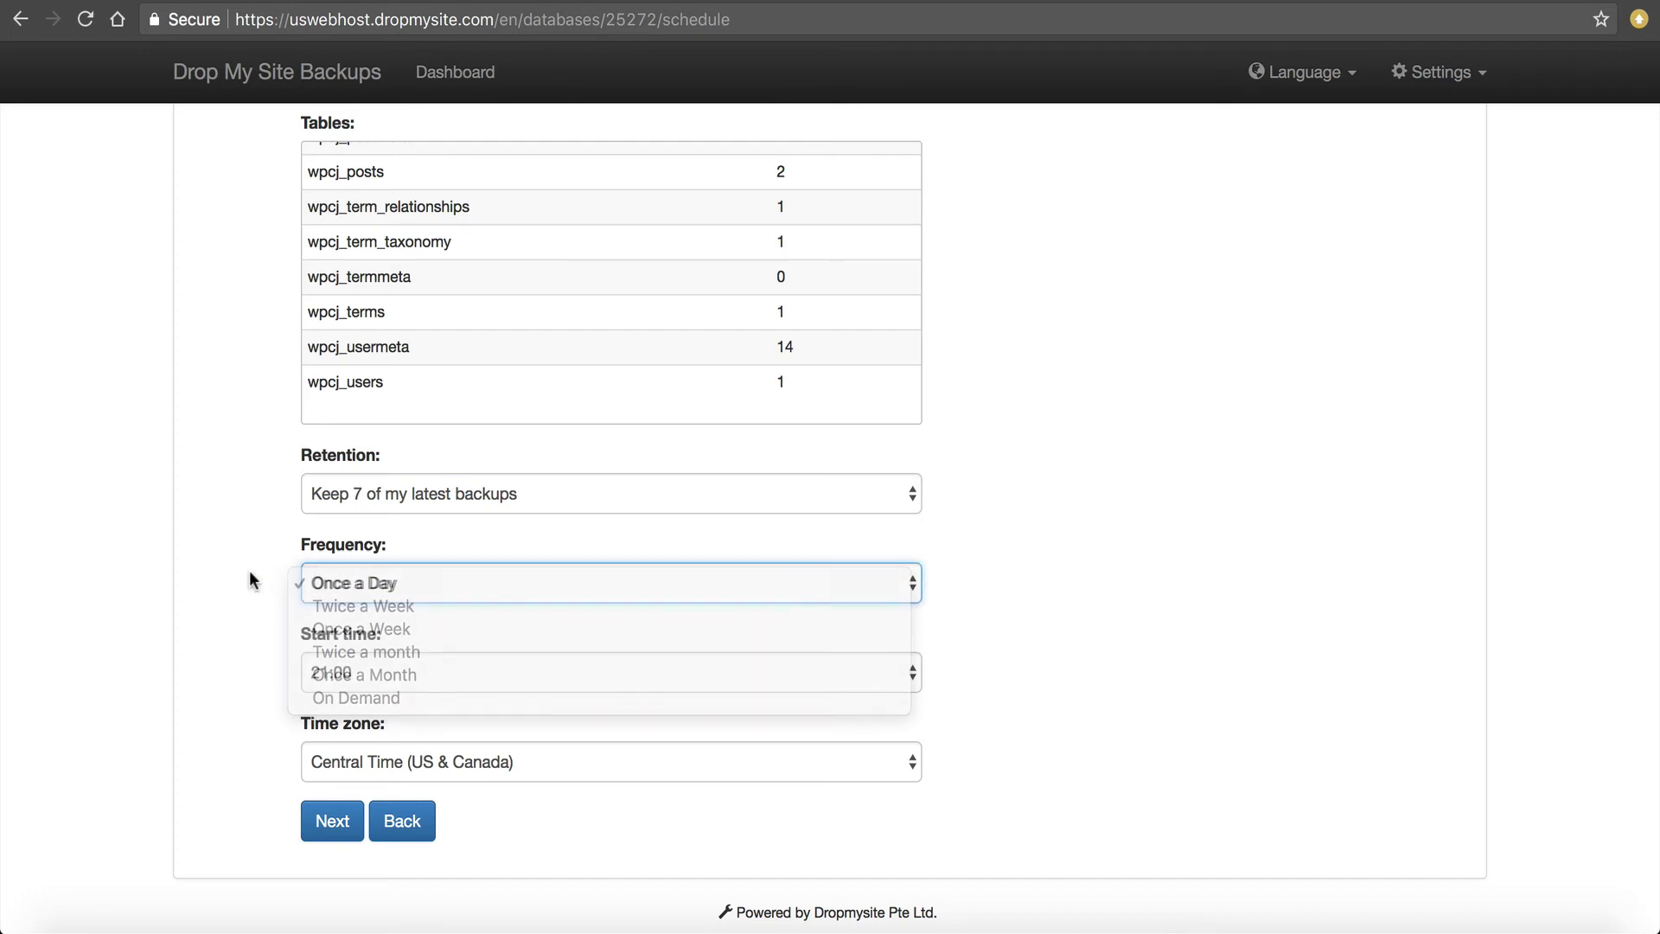
scroll(249, 578, "down", 1)
left_click(353, 666)
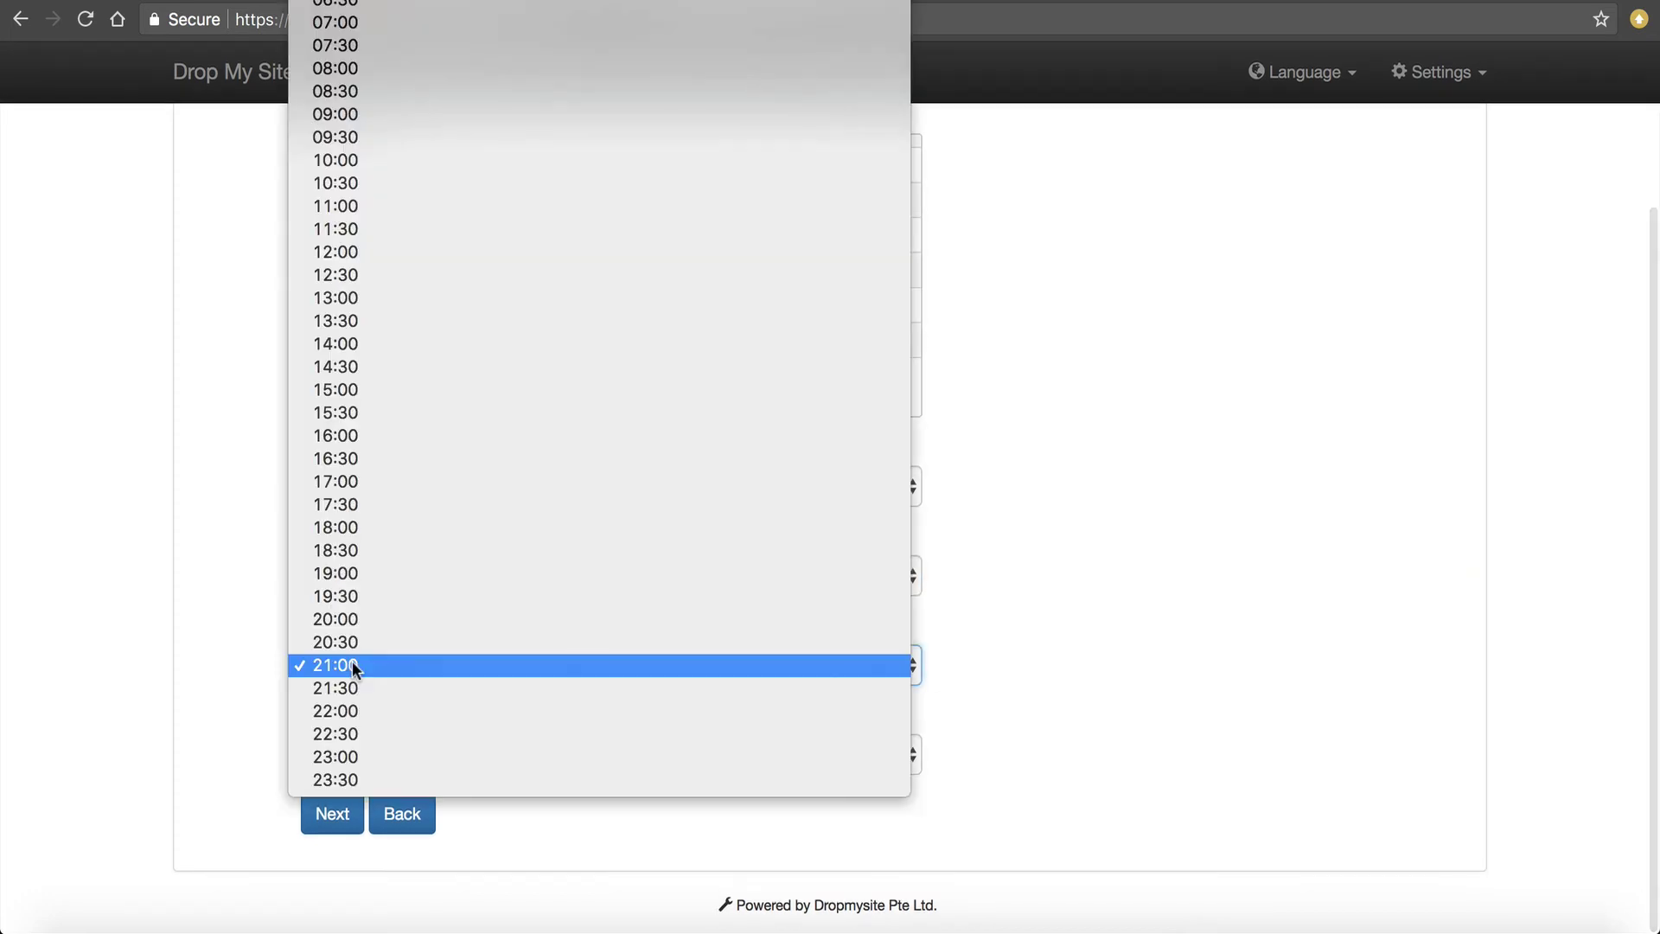
left_click(351, 664)
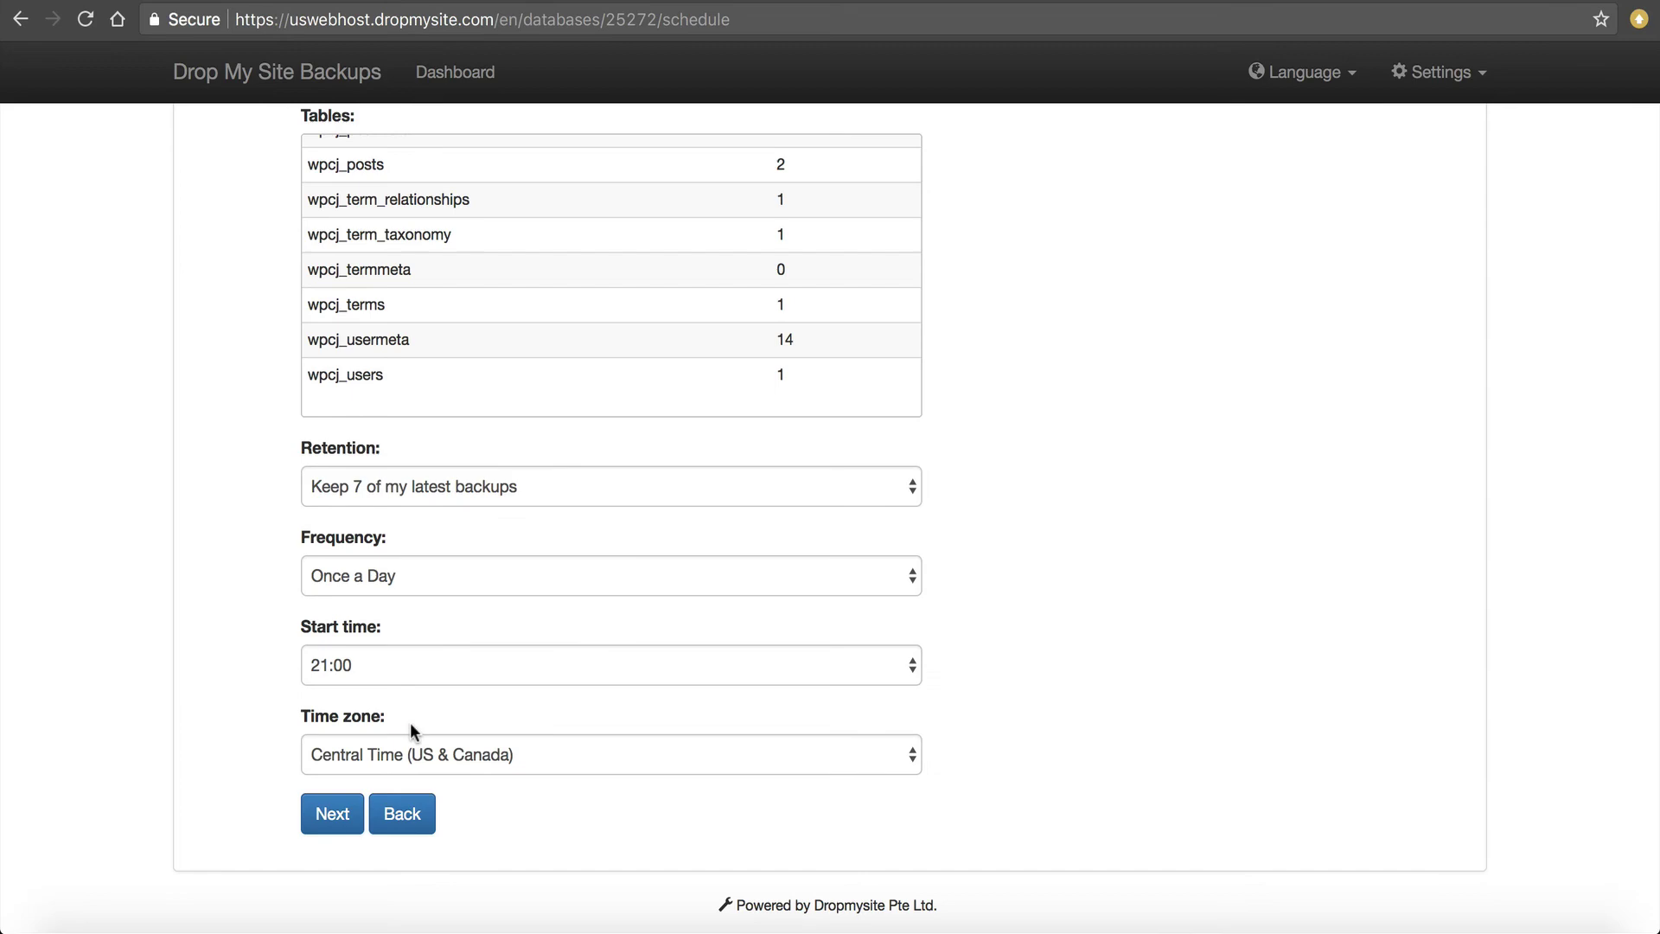
left_click(411, 745)
left_click(190, 707)
left_click(310, 813)
Name the profile 'KeyDiets Main WordPress DB' and save it.
left_click(435, 392)
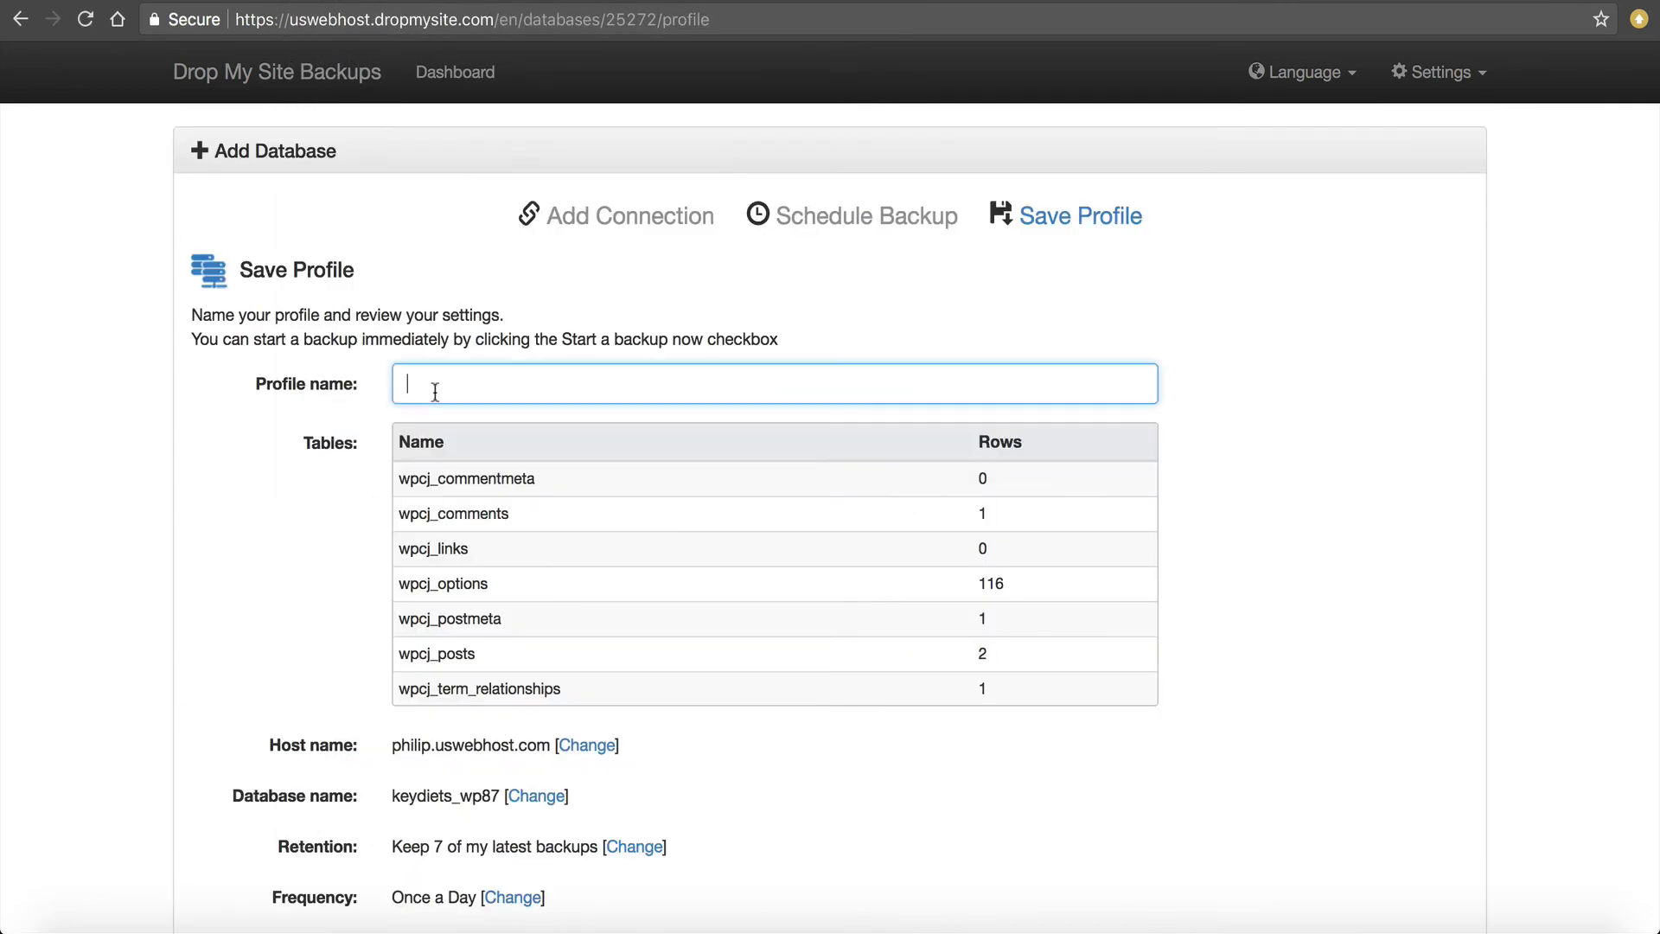
type("KeyDiets Main WordPress DB")
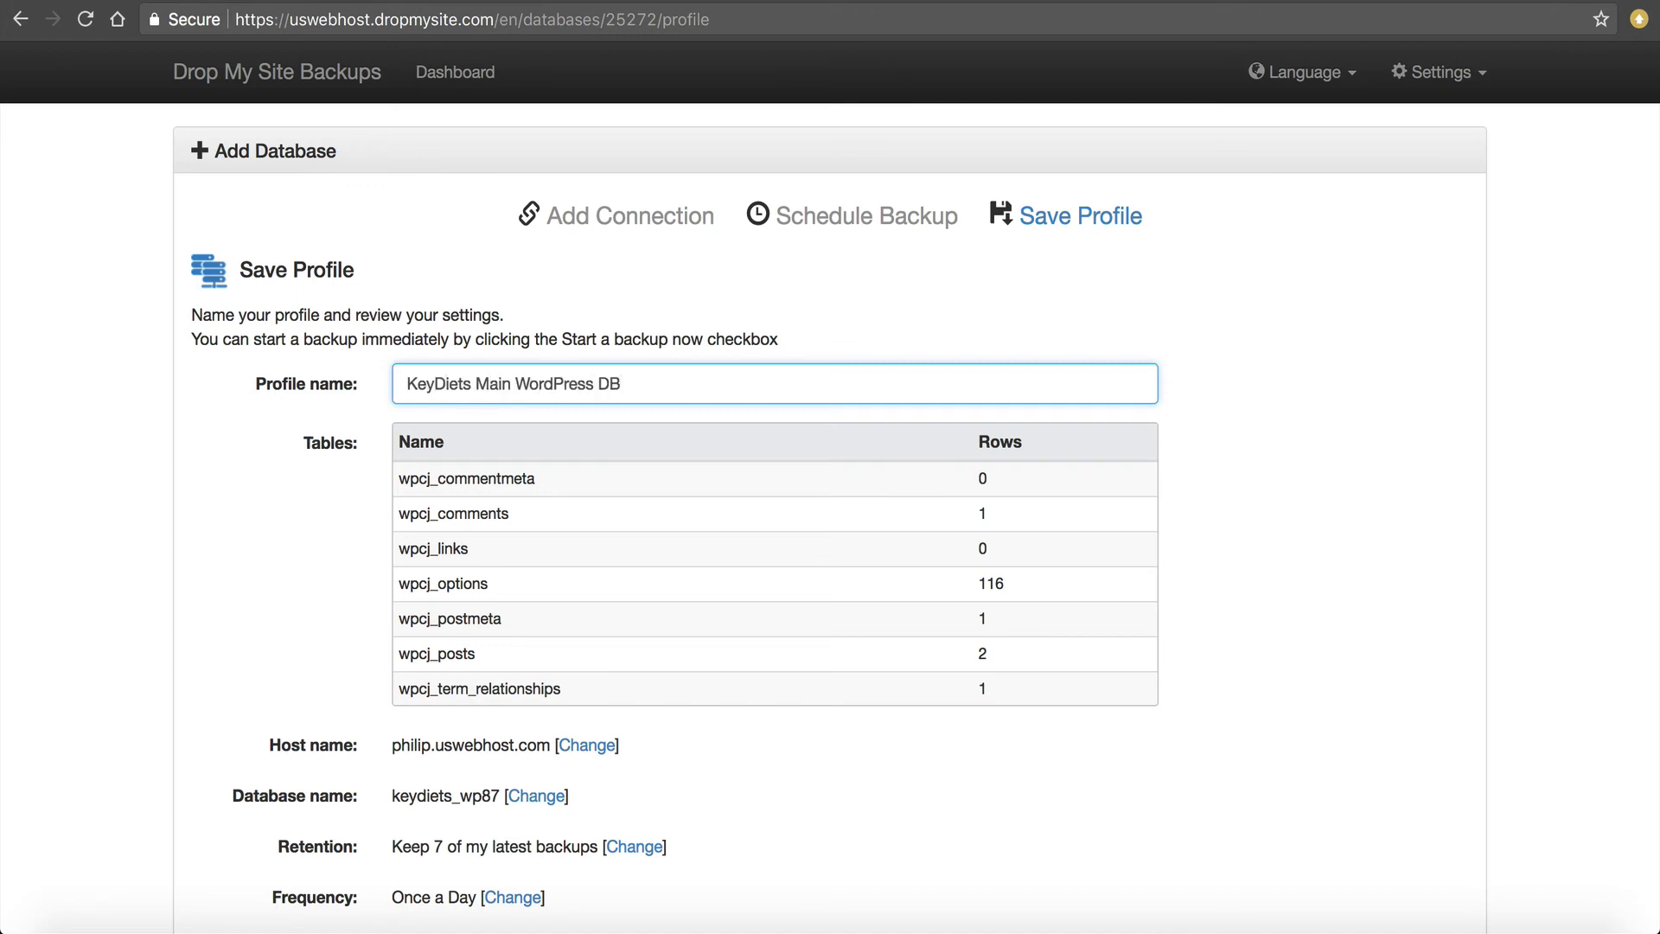
left_click_drag(392, 795, 492, 795)
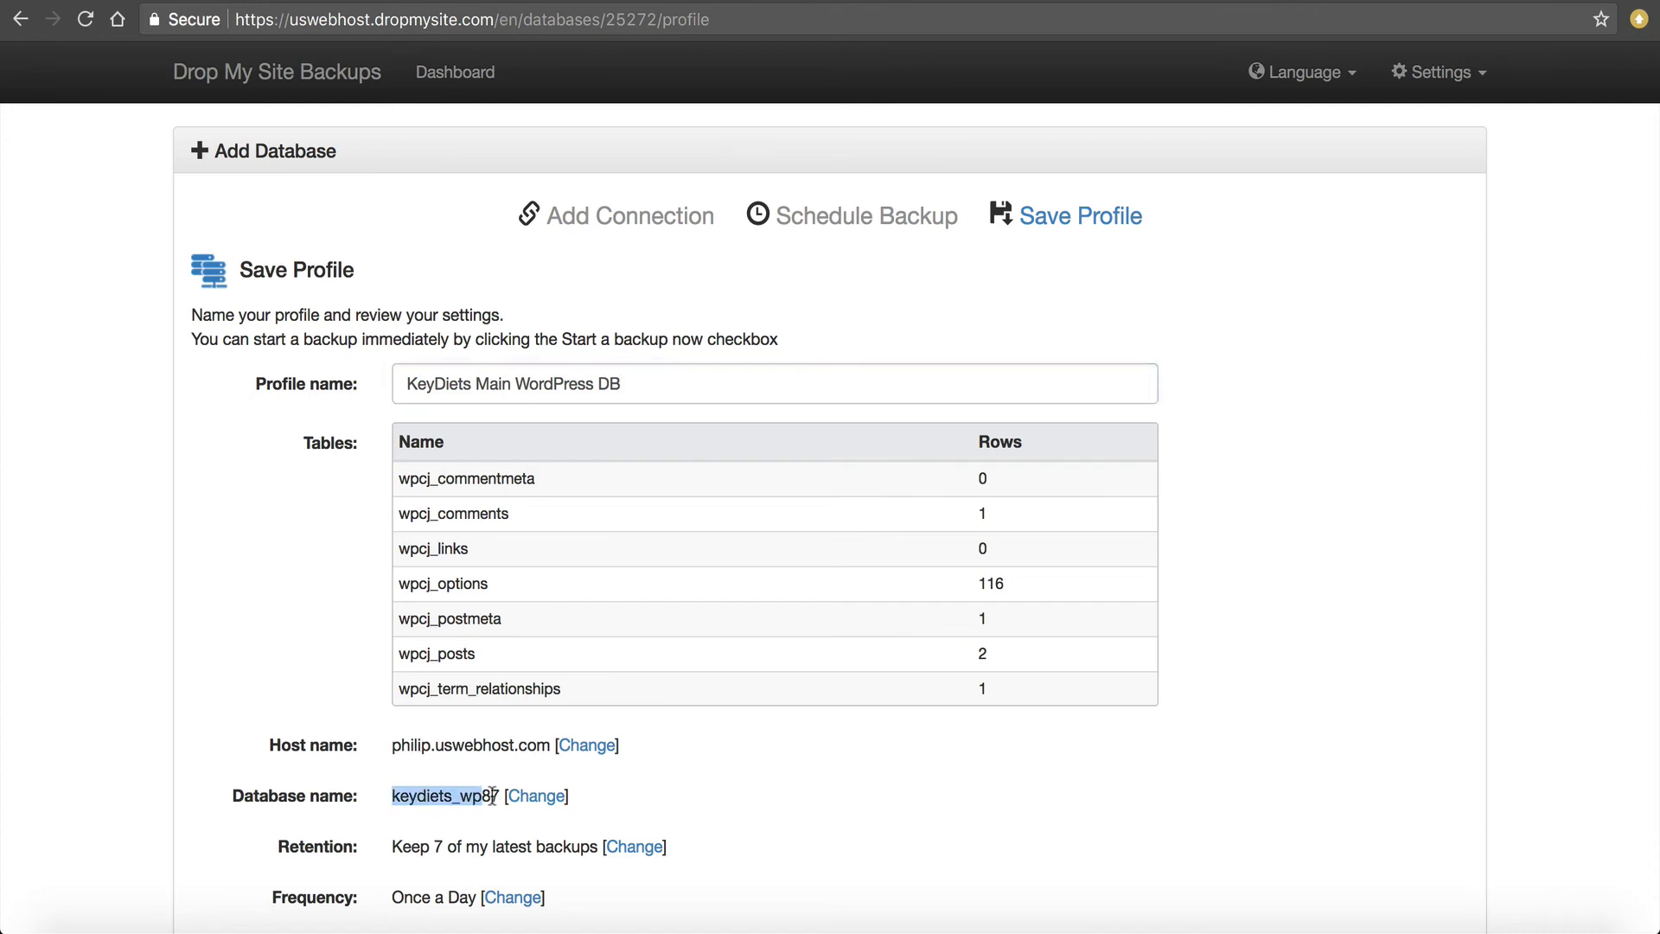
scroll(391, 457, "down", 3)
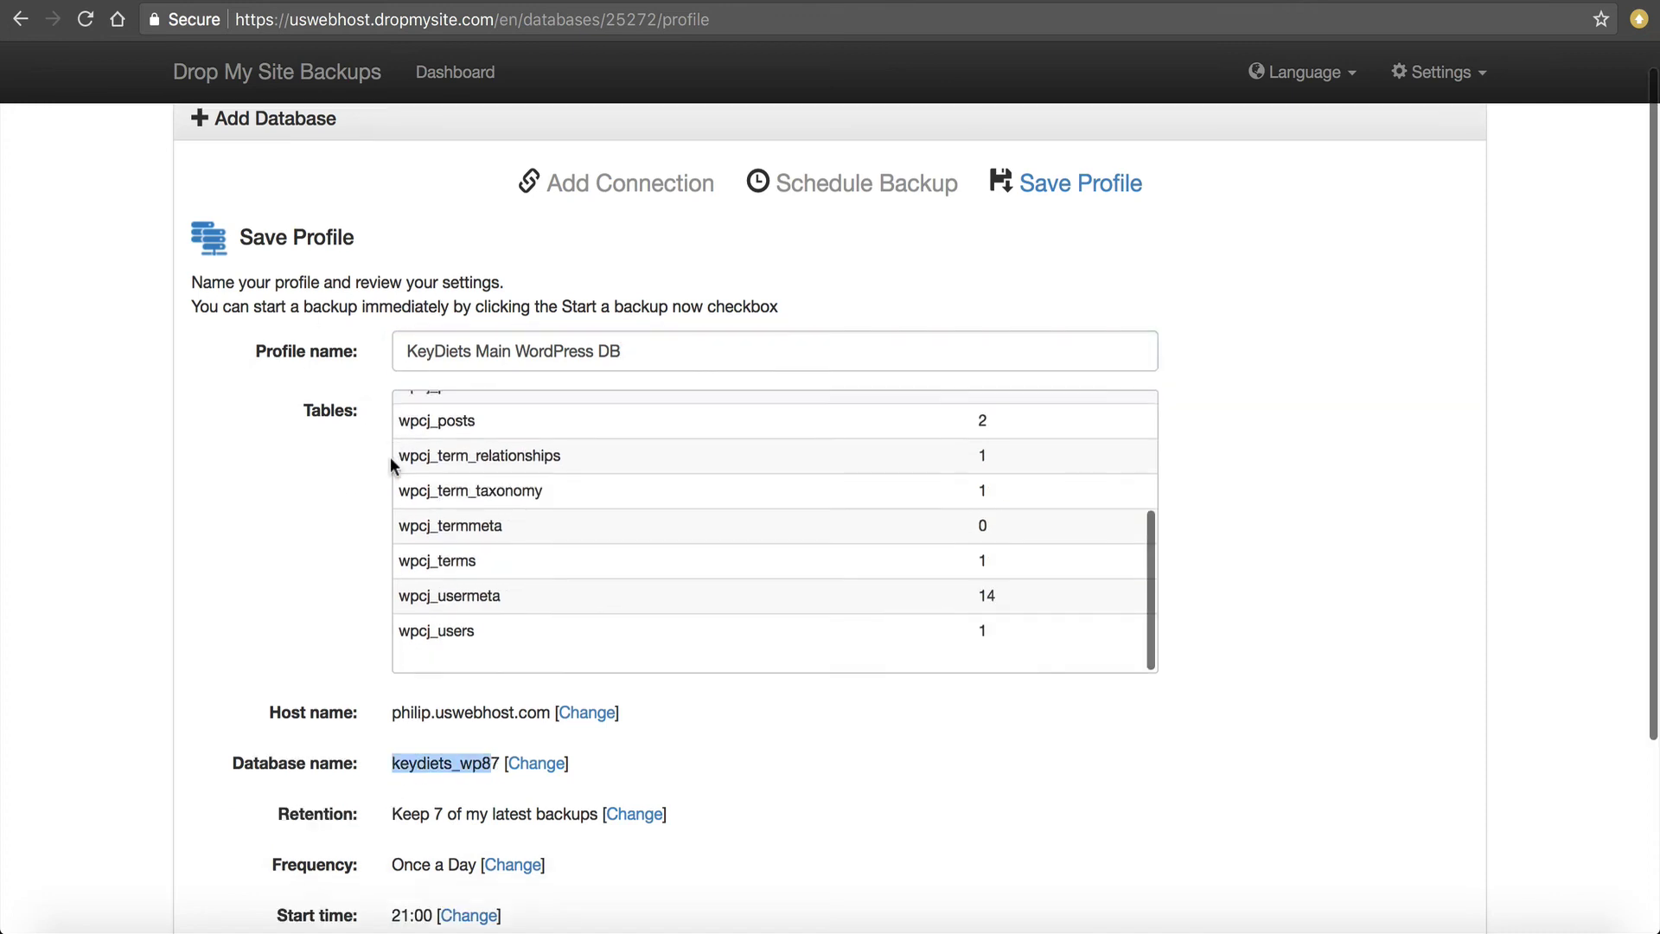
scroll(386, 465, "down", 5)
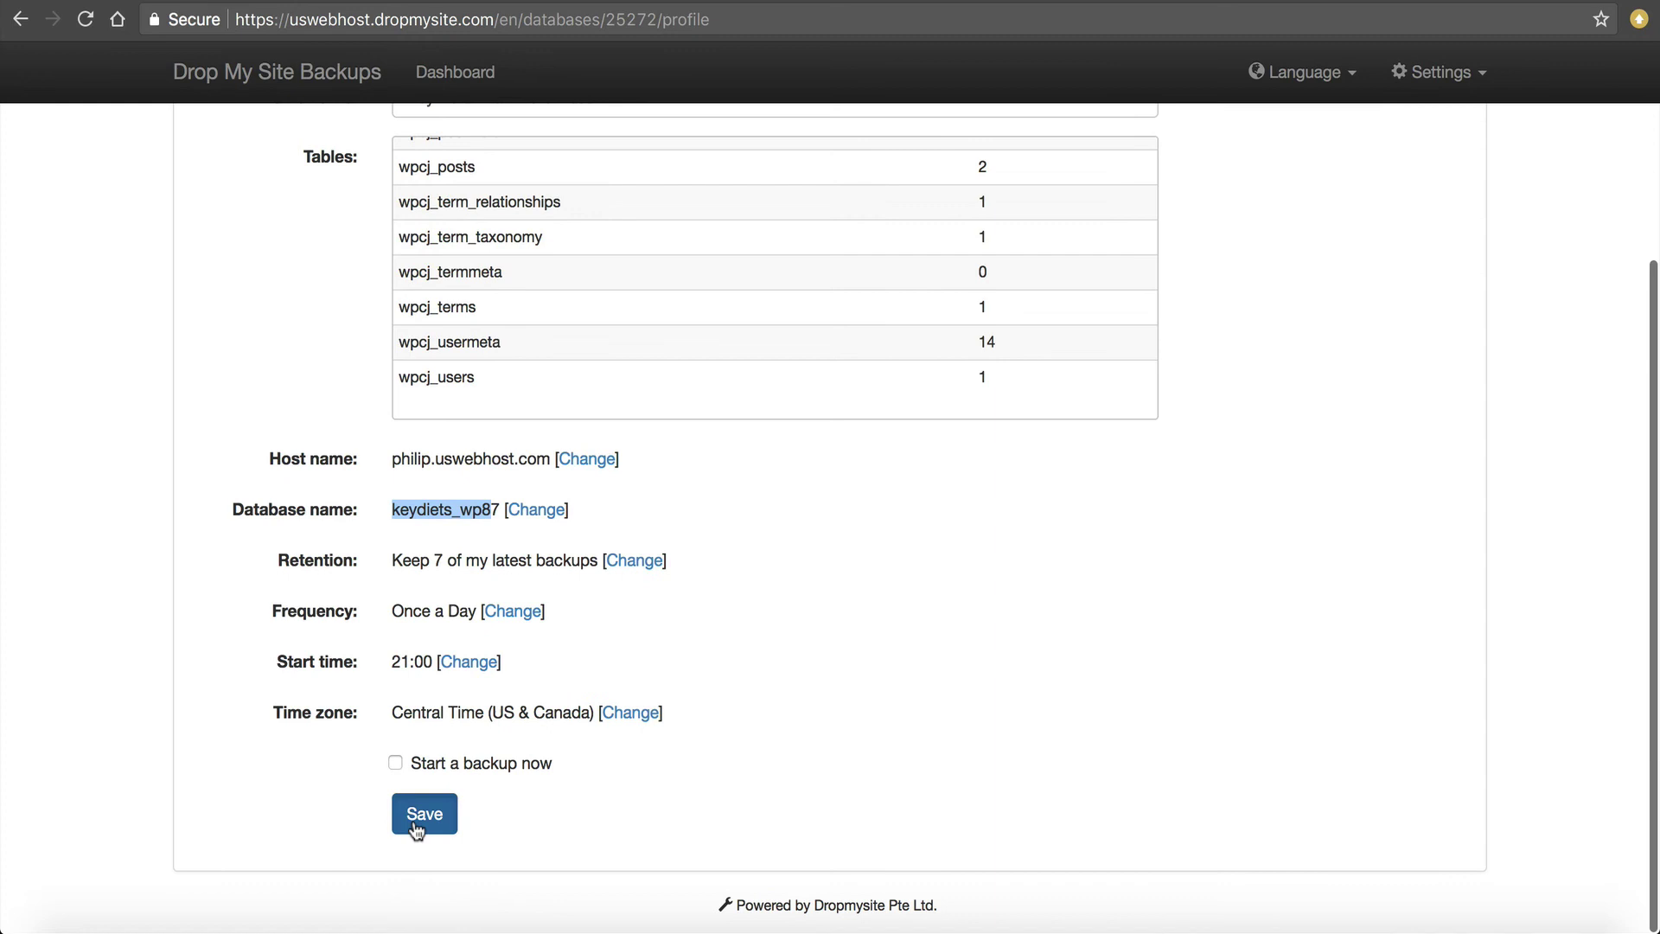
left_click(416, 817)
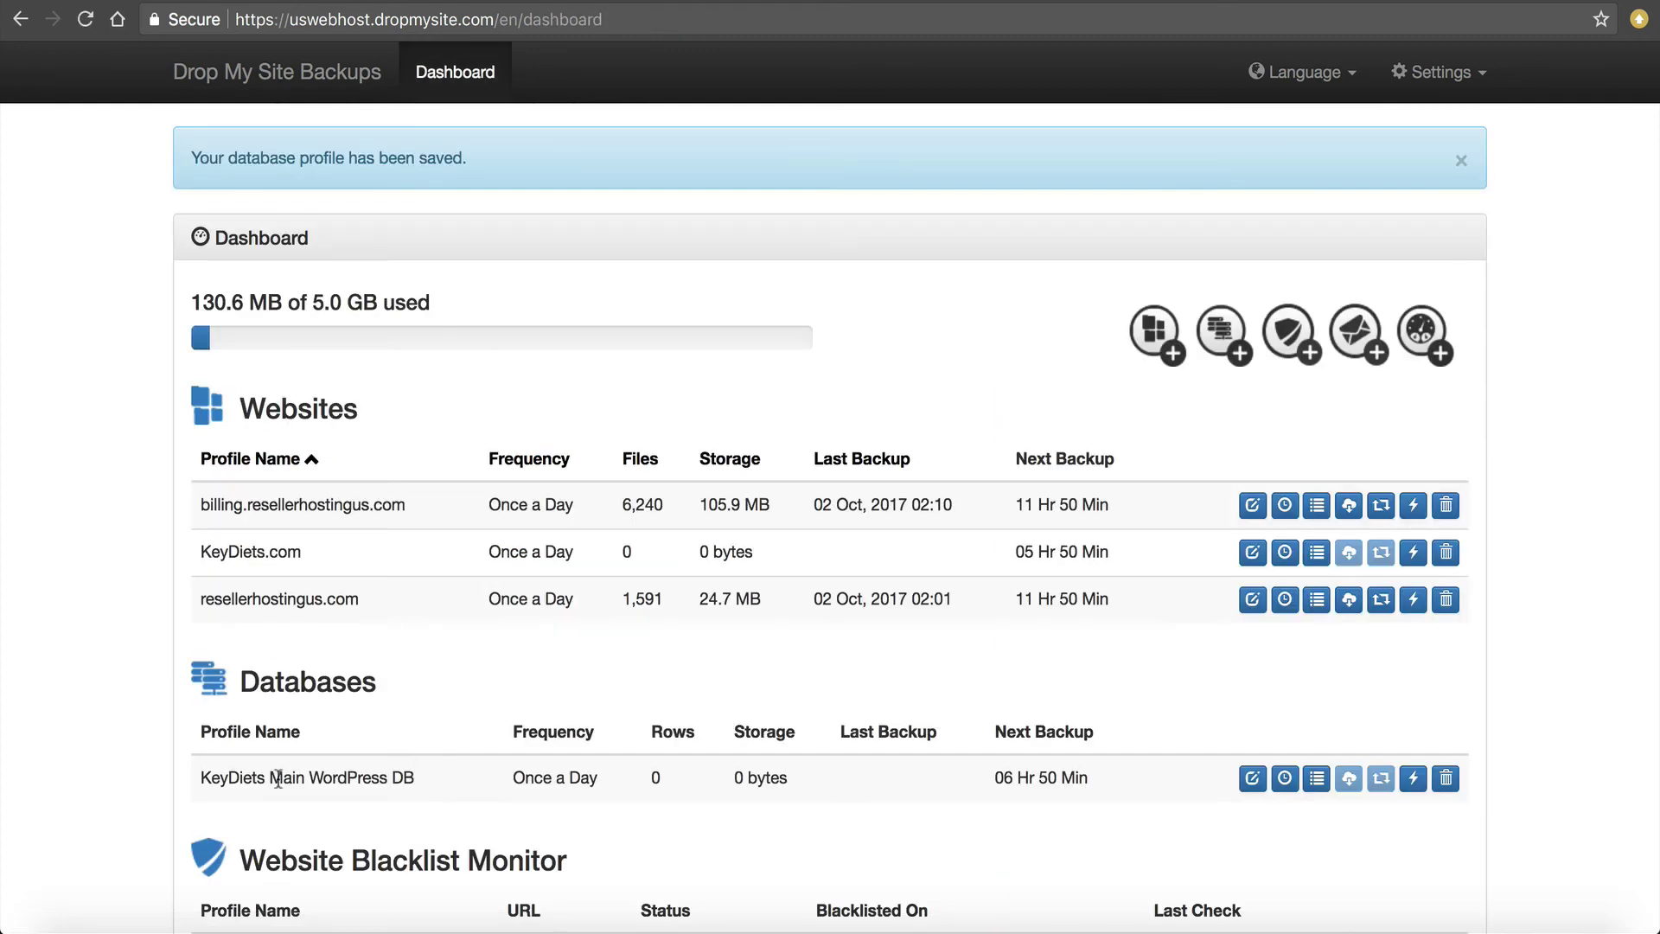
left_click_drag(190, 769, 417, 791)
left_click(417, 791)
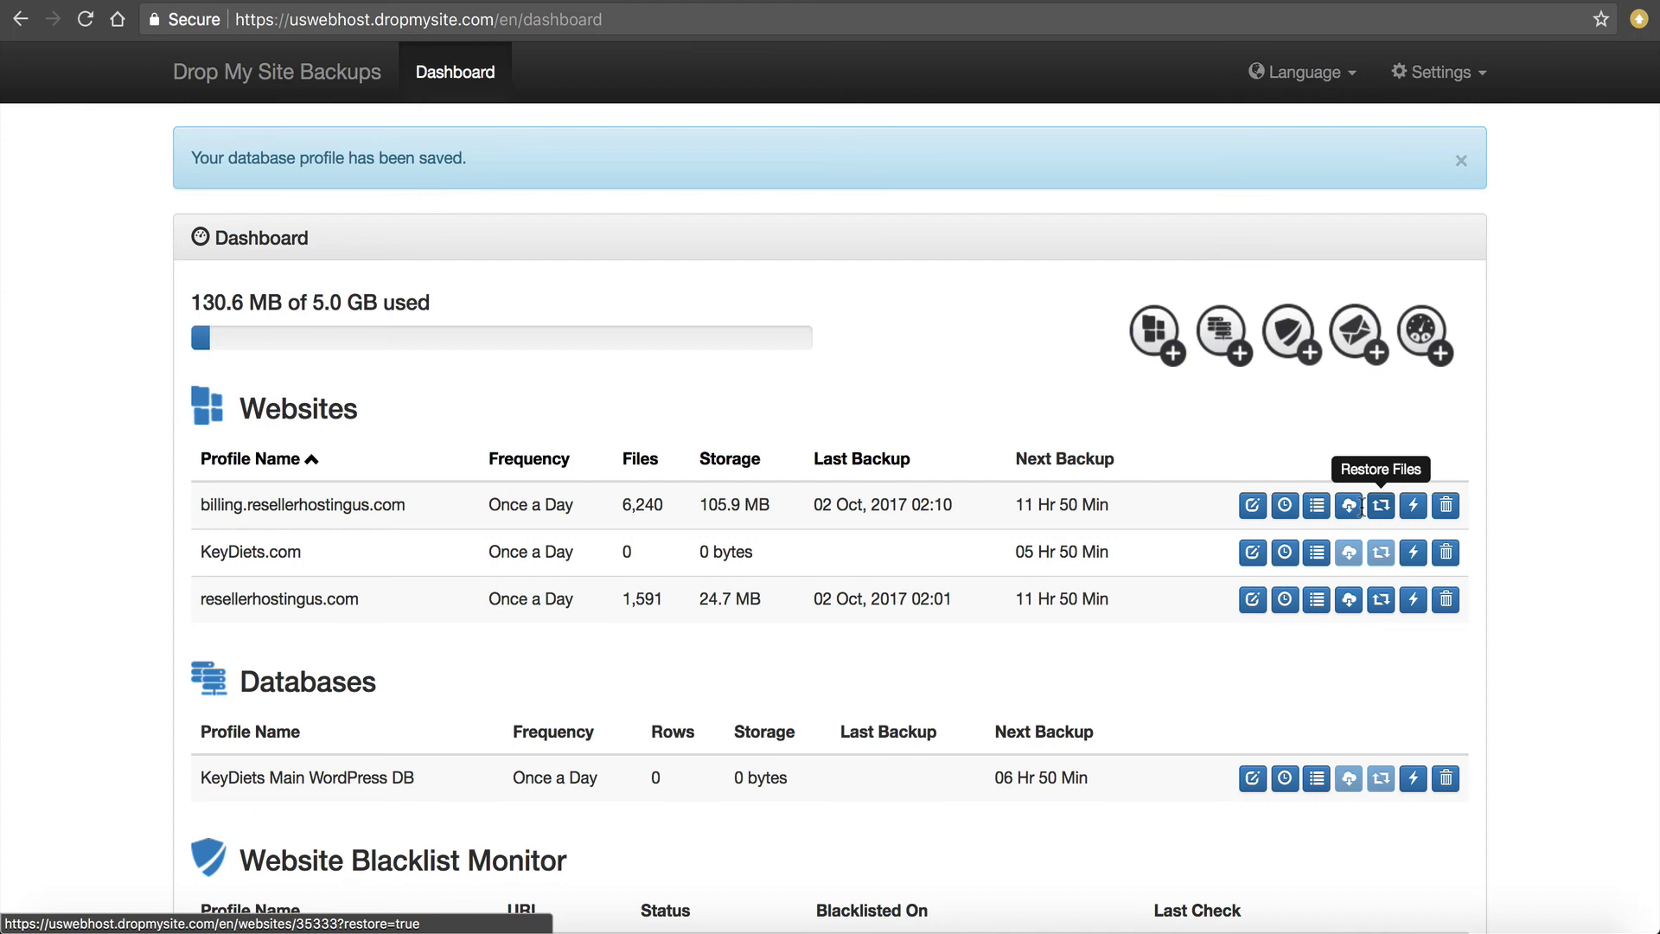
left_click(1380, 505)
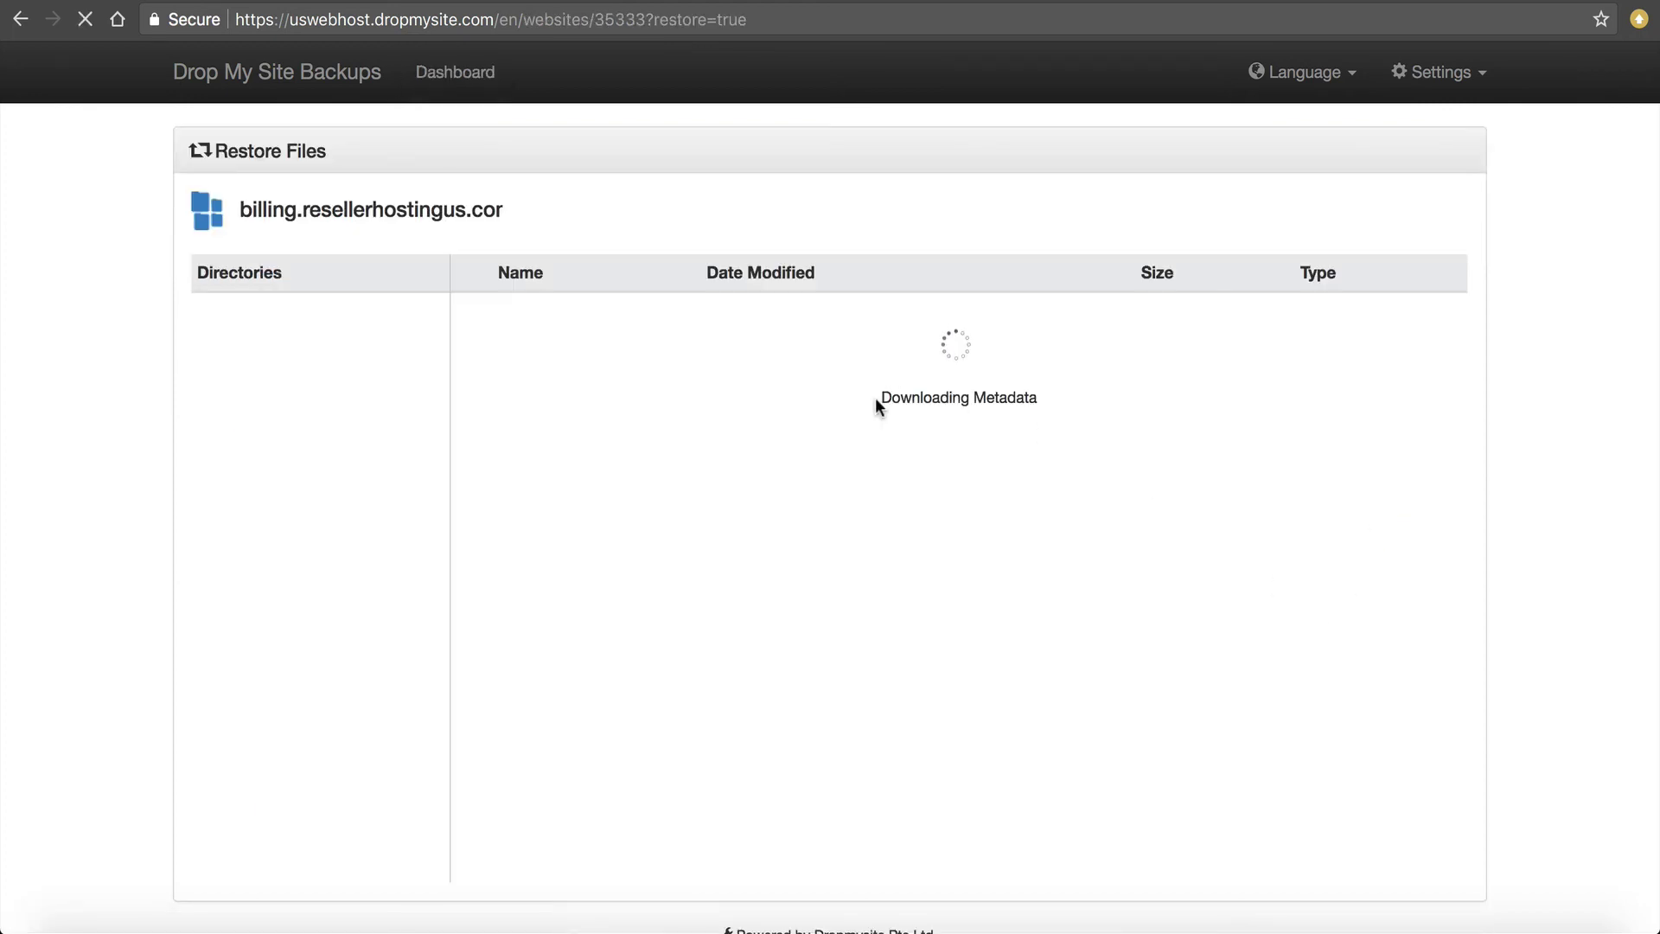
Scroll through billing.resellerhostingus.com's restorable files, then return to the backups dashboard.
scroll(875, 397, "down", 5)
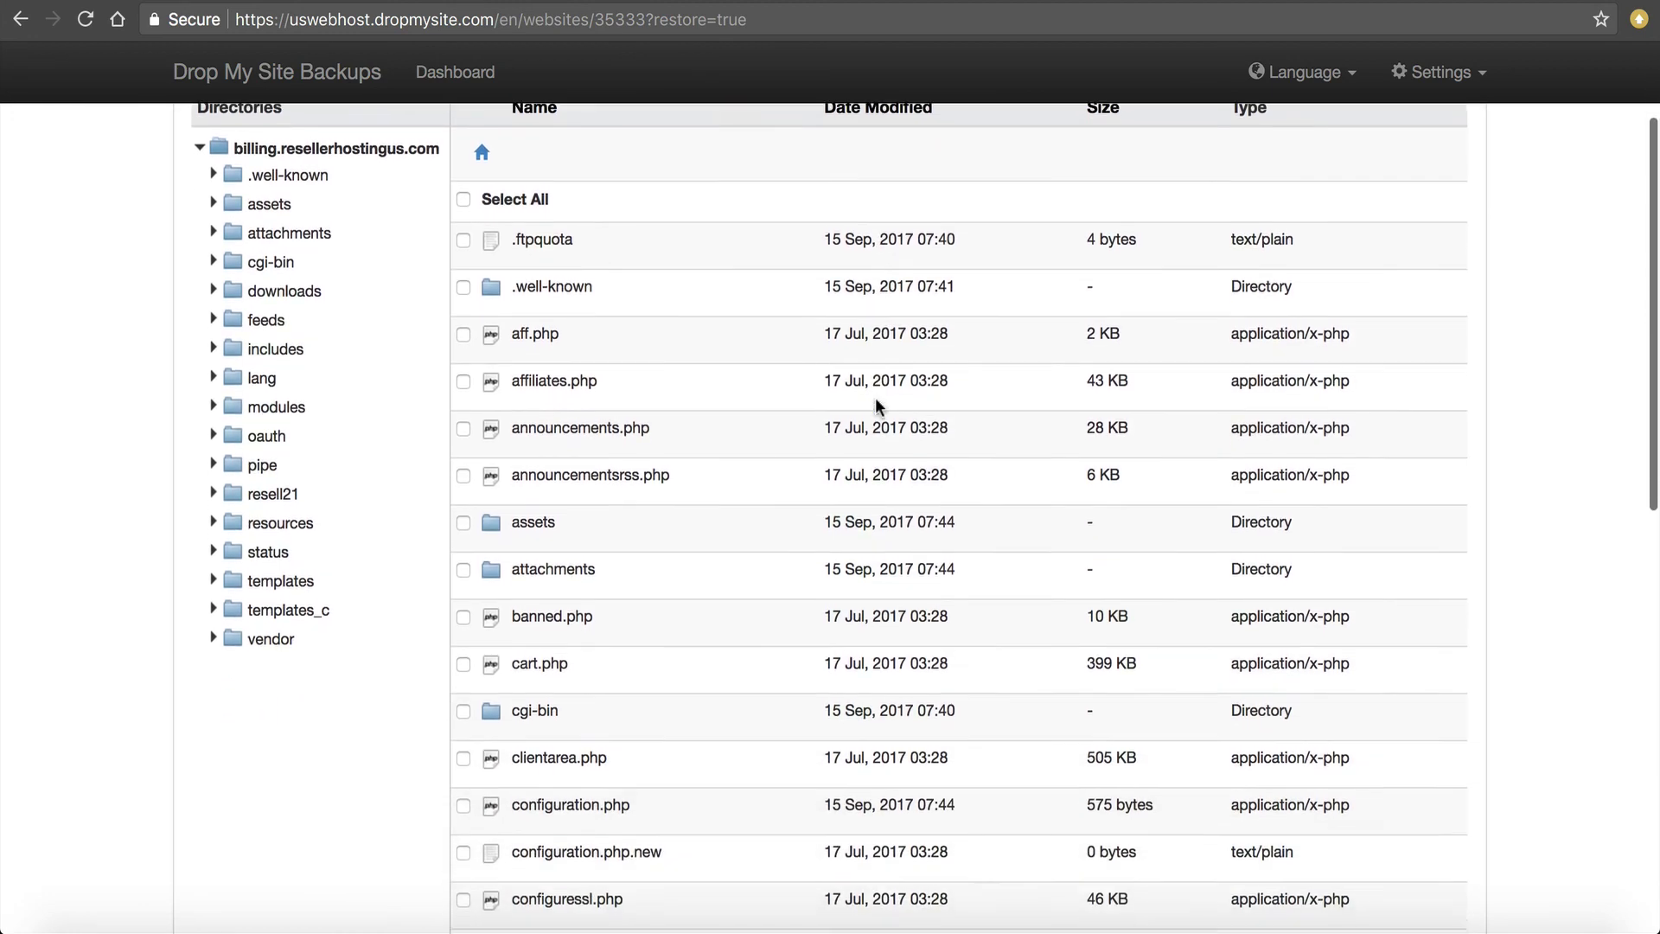
scroll(875, 411, "down", 6)
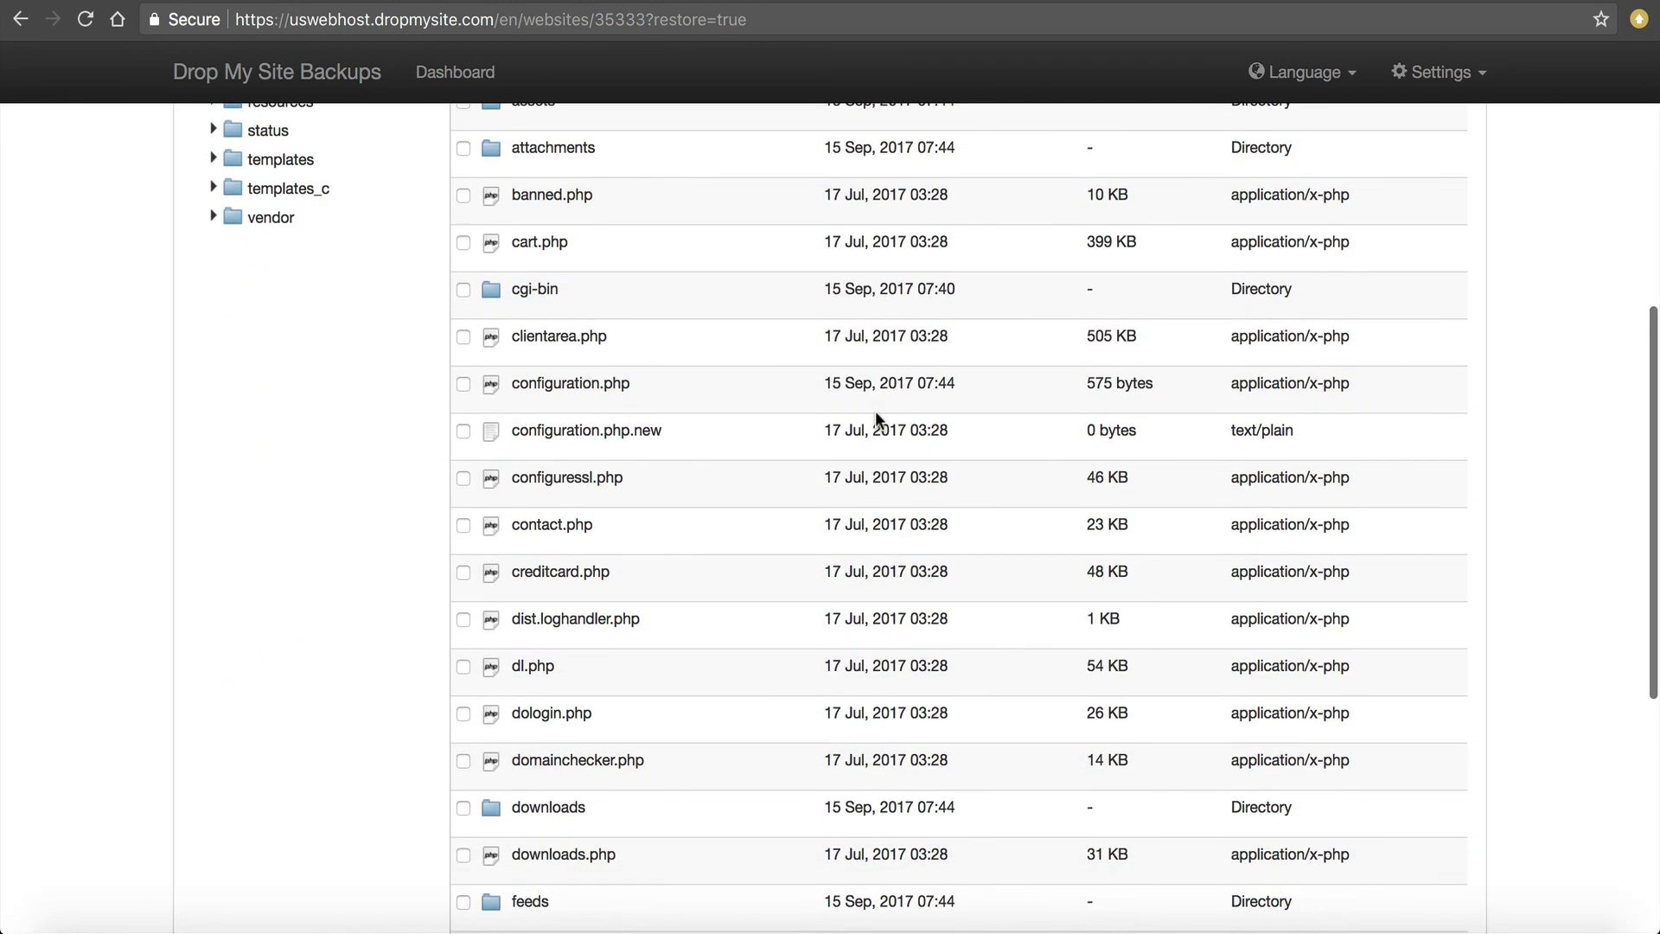
scroll(875, 411, "up", 6)
scroll(875, 419, "up", 2)
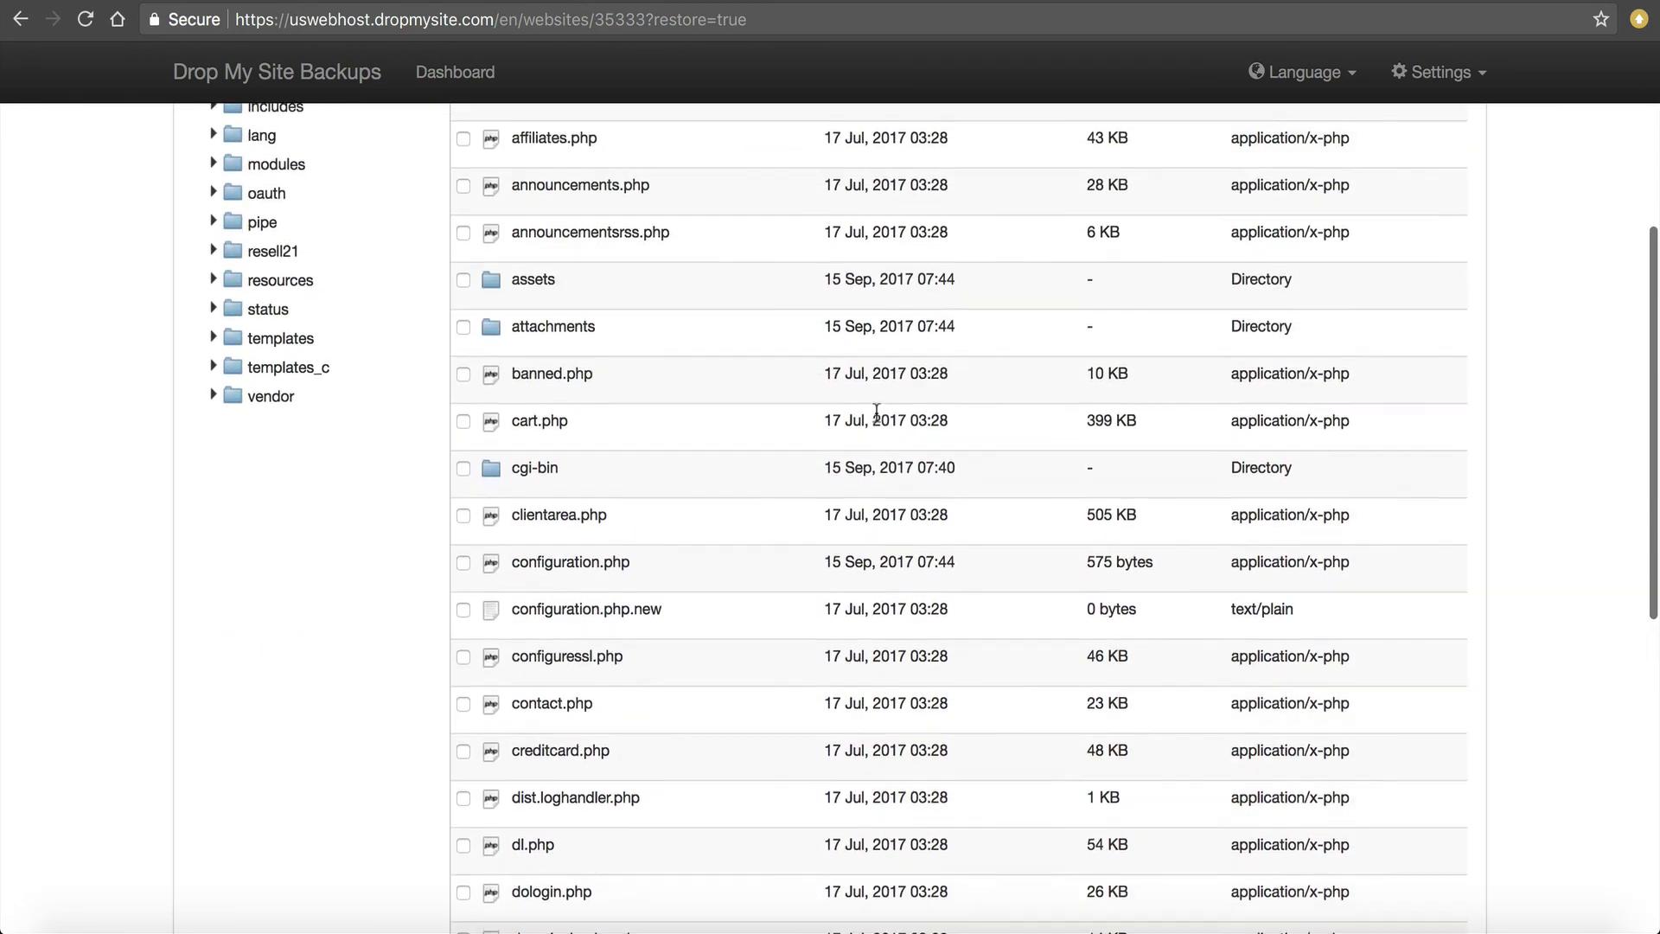
scroll(875, 418, "up", 1)
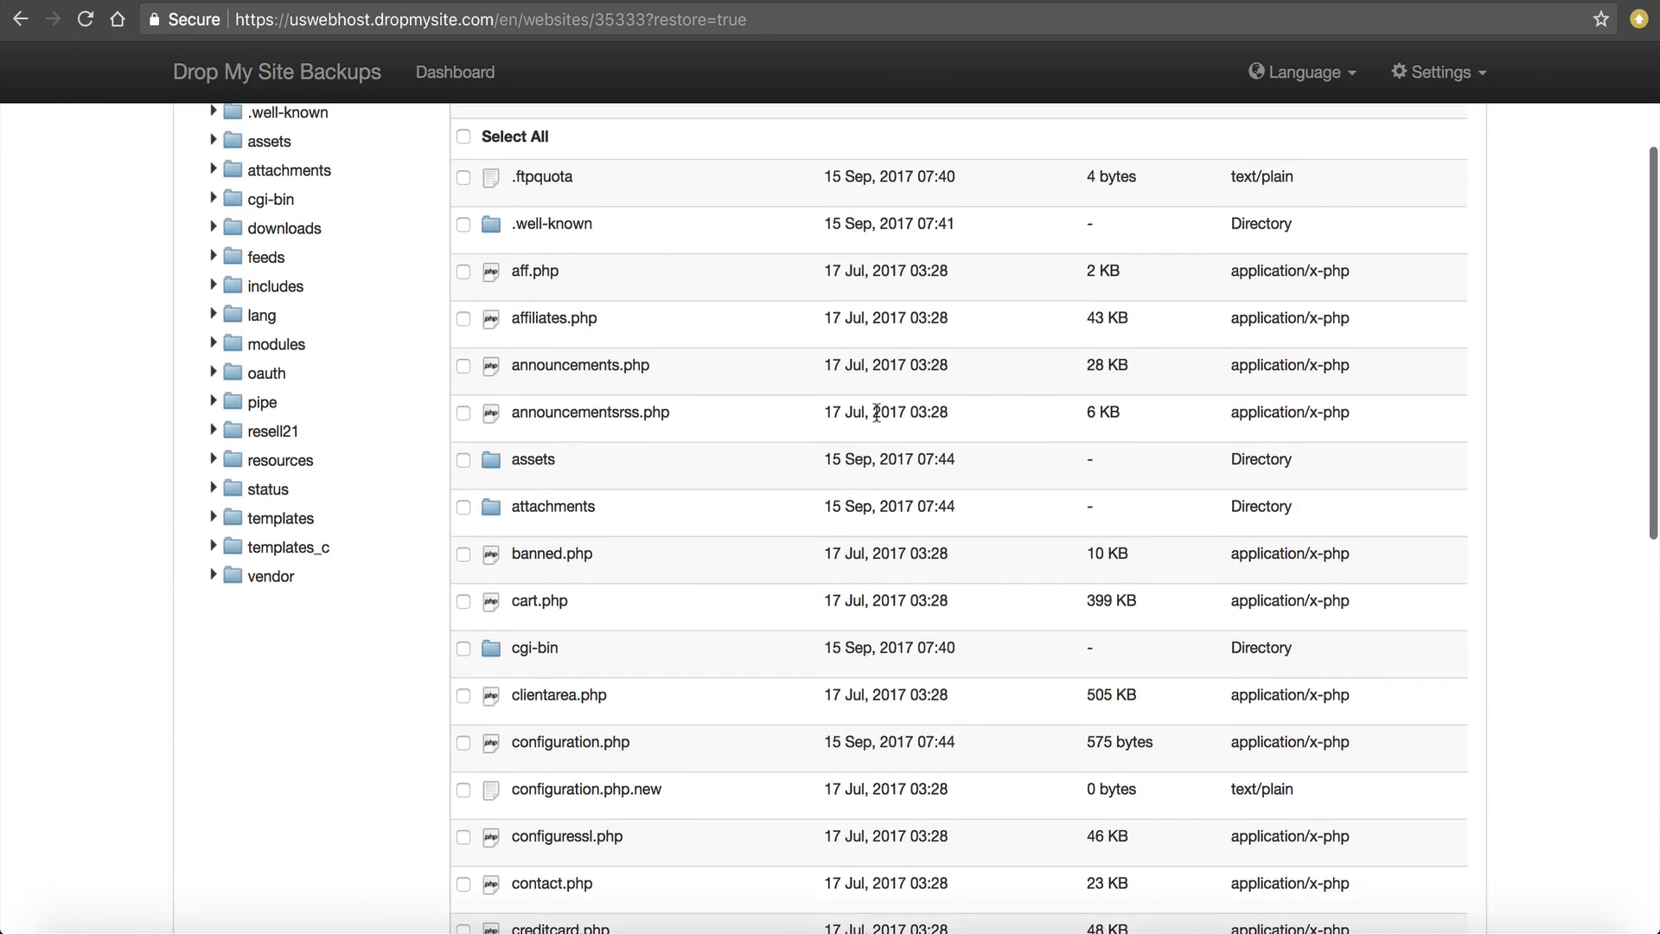
scroll(876, 412, "up", 3)
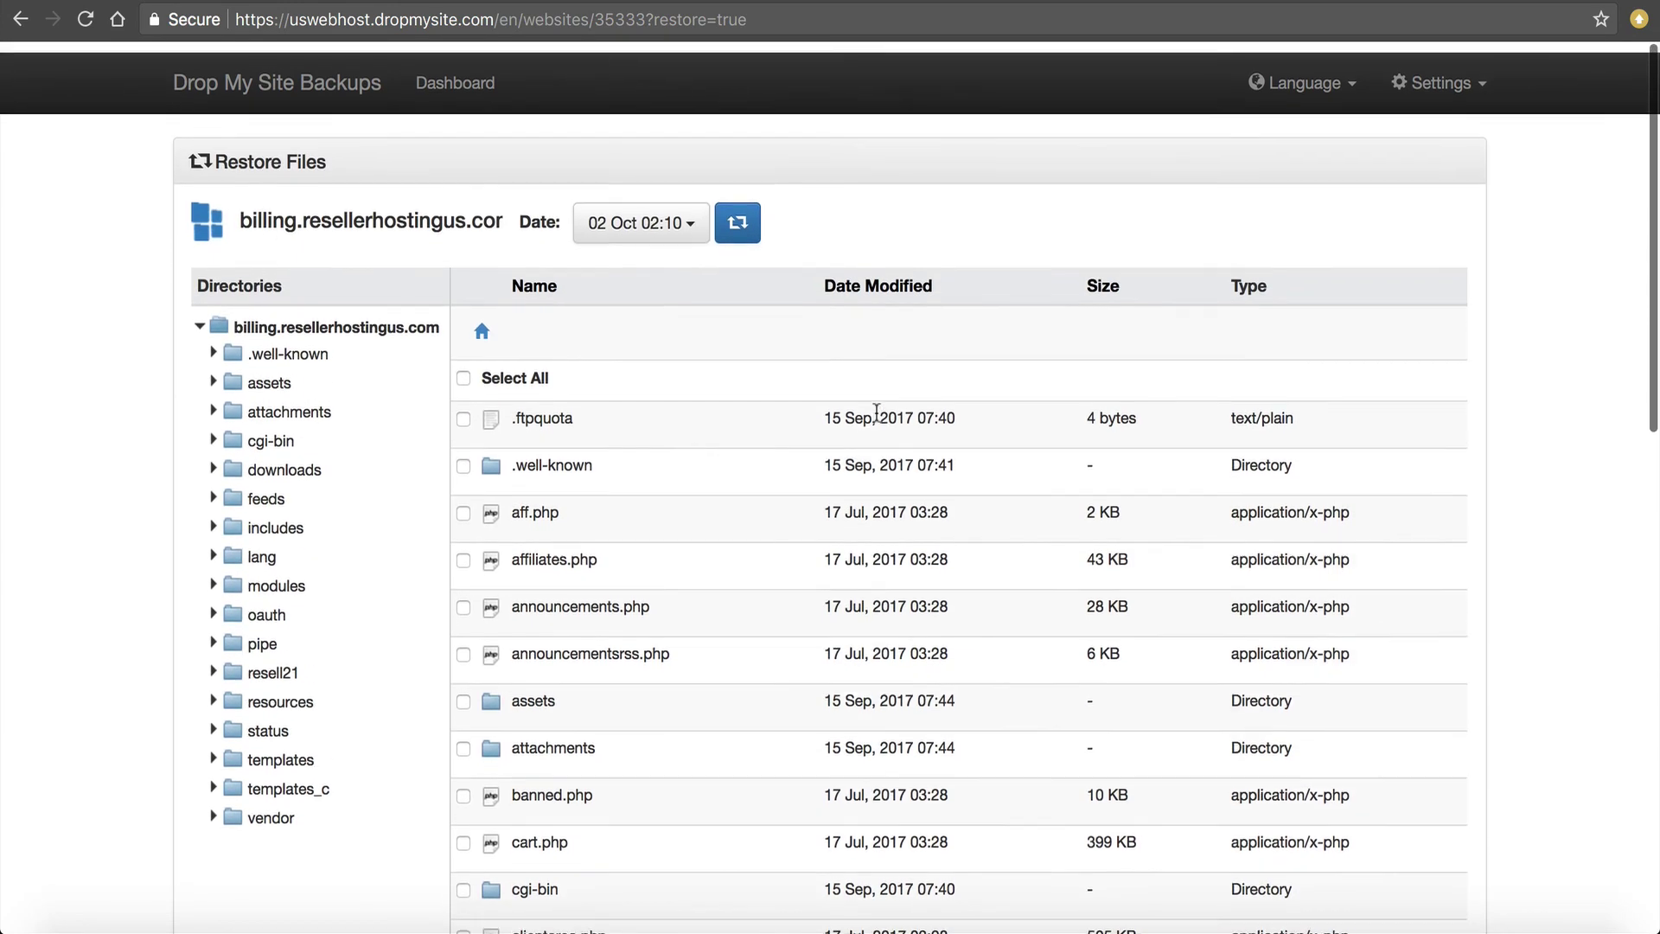
left_click(385, 74)
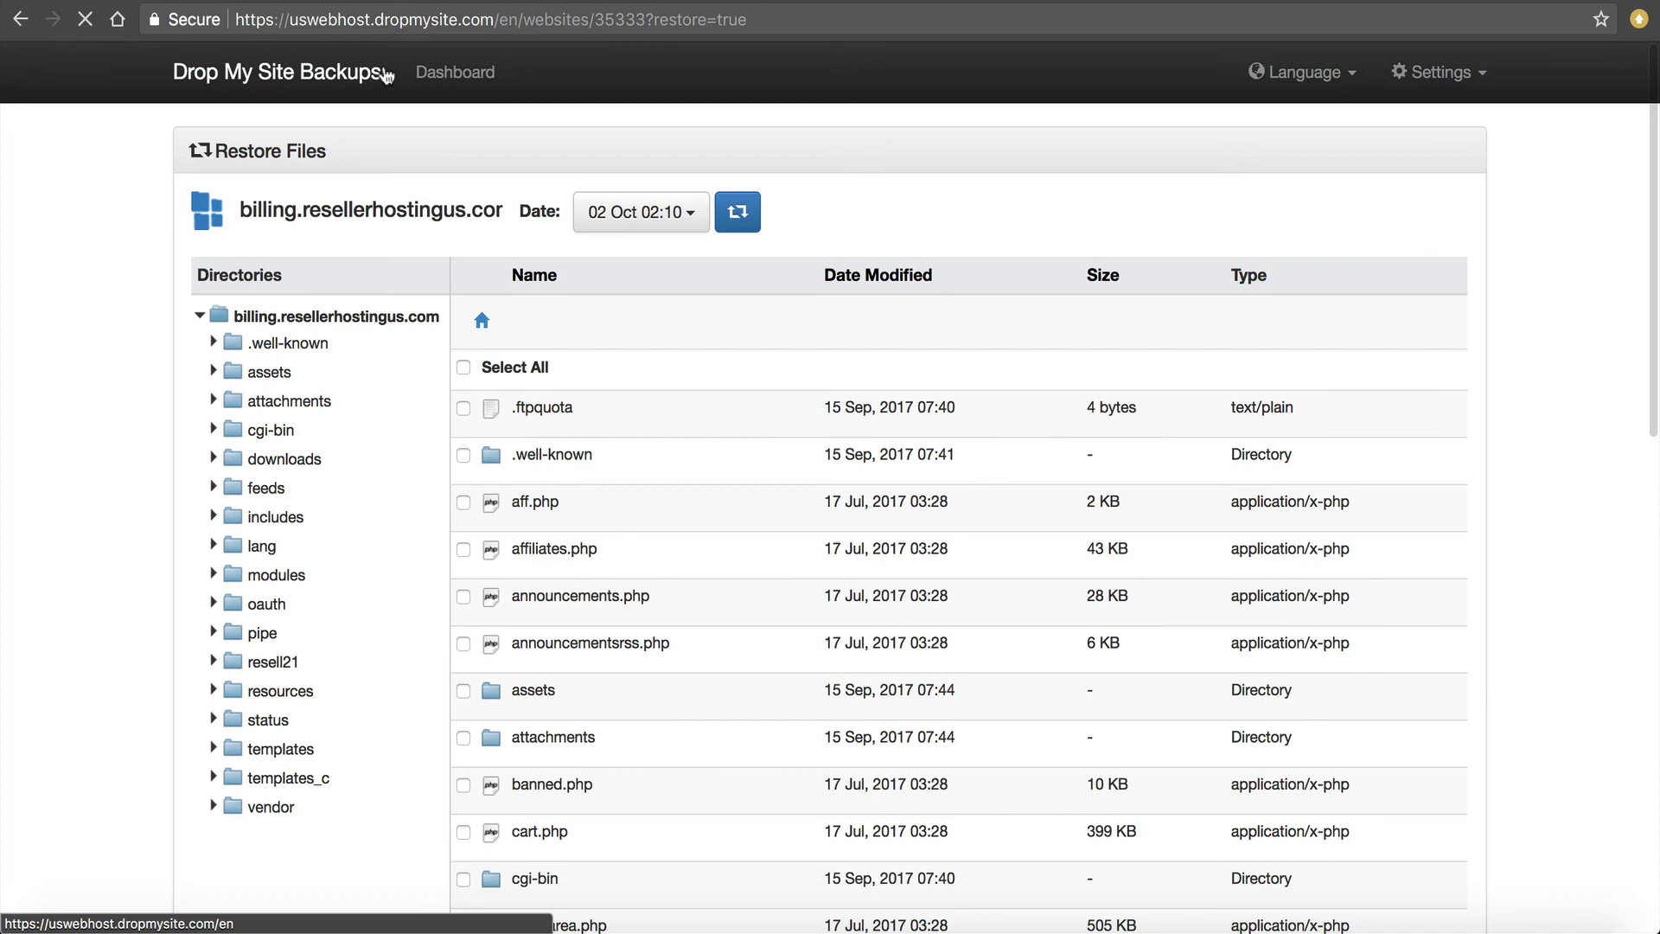